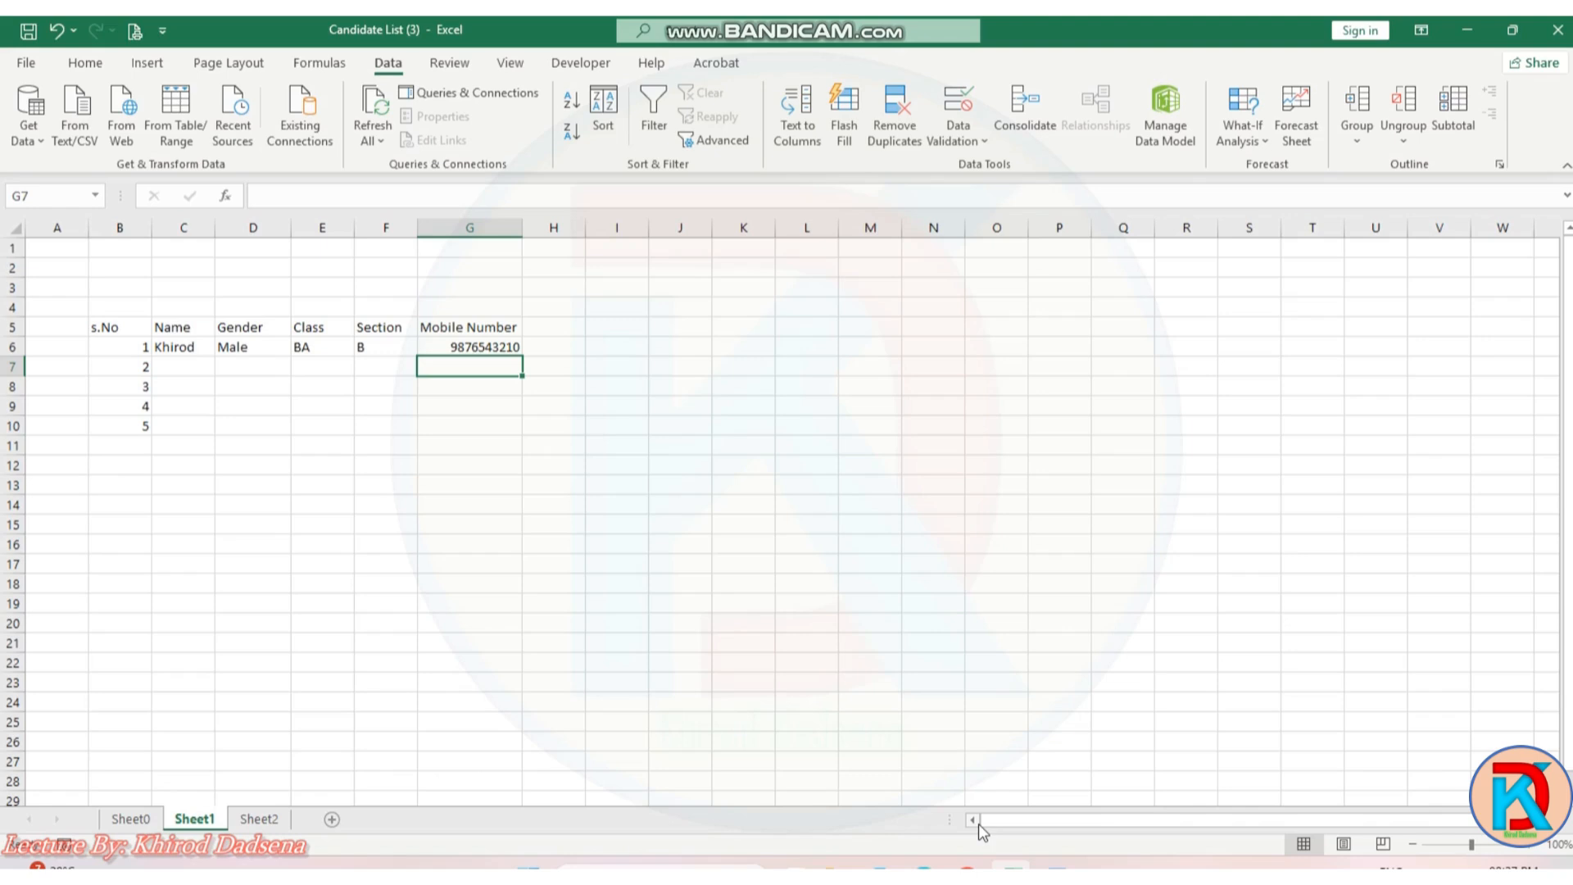
# Step: Examine the dropdown choices offered in the first candidate's Gender, Class and Section cells
pyautogui.click(1055, 867)
pyautogui.click(179, 346)
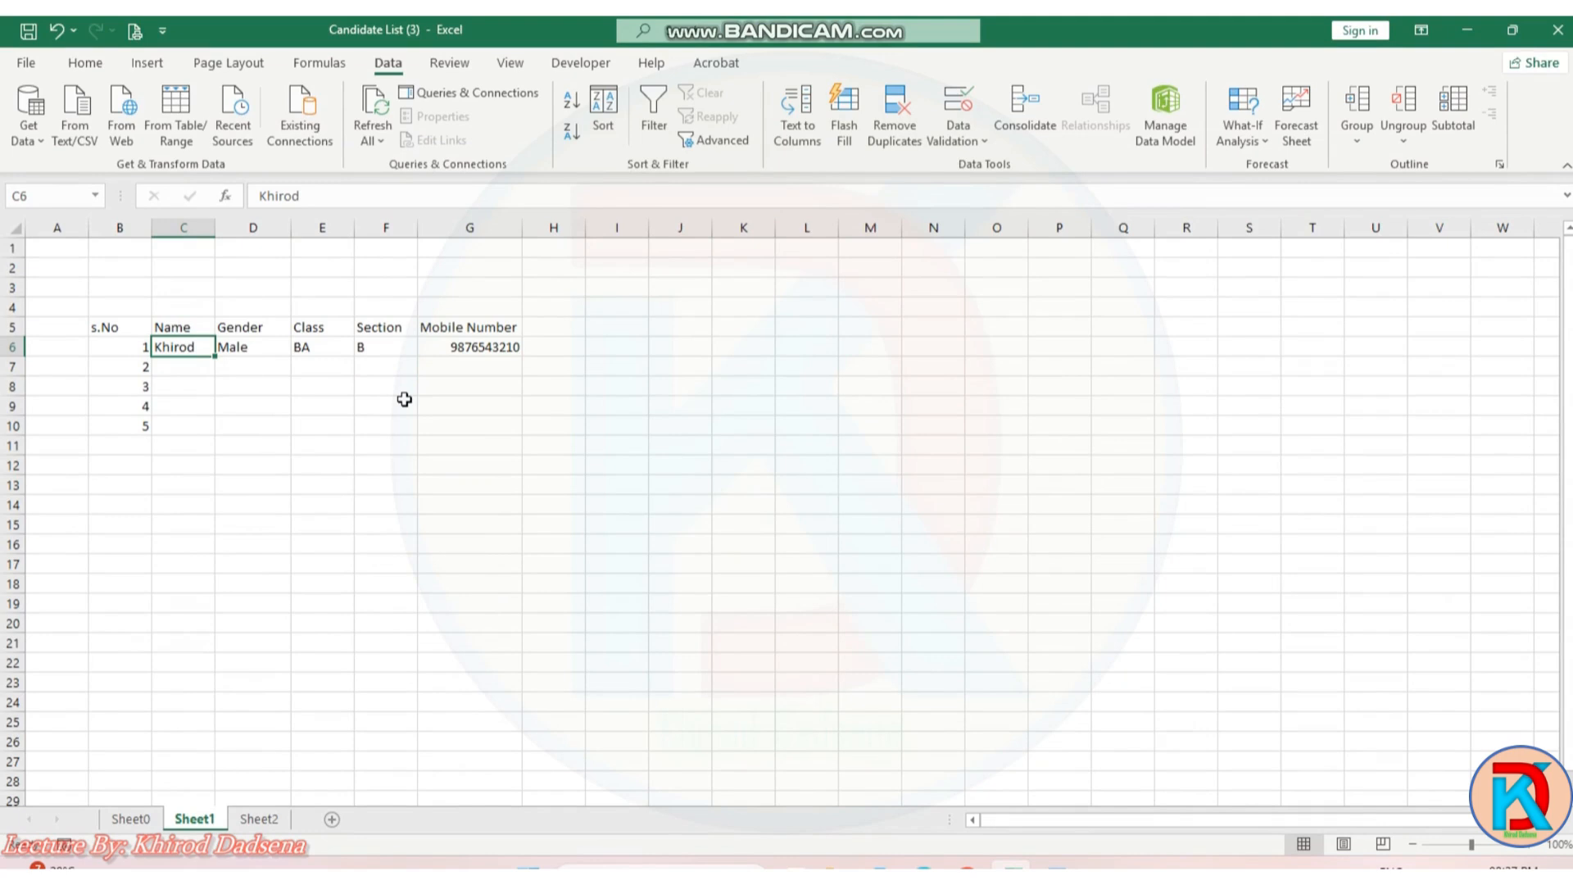
pyautogui.press('Right')
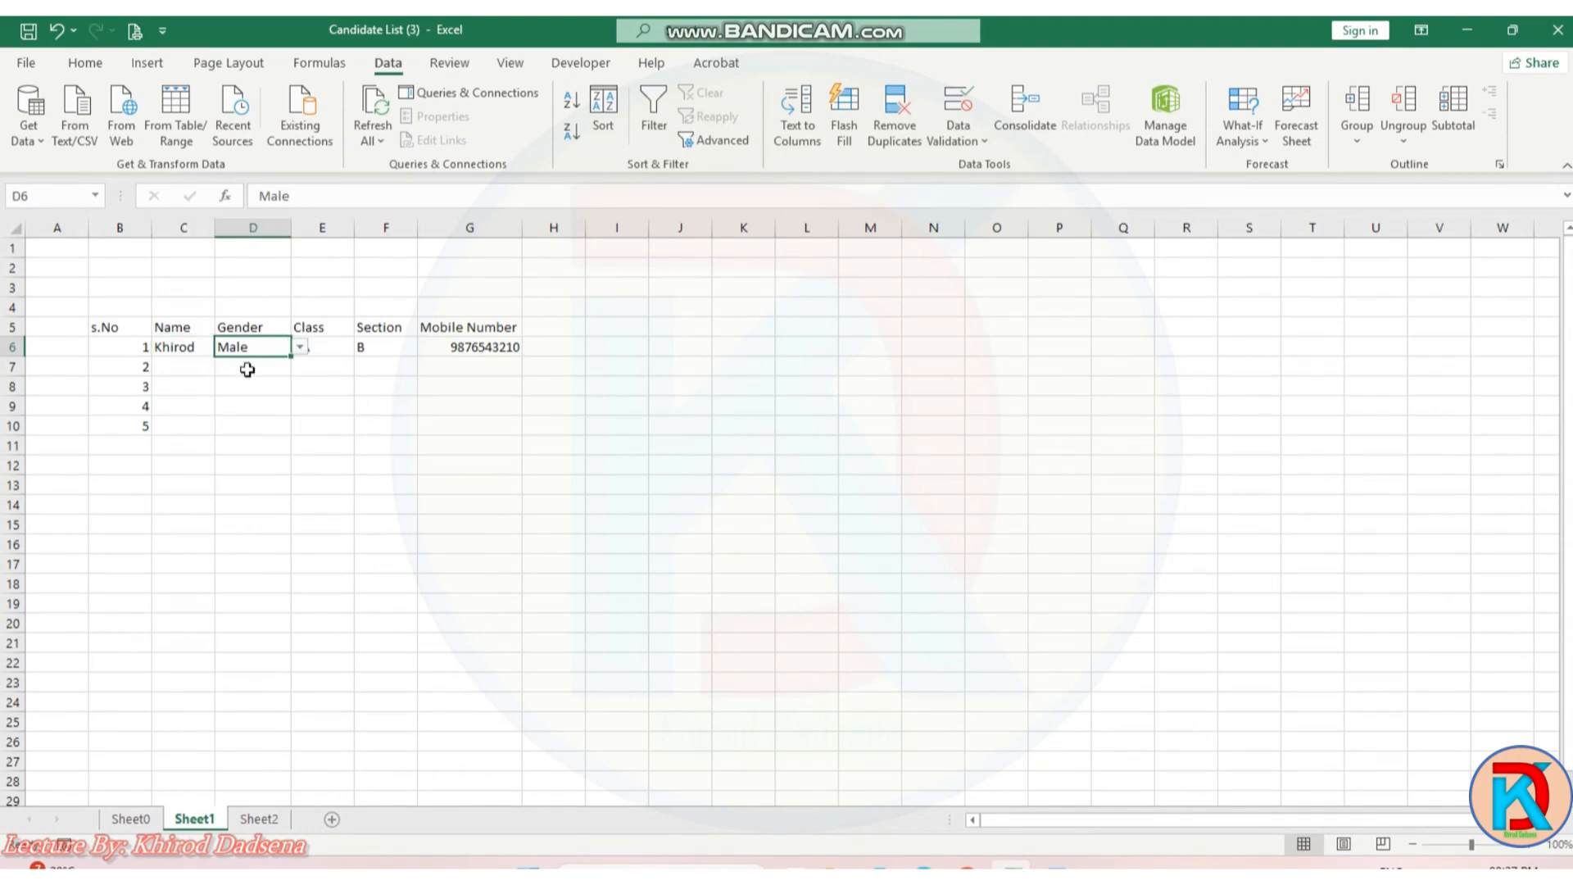
pyautogui.click(300, 348)
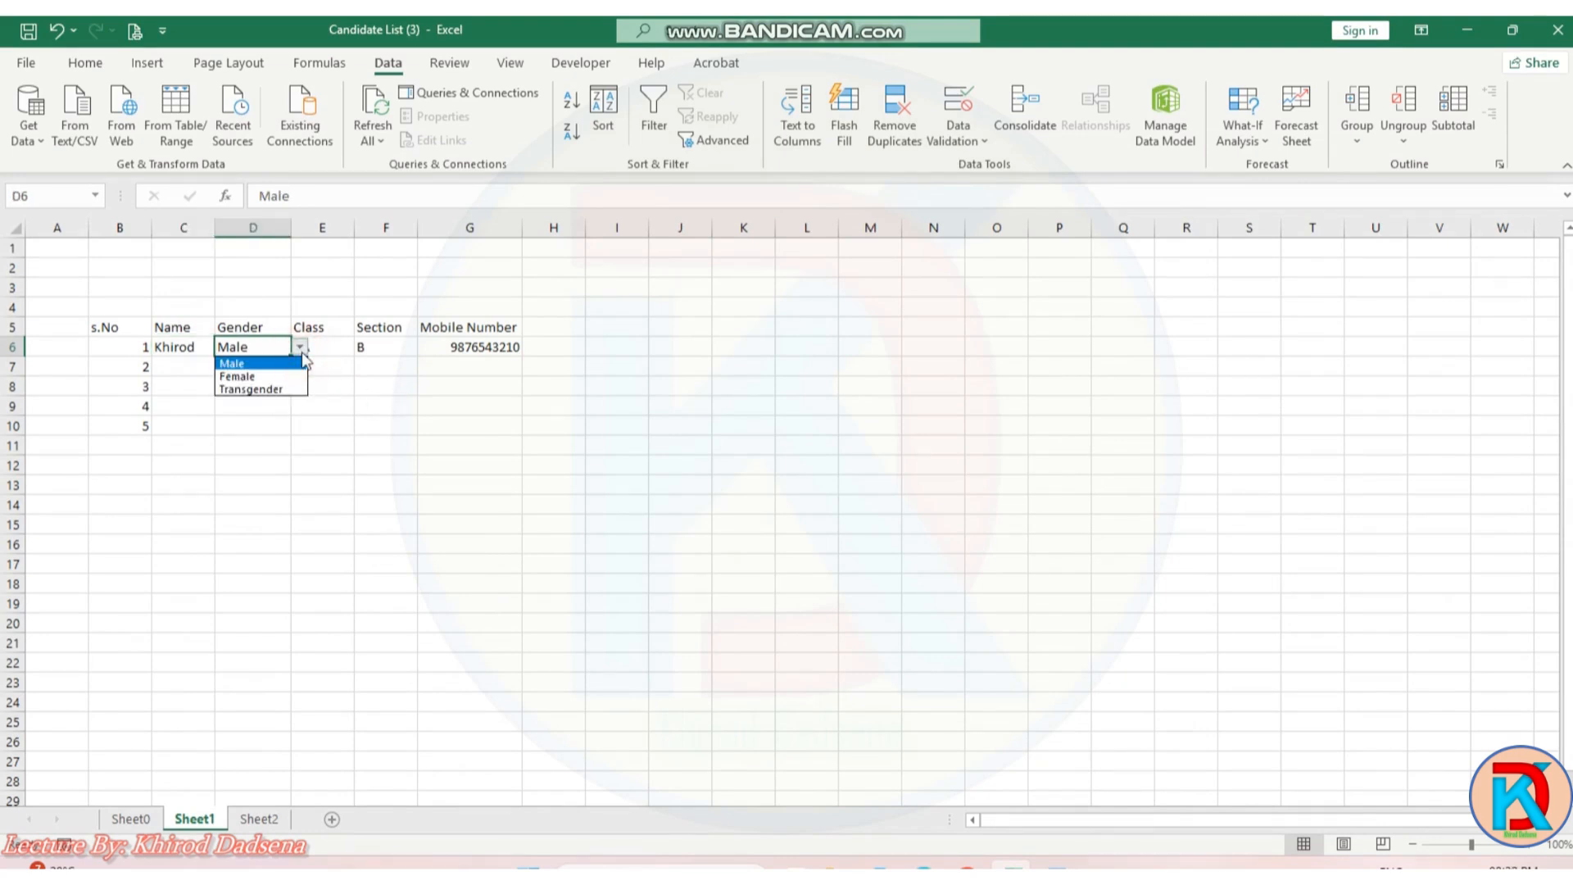
pyautogui.click(322, 345)
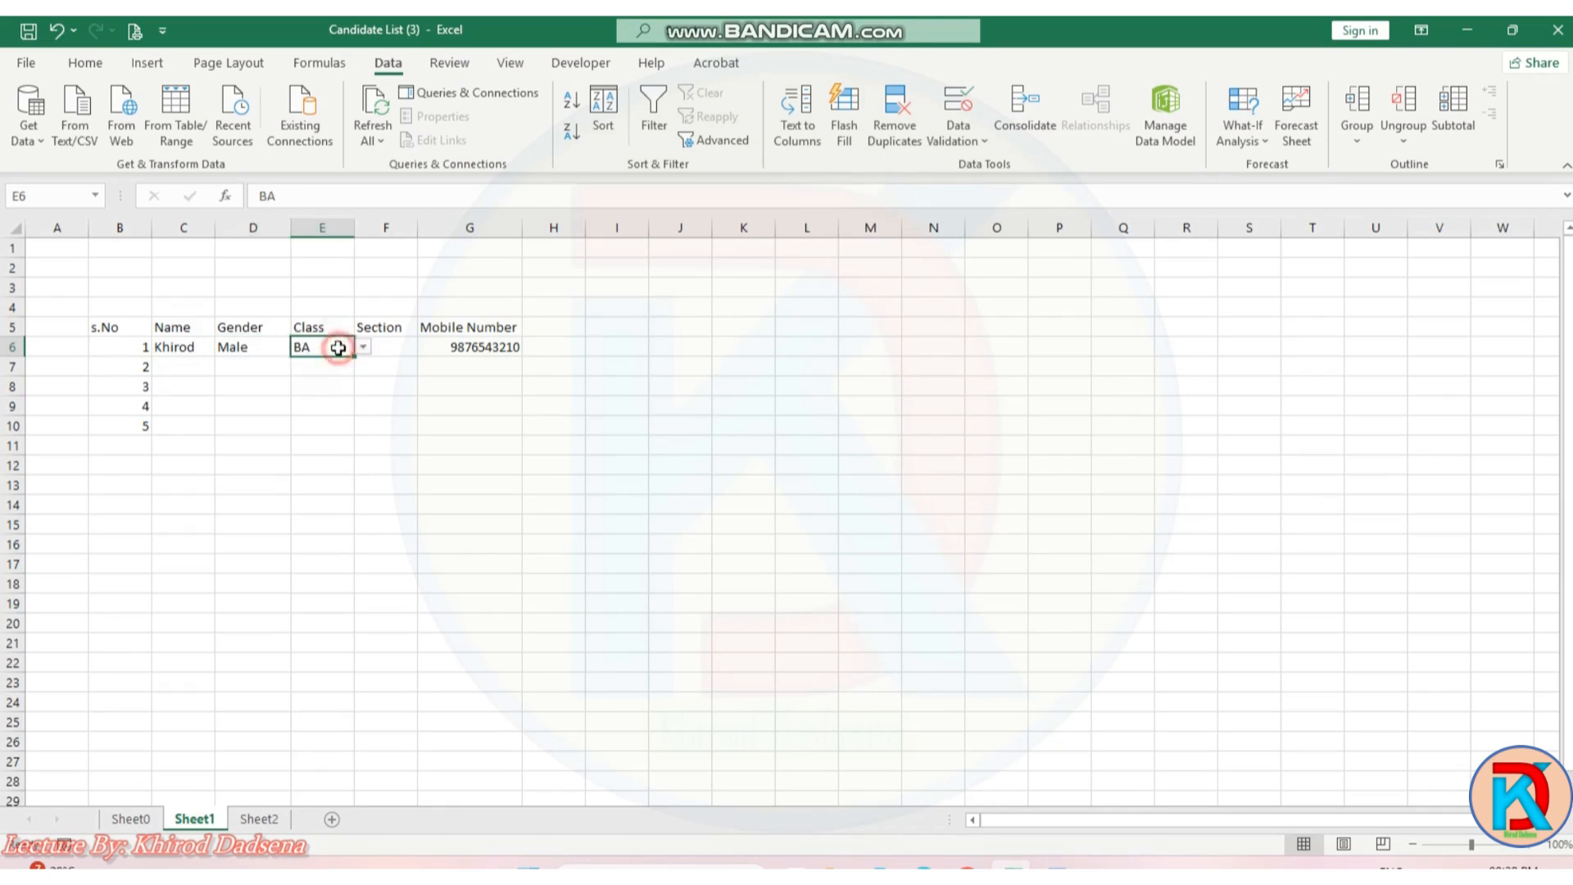
pyautogui.click(359, 349)
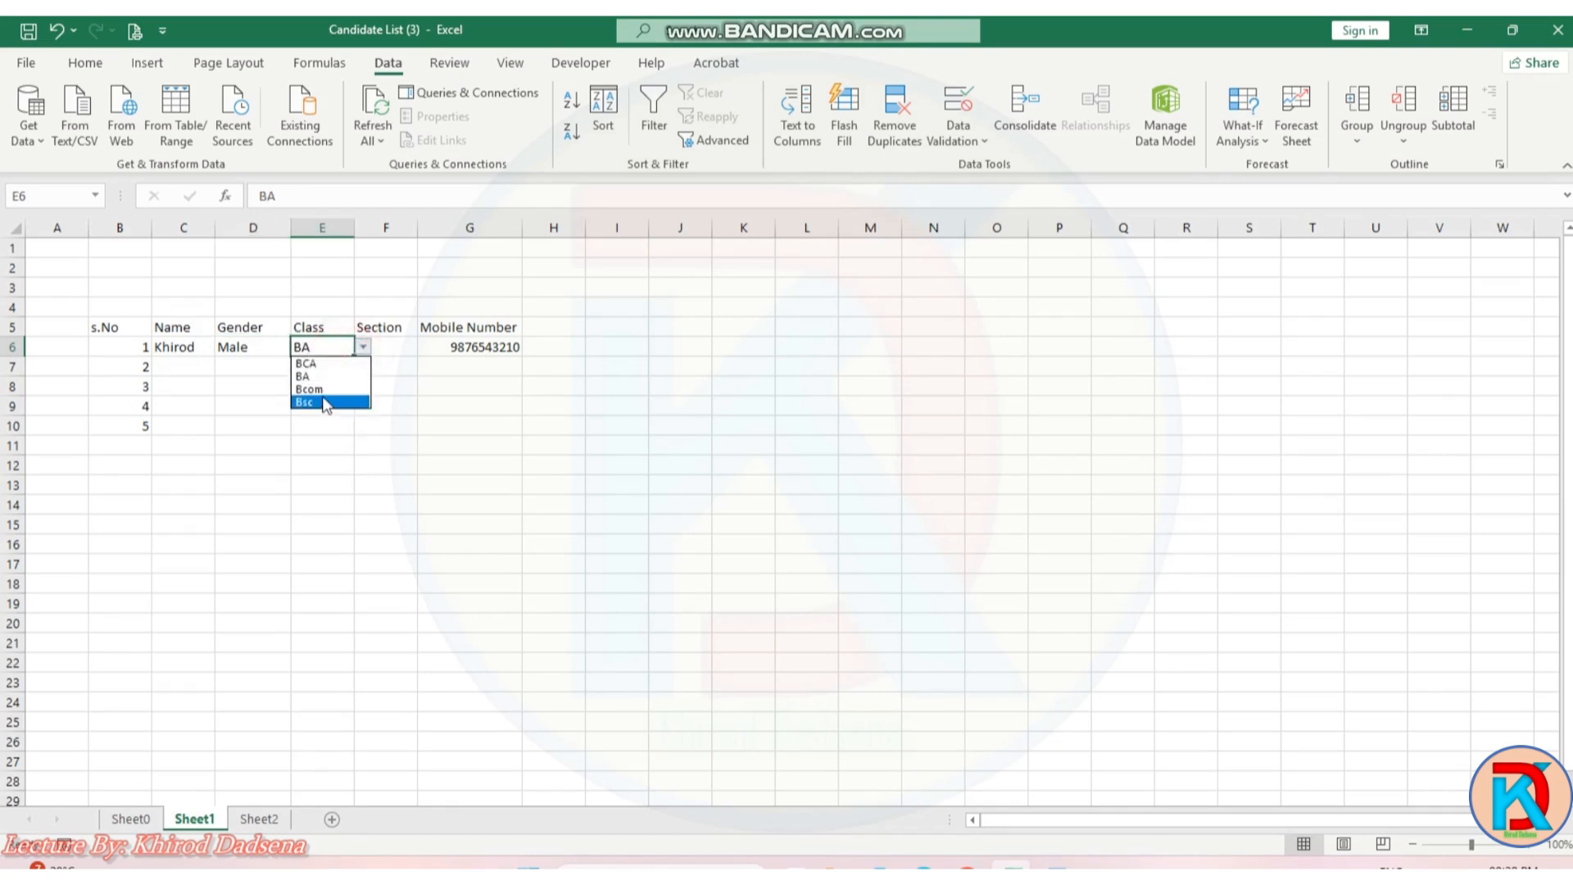
pyautogui.click(382, 336)
pyautogui.click(397, 347)
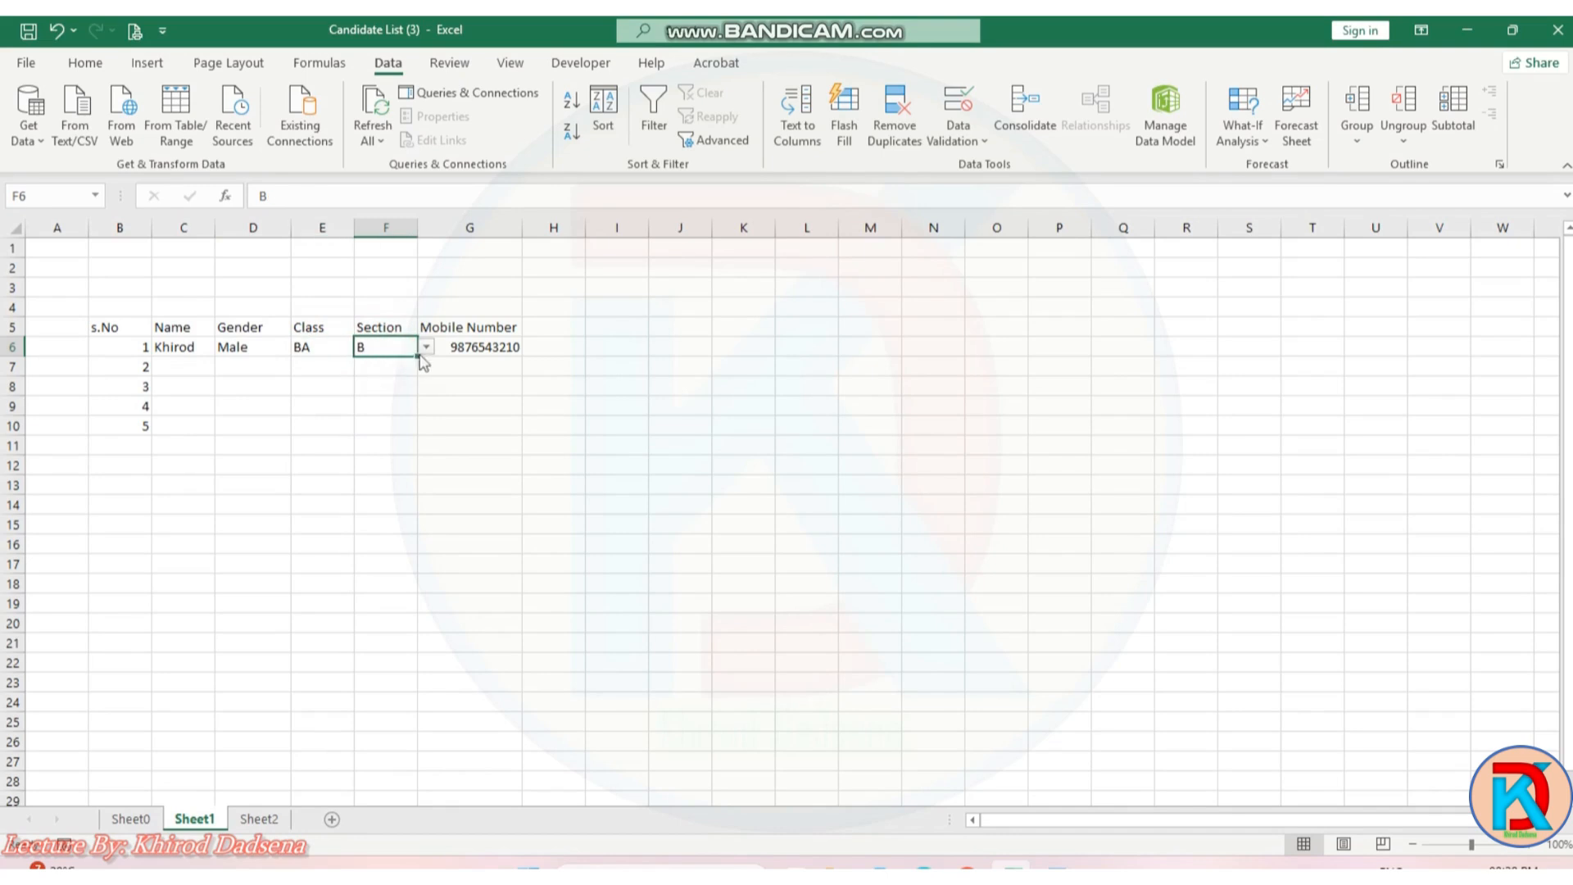
pyautogui.click(425, 348)
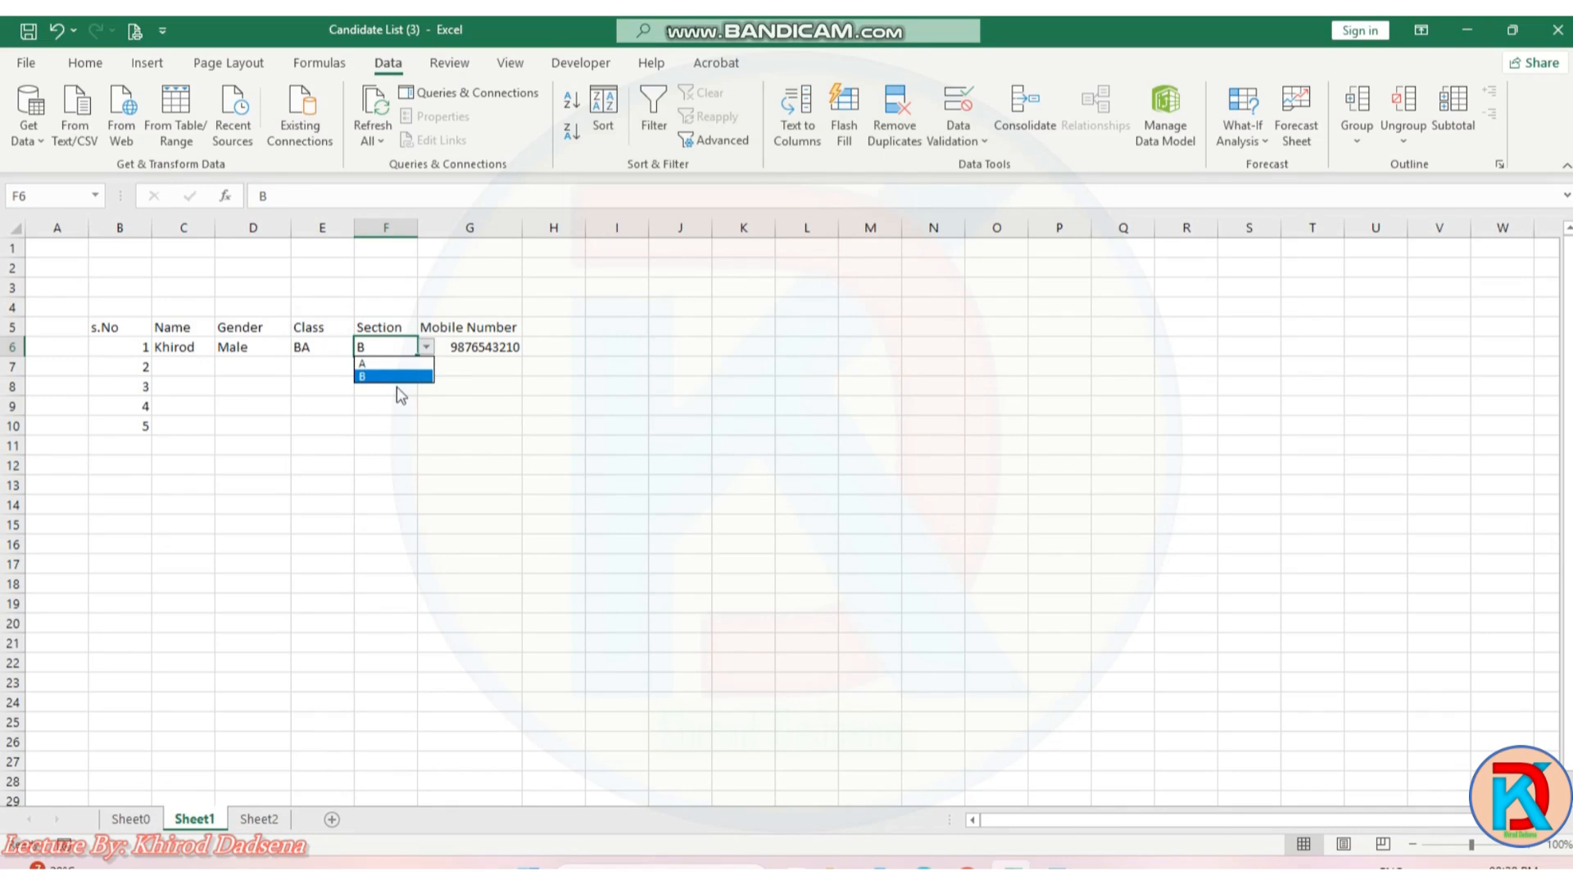
pyautogui.click(463, 398)
# Step: Try to append an extra 0 to the first candidate's mobile number in G6, and abandon the entry
pyautogui.click(456, 345)
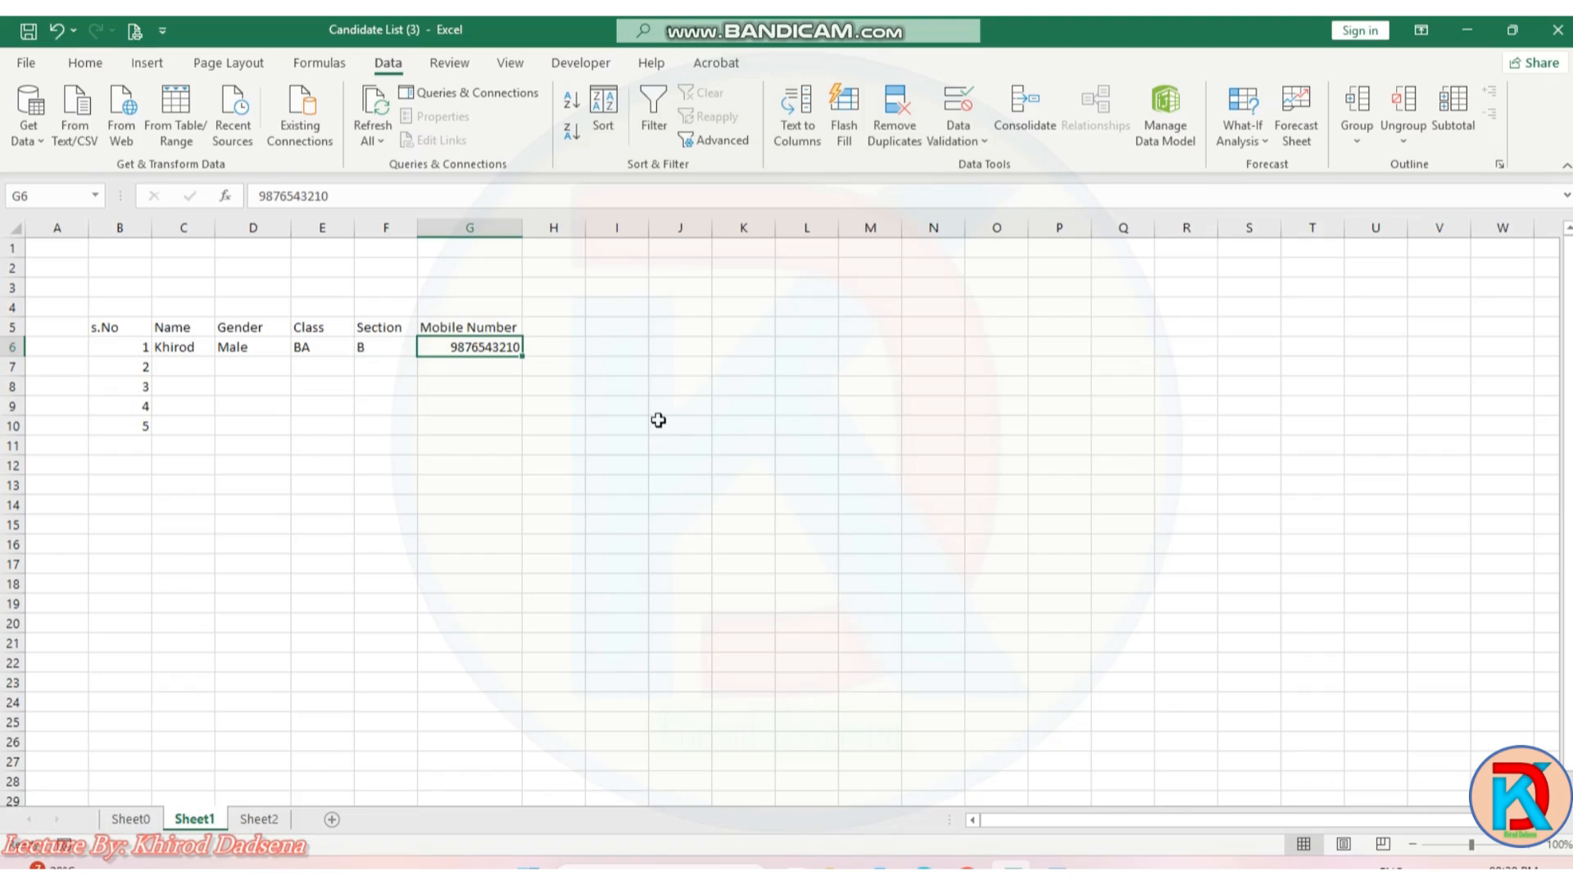
pyautogui.press('F2')
pyautogui.write('0')
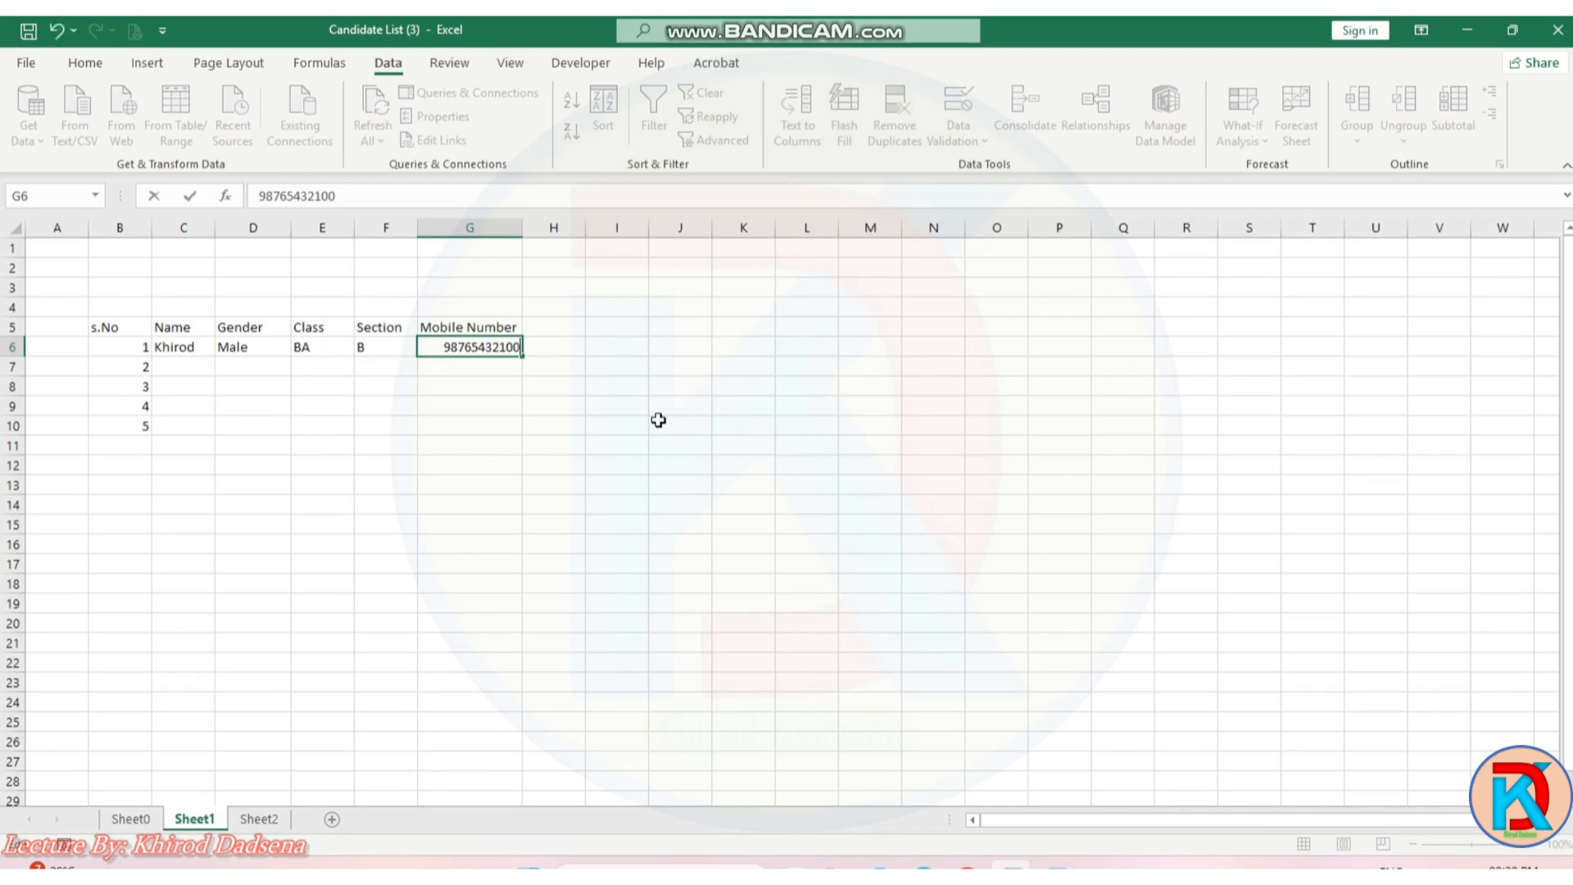
pyautogui.press('Return')
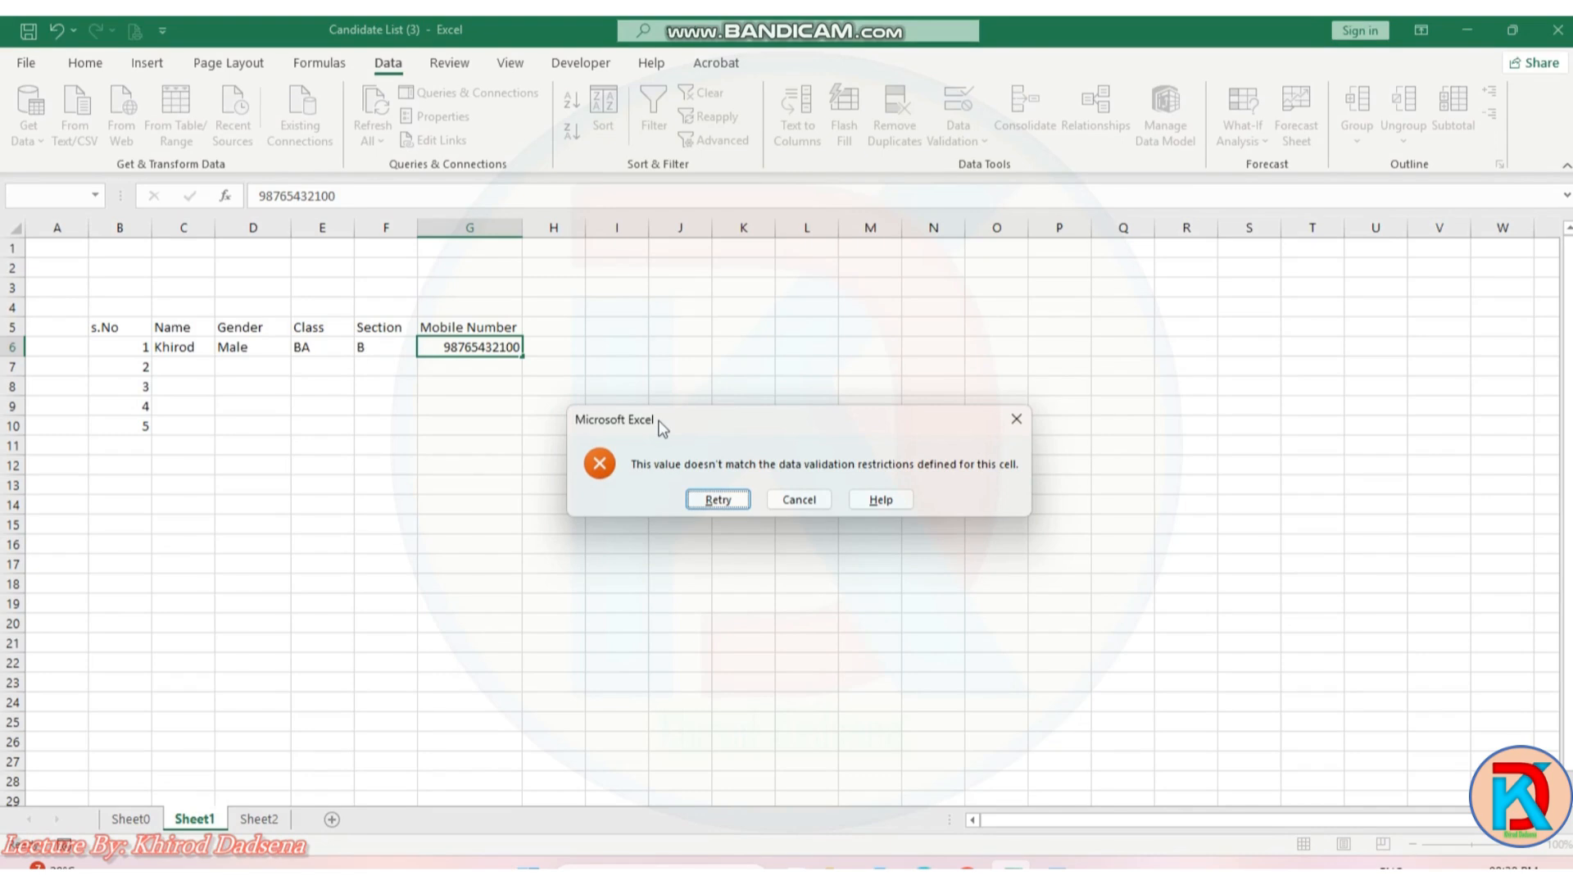
pyautogui.click(717, 499)
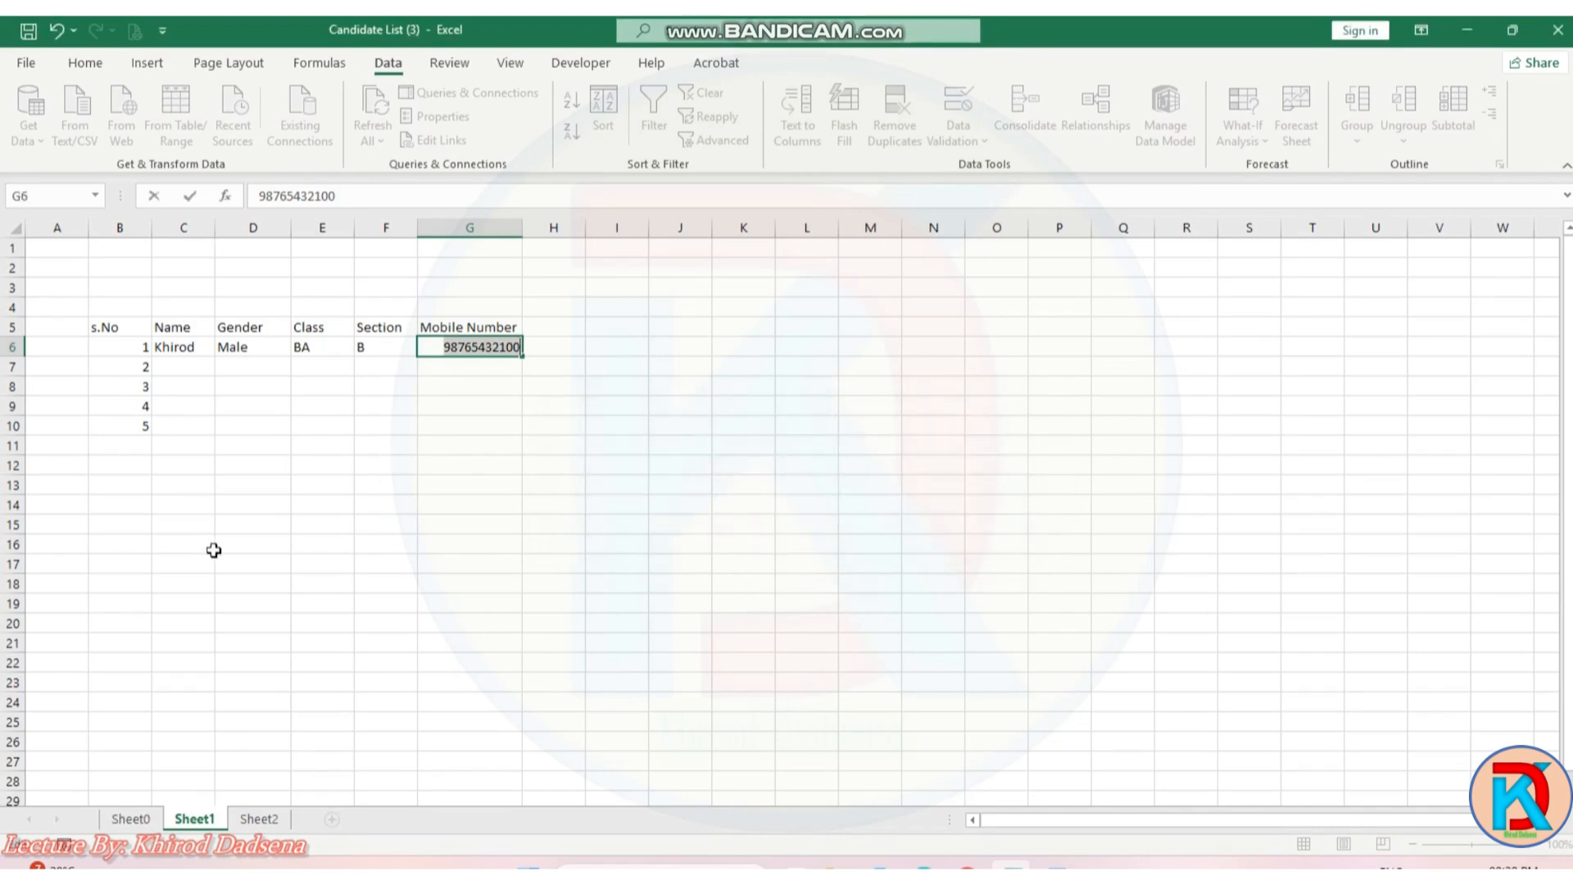
pyautogui.press('Return')
pyautogui.click(800, 498)
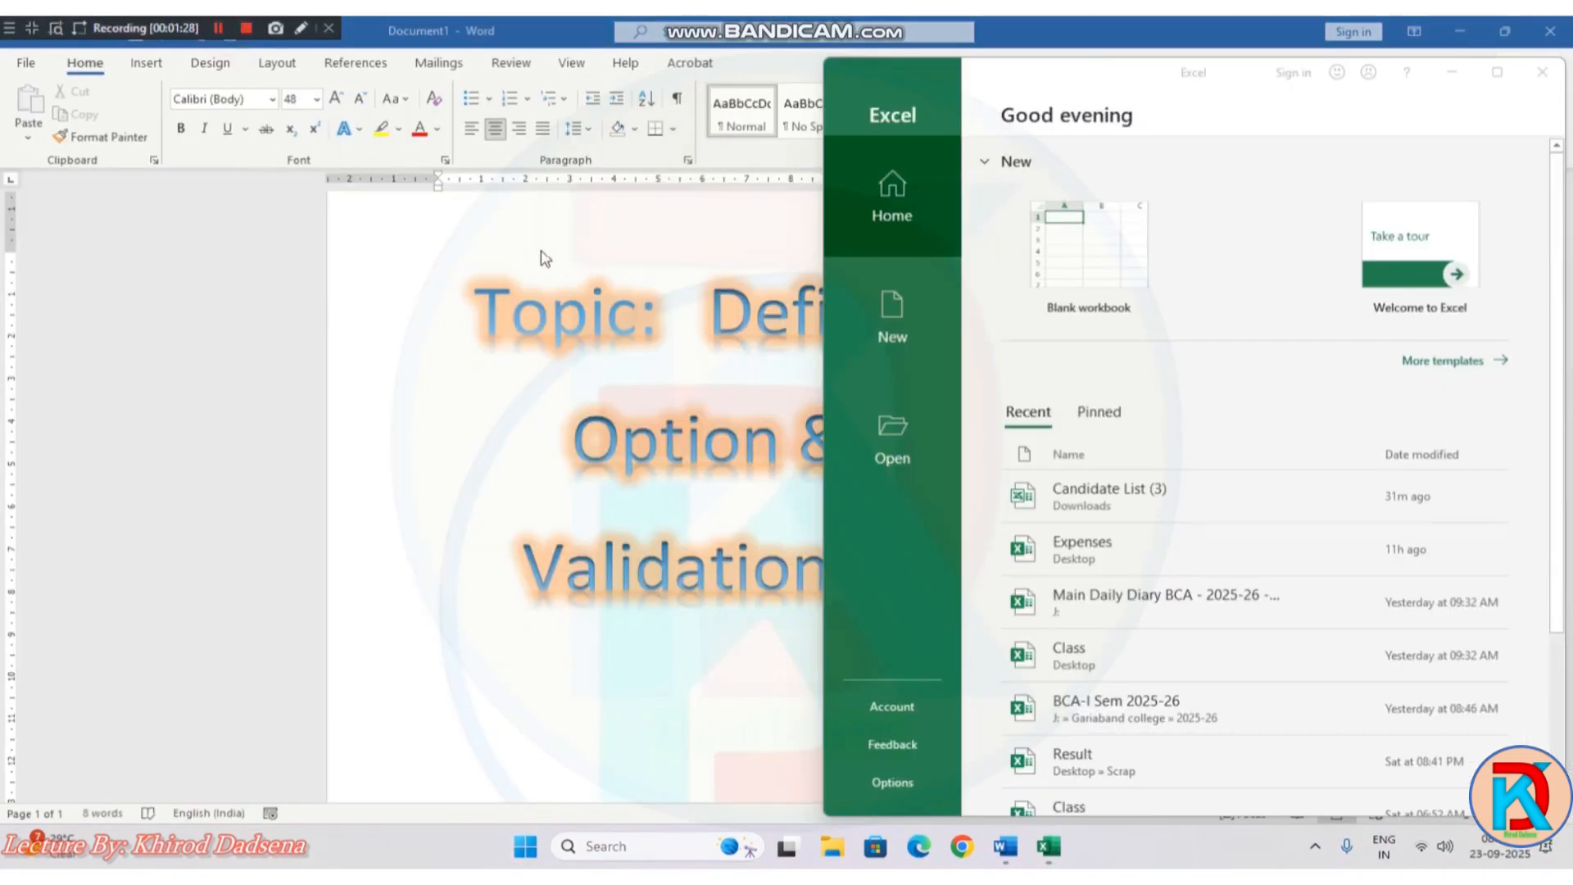
# Step: Create a blank workbook in a maximized window and enter the headings S.no in A3 and name in B3
pyautogui.click(1119, 246)
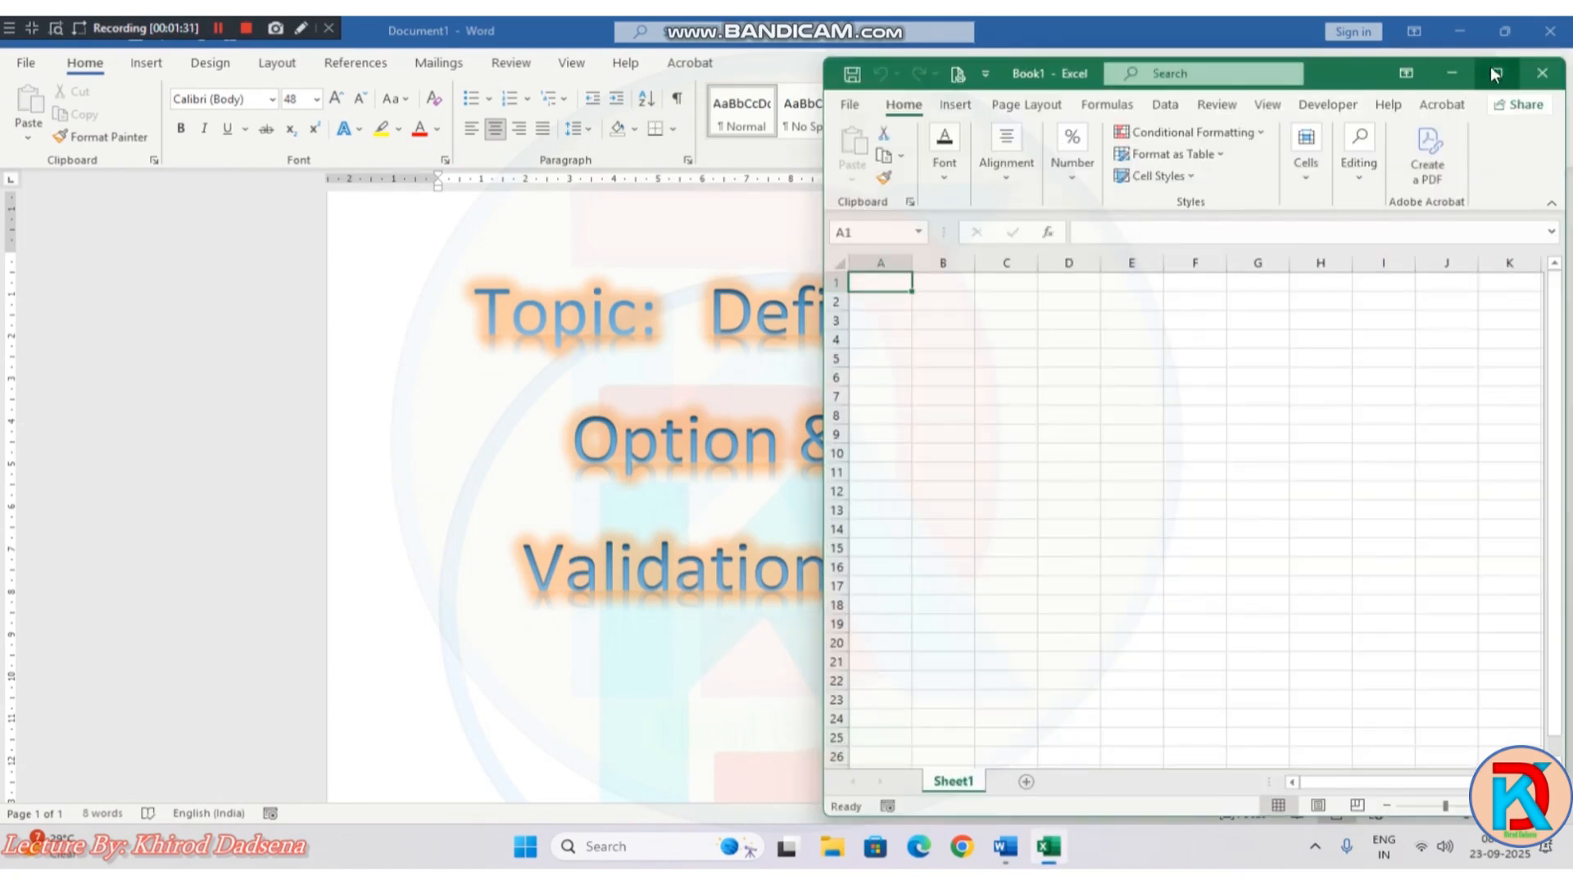
pyautogui.click(1493, 72)
pyautogui.click(77, 281)
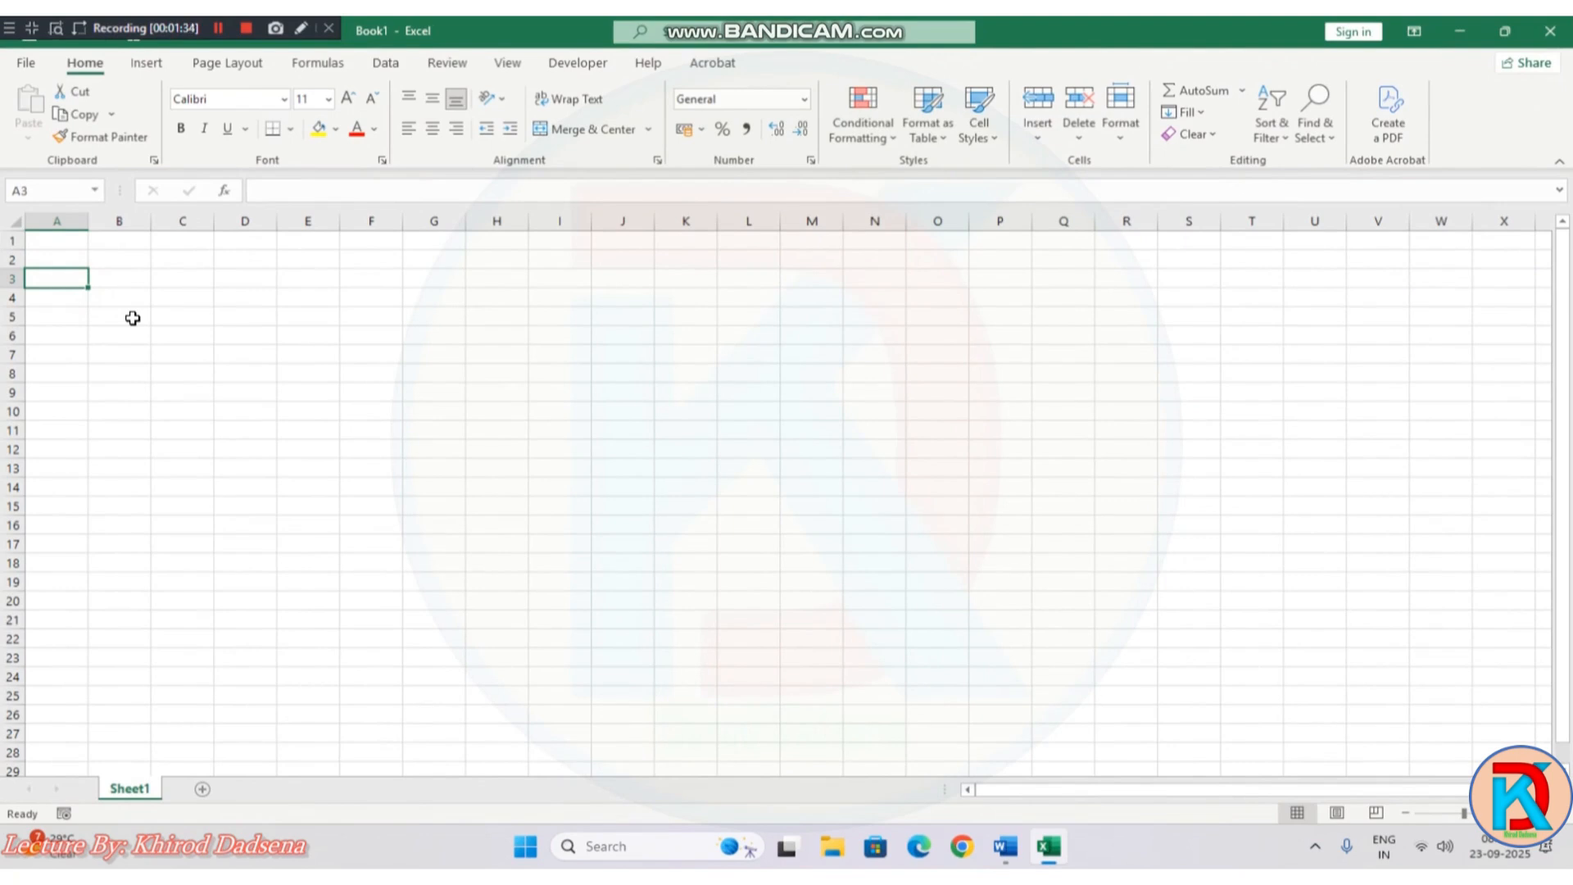
pyautogui.write('S.no')
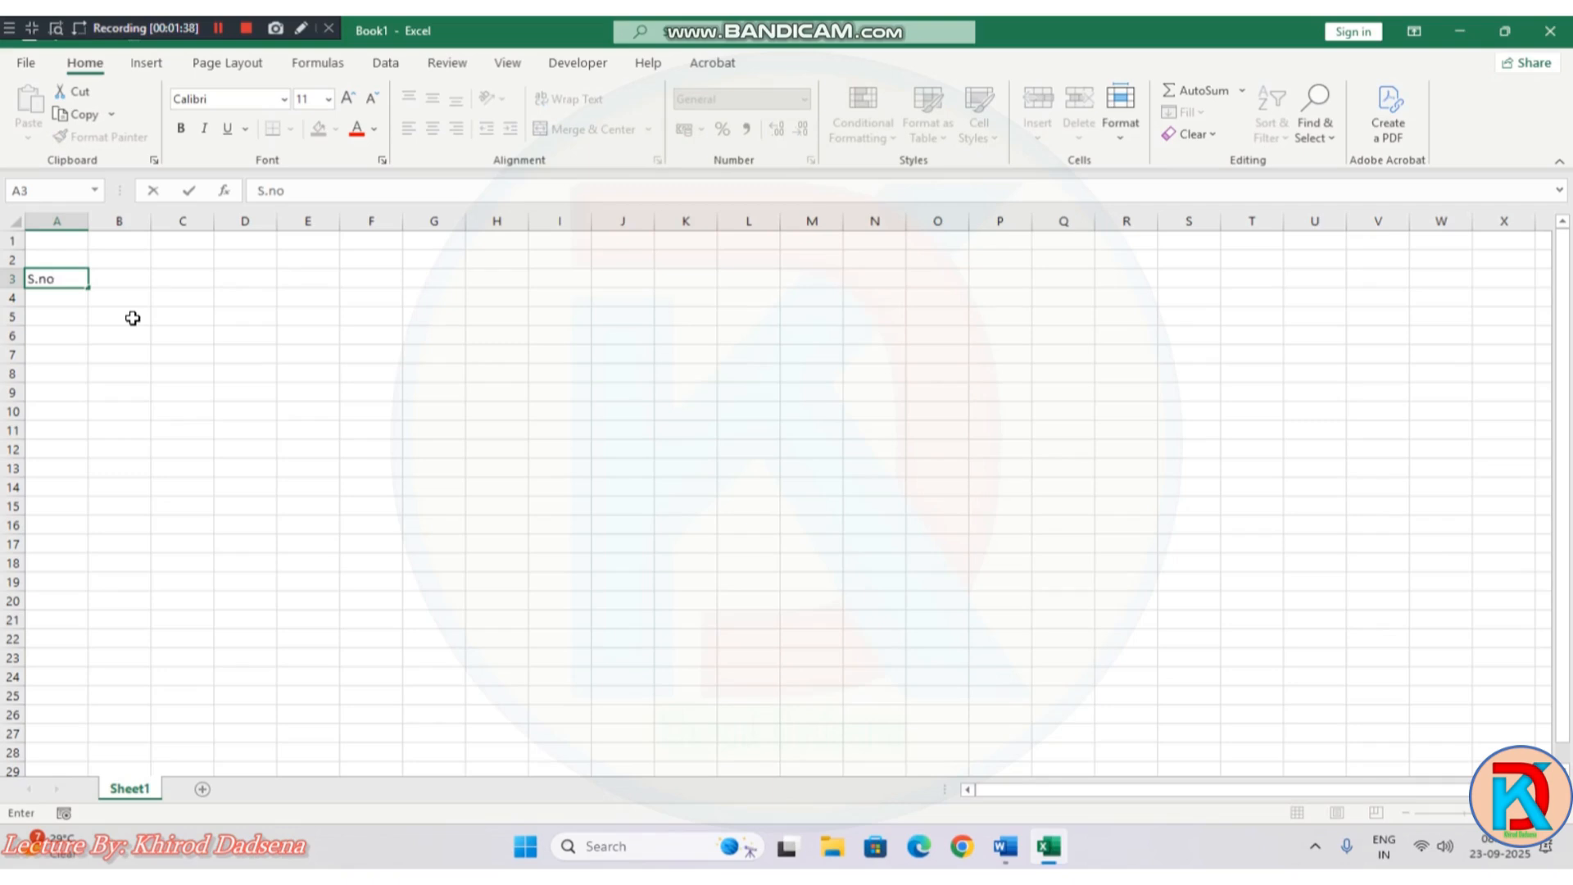
pyautogui.press('Tab')
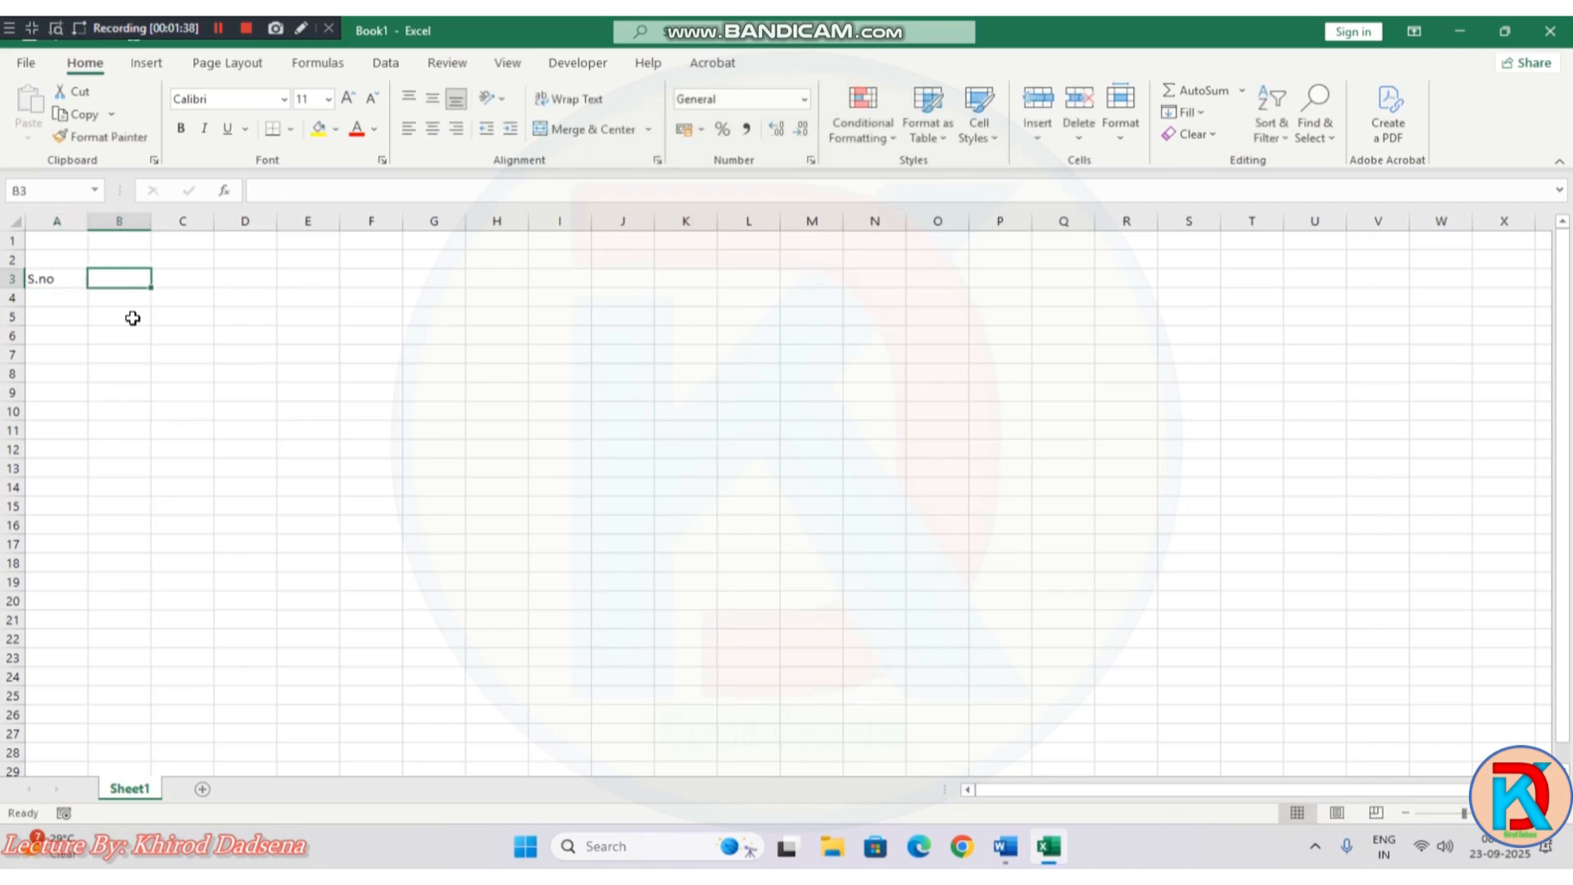
pyautogui.write('Ba')
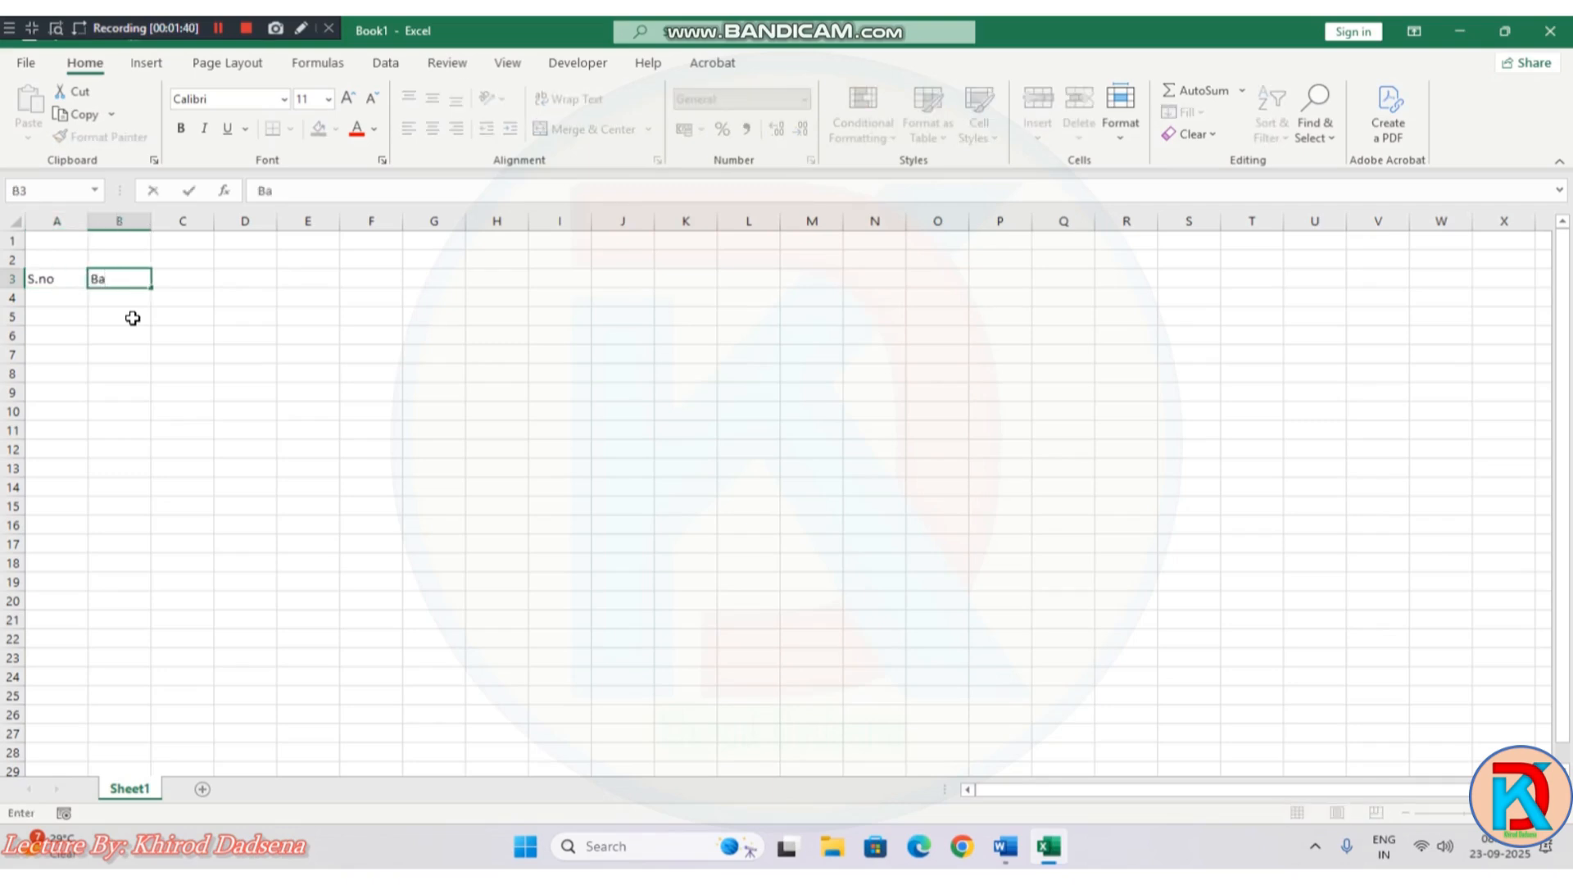
pyautogui.press('BackSpace')
pyautogui.press('BackSpace')
pyautogui.write('name')
pyautogui.hotkey('ctrl', 'Return')
pyautogui.press('Tab')
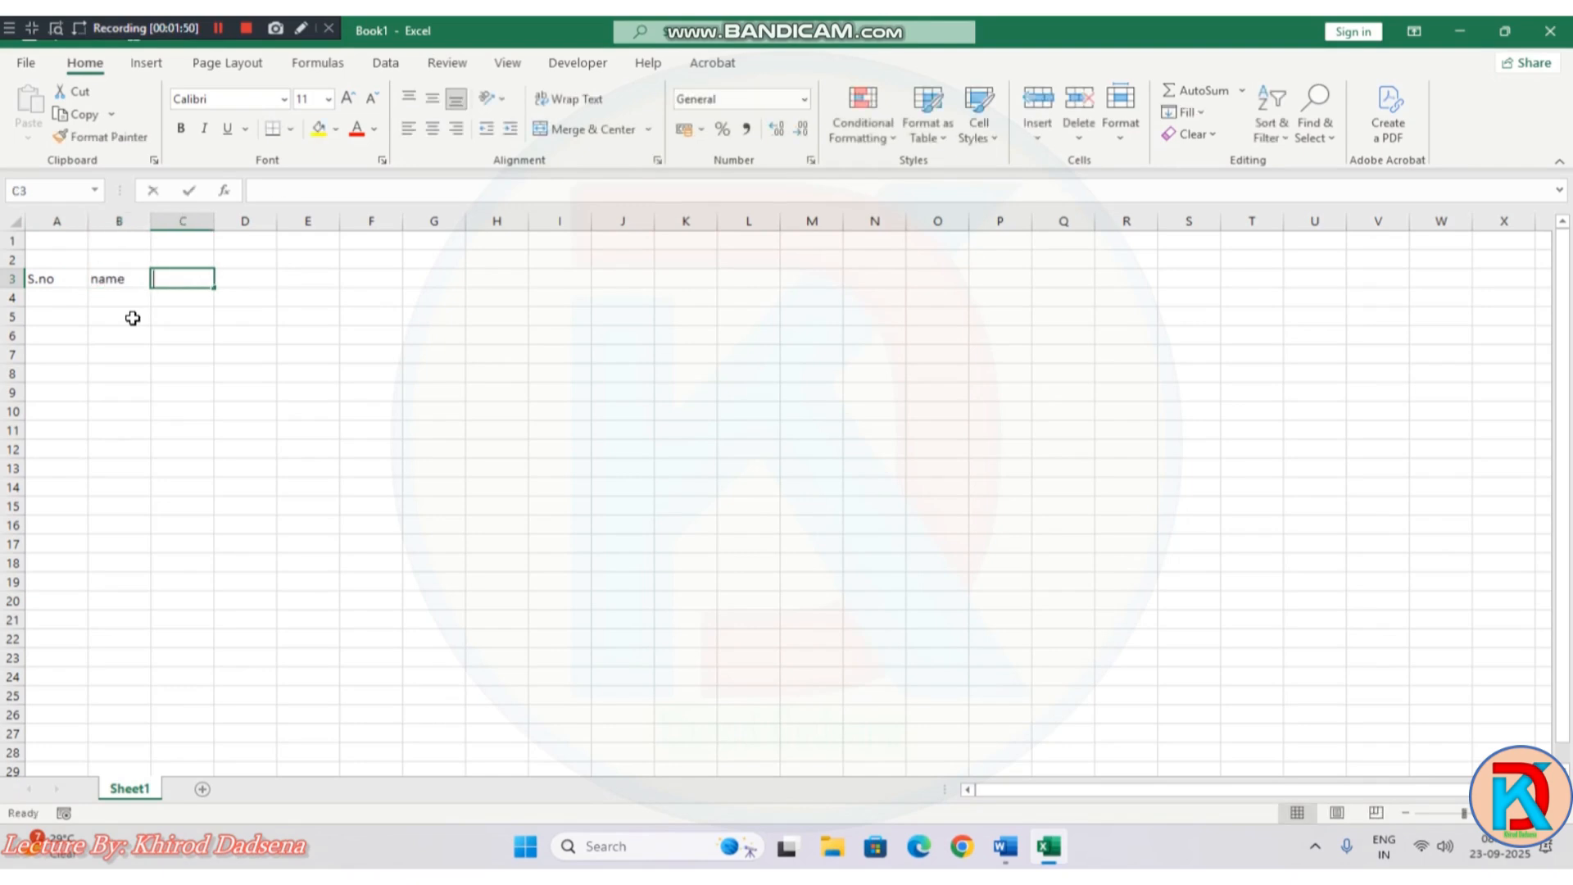
# Step: Continue the heading row with gender, class, Section and Contact in cells C3 to F3
pyautogui.write('gender')
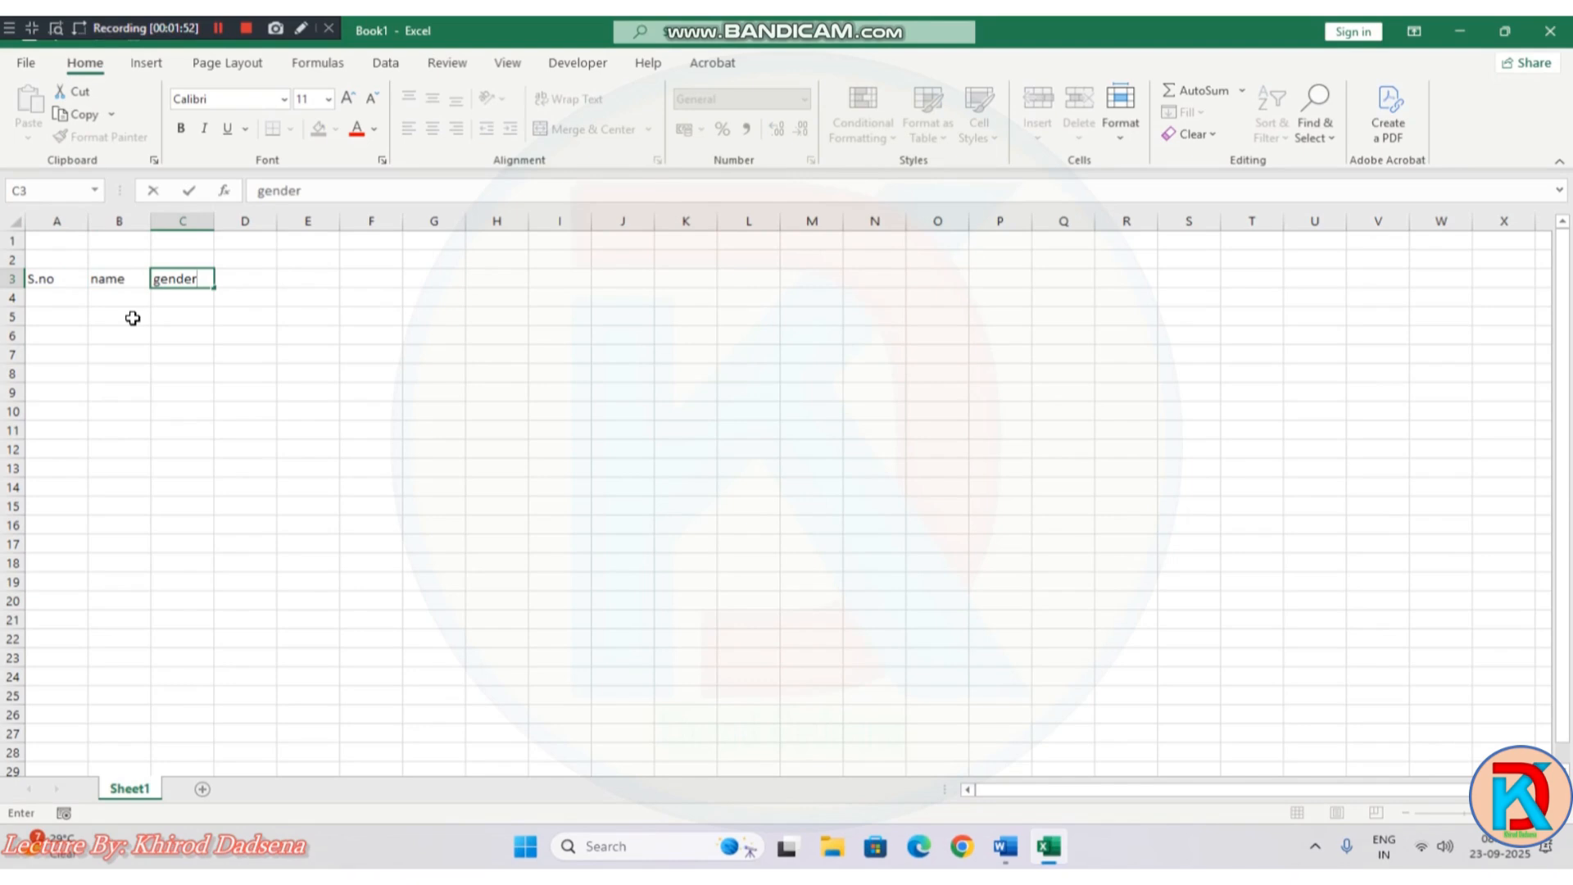
pyautogui.press('Tab')
pyautogui.write('class')
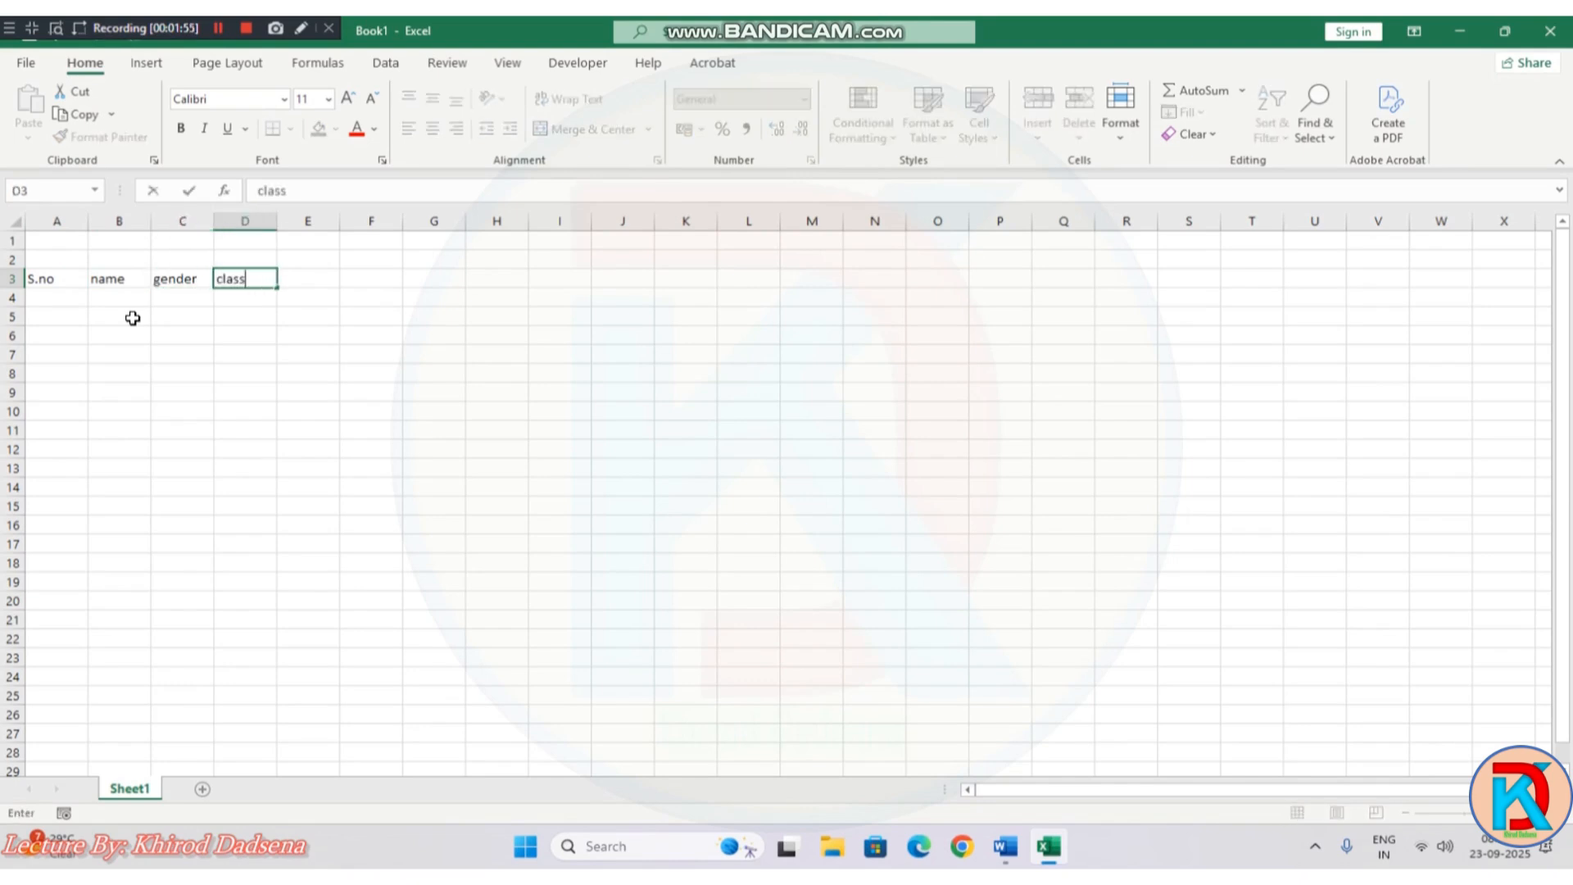
pyautogui.press('Tab')
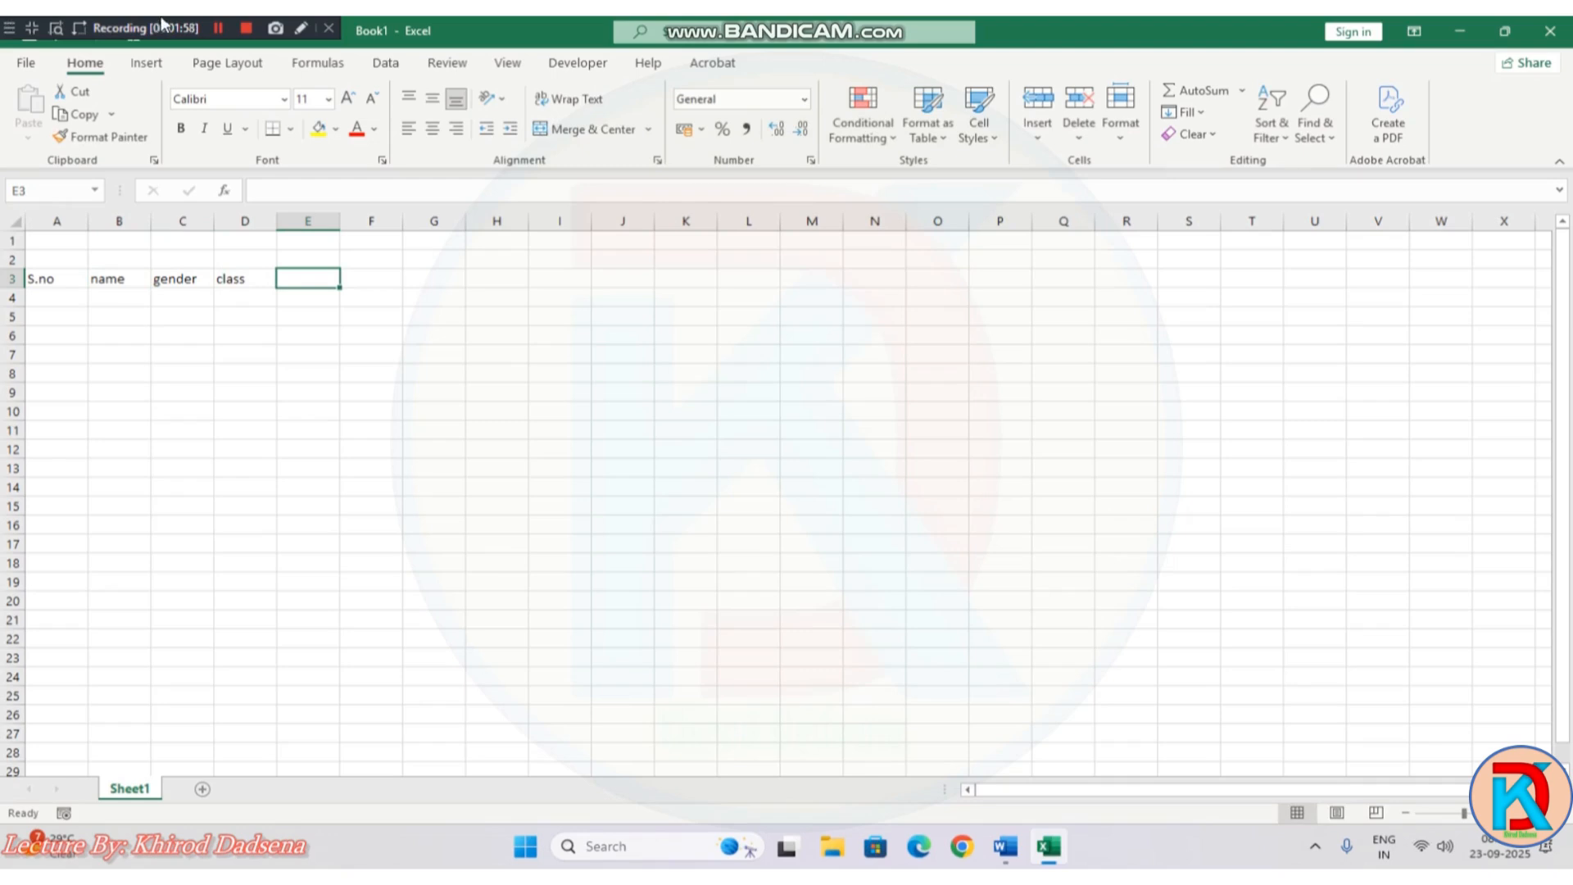
pyautogui.click(218, 29)
pyautogui.click(302, 275)
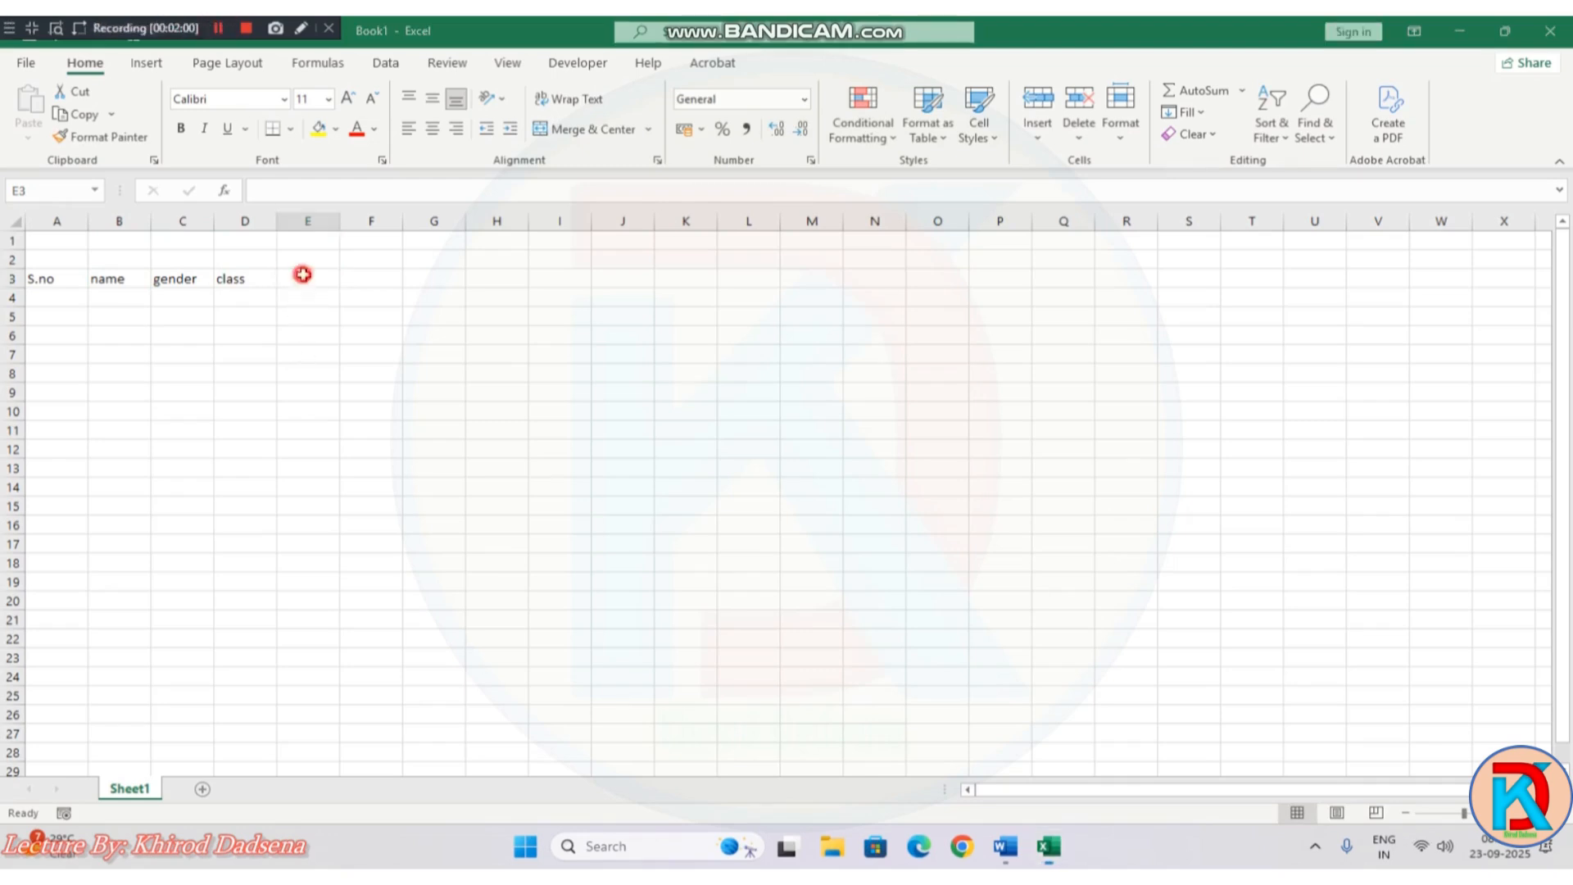
pyautogui.write('Se')
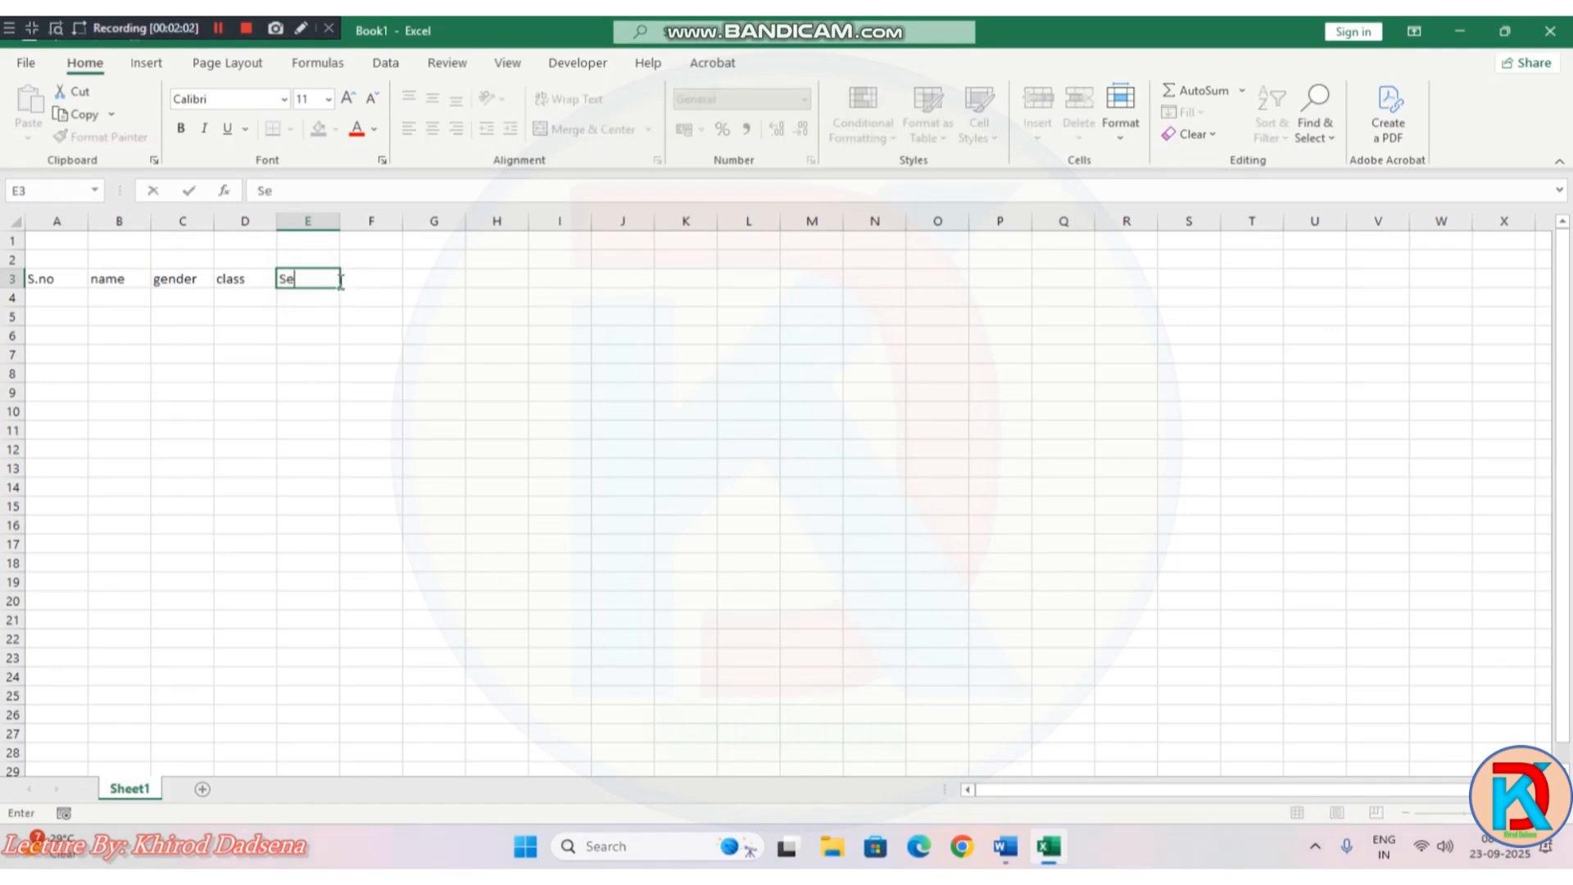
pyautogui.write('ction')
pyautogui.press('Tab')
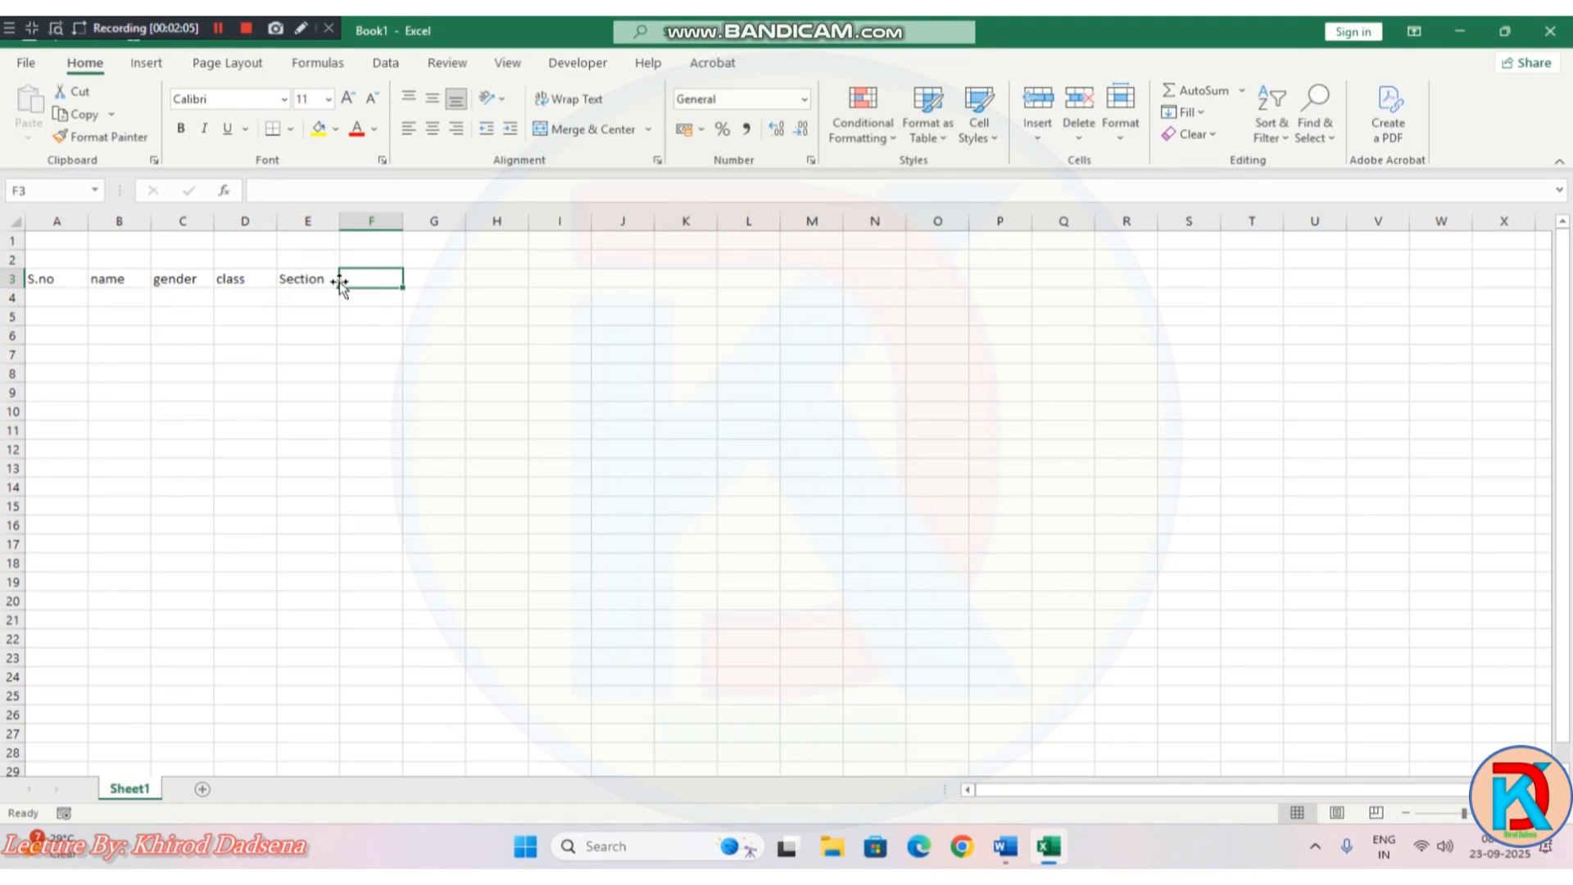
pyautogui.write('Contact')
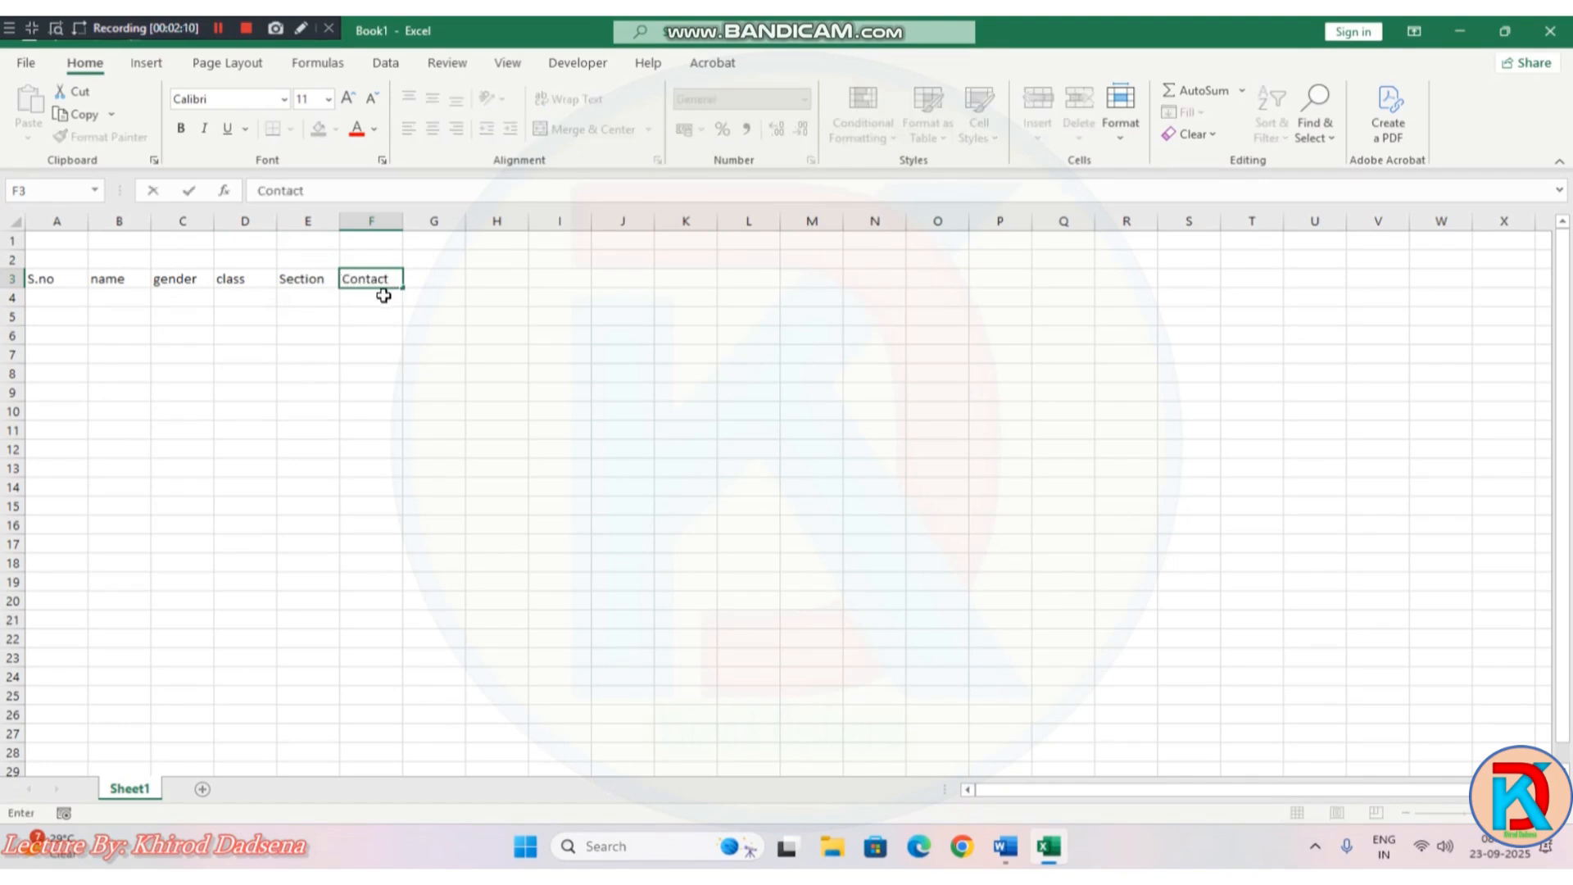
pyautogui.click(376, 370)
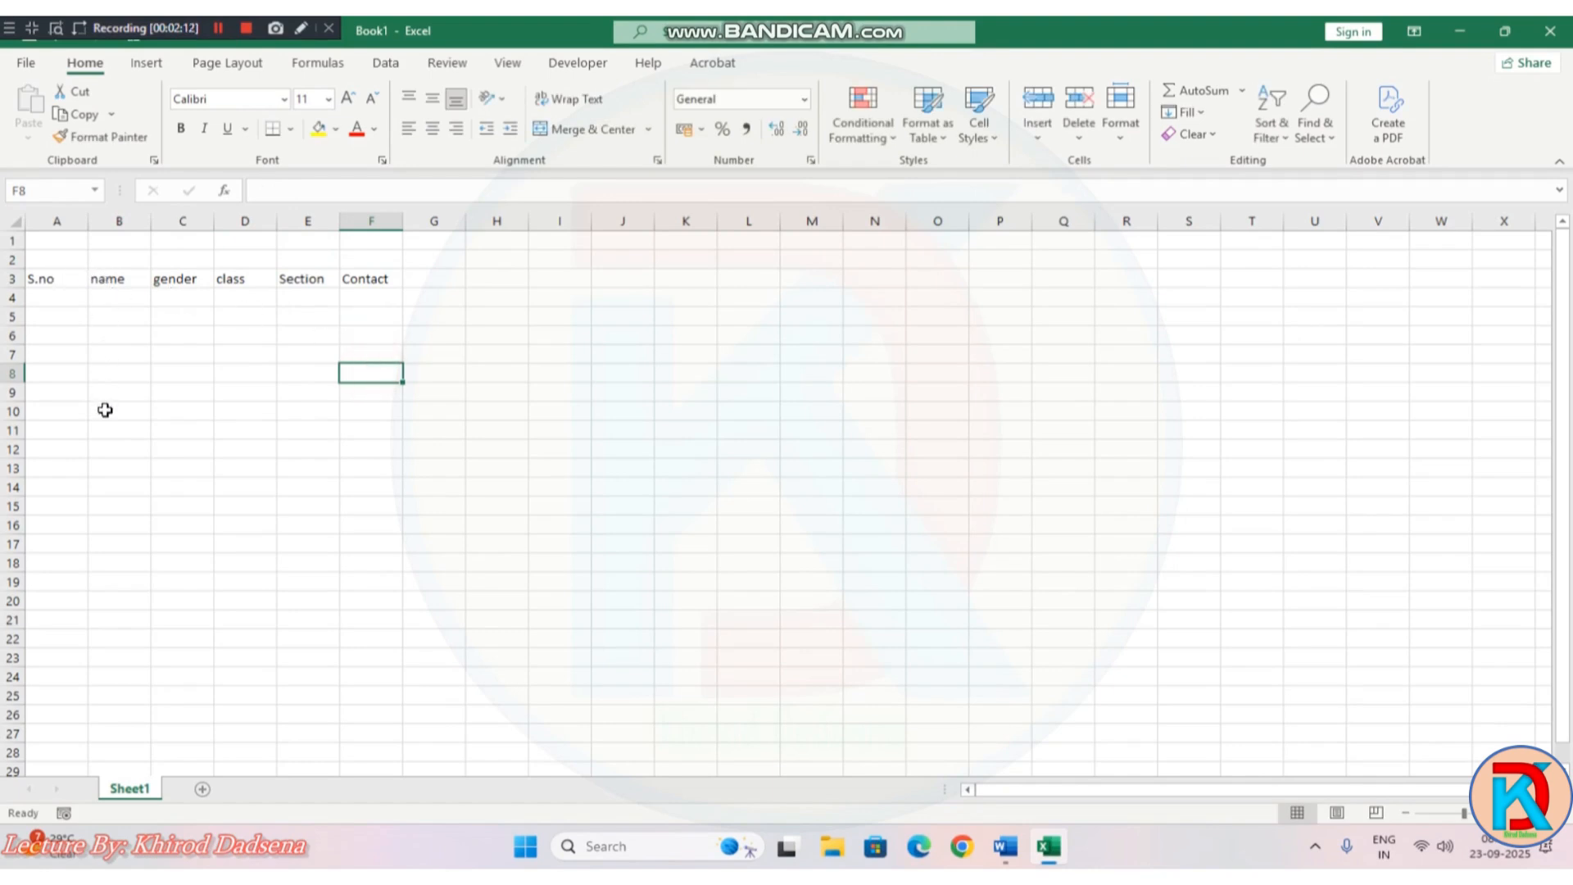
# Step: Fill the S.no column with serial numbers 1 to 8 in cells A4 to A11
pyautogui.moveTo(110, 303); pyautogui.dragTo(122, 352)
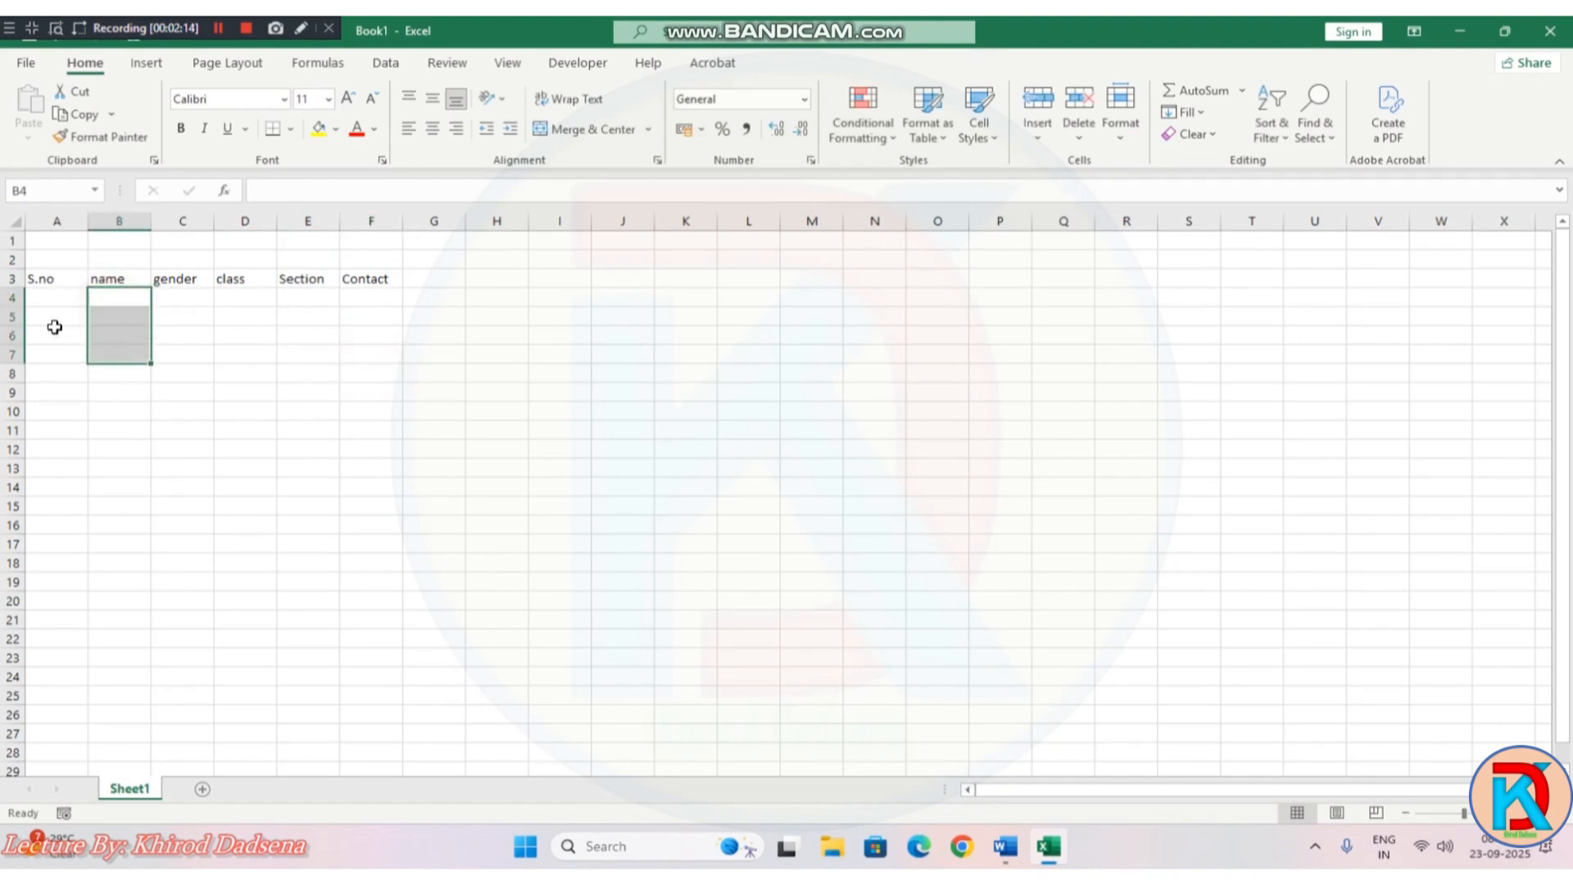
pyautogui.click(50, 298)
pyautogui.moveTo(50, 298); pyautogui.dragTo(63, 349)
pyautogui.click(71, 301)
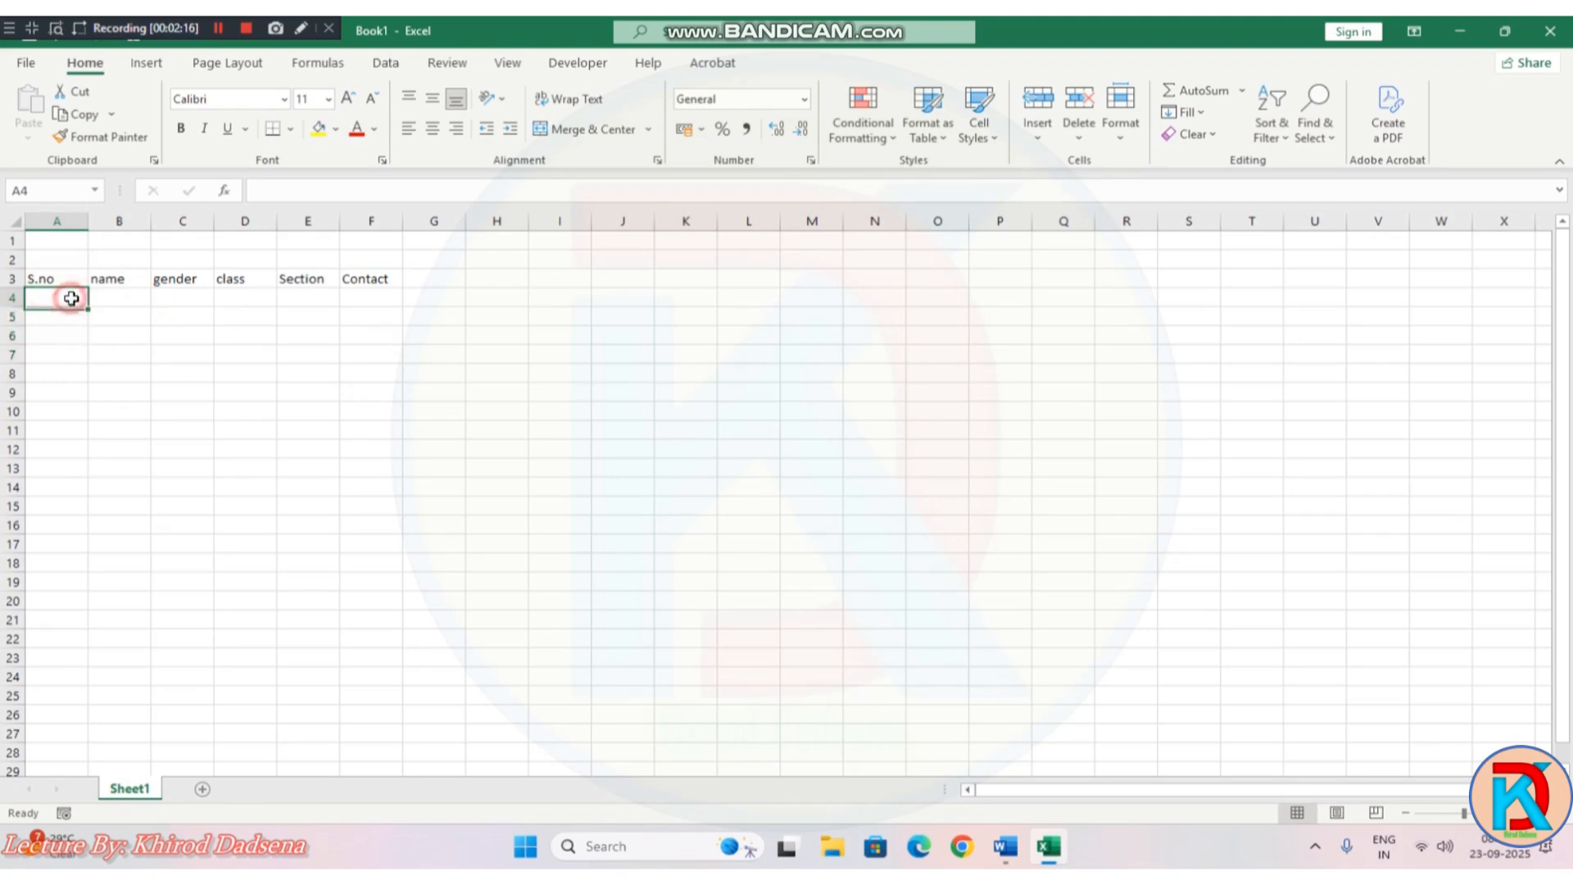
pyautogui.write('1')
pyautogui.press('Return')
pyautogui.write('2')
pyautogui.press('Return')
pyautogui.write('3')
pyautogui.press('Return')
pyautogui.moveTo(71, 298); pyautogui.dragTo(99, 431)
pyautogui.click(124, 303)
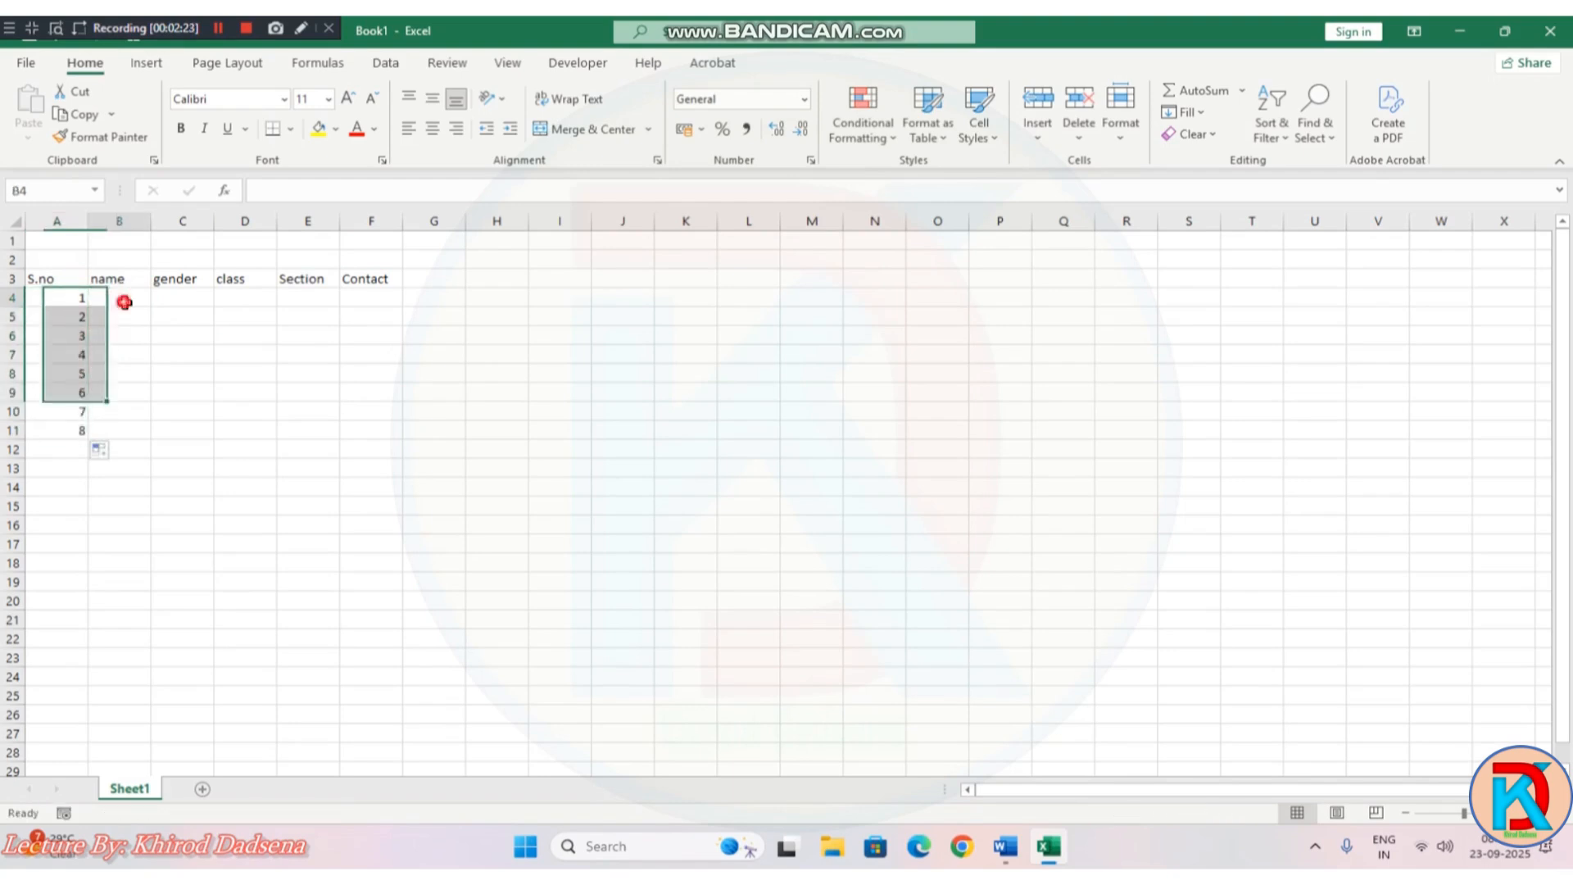
# Step: Enter Male in C4 and the misspelled variant Mele in C5 under the gender heading
pyautogui.click(176, 295)
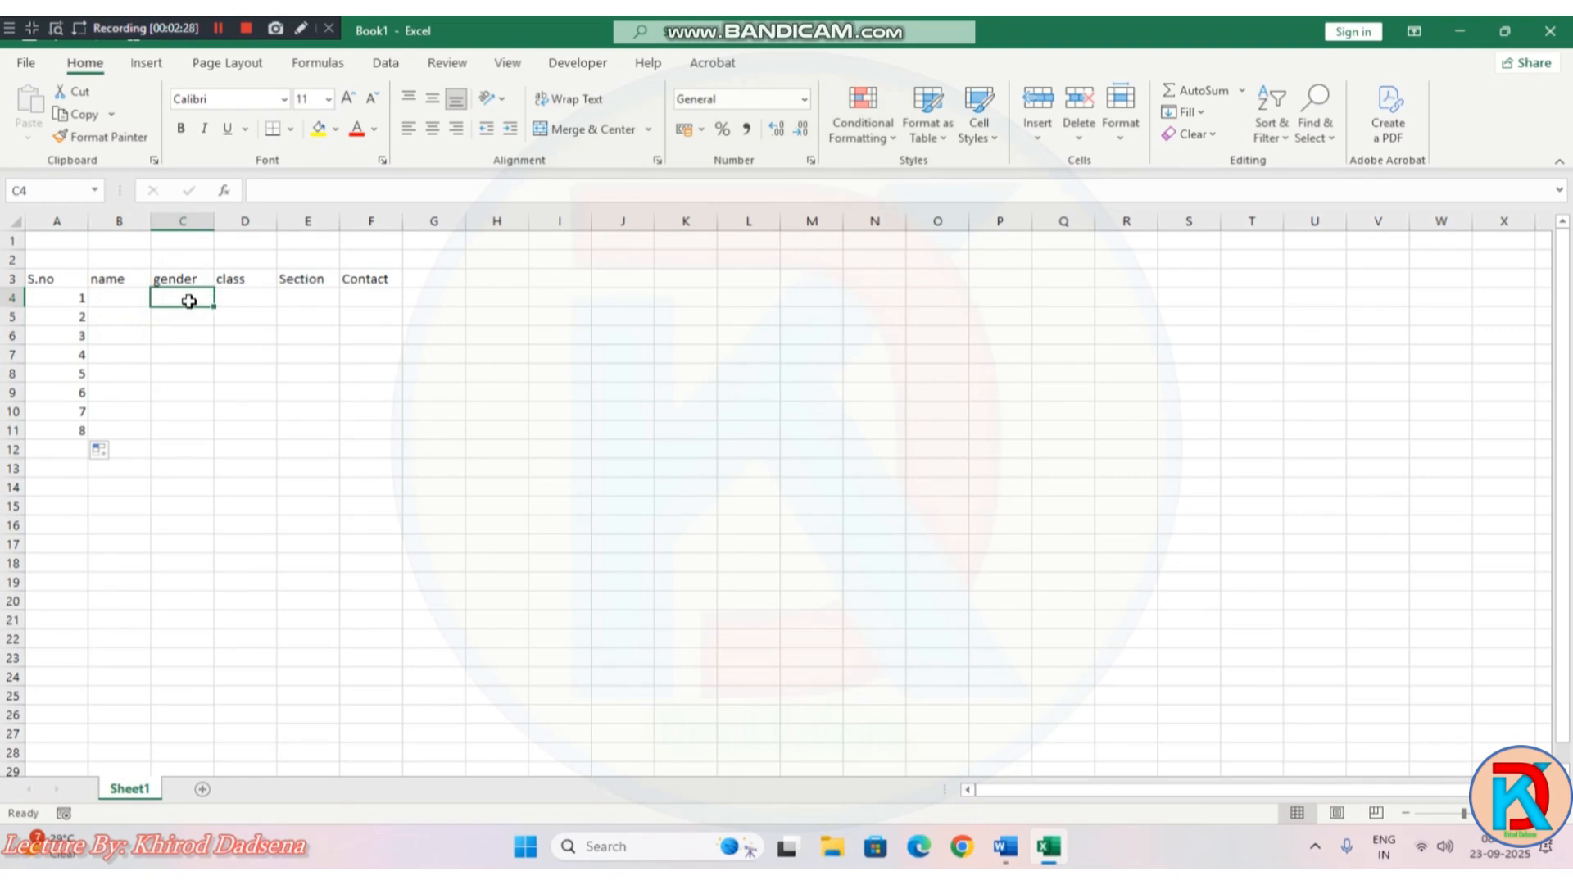
pyautogui.write('M')
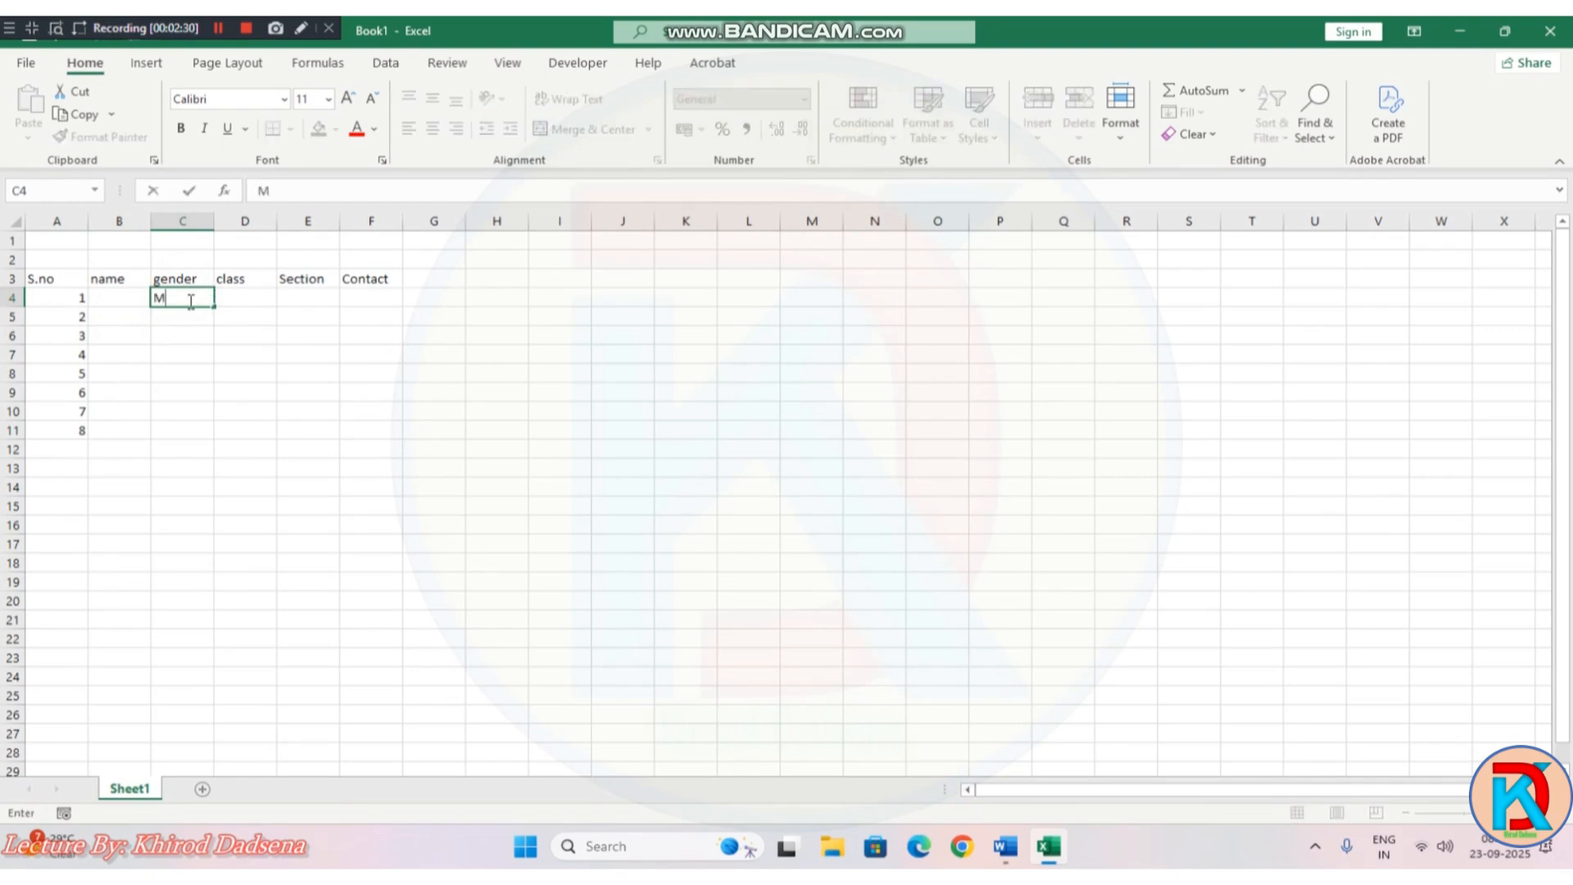
pyautogui.write('ale')
pyautogui.press('Return')
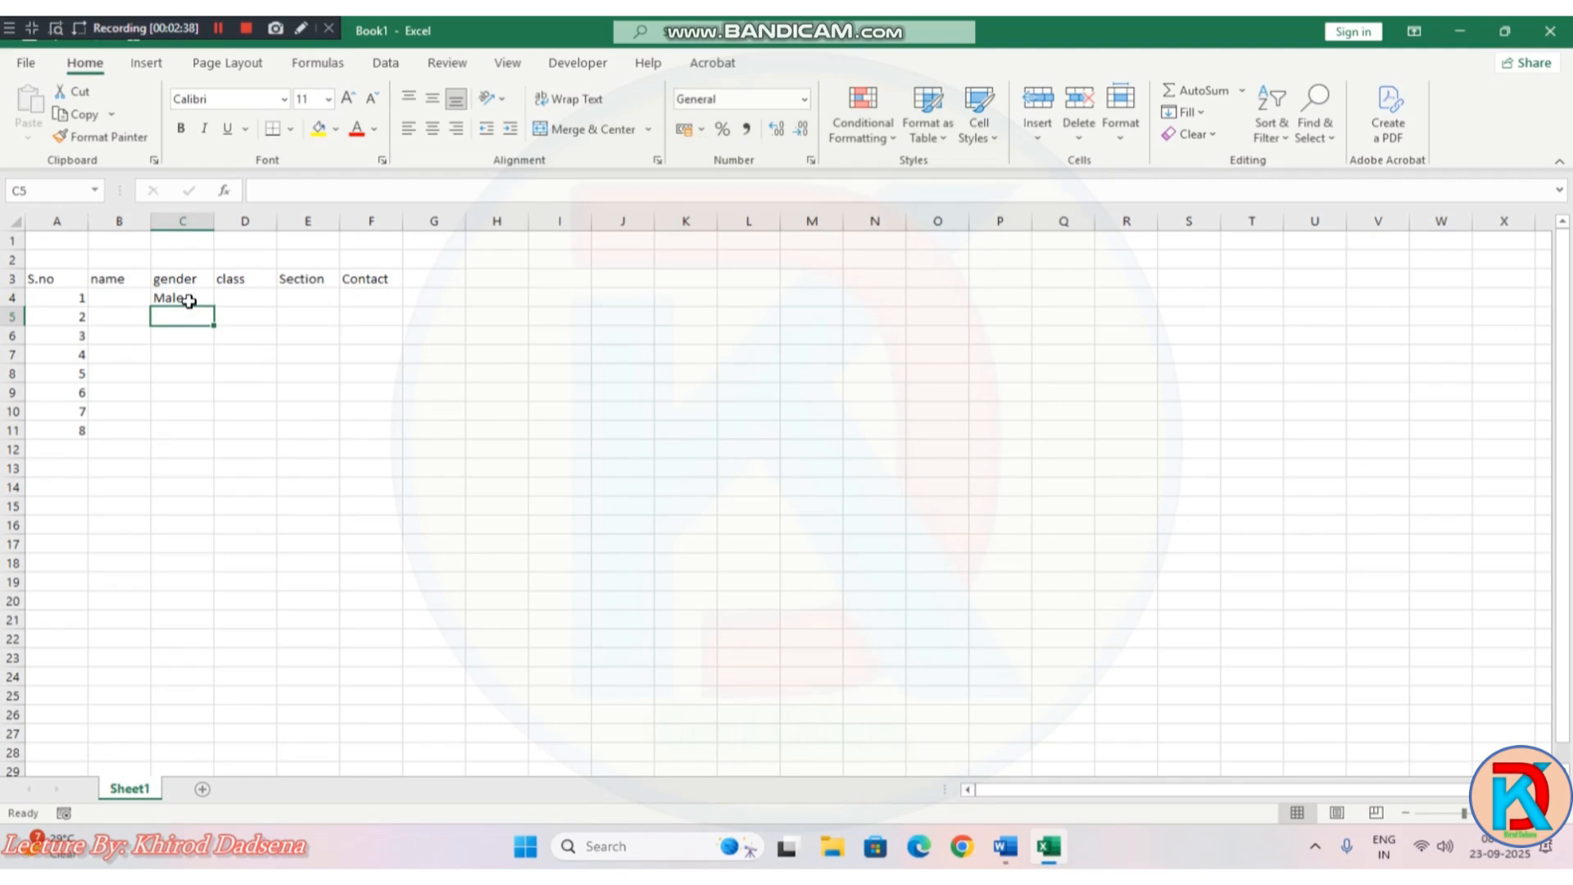
pyautogui.write('Mele')
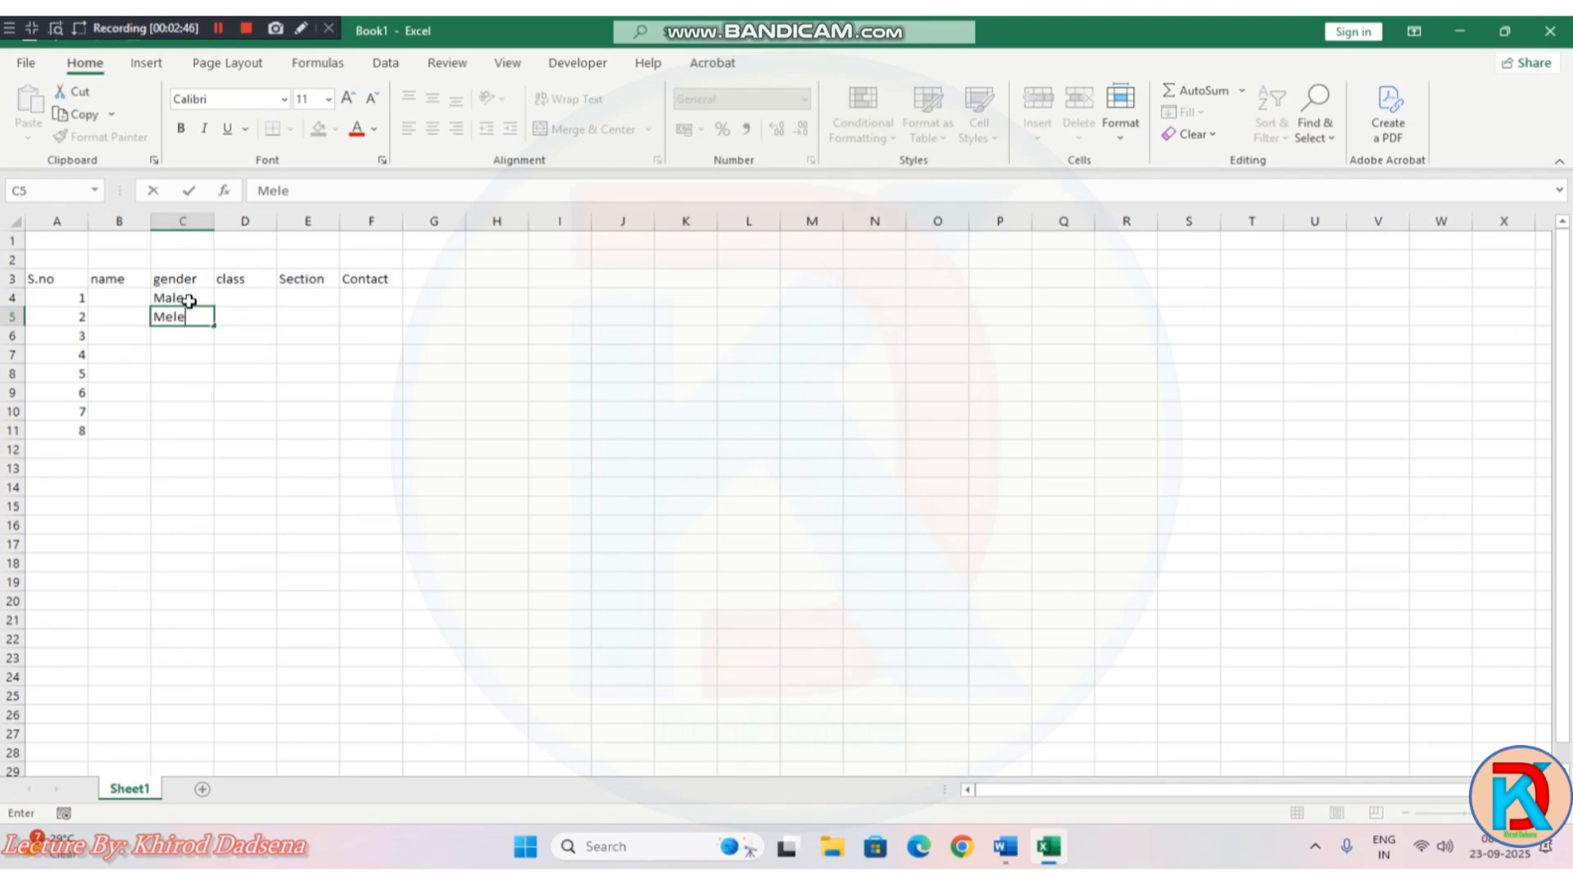
pyautogui.click(281, 352)
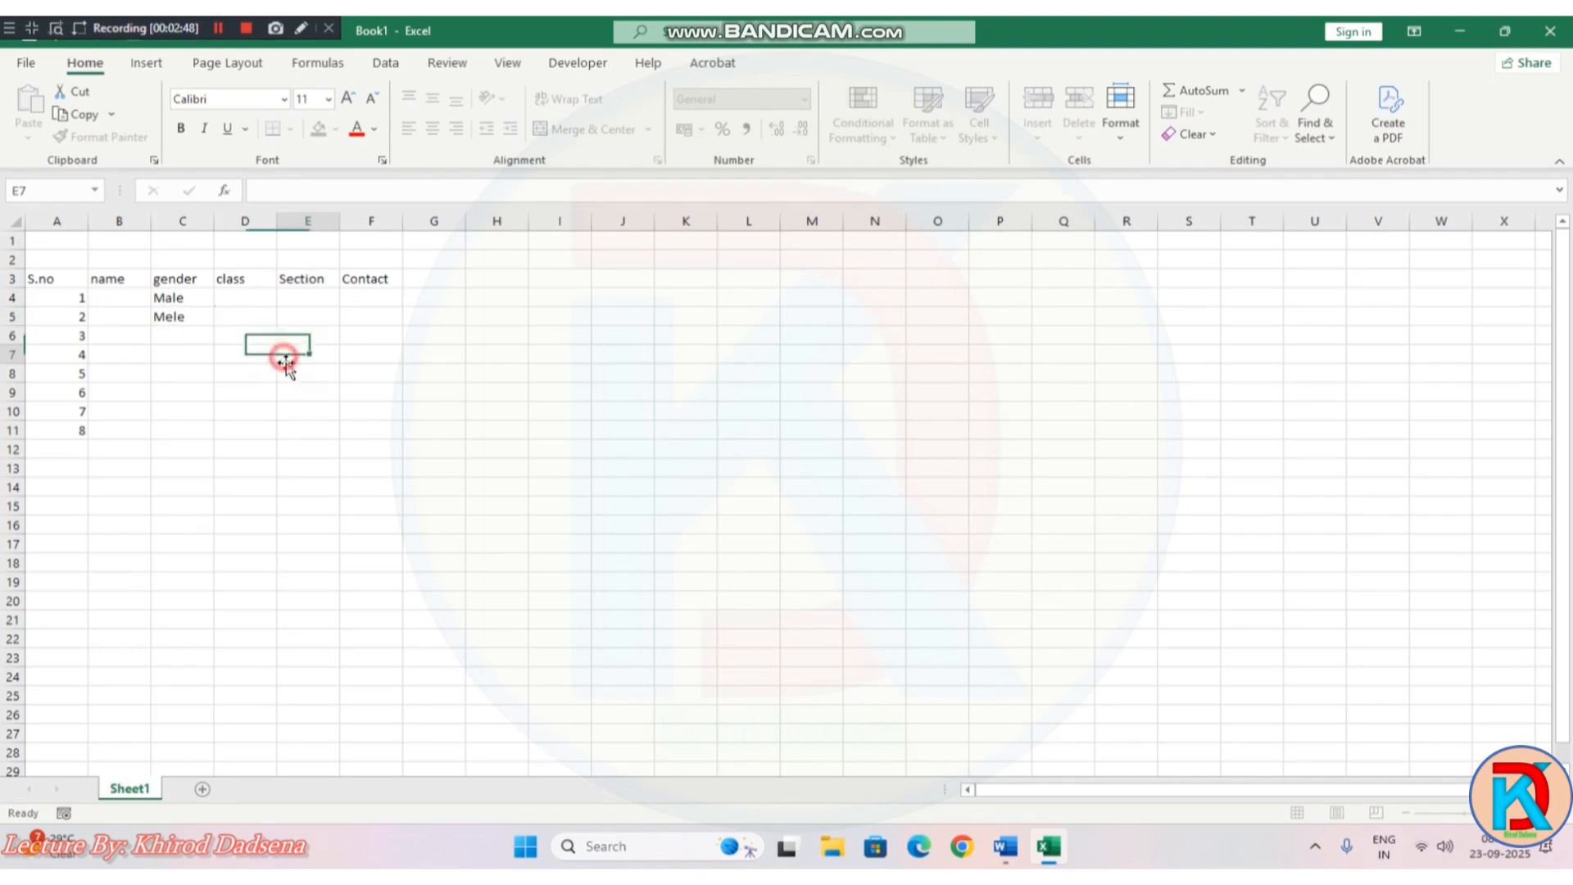
# Step: Add a second worksheet and copy the headings gender, class and Section from Sheet1 into its cells B6 to D6
pyautogui.click(203, 790)
pyautogui.click(117, 329)
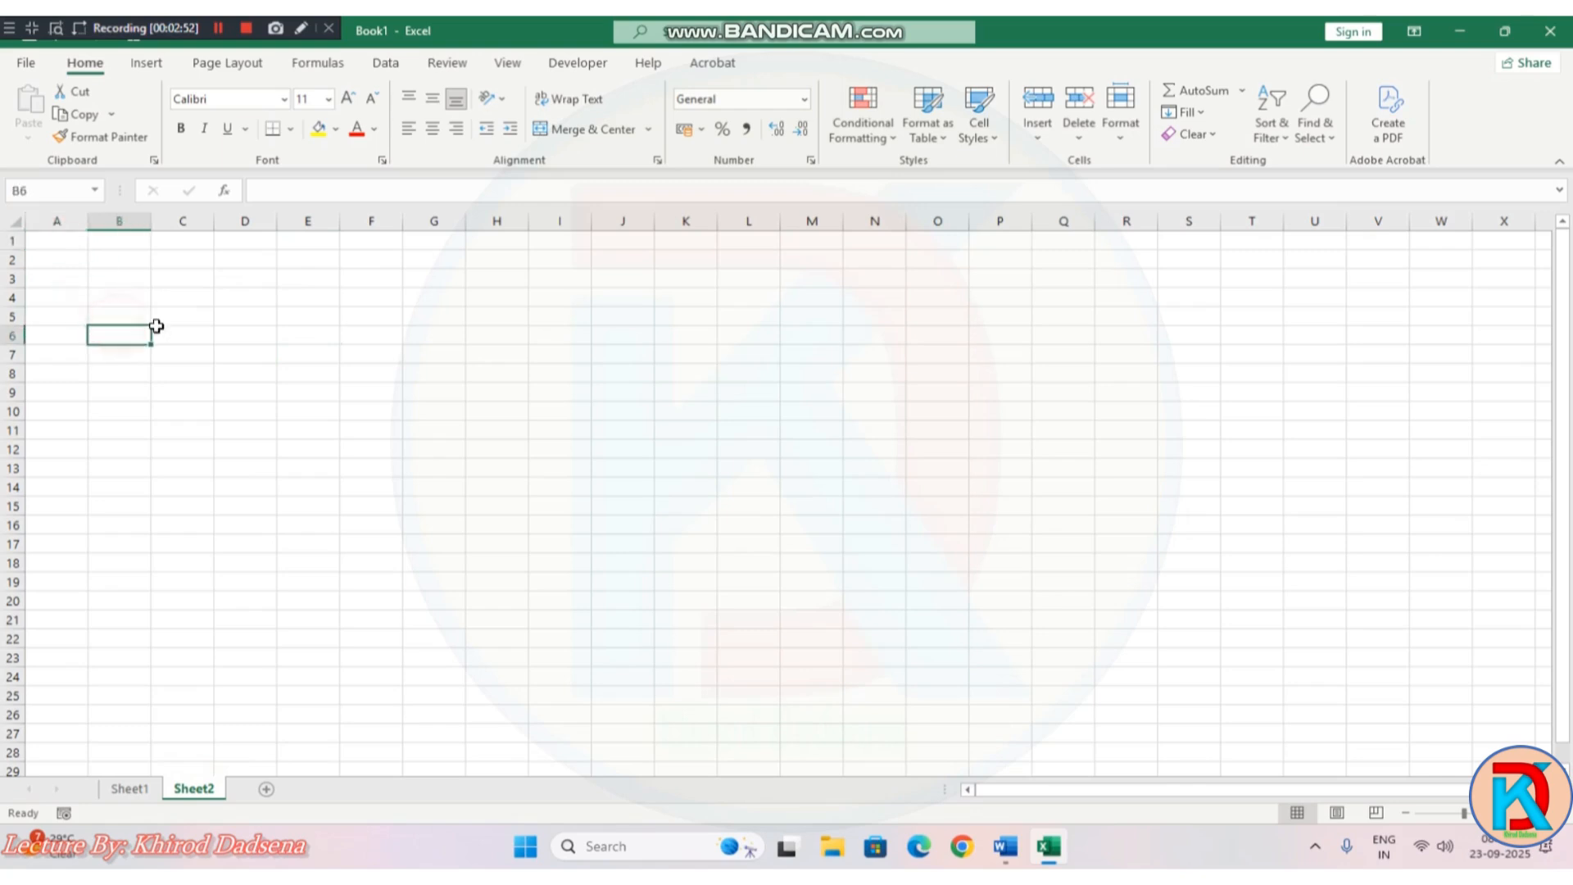
pyautogui.click(129, 788)
pyautogui.moveTo(176, 285); pyautogui.dragTo(323, 280)
pyautogui.hotkey('ctrl', 'c')
pyautogui.click(193, 788)
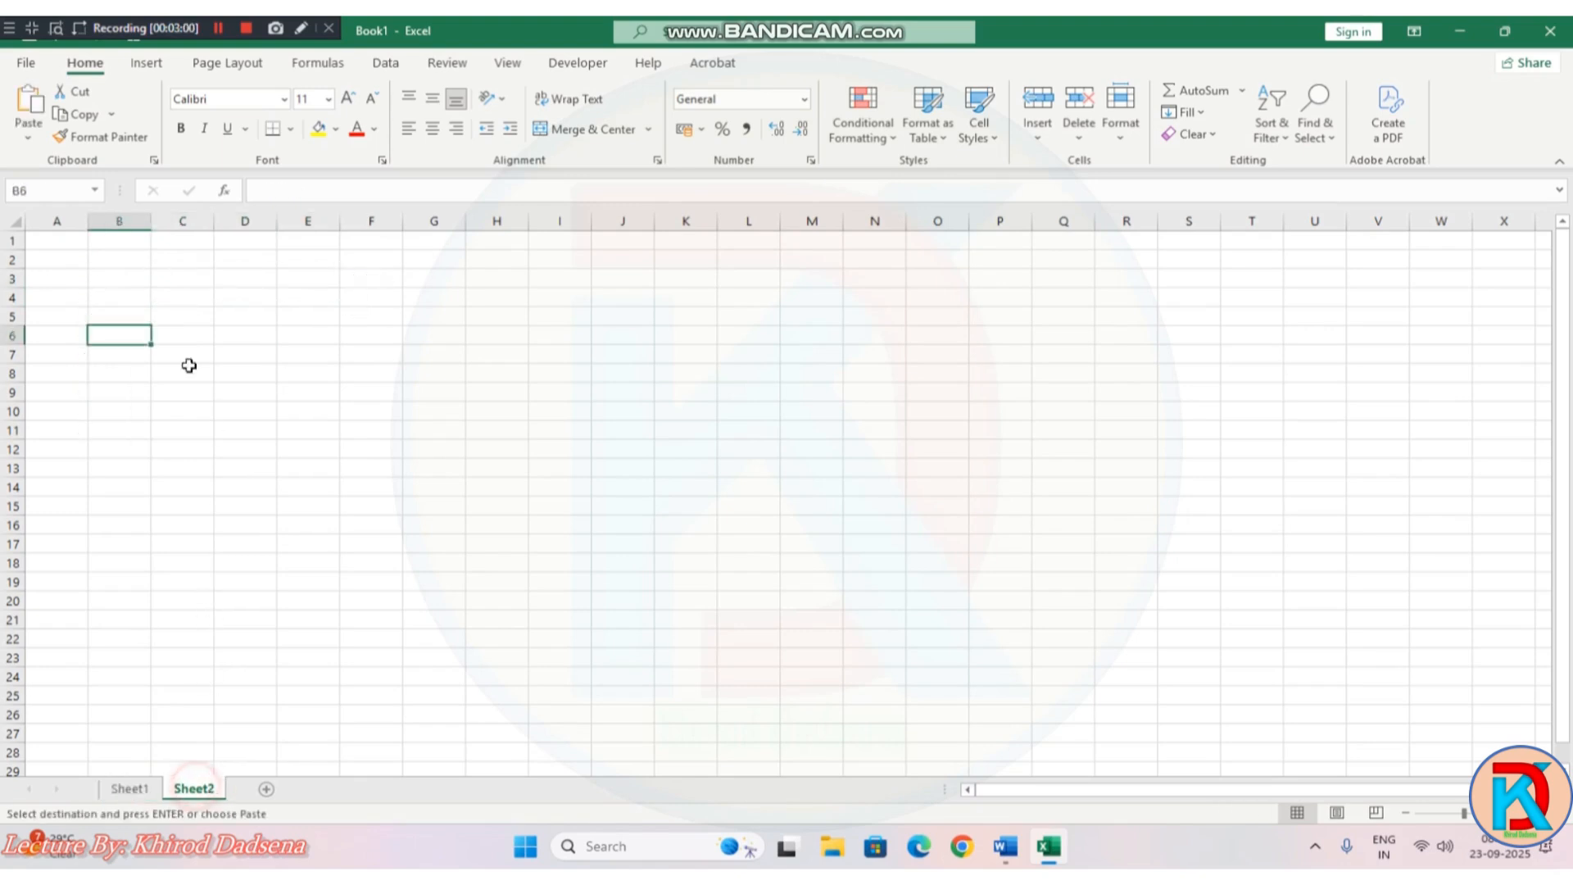
pyautogui.hotkey('ctrl', 'v')
# Step: List the gender options Male, Female and Other in cells B7 to B9 of Sheet2
pyautogui.click(130, 354)
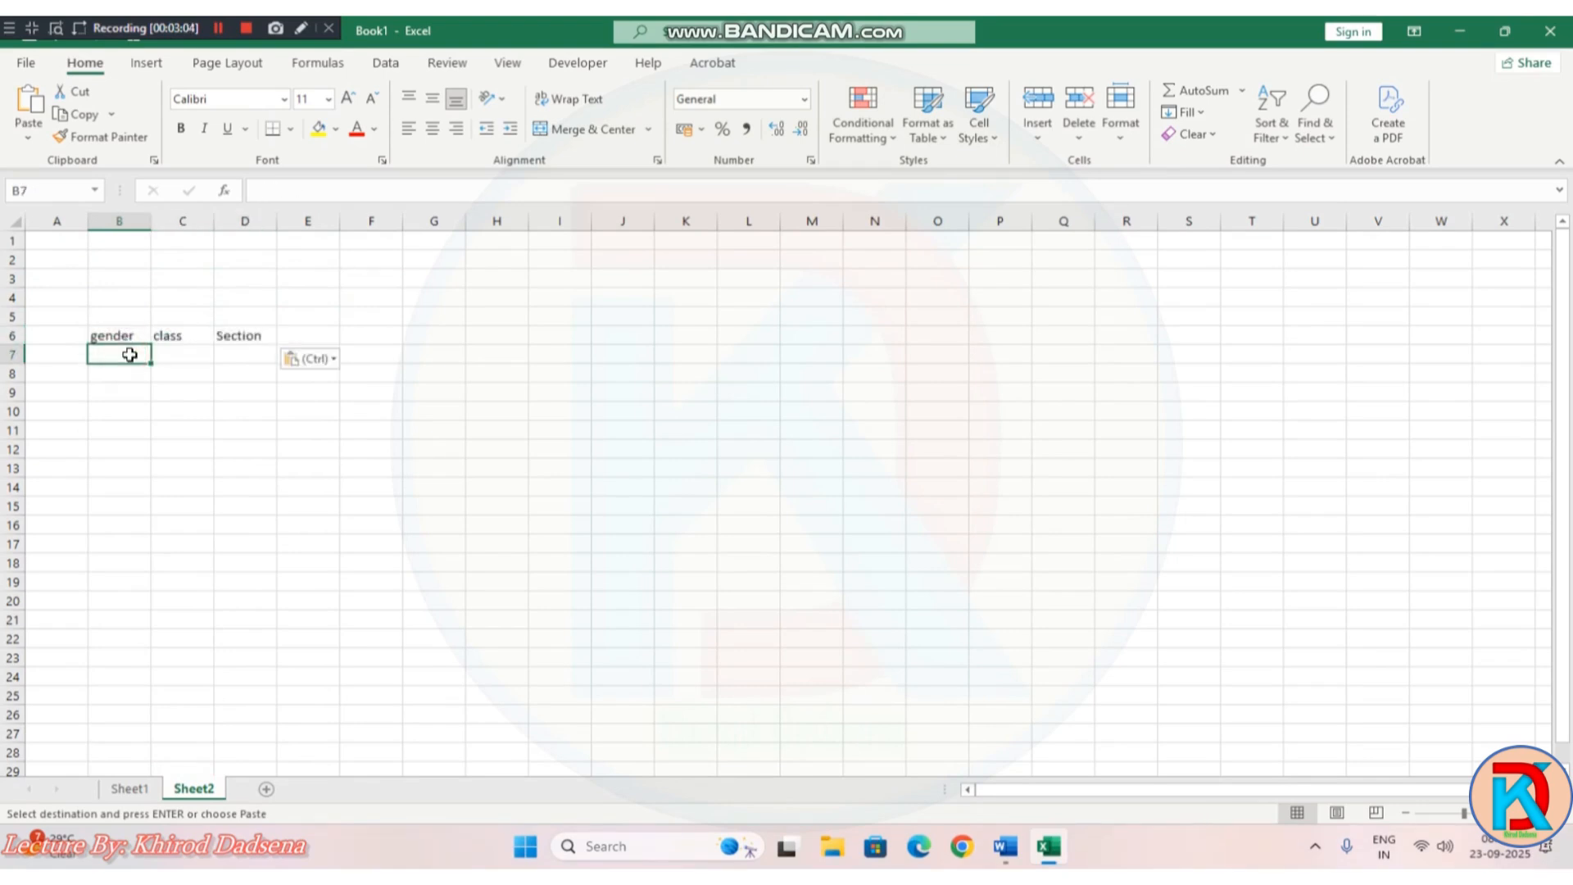
pyautogui.write('Male')
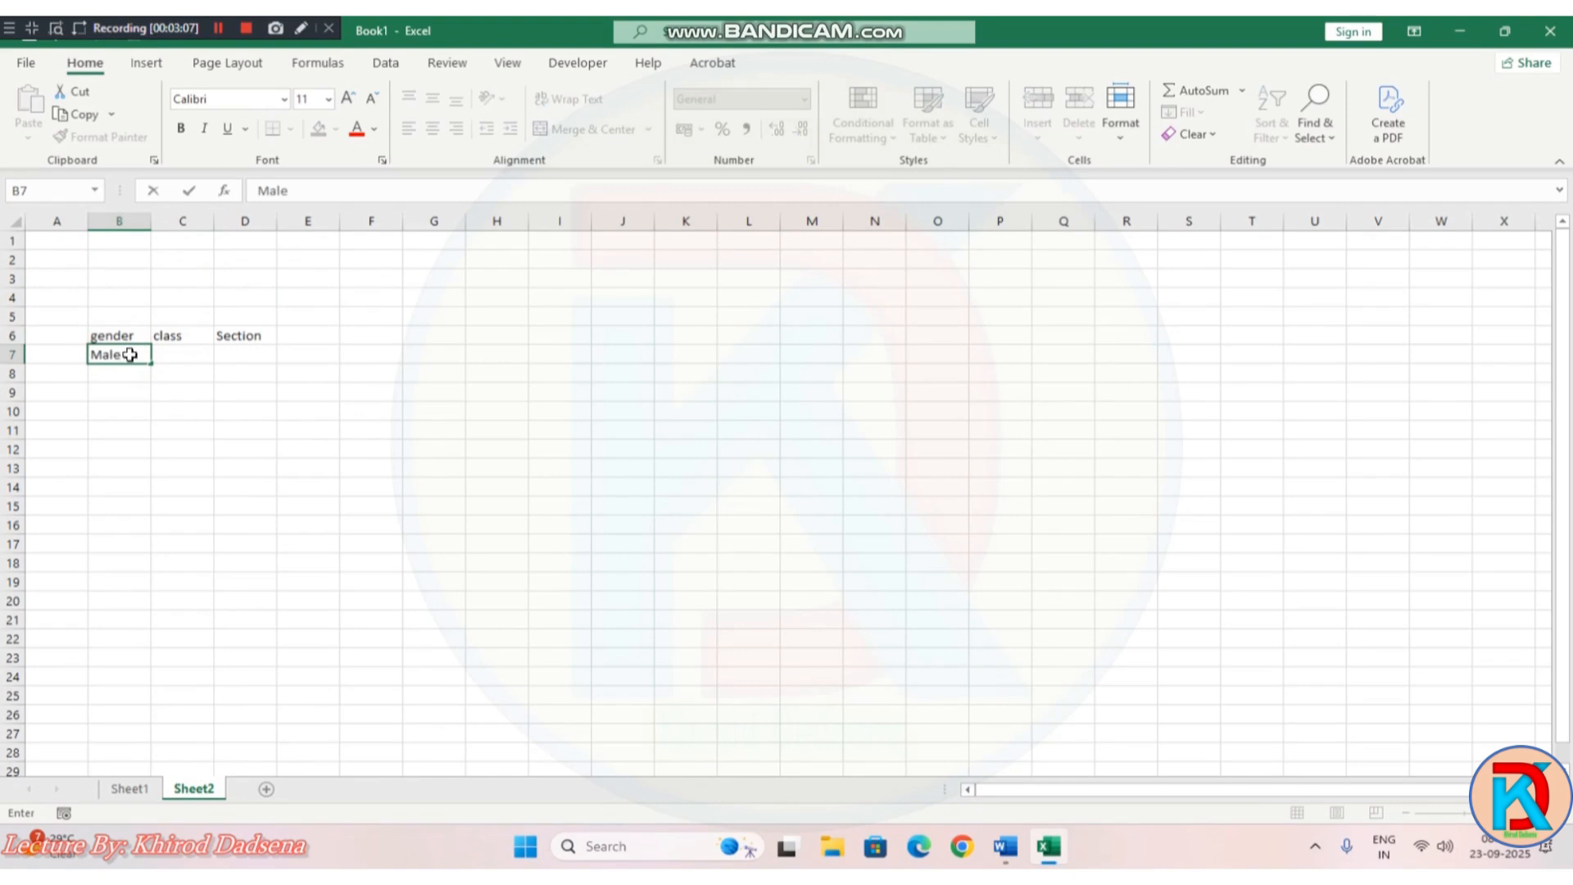
pyautogui.press('Return')
pyautogui.write('Fe')
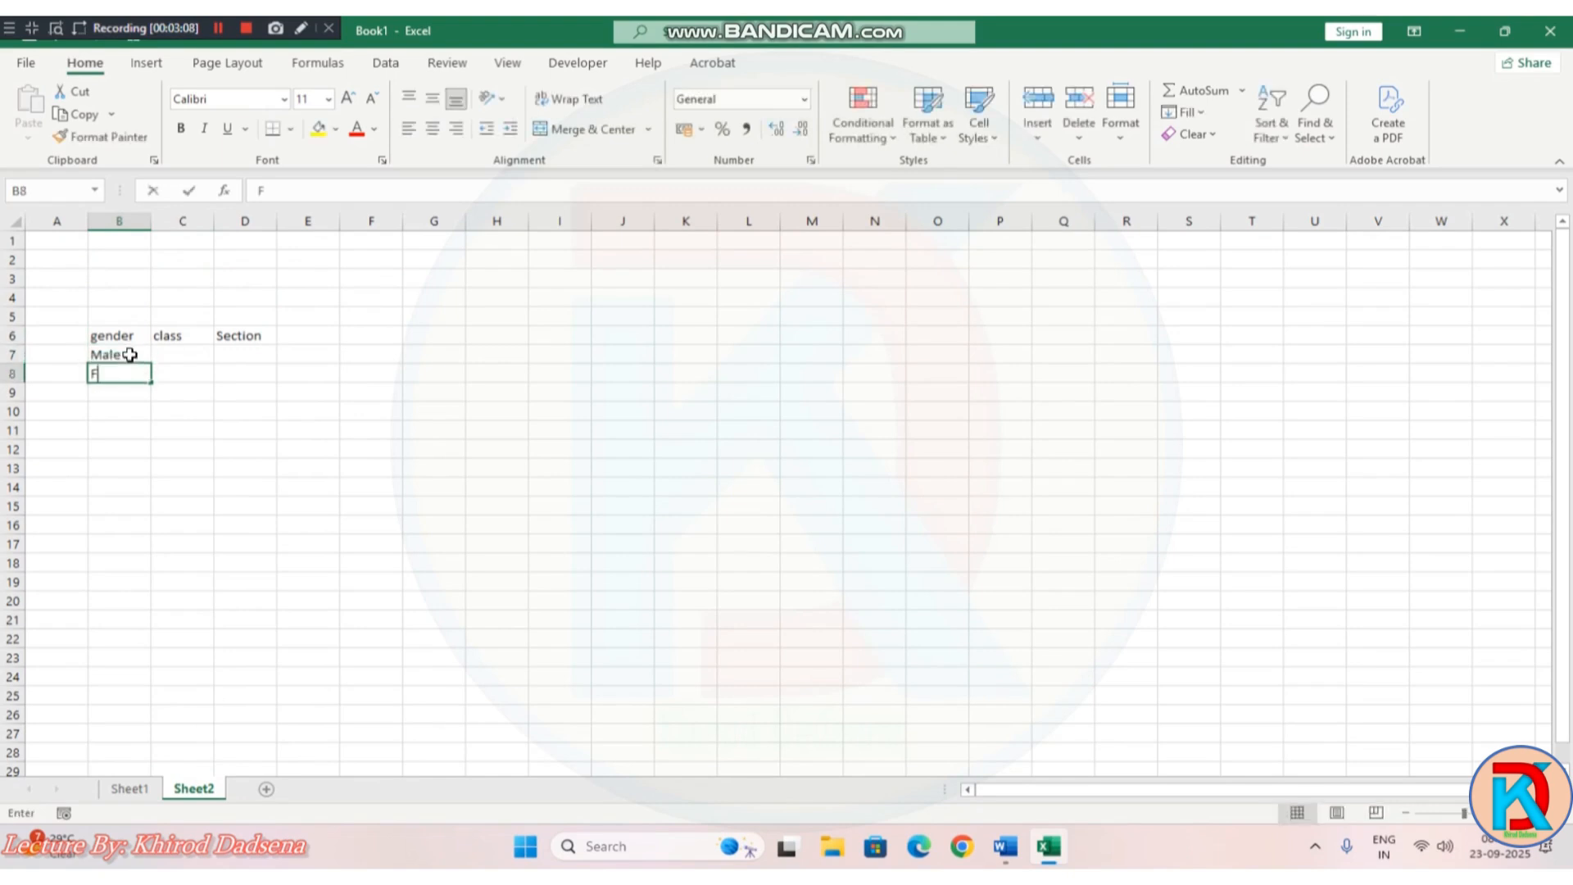
pyautogui.press('BackSpace')
pyautogui.write('emale')
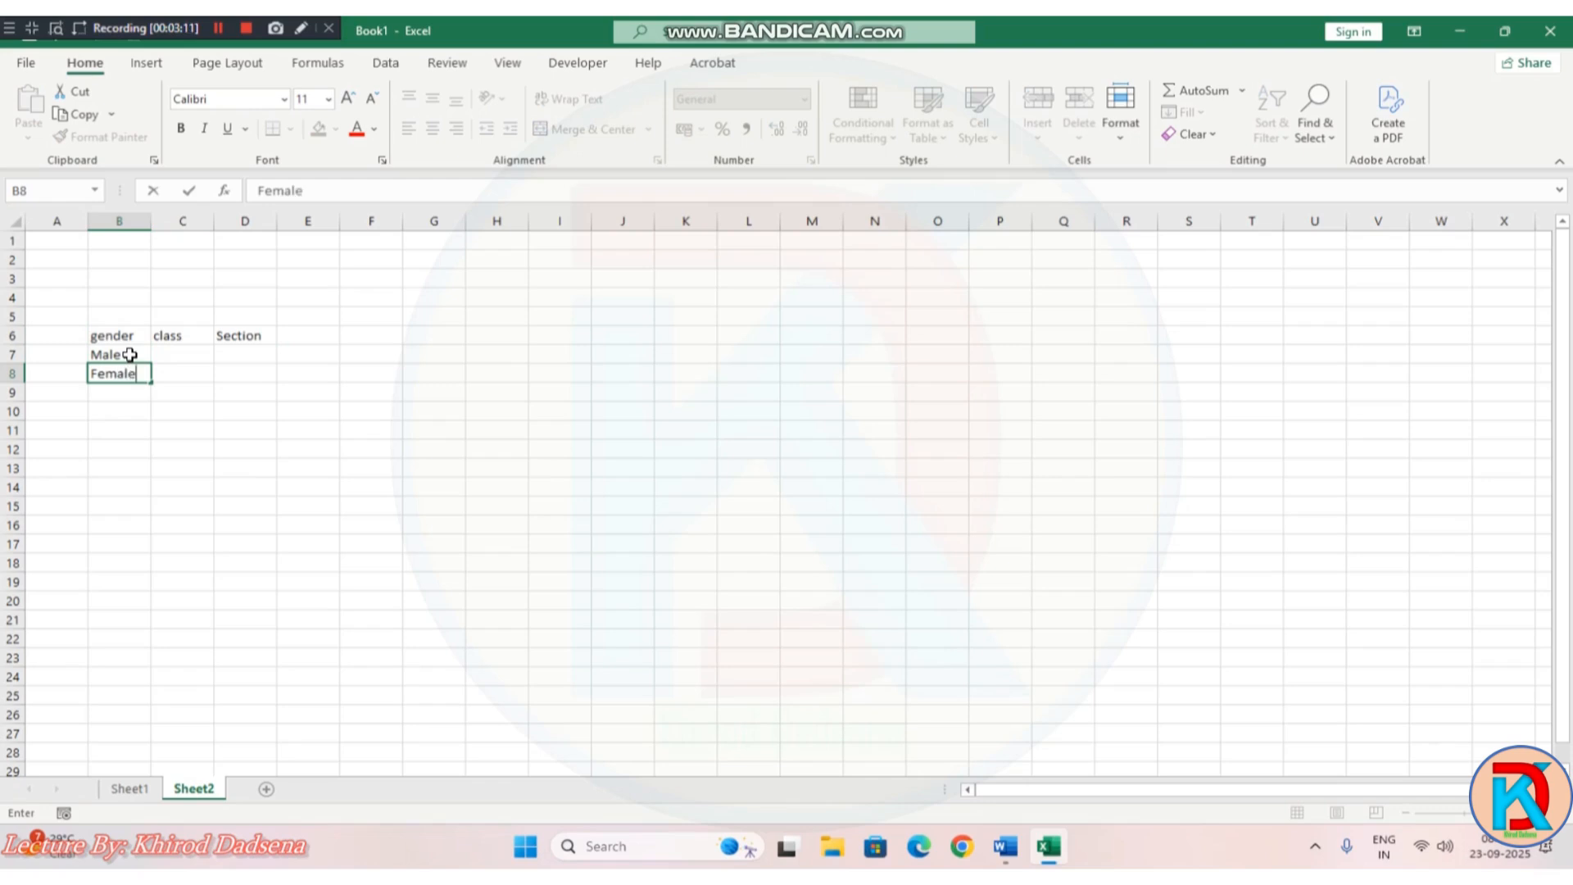
pyautogui.press('Return')
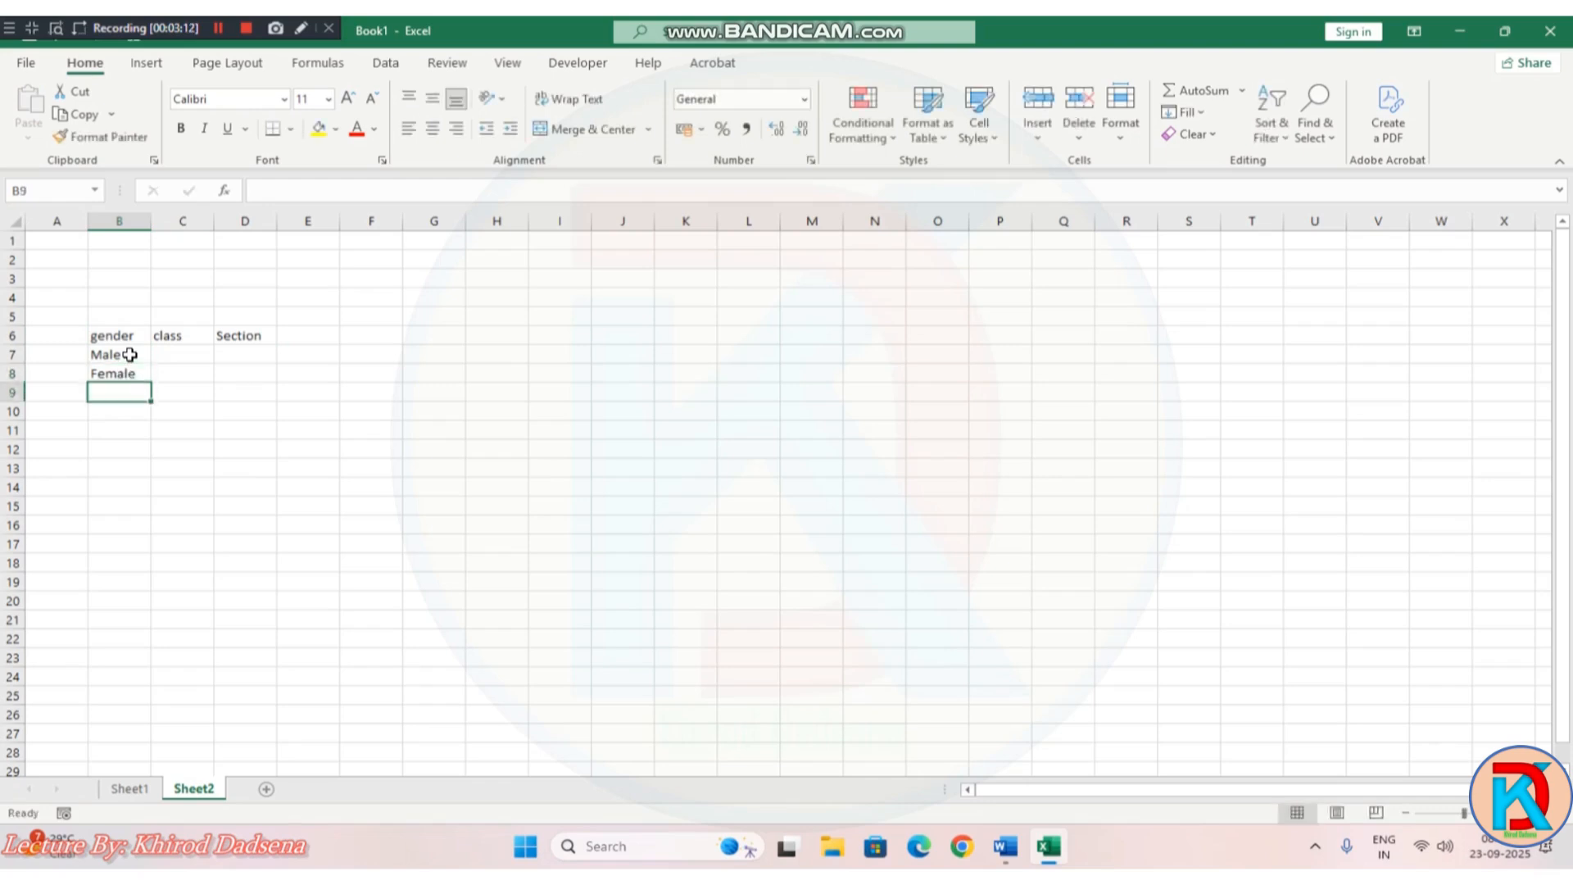
pyautogui.write('Other')
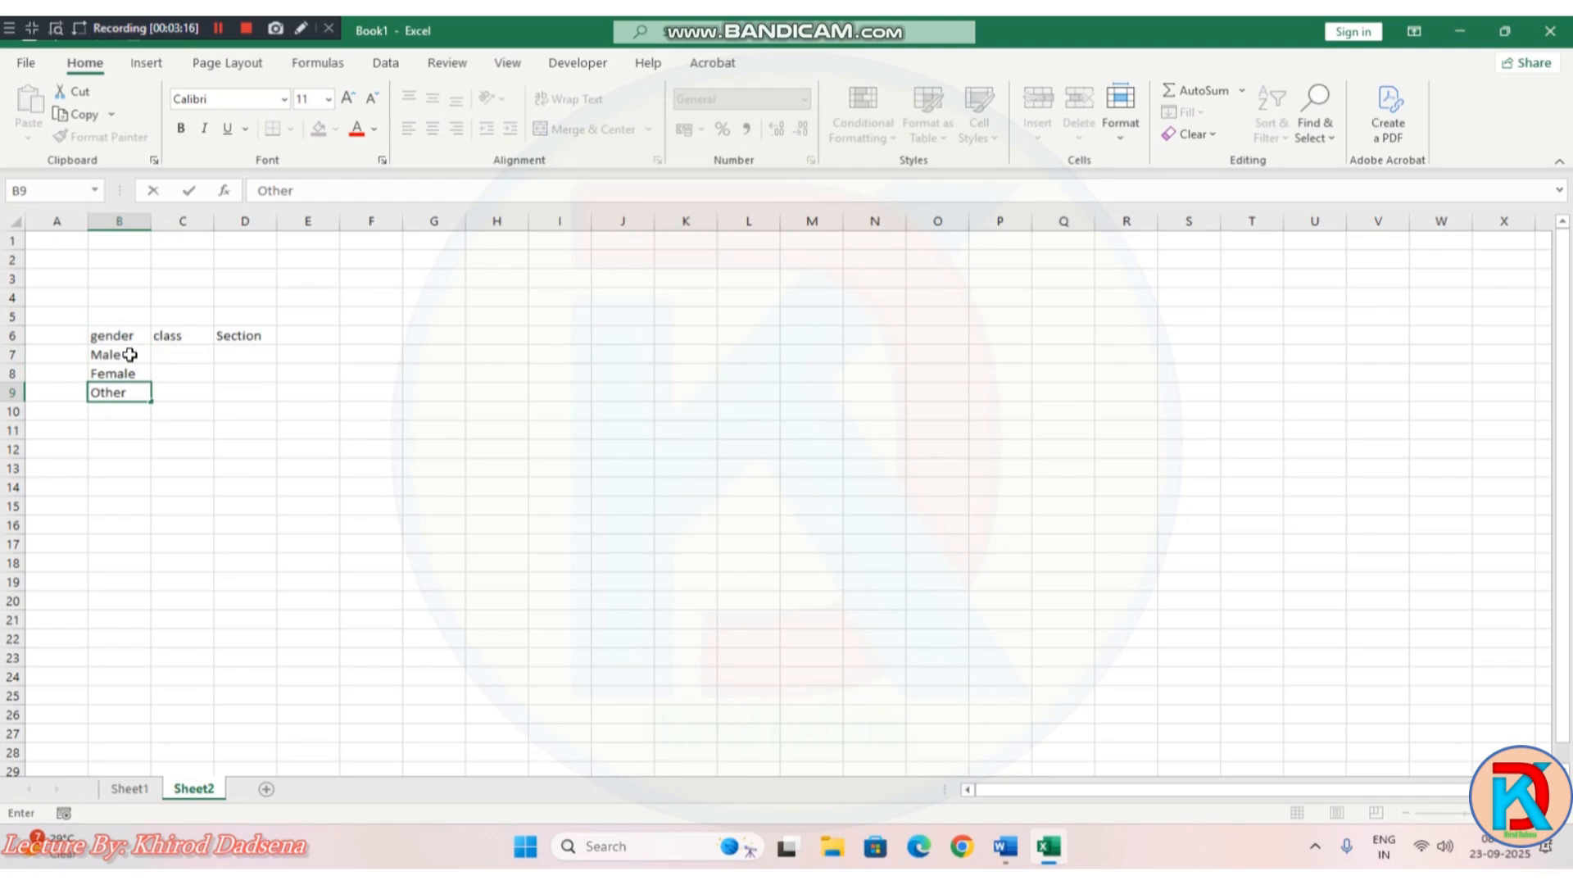
# Step: List the class options BCA, BA, BSc and Bcom in cells C7 to C10
pyautogui.click(178, 354)
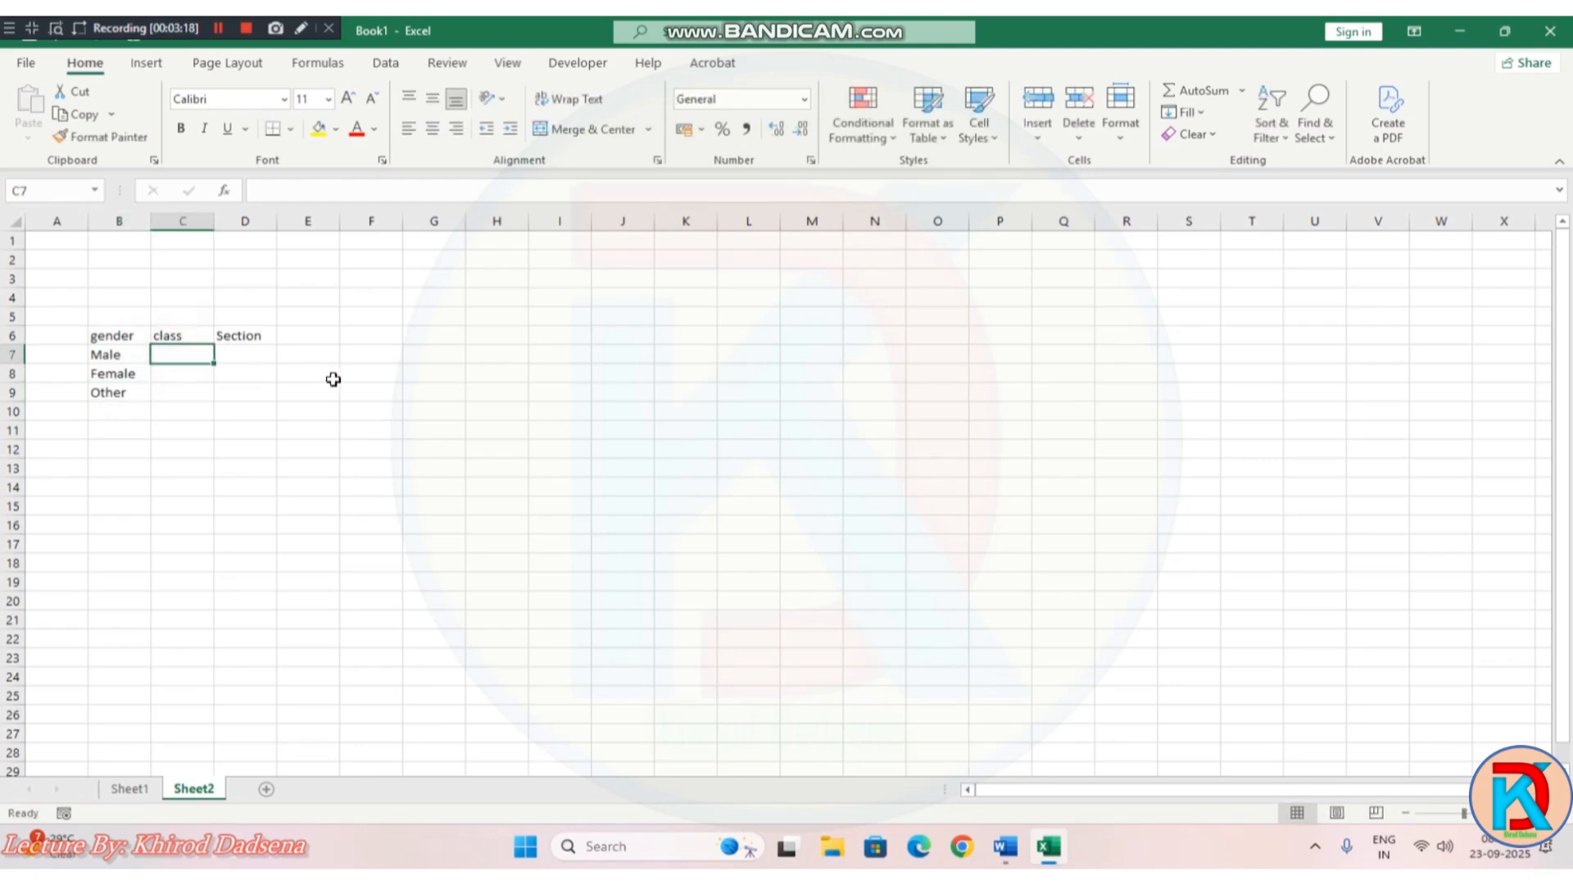
pyautogui.write('BCA')
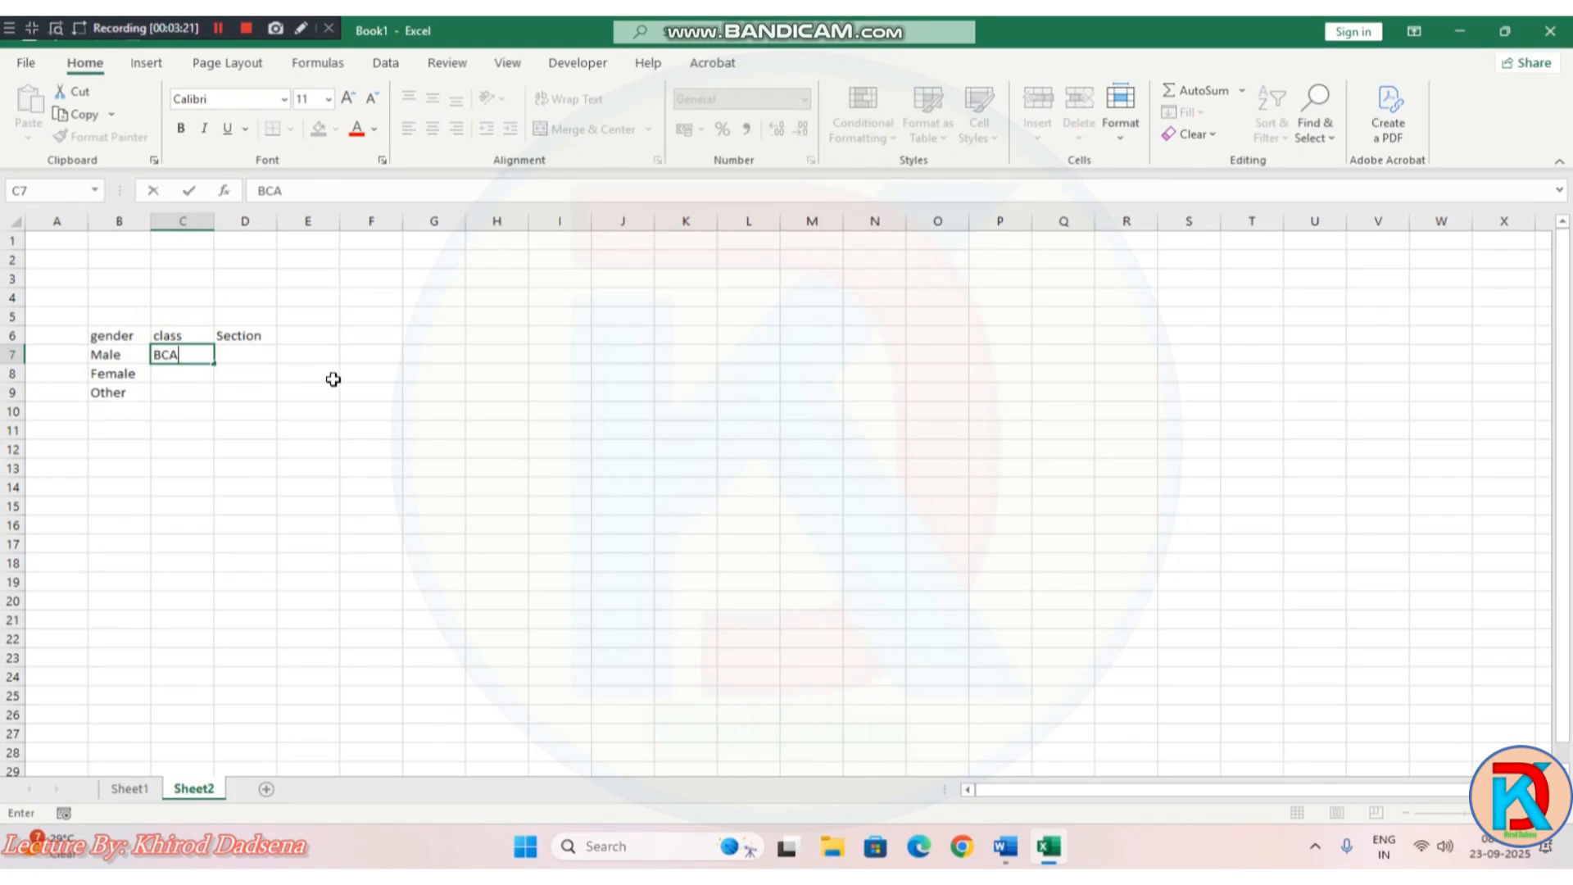
pyautogui.press('Return')
pyautogui.write('BA')
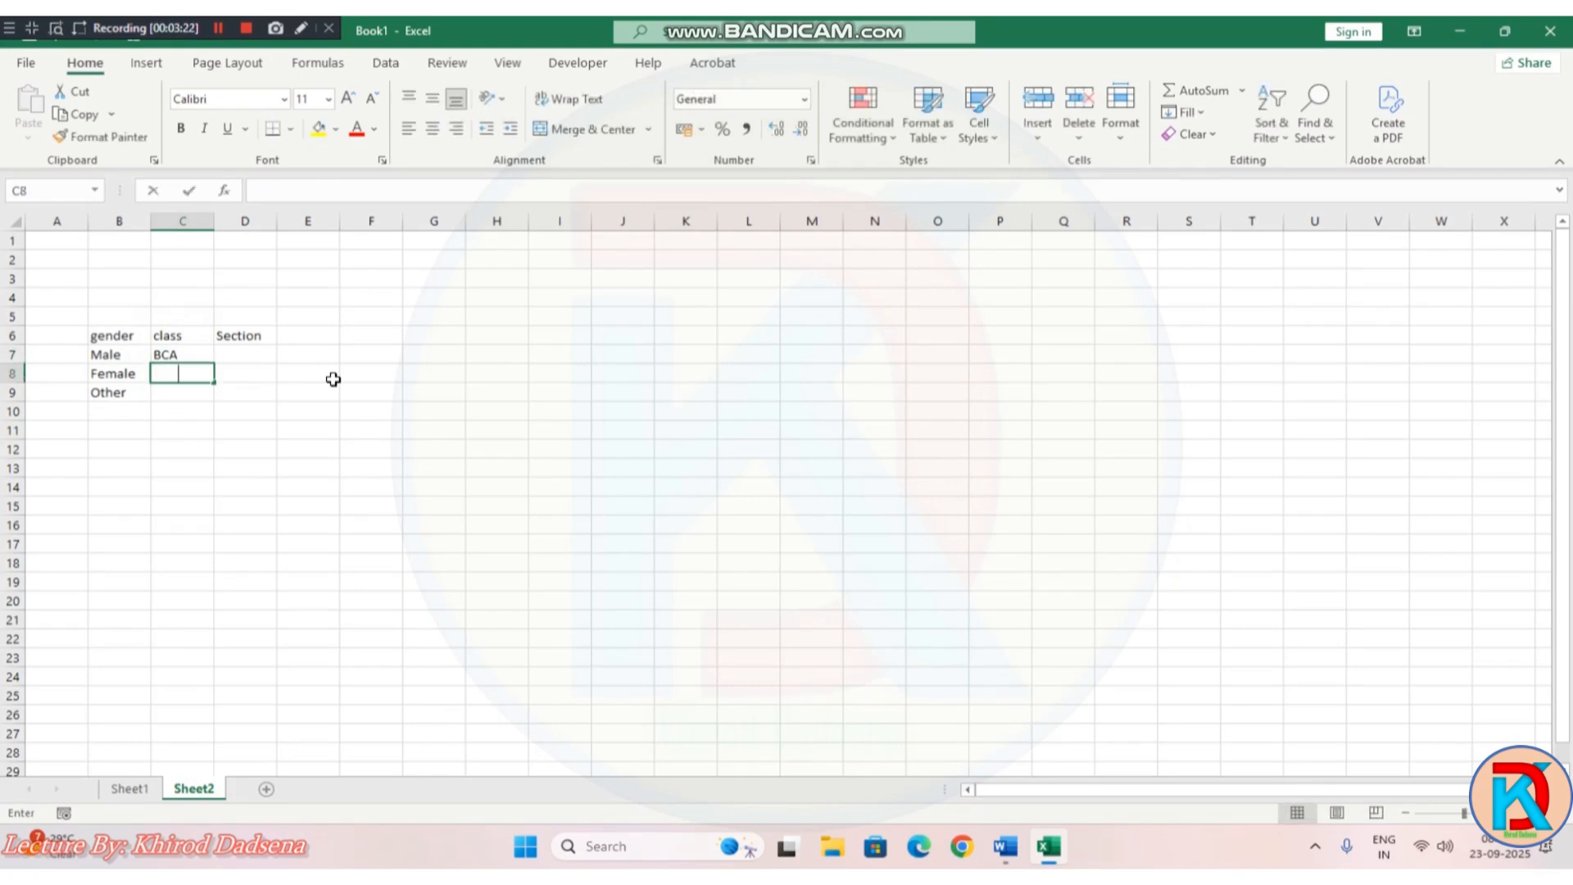
pyautogui.hotkey('ctrl', 'Return')
pyautogui.write('BV')
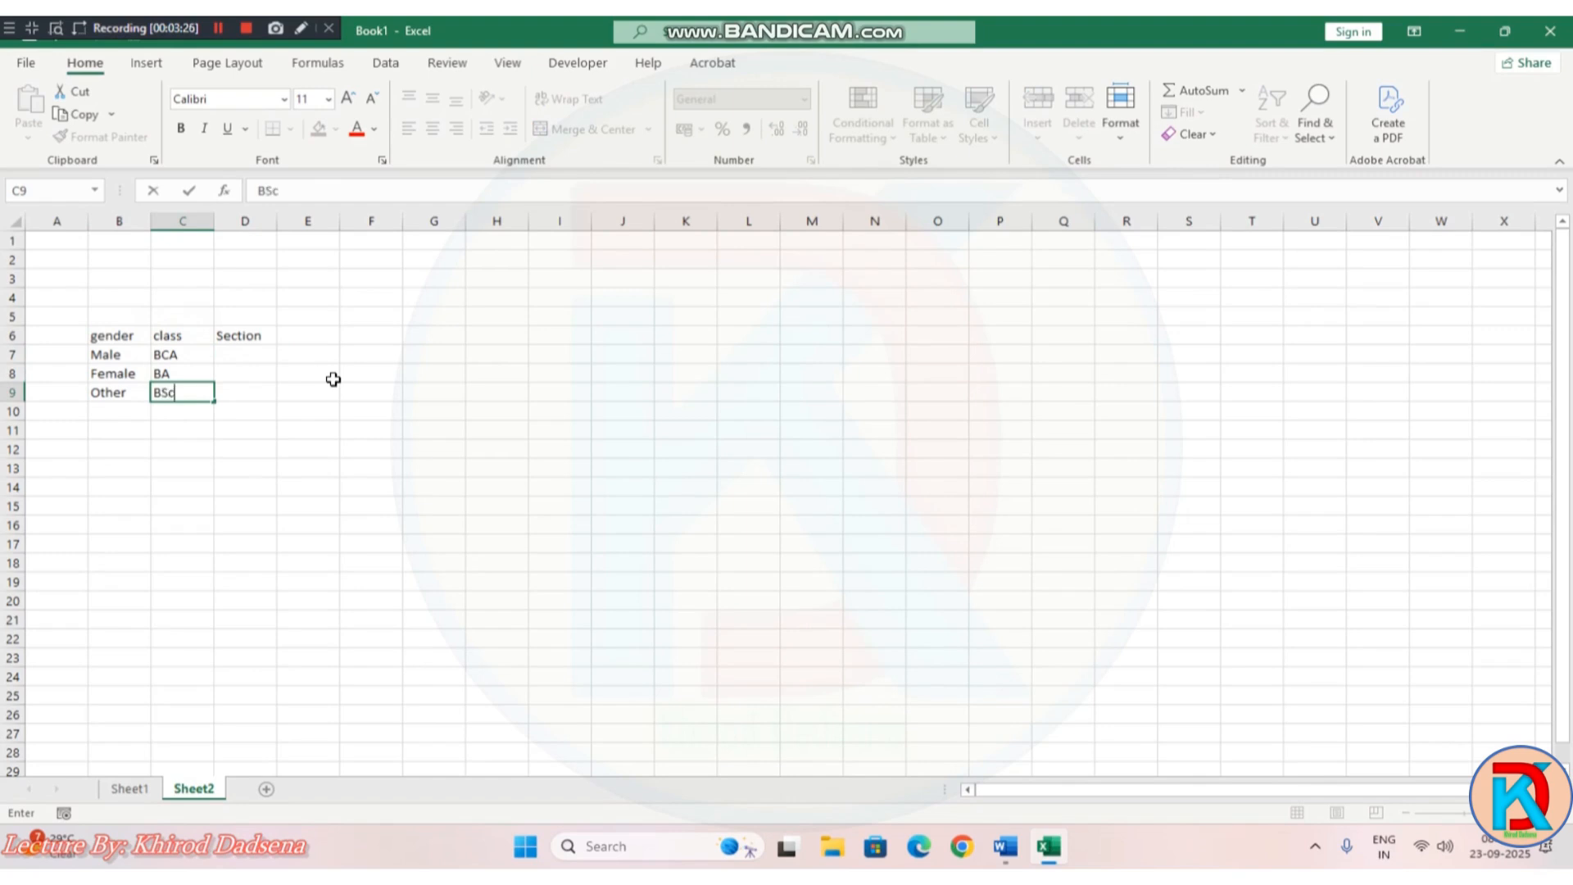
pyautogui.press('Return')
pyautogui.write('B')
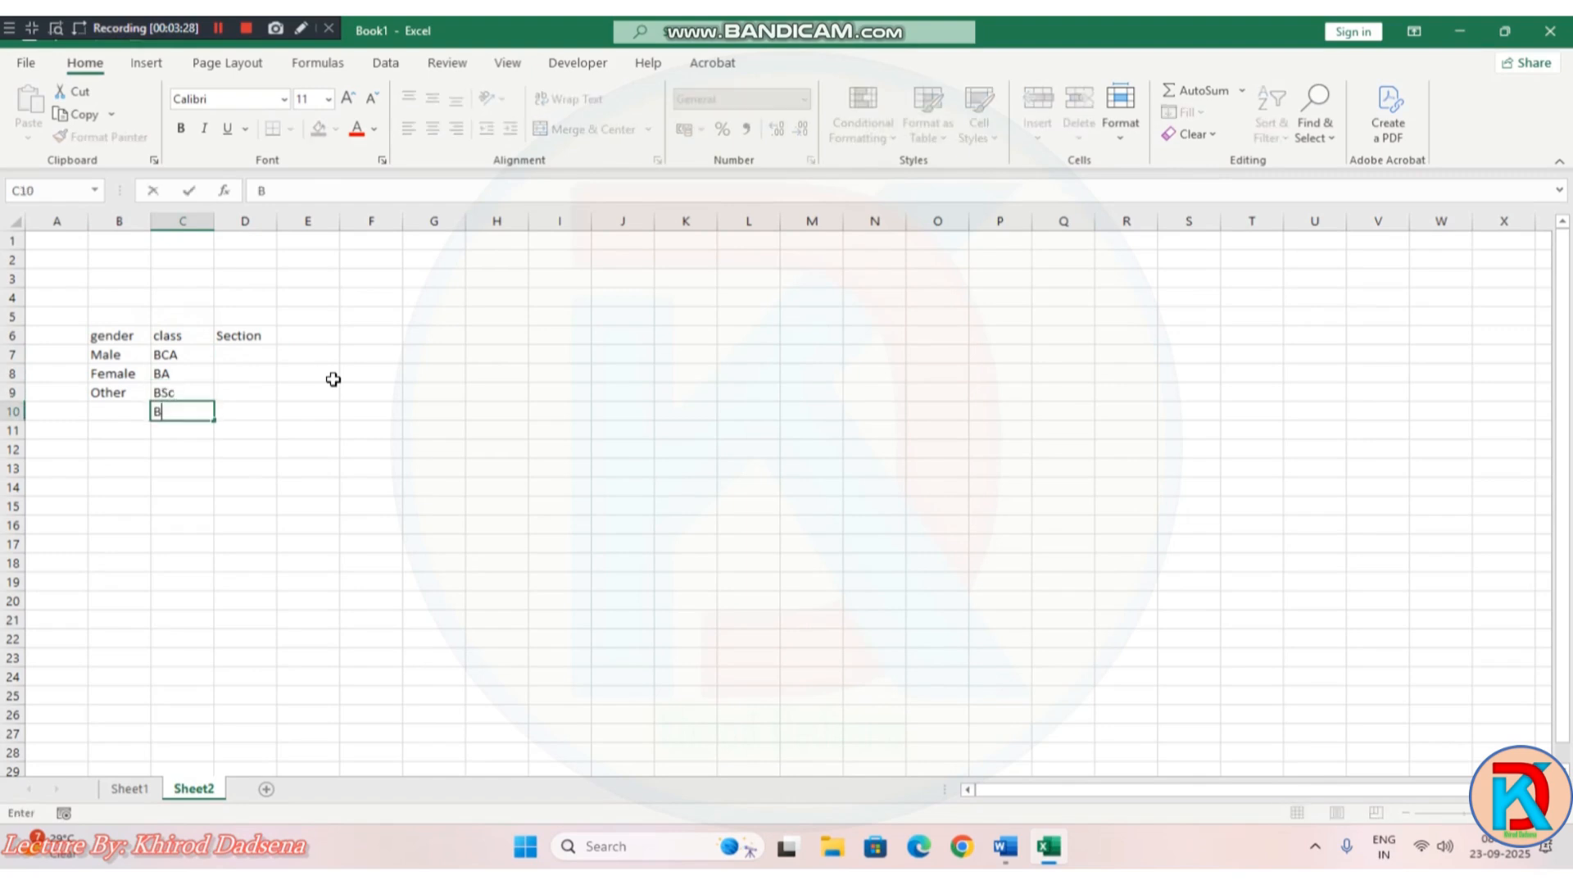
pyautogui.write('CA')
pyautogui.write('O')
pyautogui.press('BackSpace')
pyautogui.write('om')
# Step: List the section options A and B in cells D7 and D8
pyautogui.click(234, 357)
pyautogui.write('A')
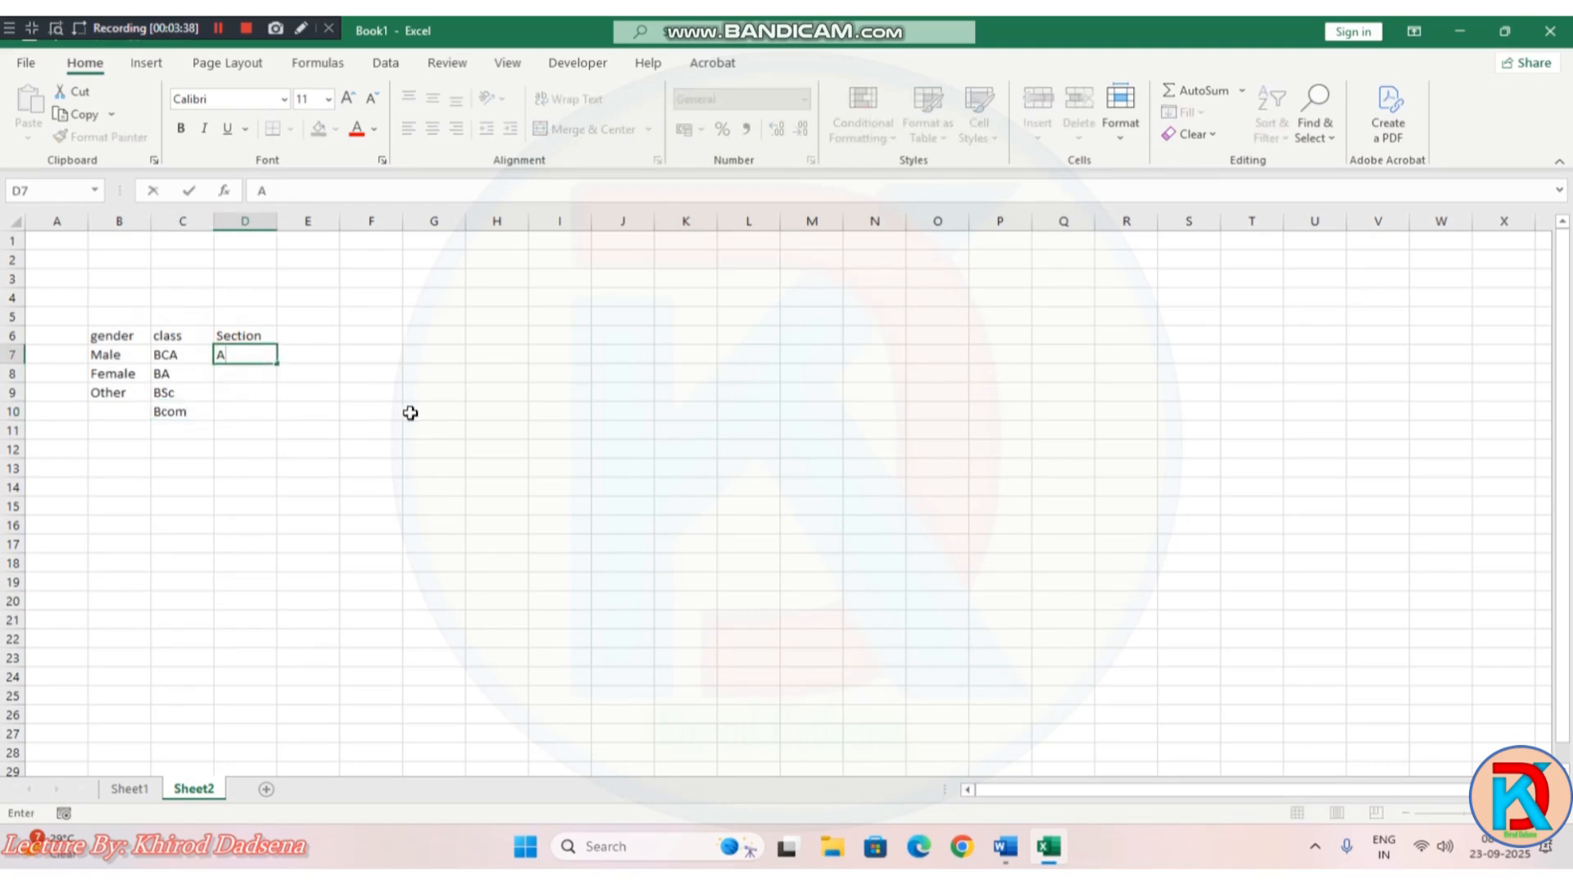
pyautogui.press('Return')
pyautogui.write('B')
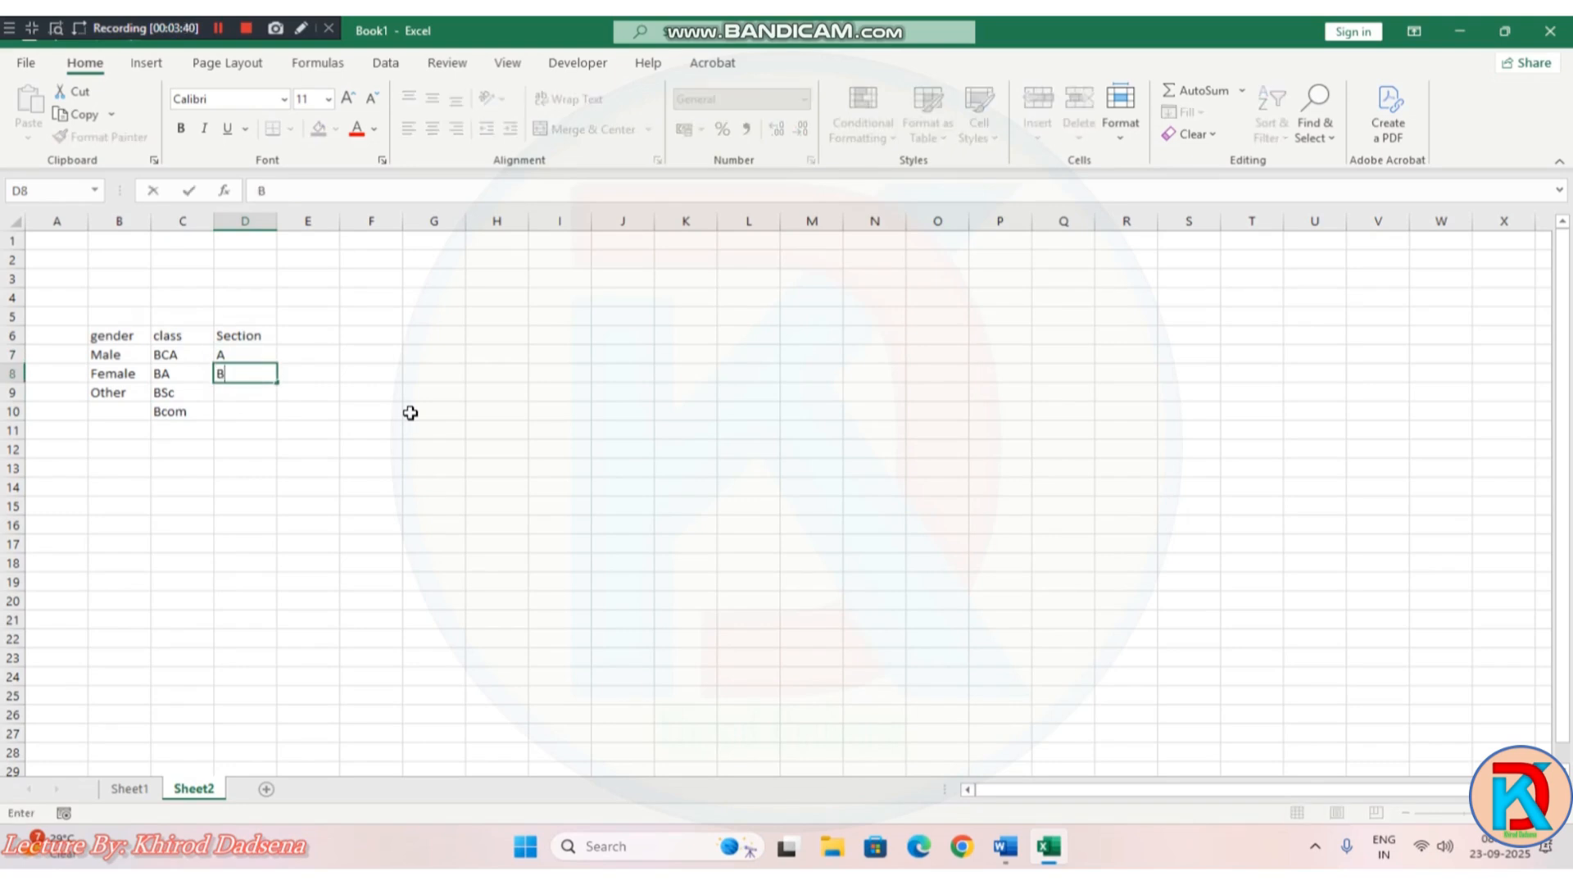
pyautogui.press('Return')
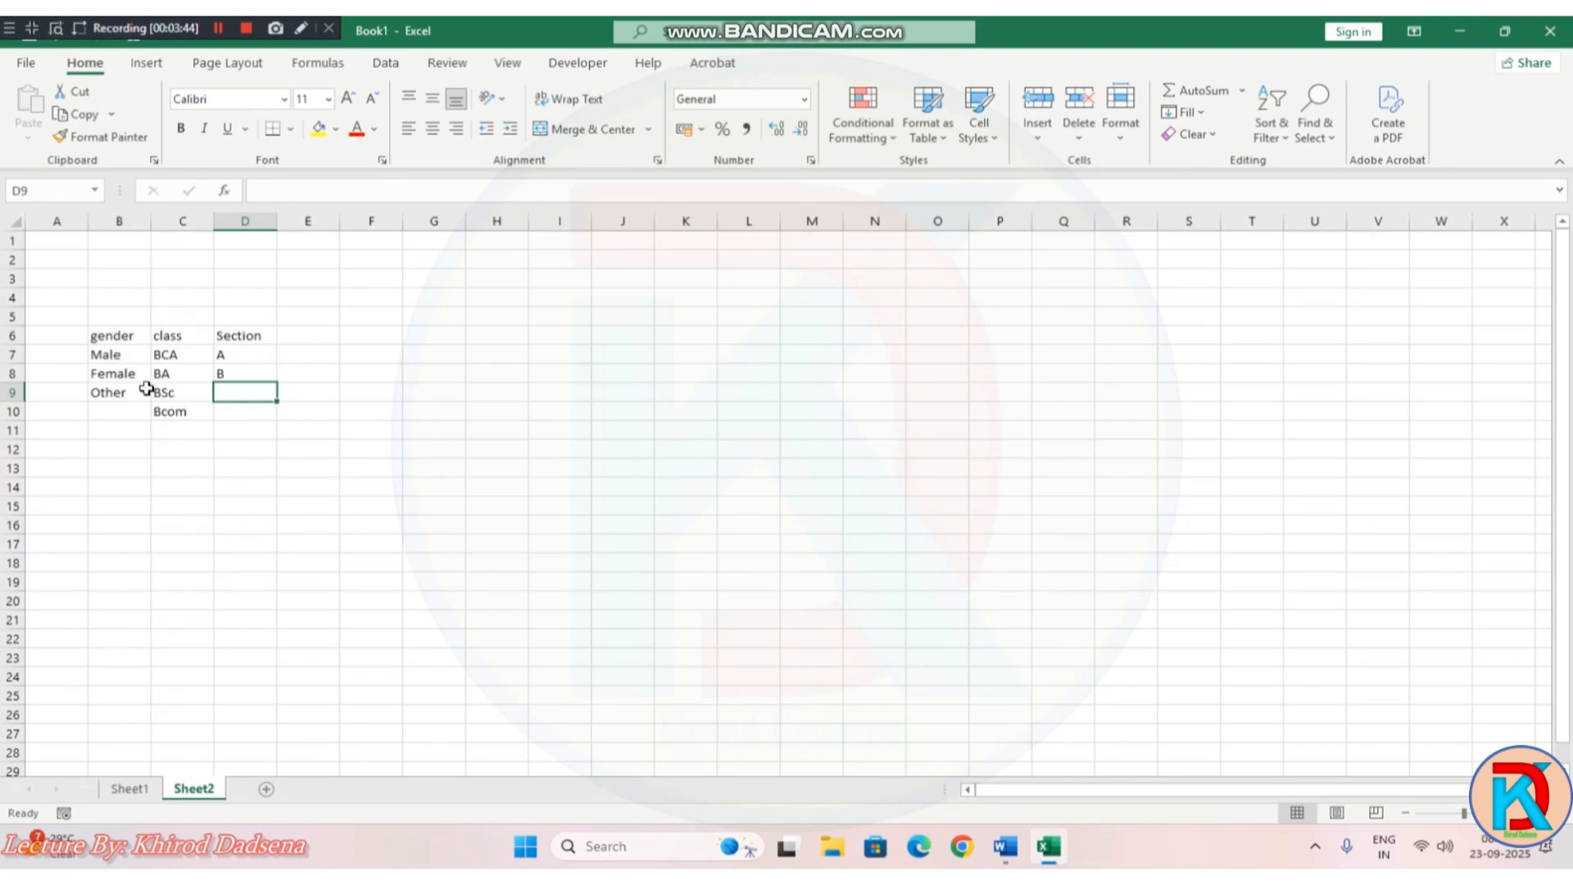
# Step: Try to assign the name Gender to the gender options in B7:B9
pyautogui.moveTo(115, 358); pyautogui.dragTo(120, 395)
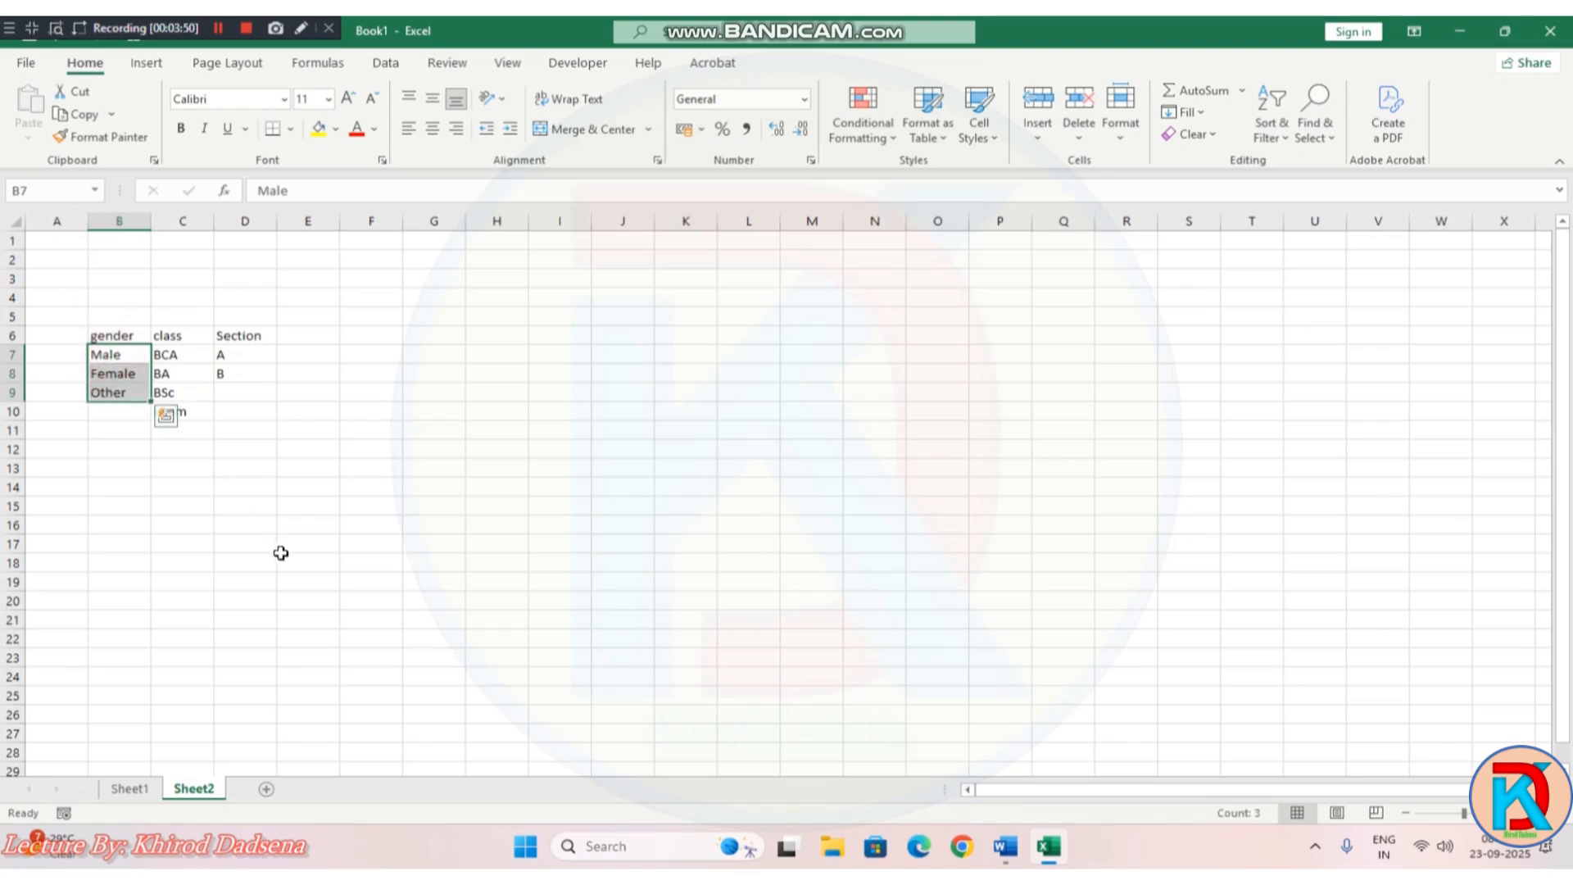
pyautogui.click(58, 193)
pyautogui.write('Gender')
pyautogui.click(257, 467)
# Step: Define the name Class with Workbook scope for the class options in Sheet2 cells C7:C10
pyautogui.moveTo(168, 354); pyautogui.dragTo(168, 411)
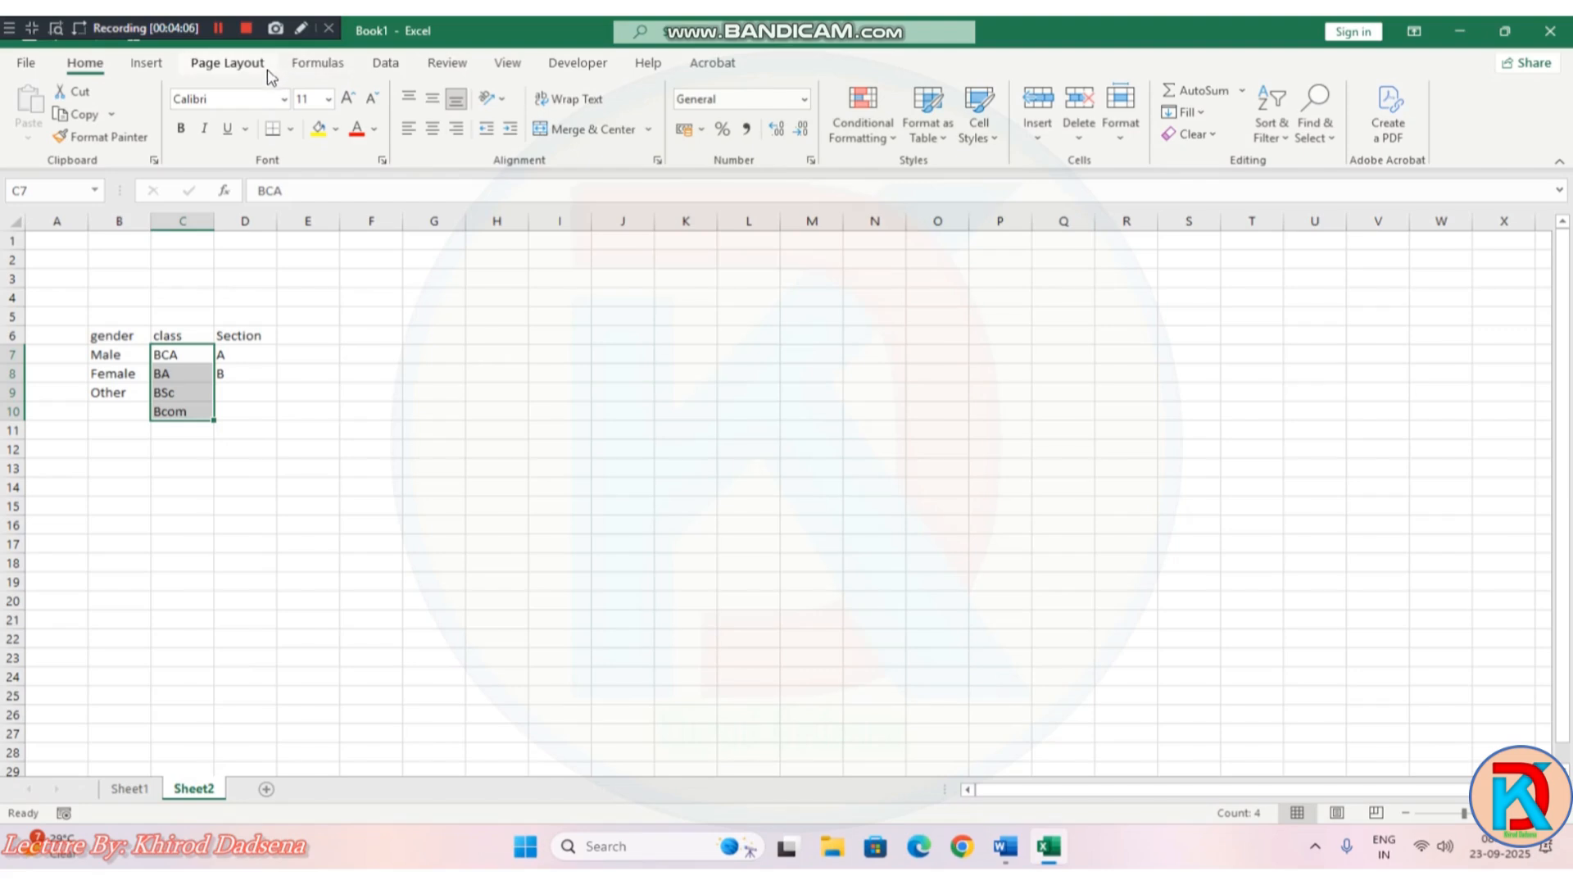
pyautogui.click(317, 63)
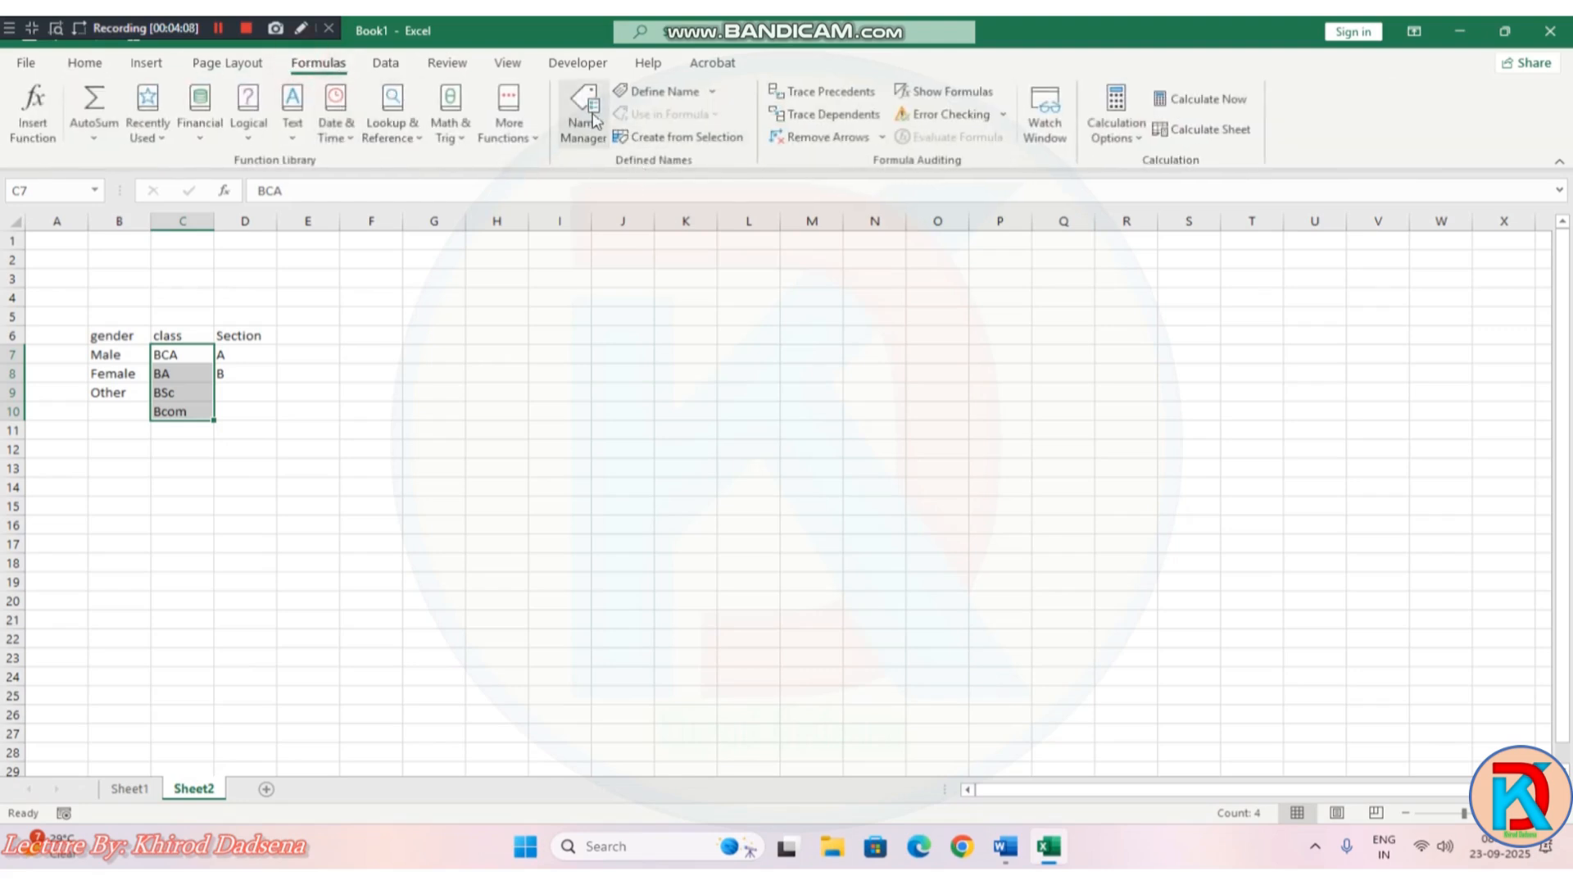
pyautogui.click(656, 91)
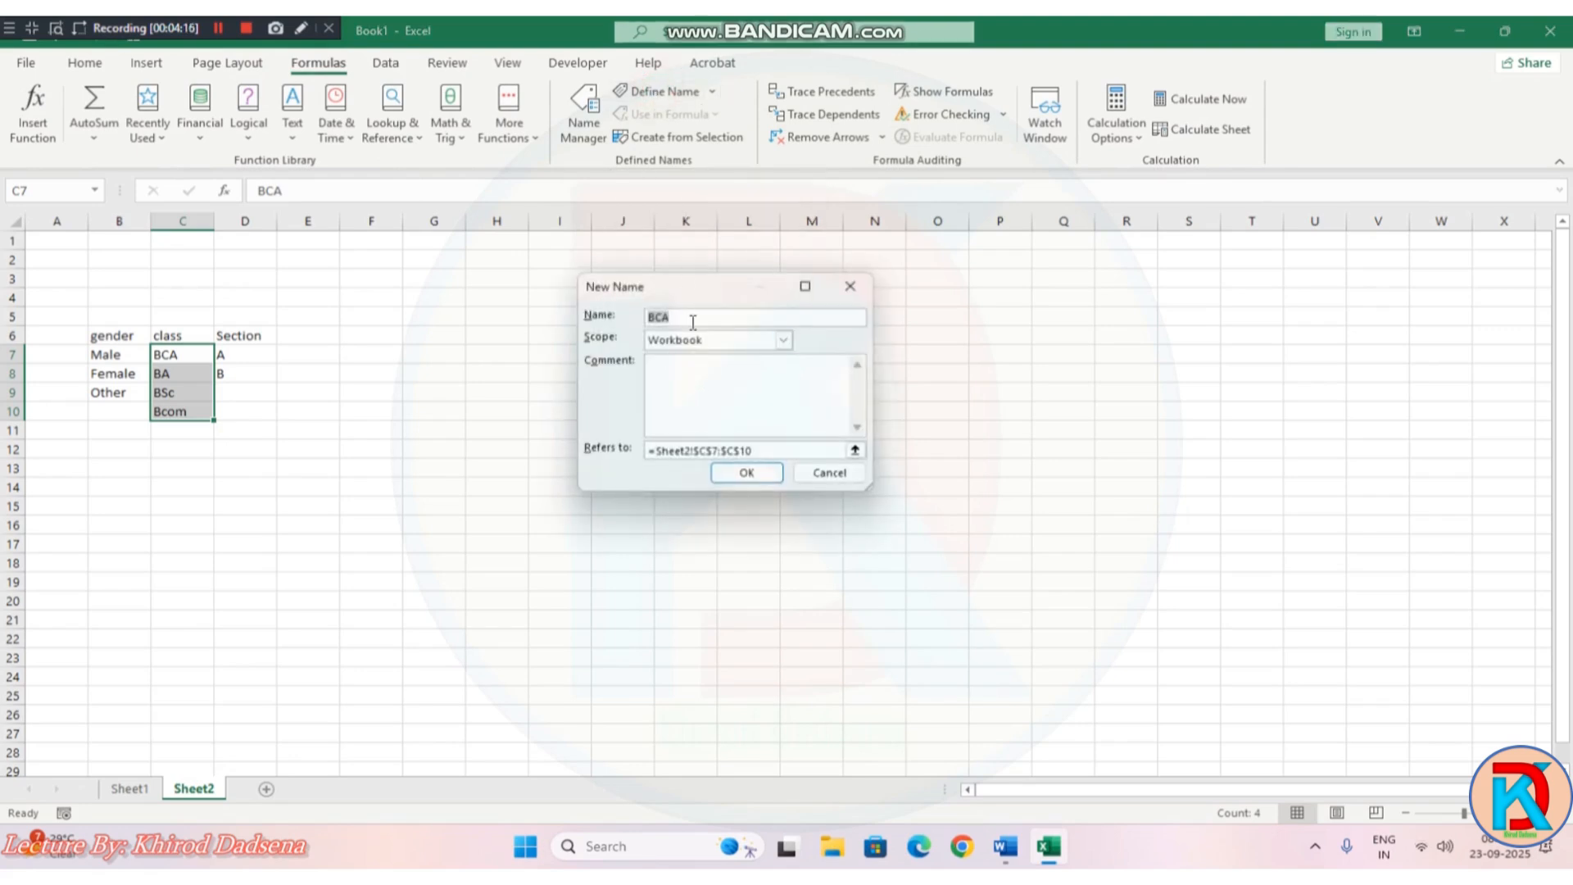
pyautogui.write('c')
pyautogui.click(685, 343)
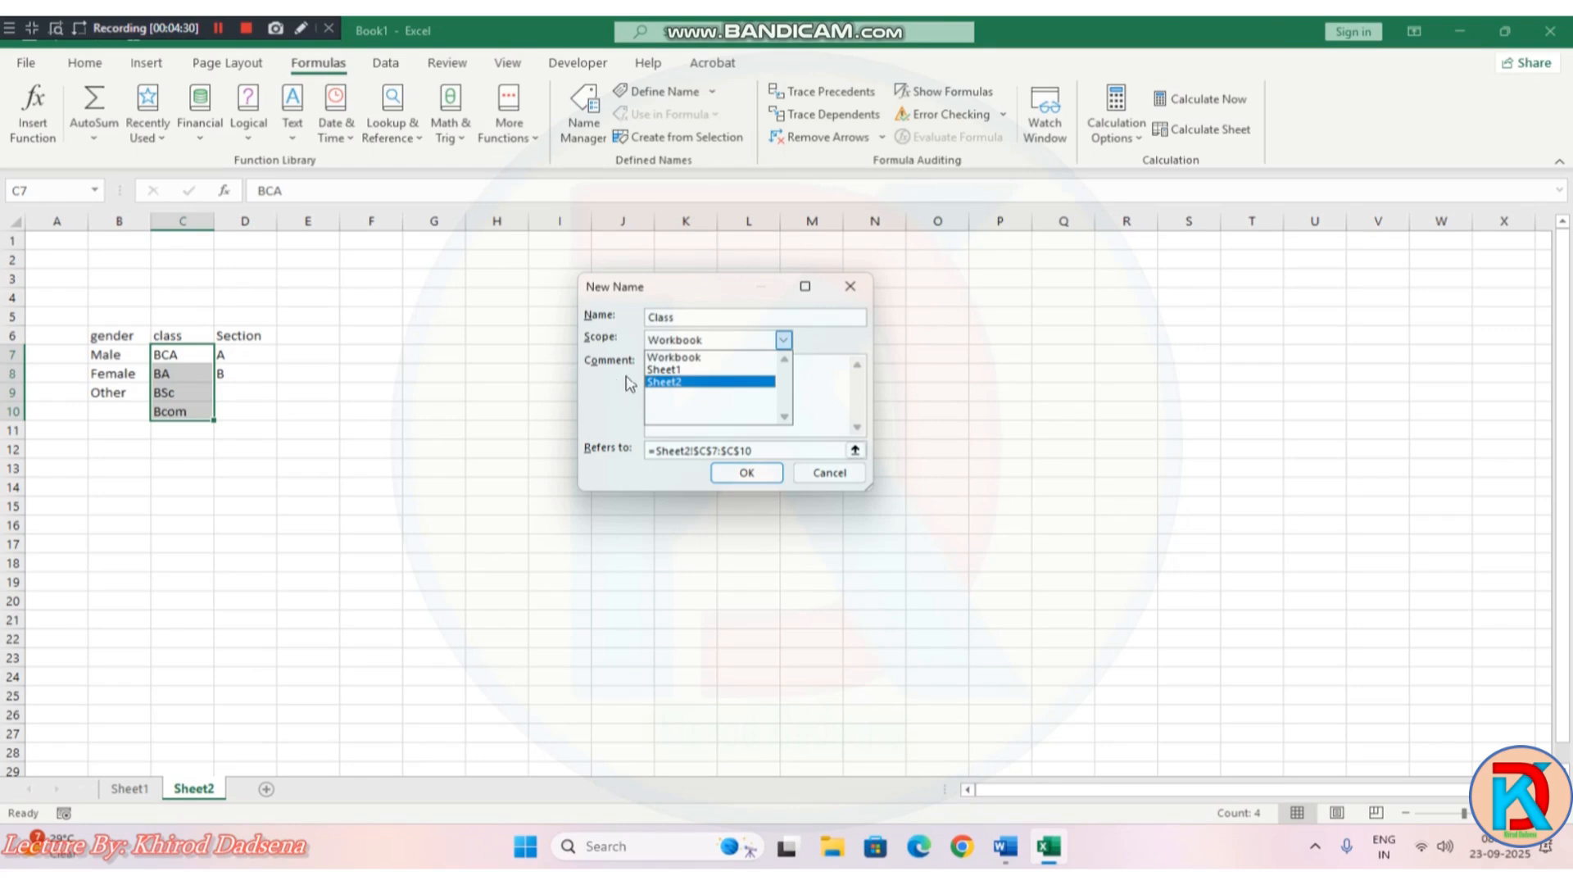
pyautogui.click(683, 358)
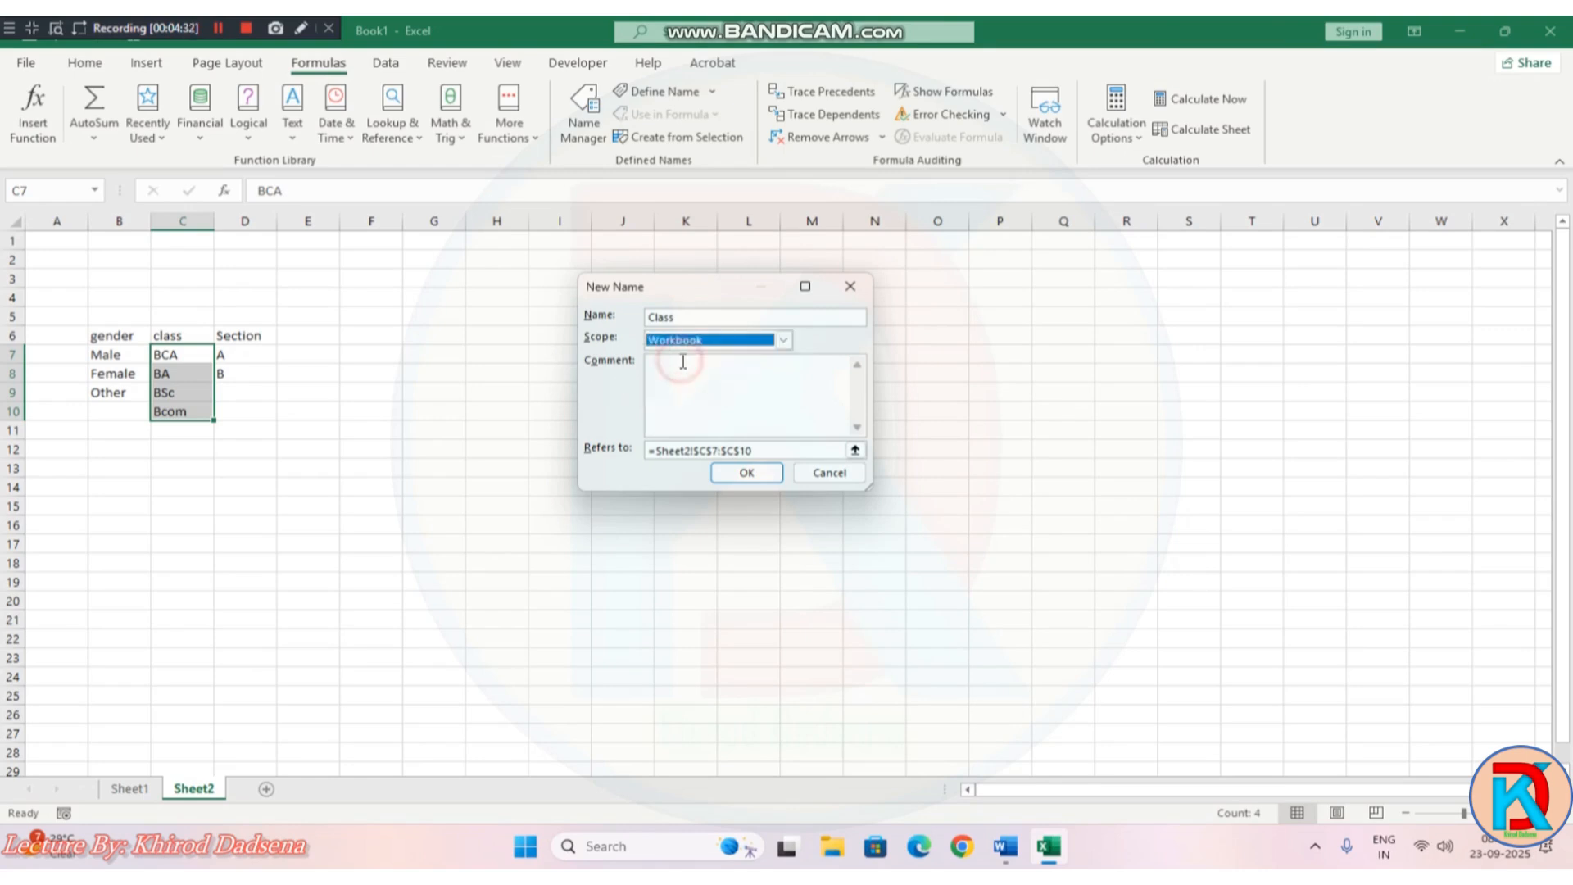
pyautogui.click(684, 386)
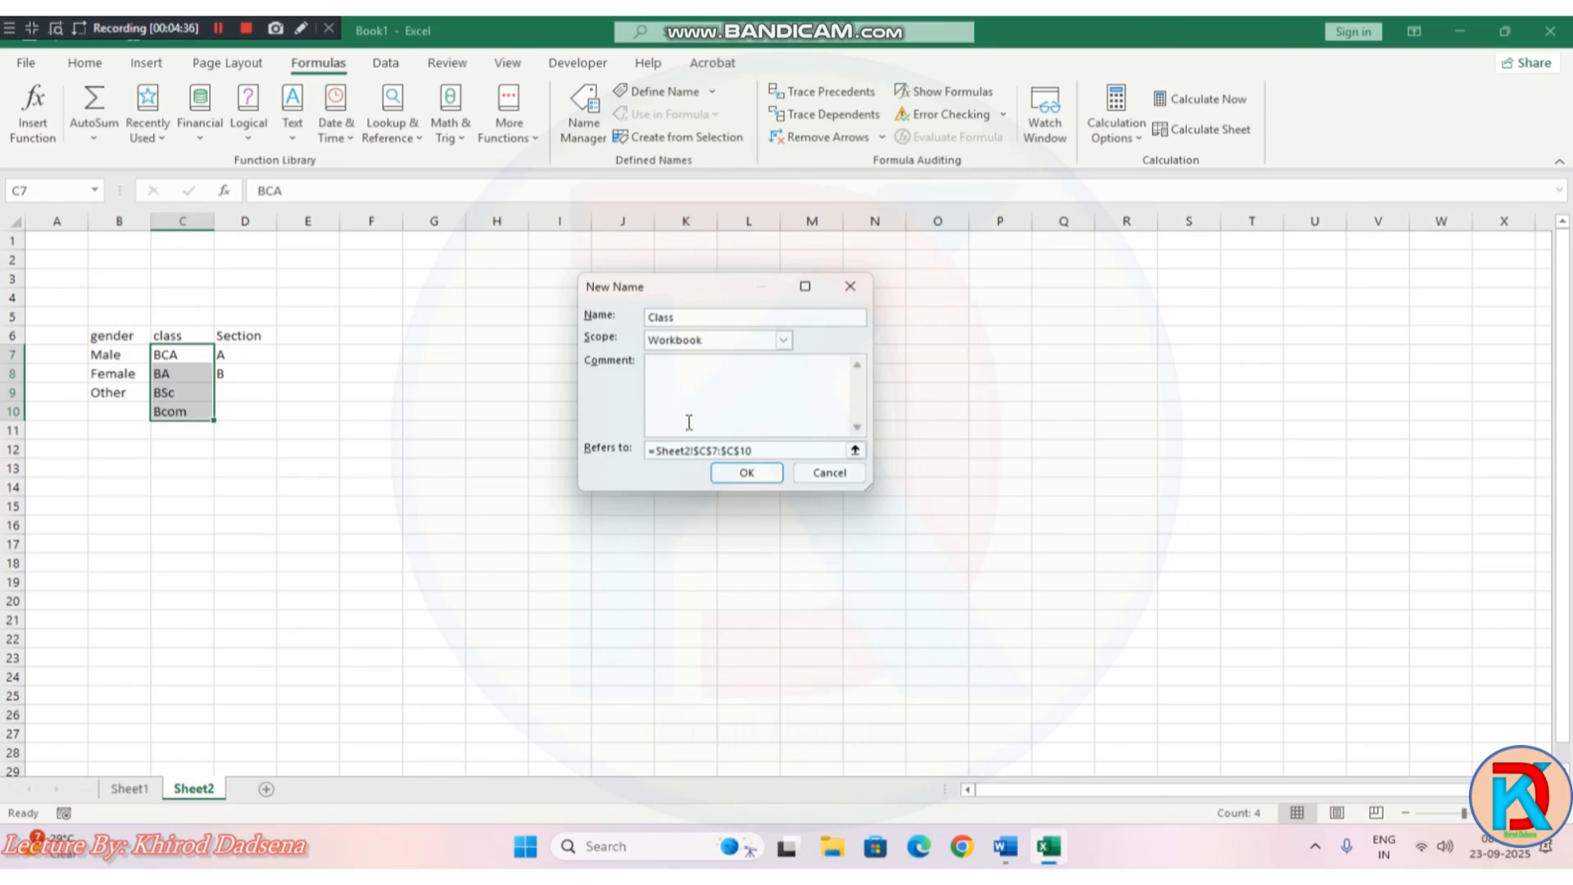
pyautogui.click(691, 450)
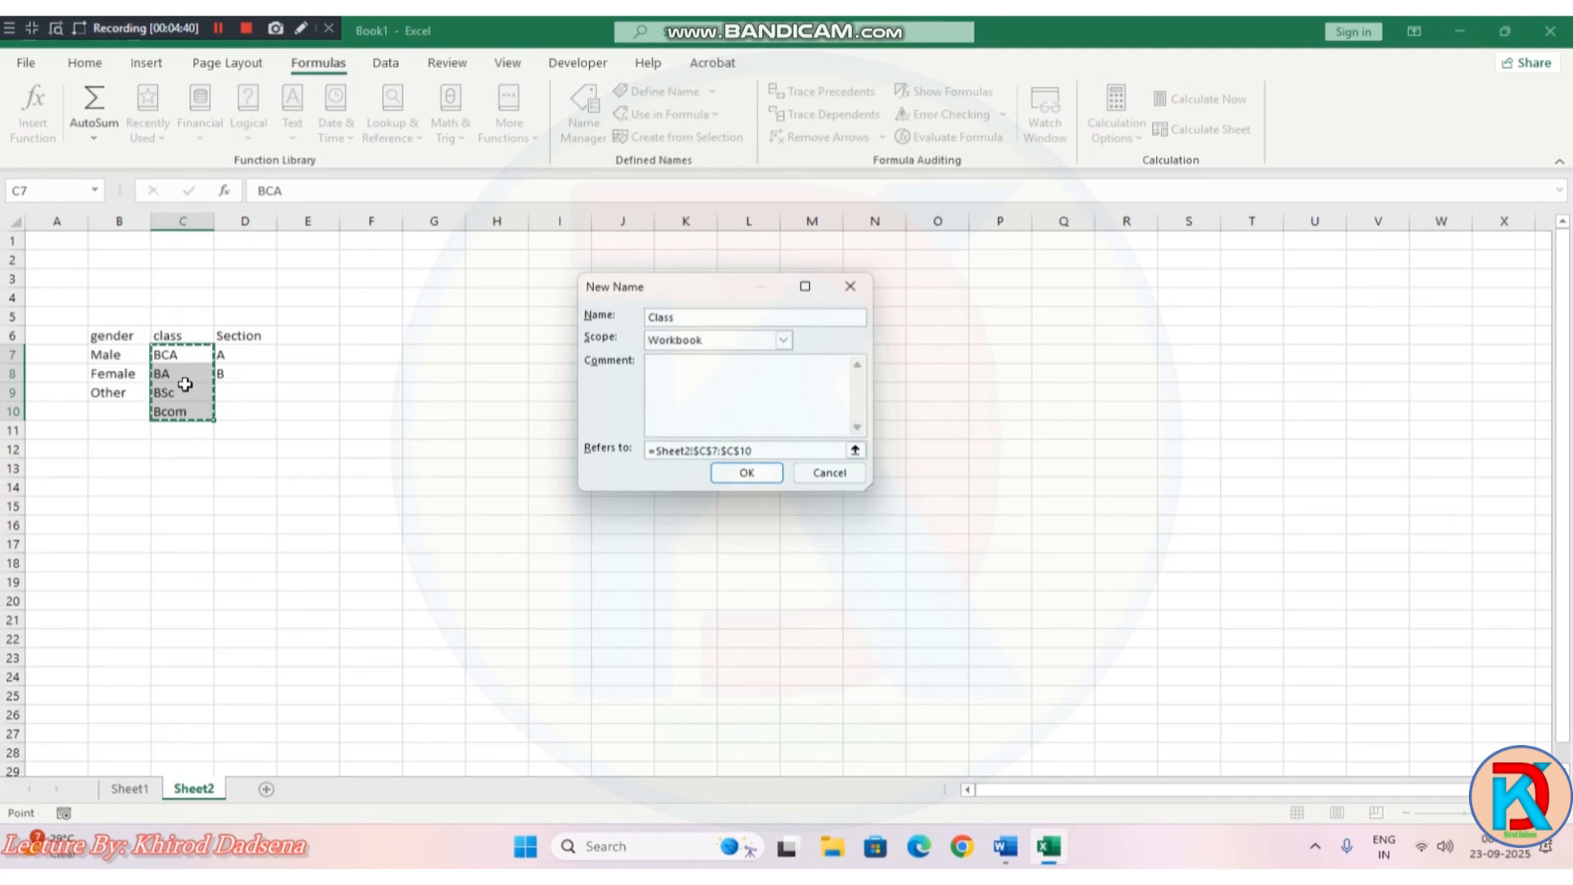
pyautogui.click(741, 475)
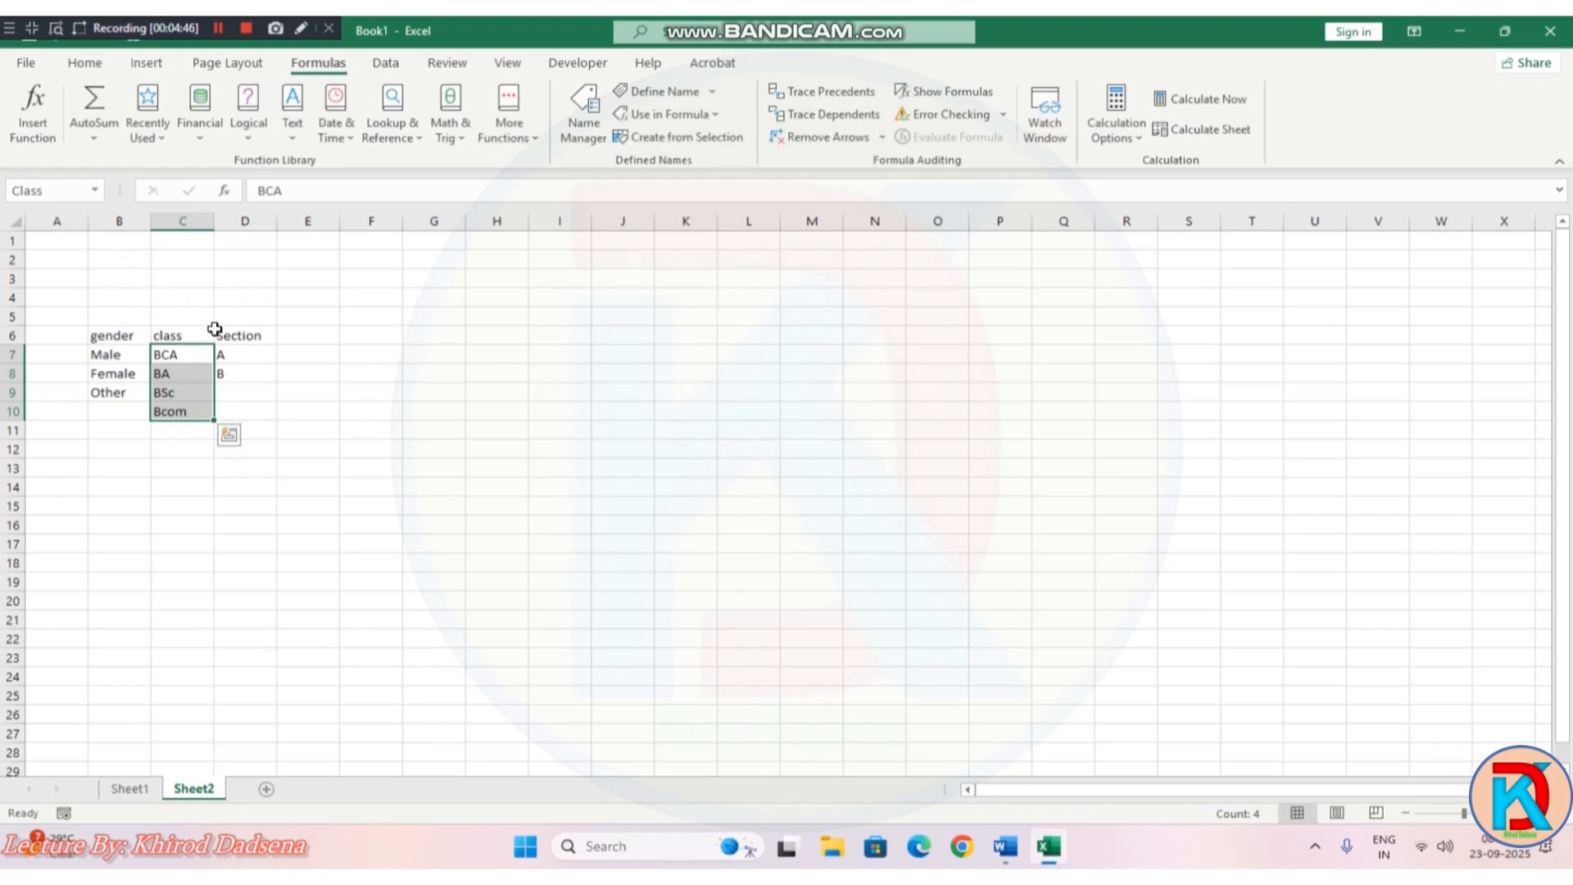
# Step: Try to assign the name Section to the cells D7:D8 and check the workbook's list of defined names
pyautogui.moveTo(245, 355); pyautogui.dragTo(253, 373)
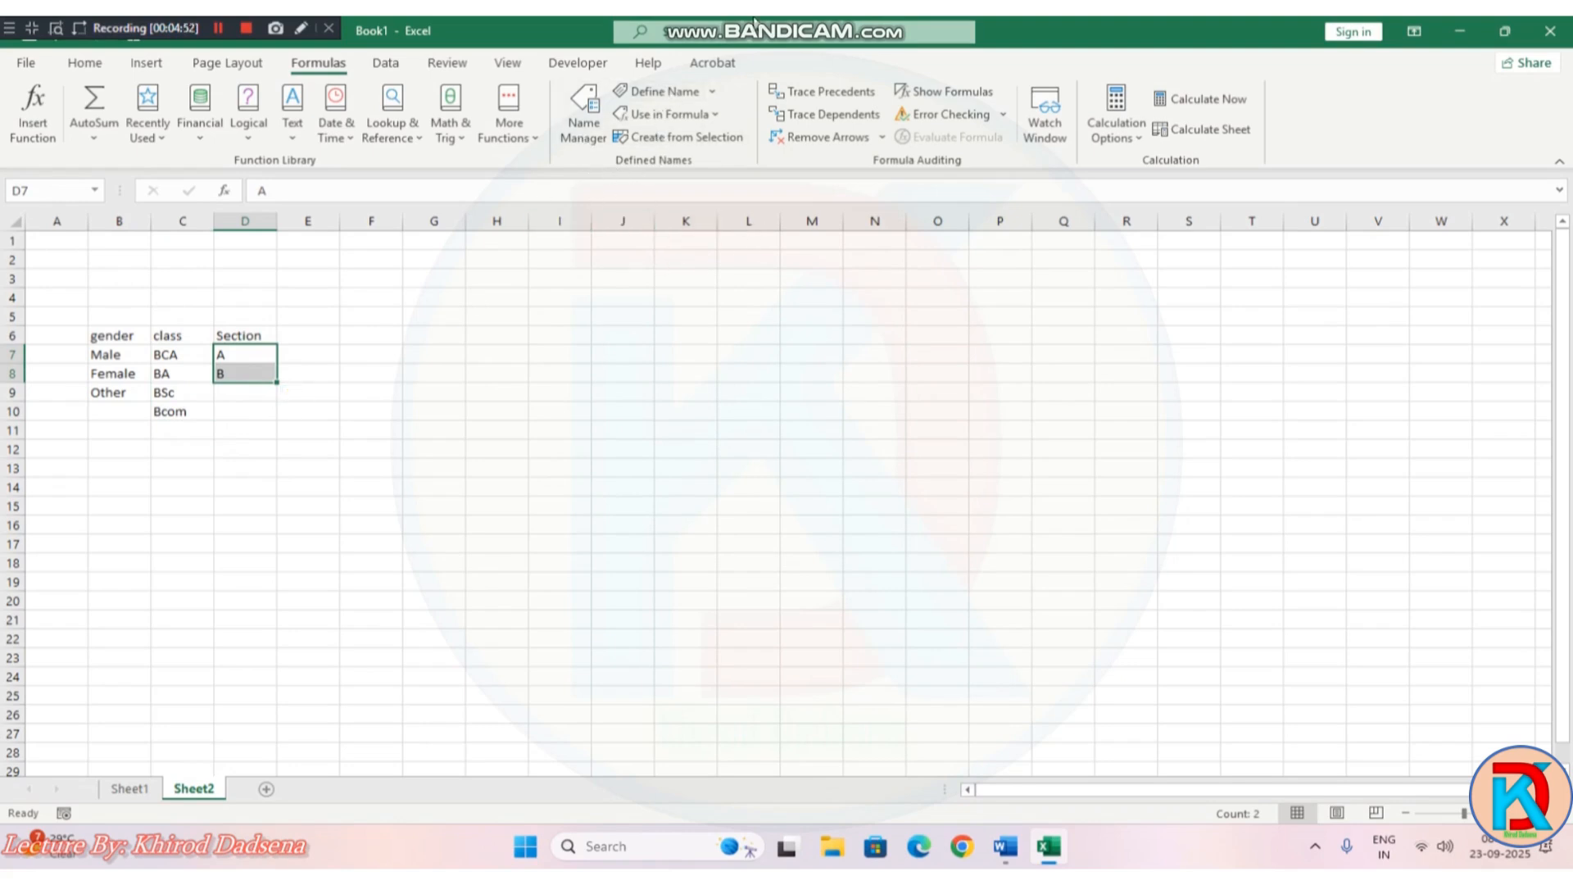
pyautogui.click(36, 195)
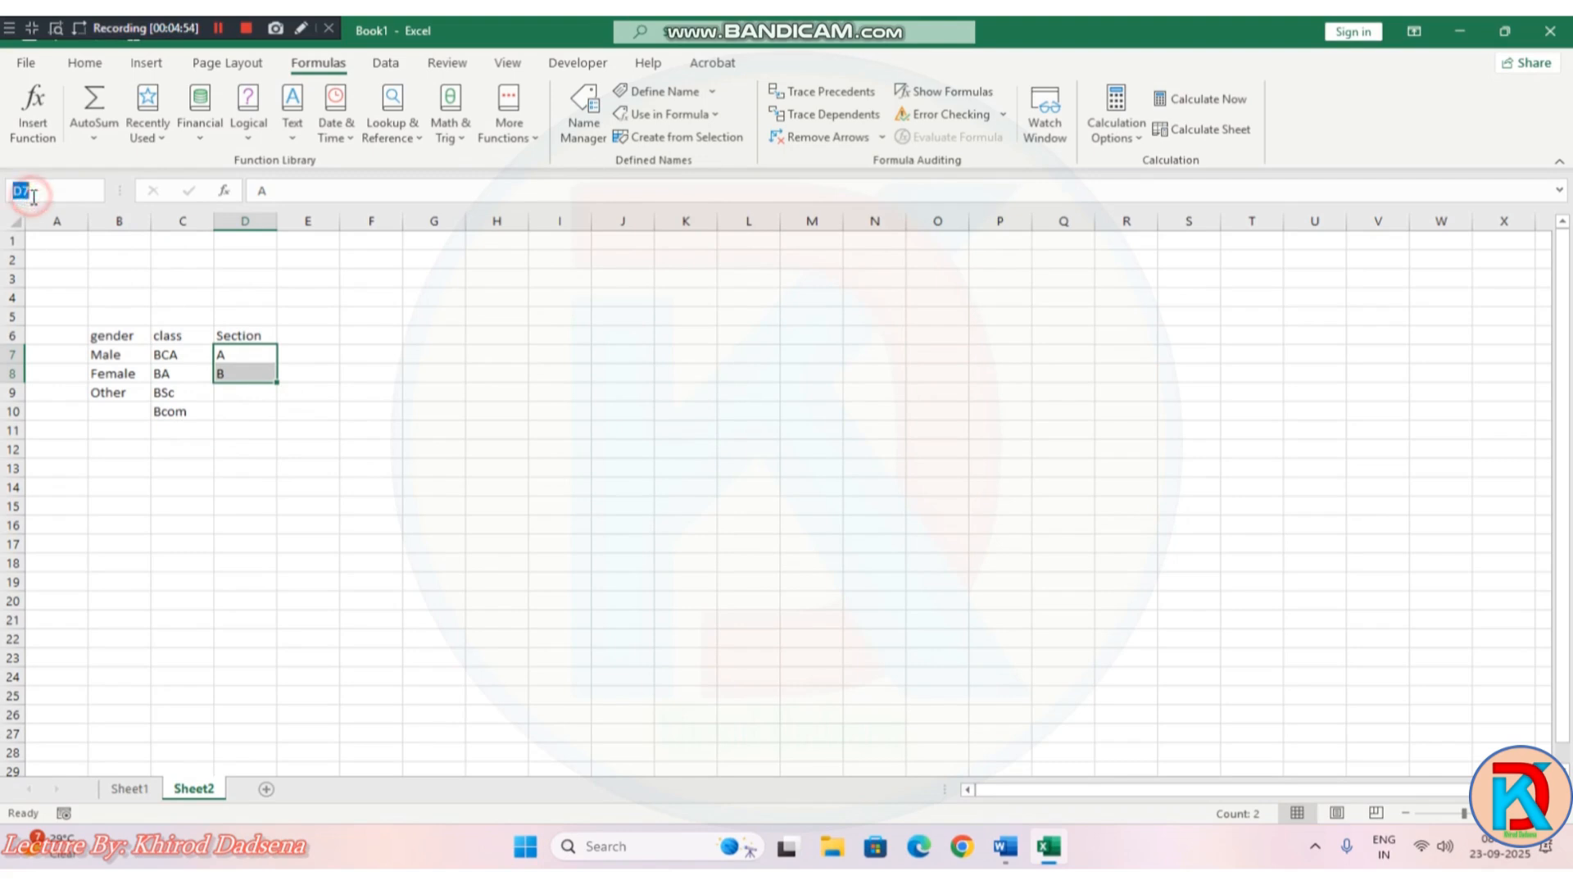
pyautogui.write('Section')
pyautogui.press('Return')
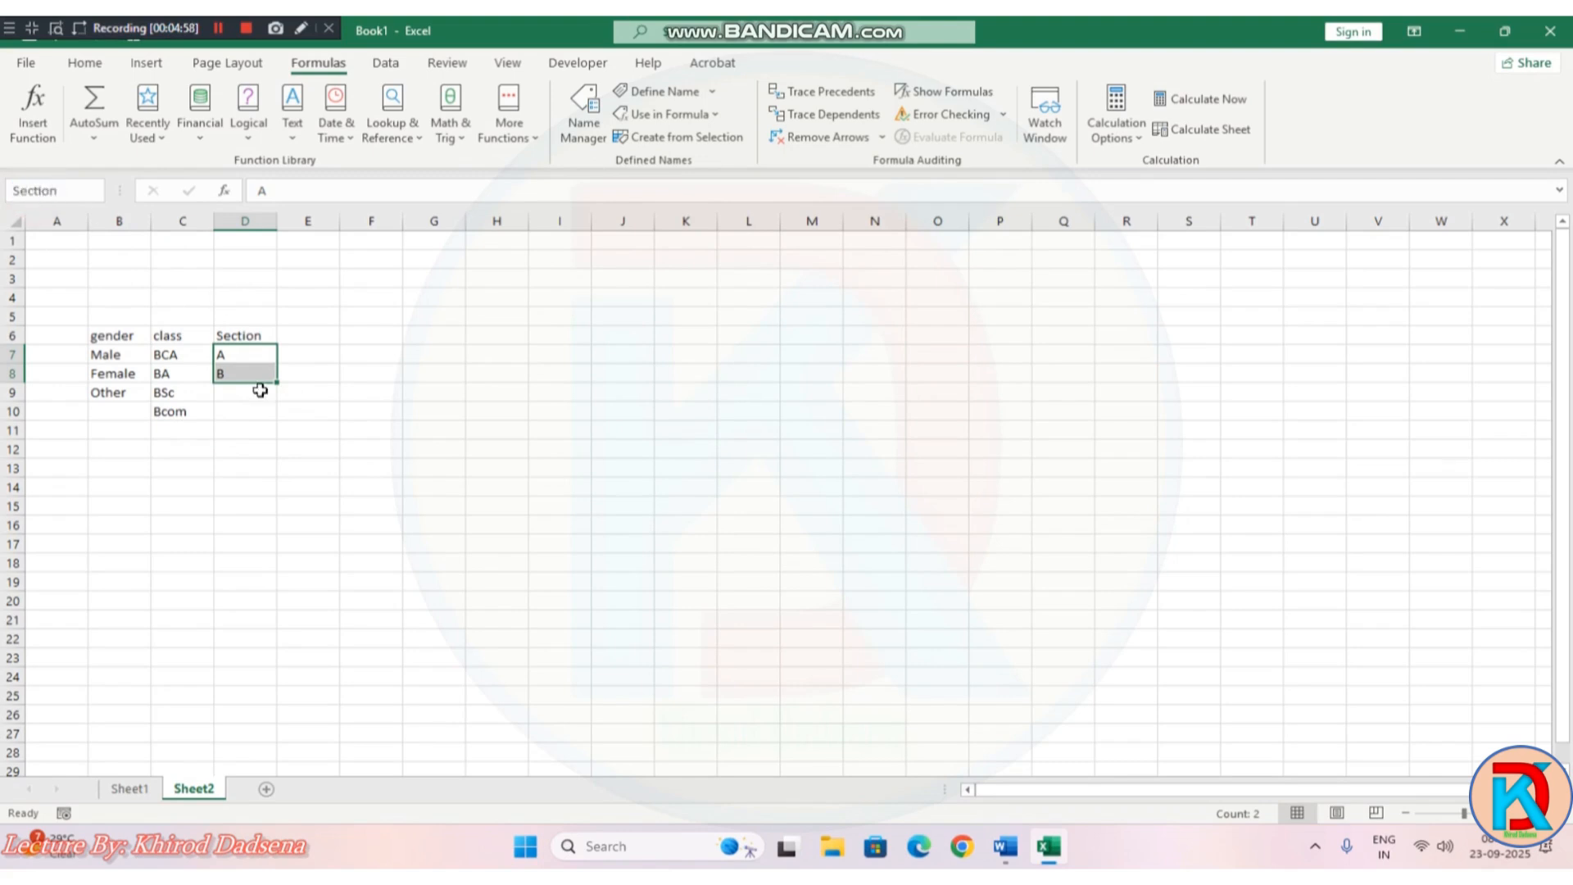
pyautogui.click(322, 414)
pyautogui.click(92, 193)
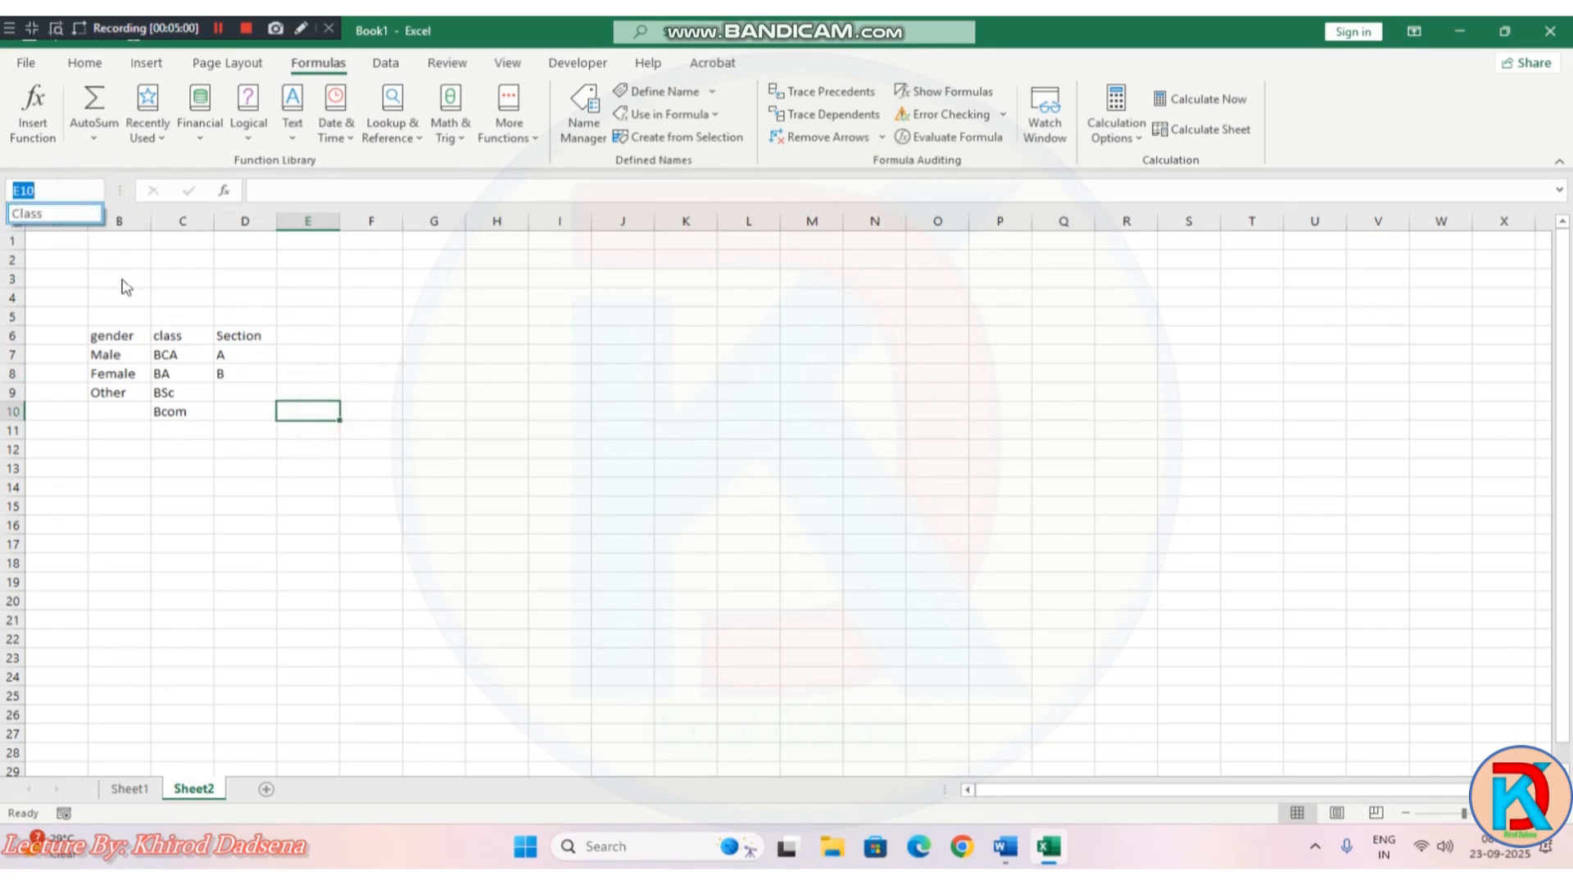
pyautogui.click(379, 447)
# Step: Name the section options in D7:D8 Section
pyautogui.moveTo(270, 358); pyautogui.dragTo(278, 377)
pyautogui.click(49, 188)
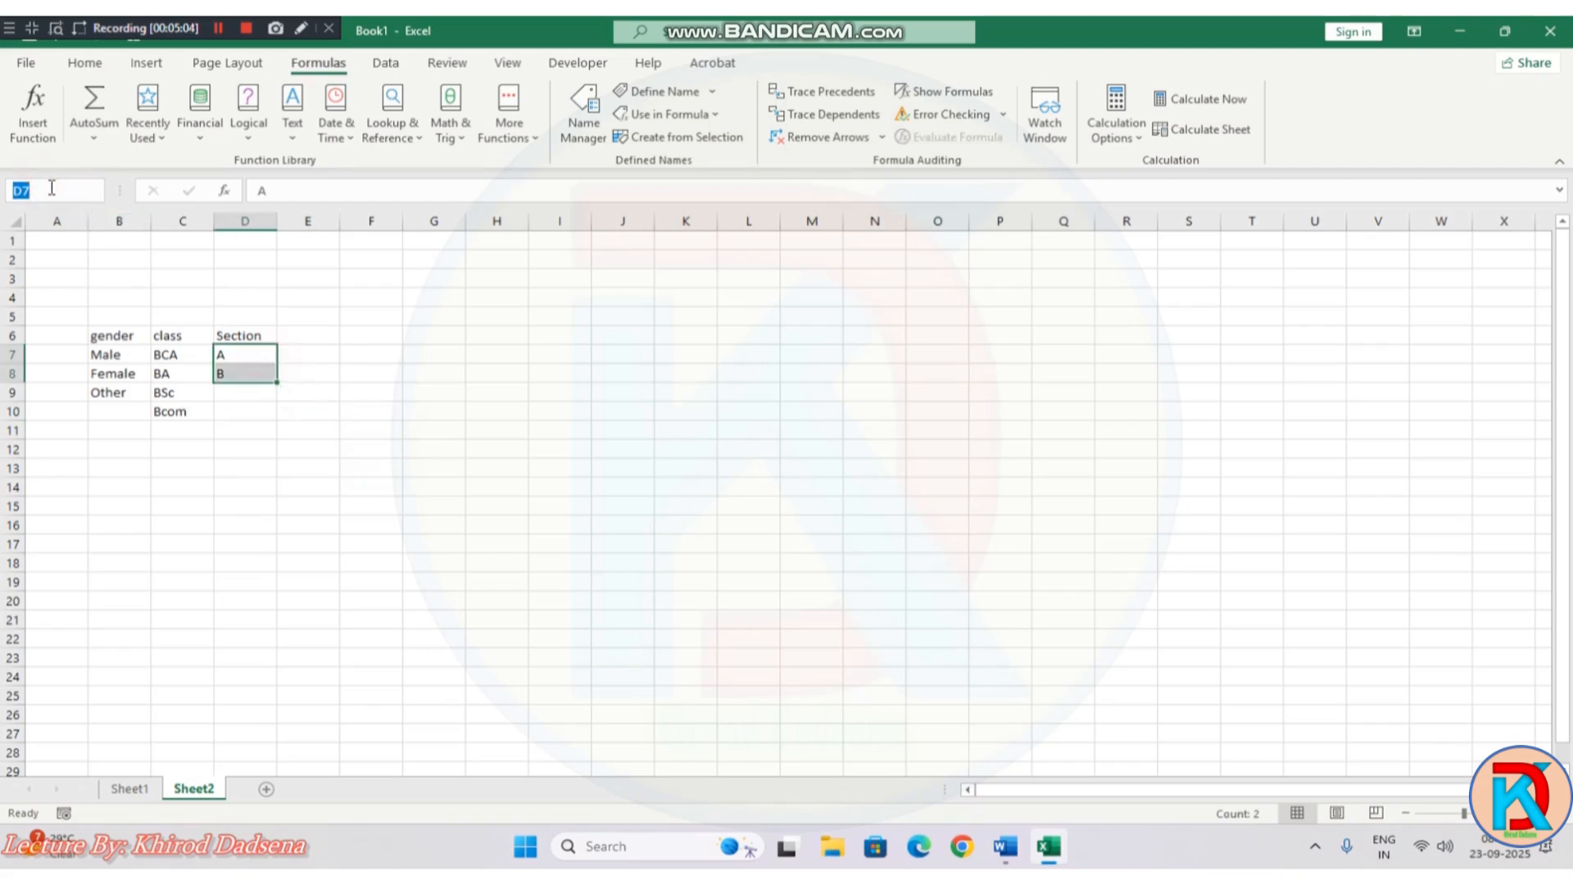
pyautogui.write('Section')
# Step: Name the gender options in B7:B9 Gender
pyautogui.moveTo(95, 358); pyautogui.dragTo(115, 394)
pyautogui.click(47, 195)
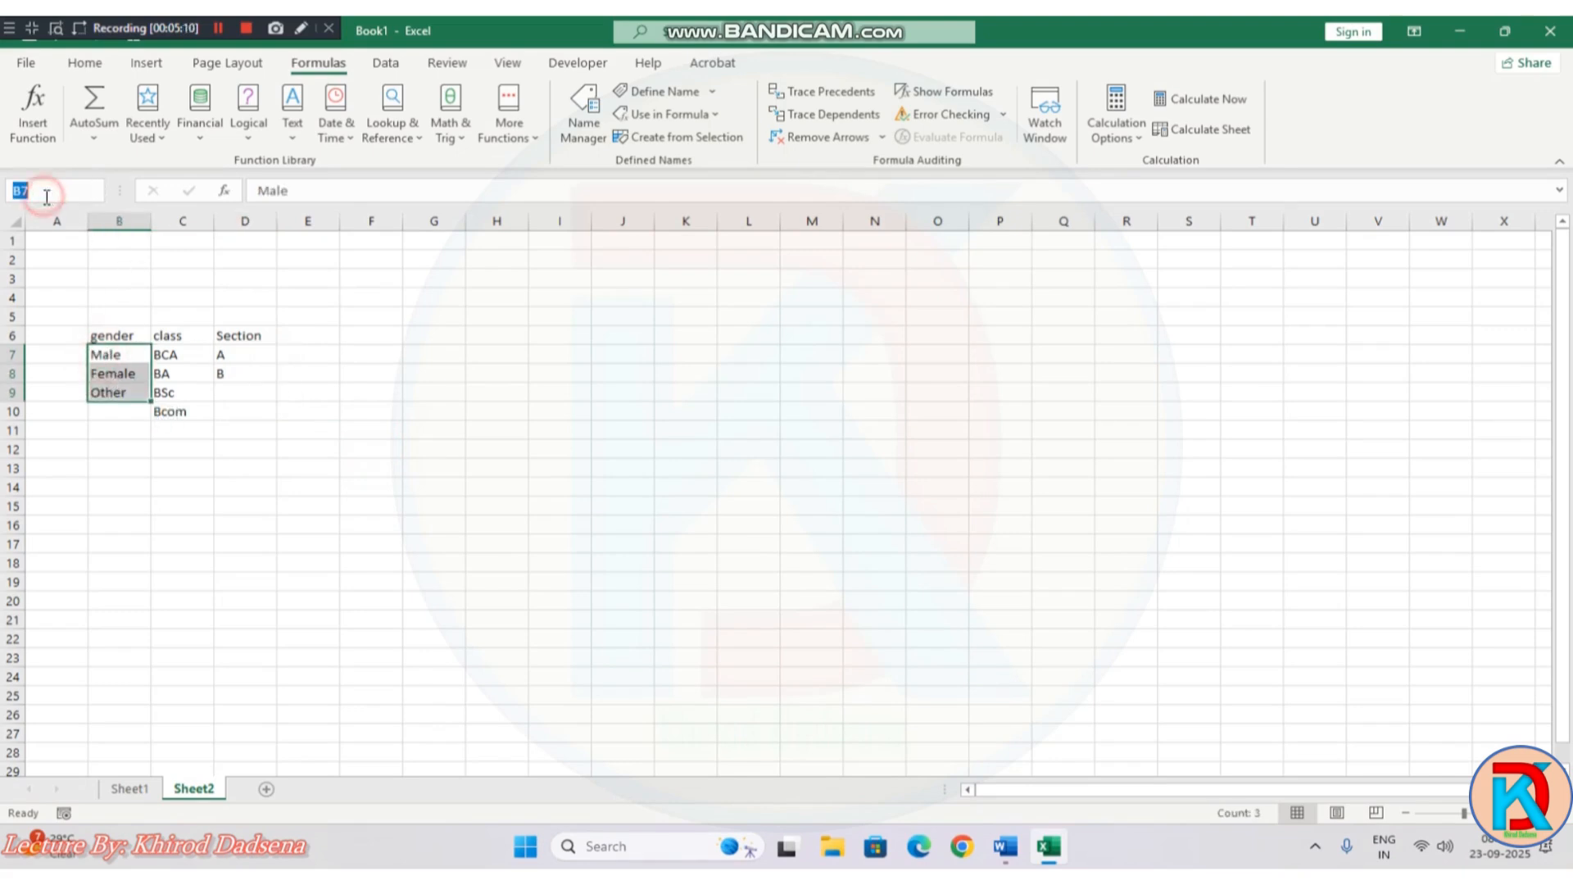
pyautogui.write('Gender')
pyautogui.press('Return')
# Step: Check the defined names Class, Section and Gender by jumping to the range of each one
pyautogui.click(297, 562)
pyautogui.click(95, 190)
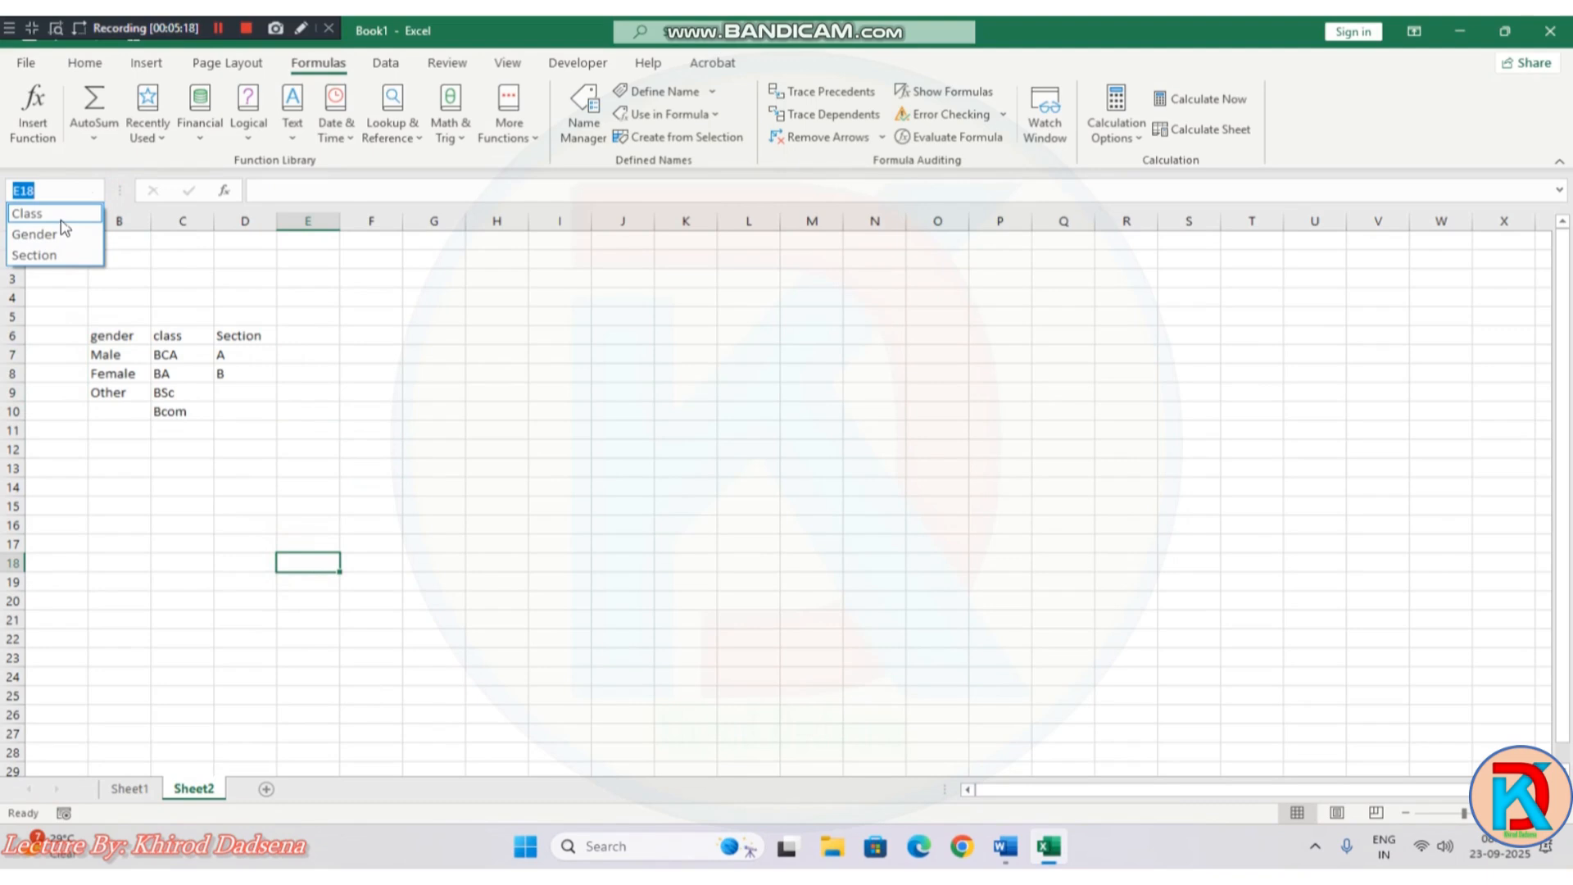
pyautogui.click(49, 213)
pyautogui.click(95, 191)
pyautogui.click(36, 255)
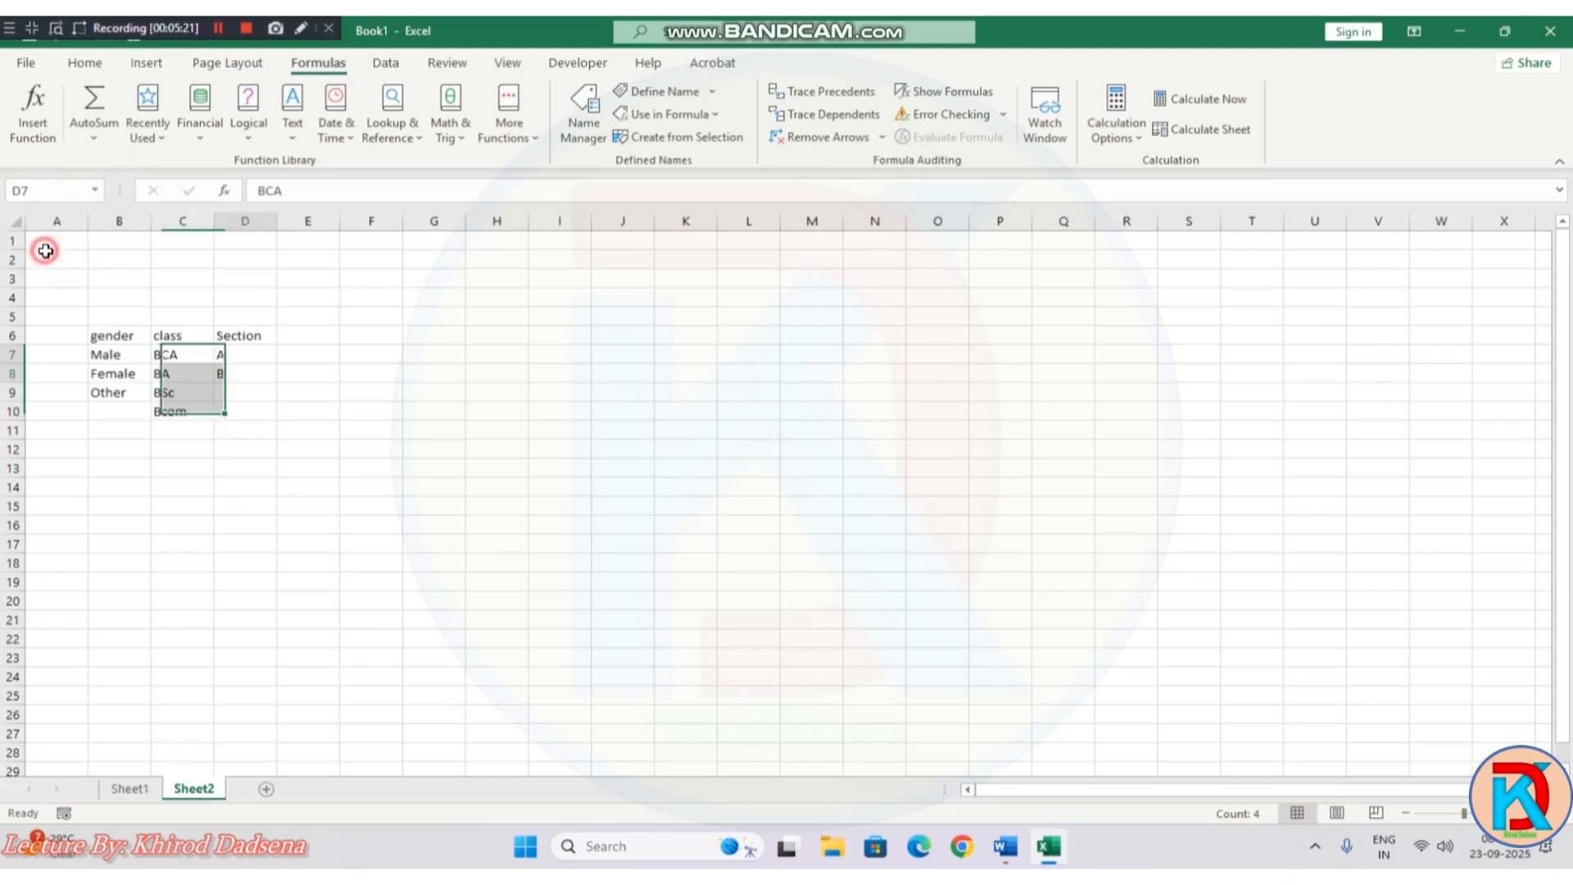
pyautogui.click(95, 190)
pyautogui.click(36, 233)
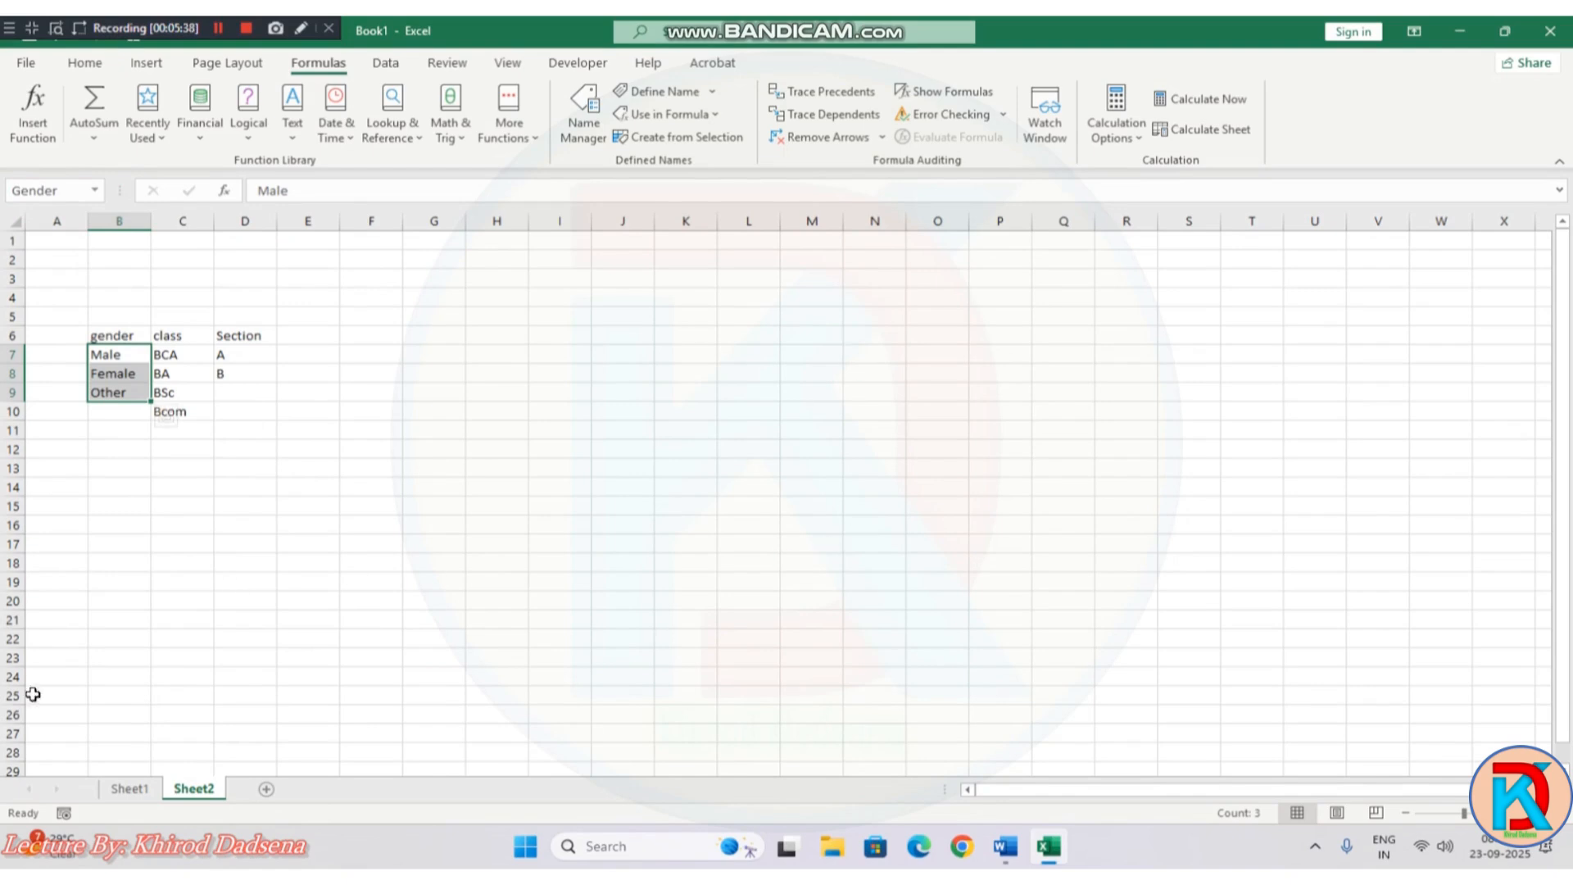
# Step: Clear the trial gender entries from cells C4 to C6 on Sheet1
pyautogui.click(134, 791)
pyautogui.moveTo(155, 305); pyautogui.dragTo(190, 337)
pyautogui.press('Delete')
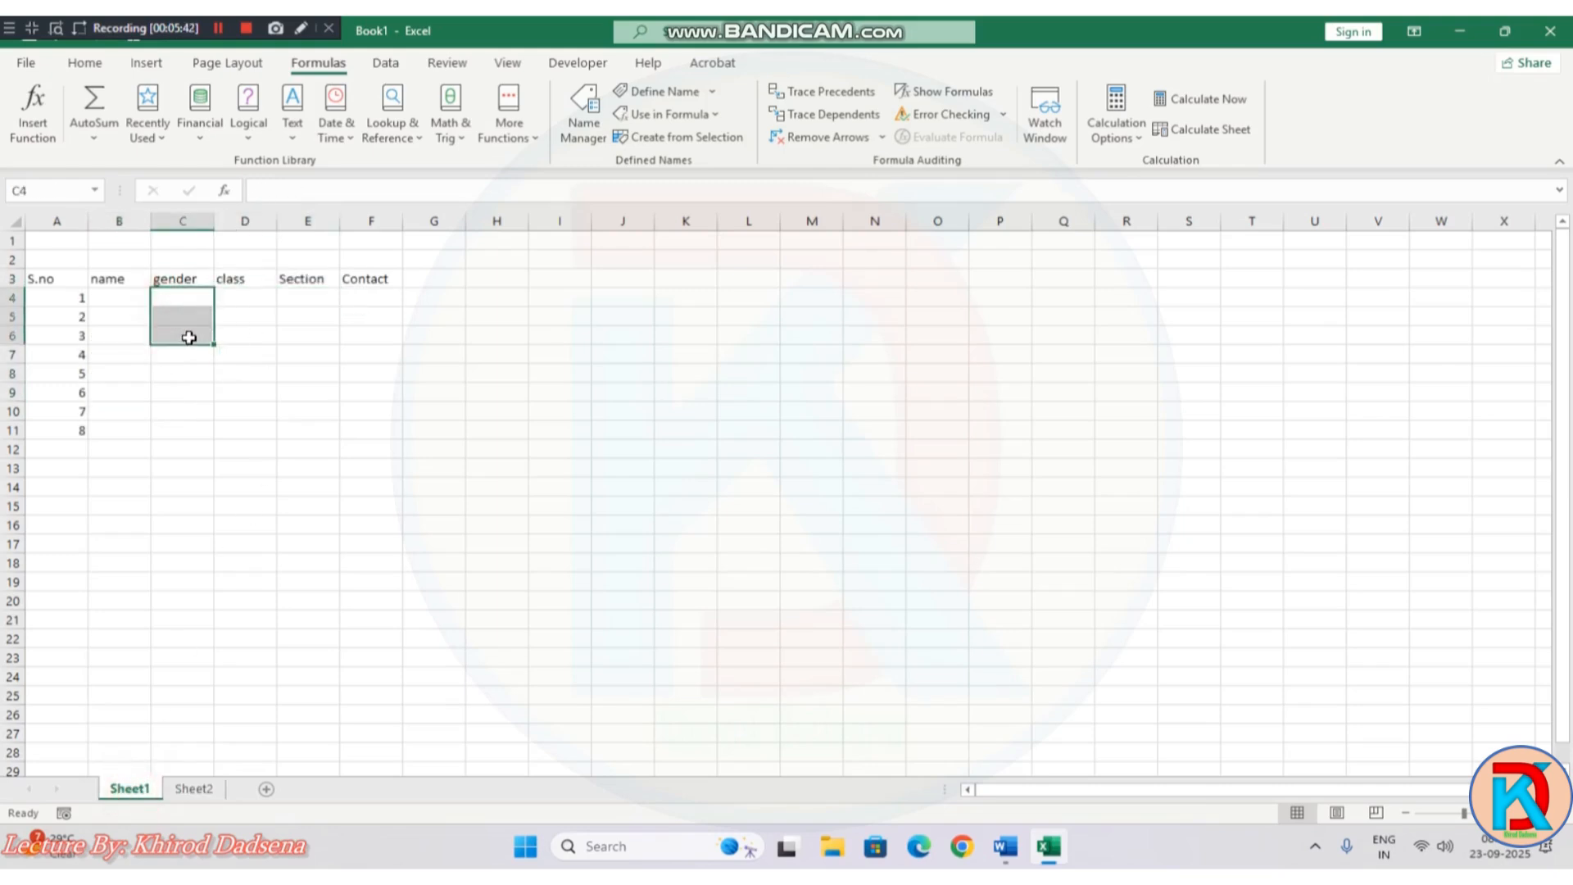
# Step: Restrict cell C4 with data validation to a list whose source is the Gender range on Sheet2
pyautogui.click(181, 297)
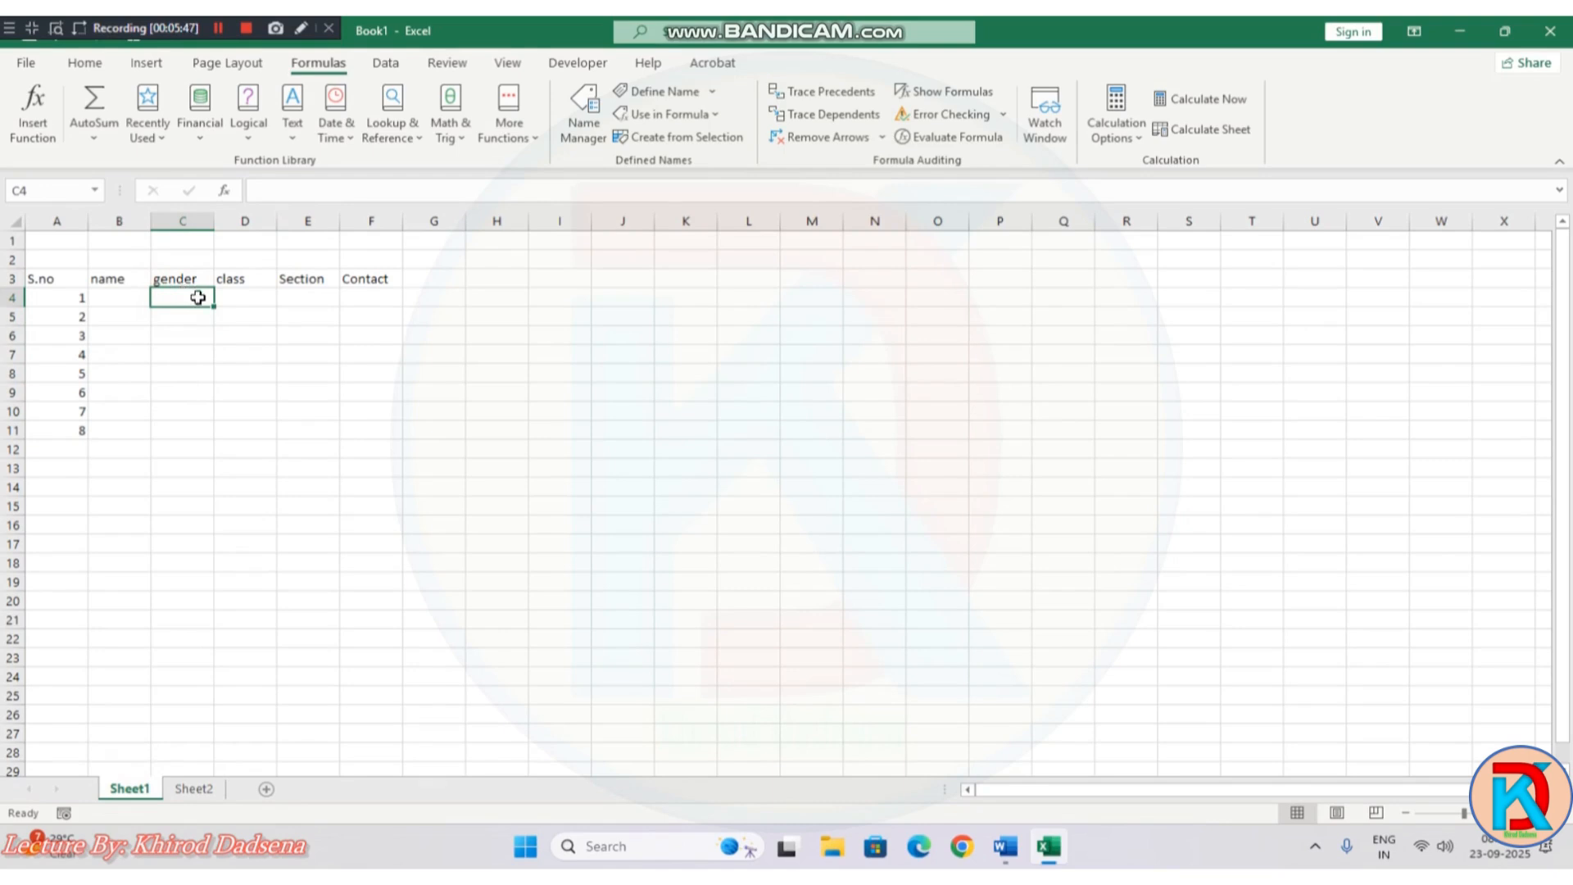
pyautogui.click(387, 66)
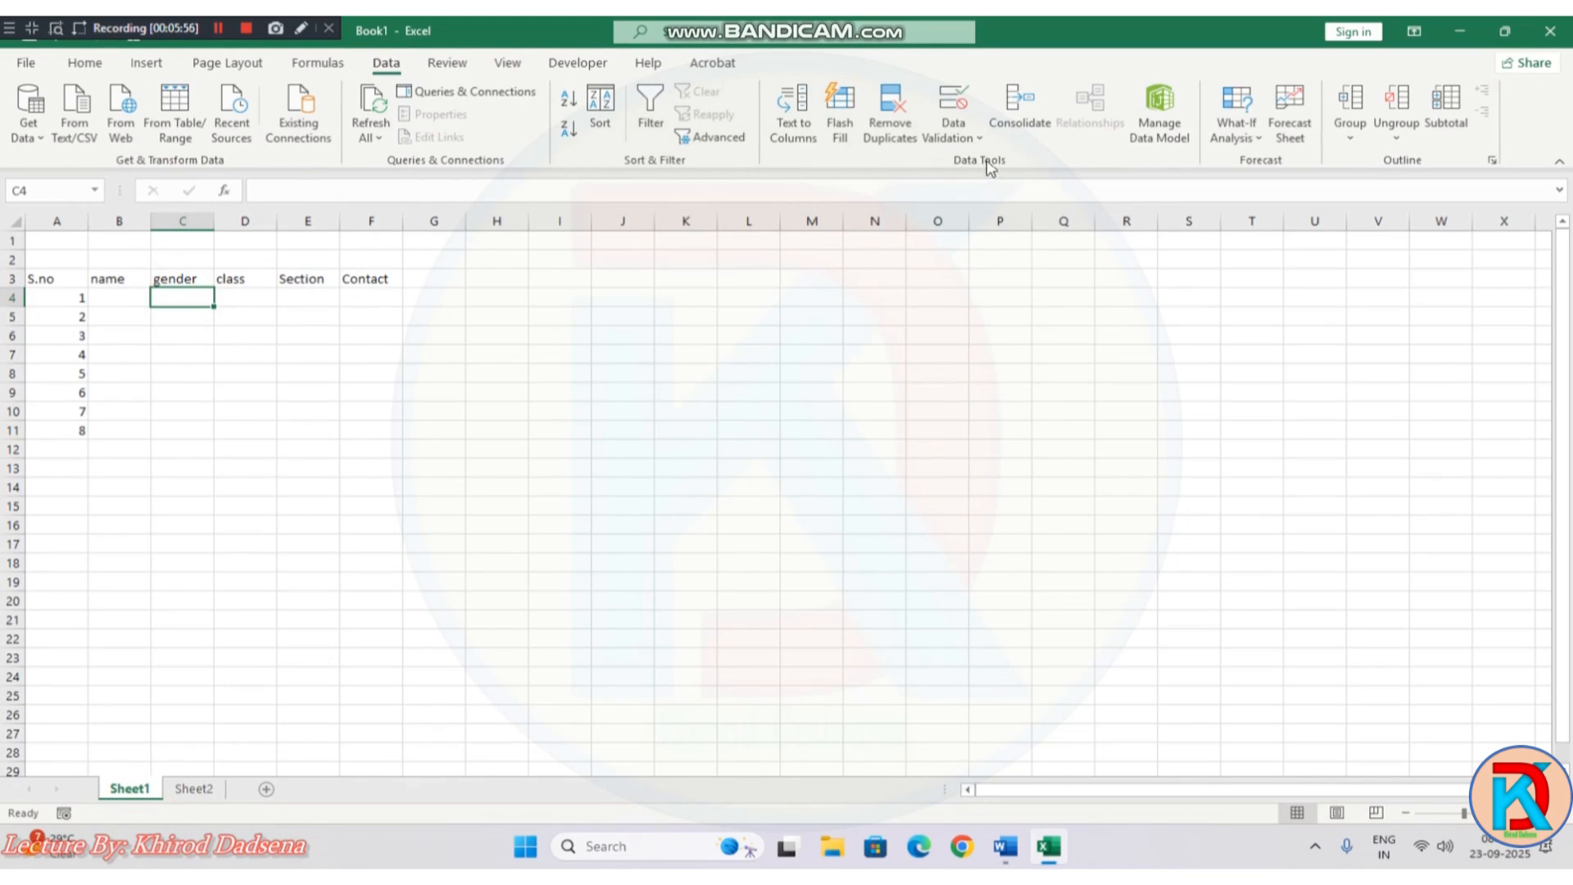
pyautogui.click(959, 124)
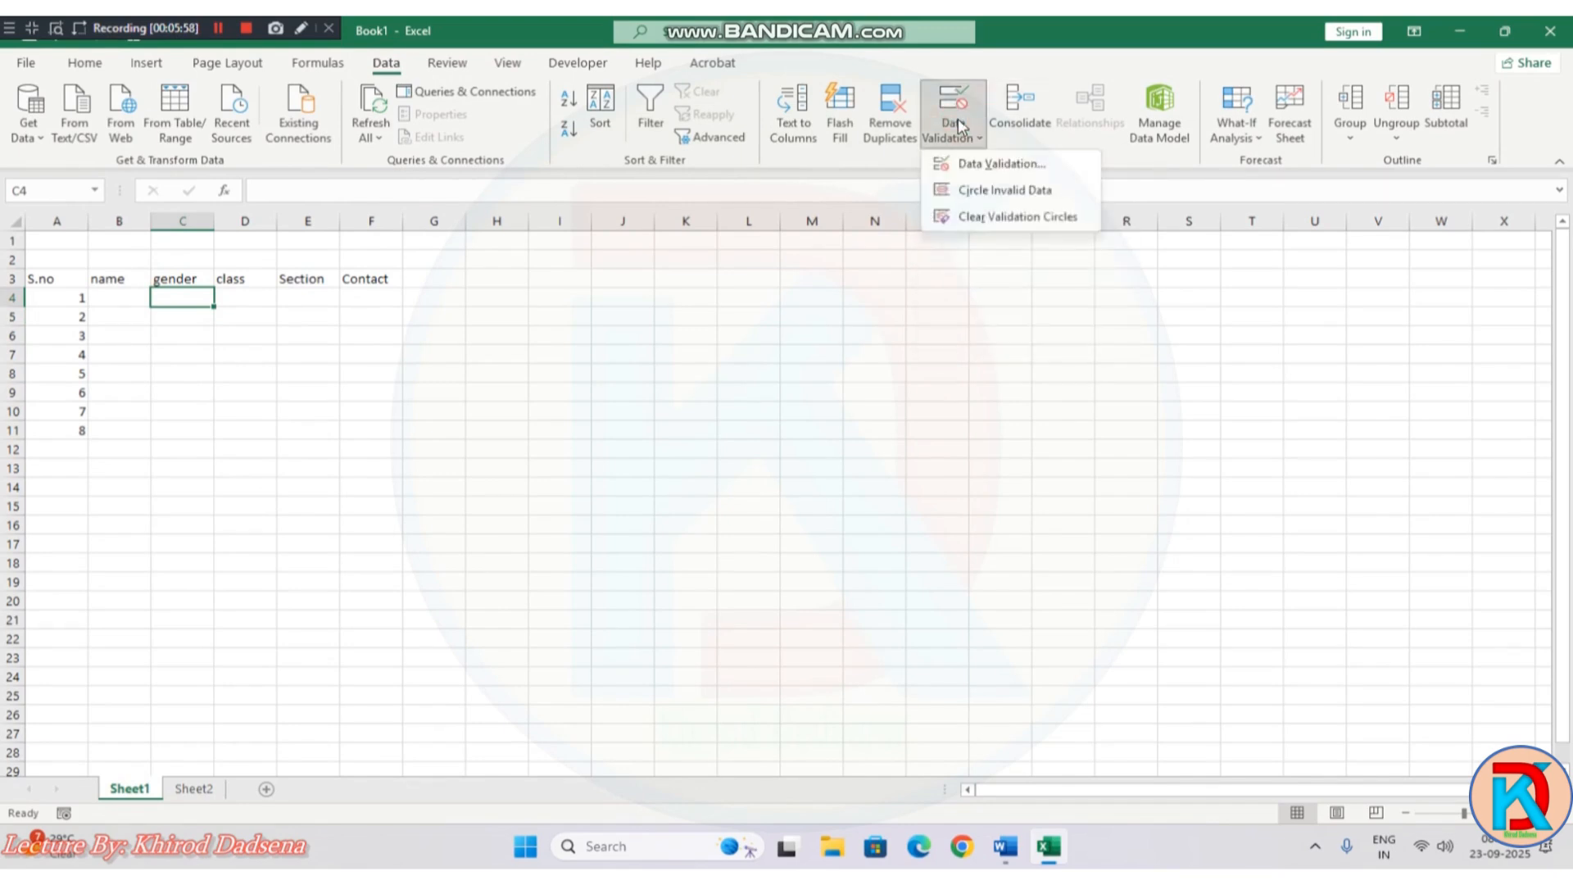
pyautogui.click(1028, 166)
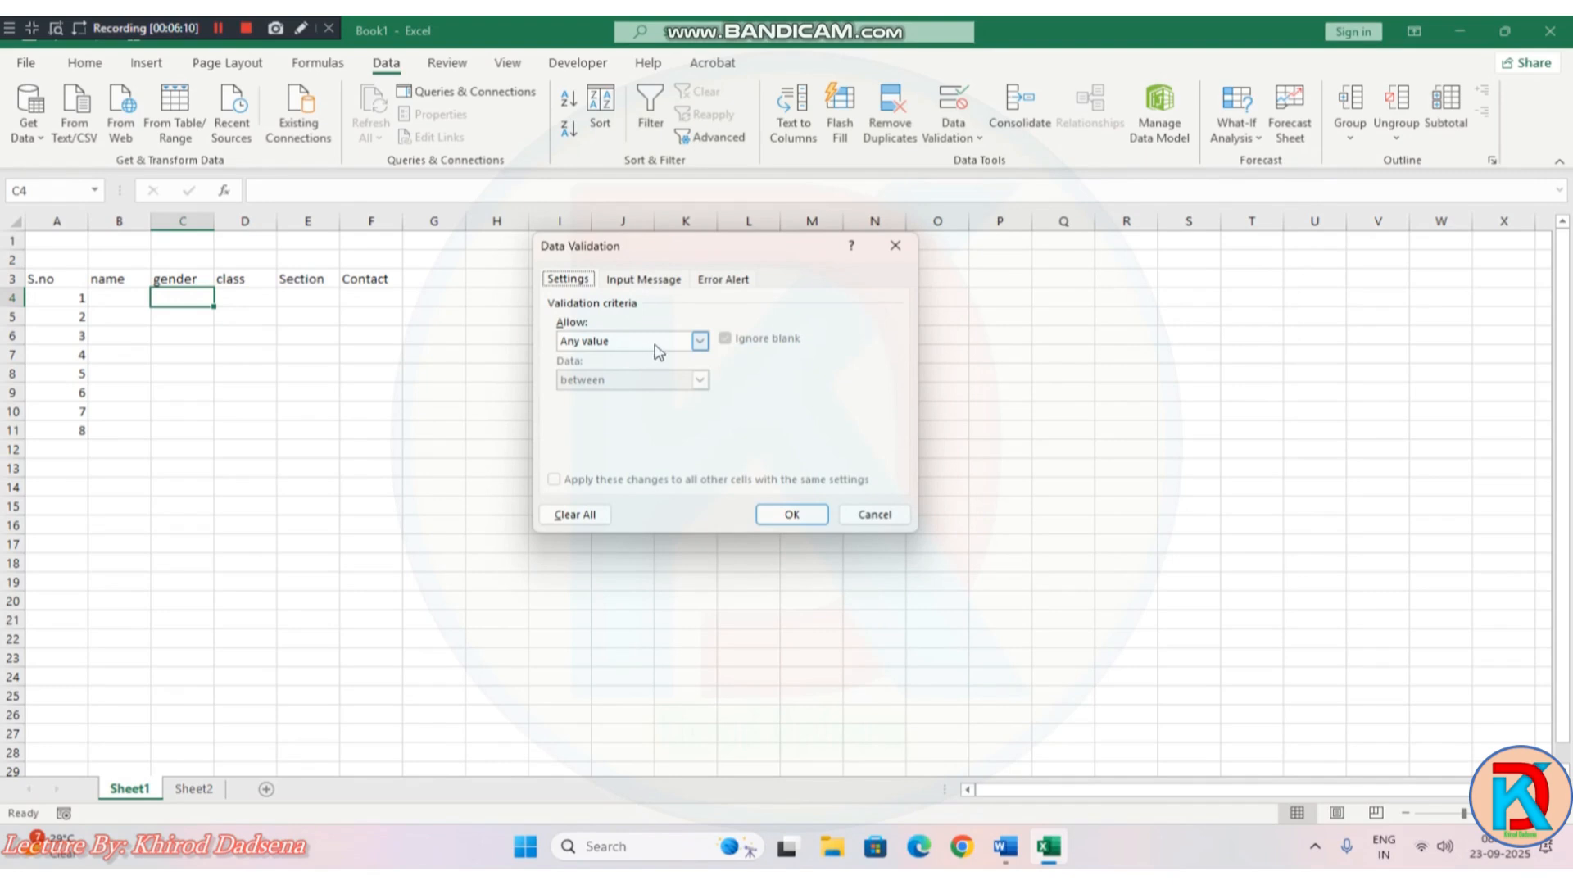
pyautogui.click(699, 341)
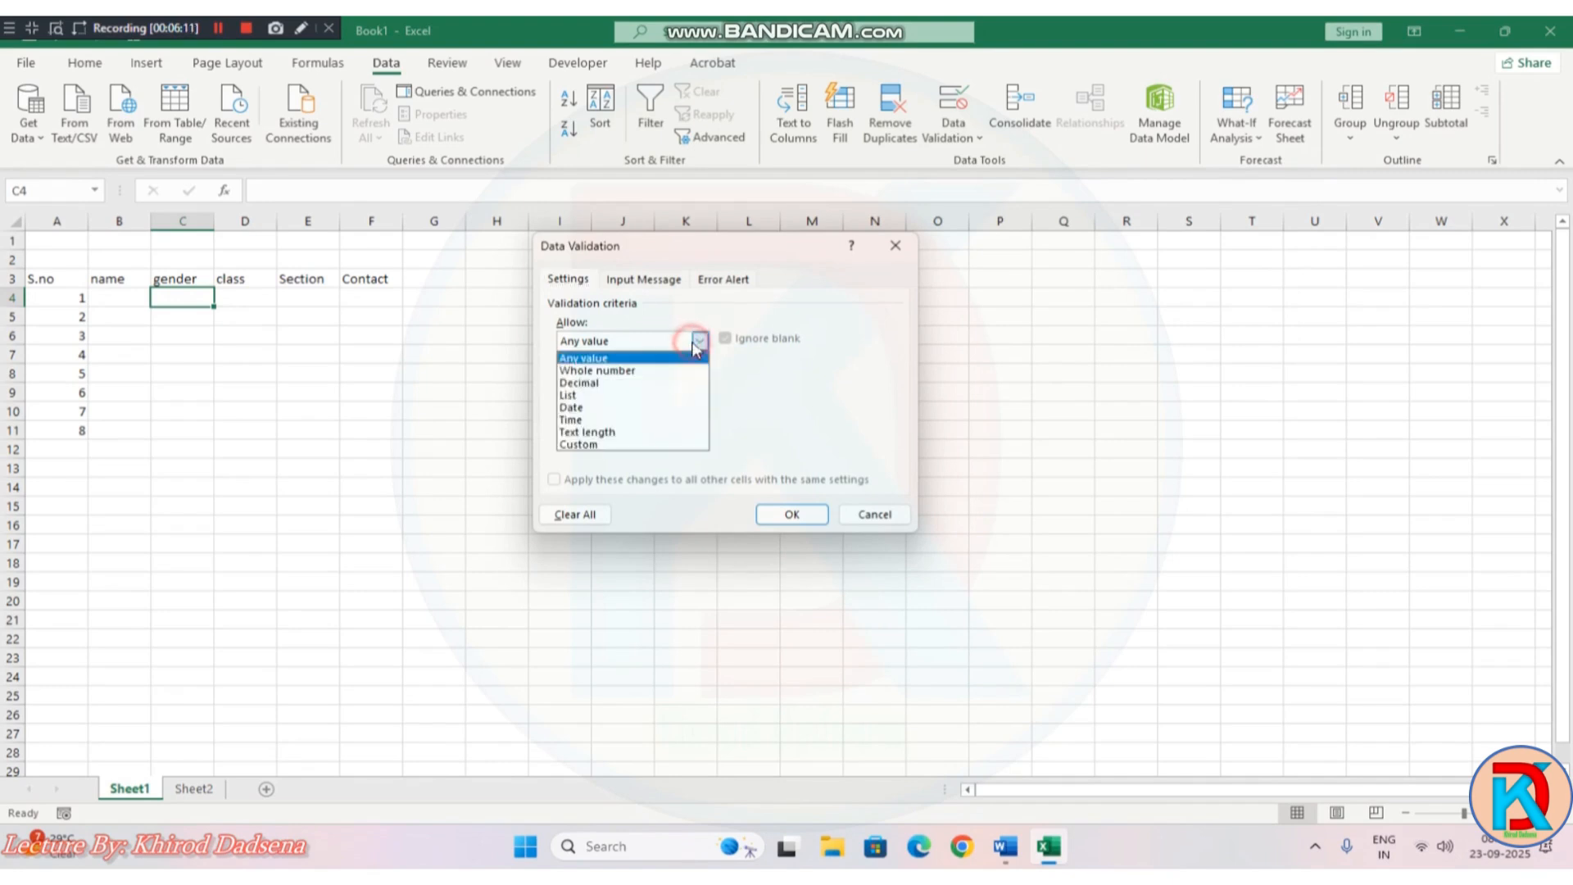
pyautogui.click(667, 397)
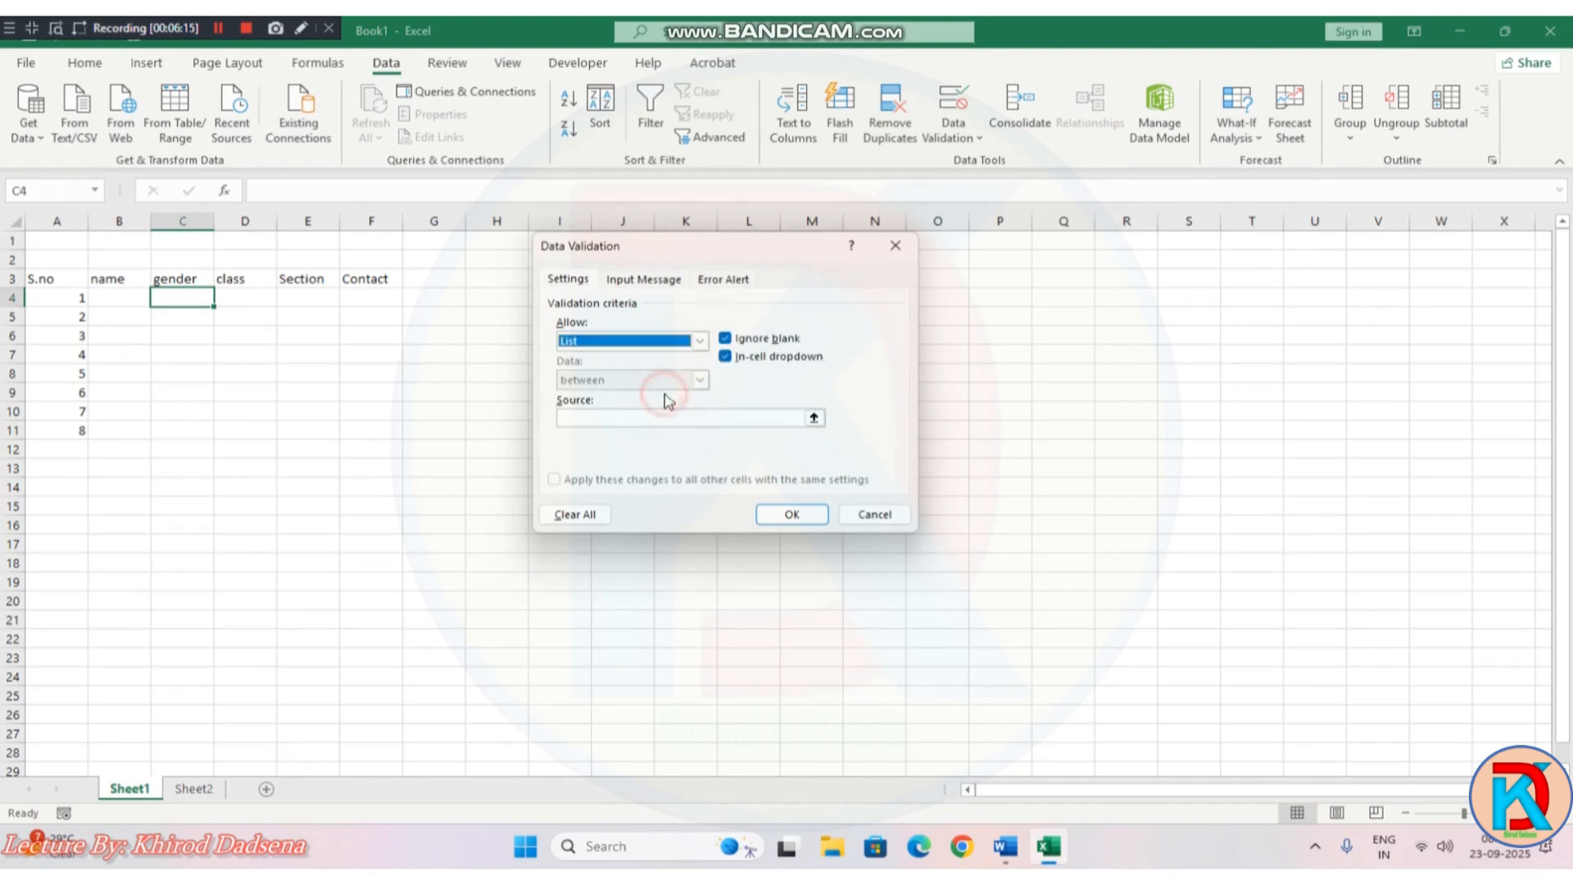
pyautogui.click(598, 424)
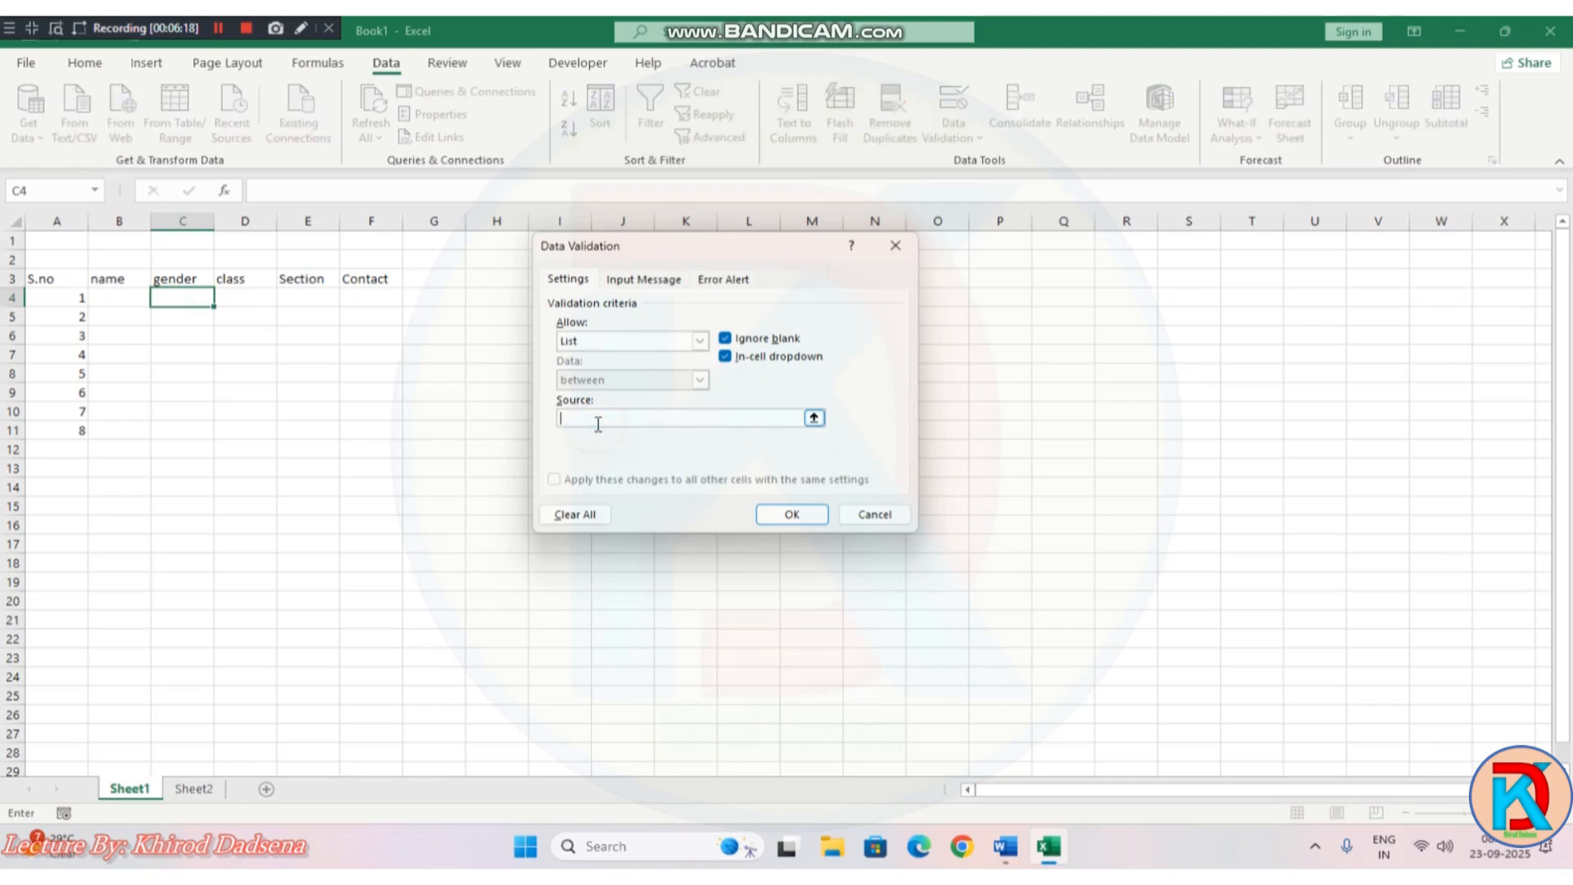
pyautogui.click(813, 419)
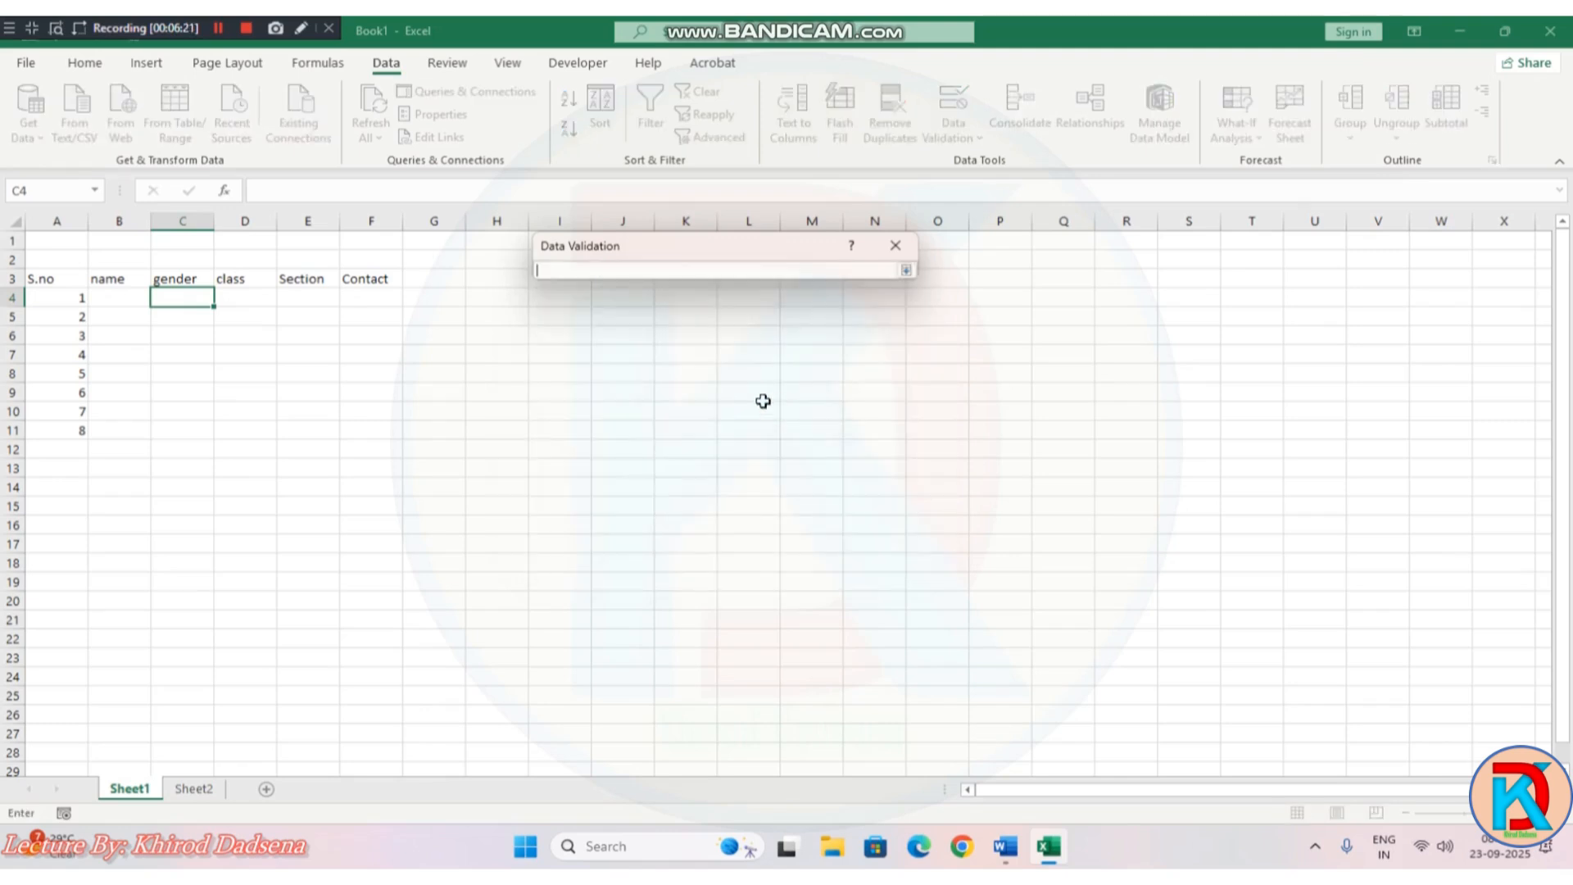
pyautogui.click(195, 788)
pyautogui.moveTo(119, 358); pyautogui.dragTo(123, 393)
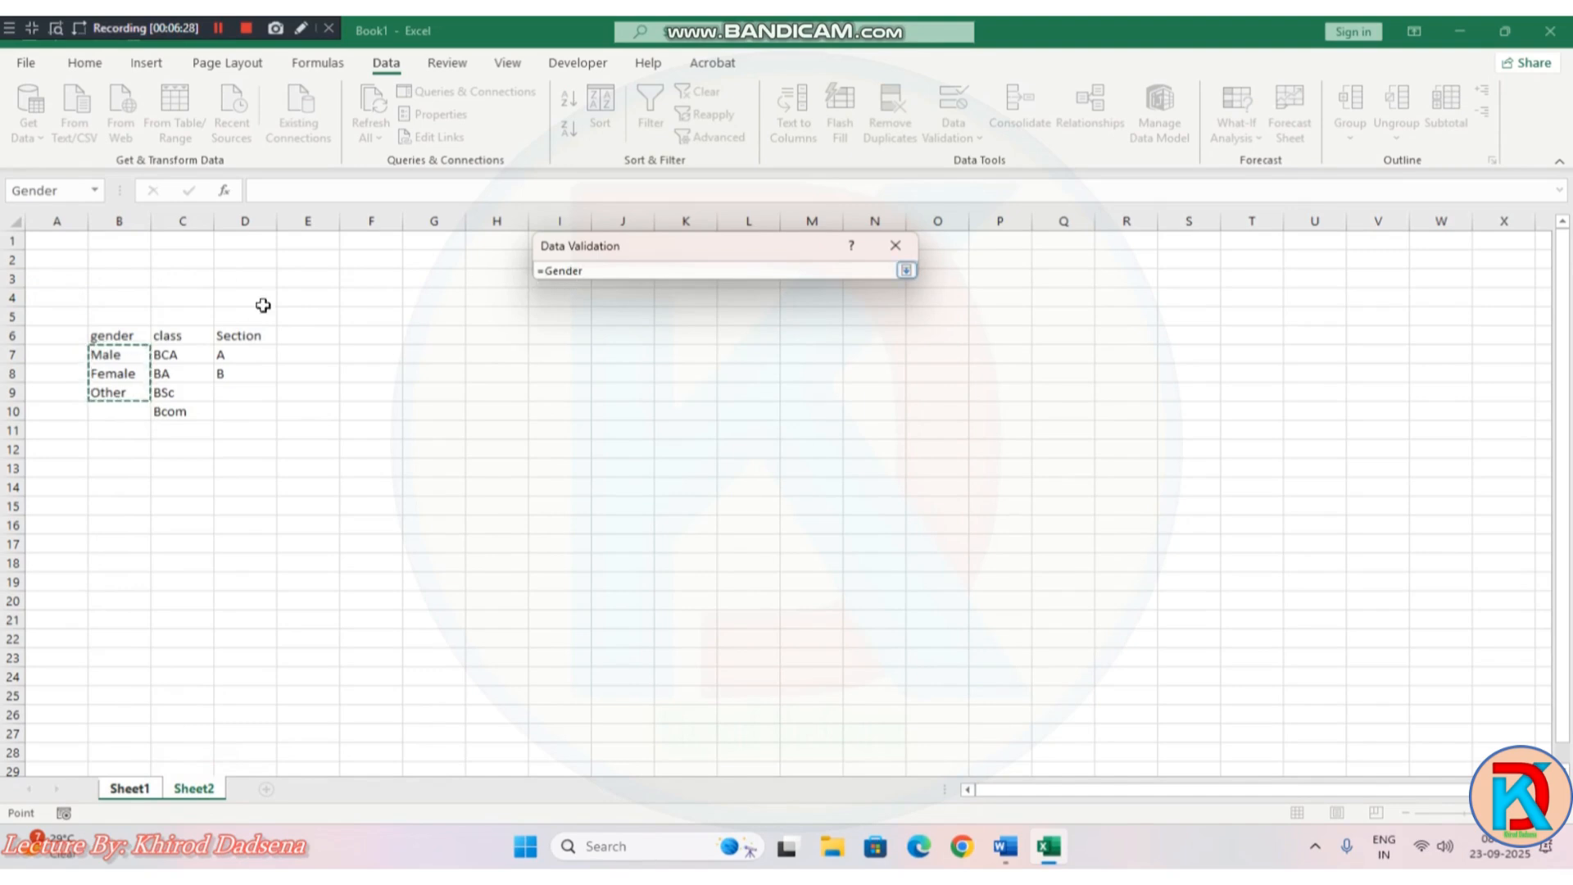
pyautogui.click(906, 271)
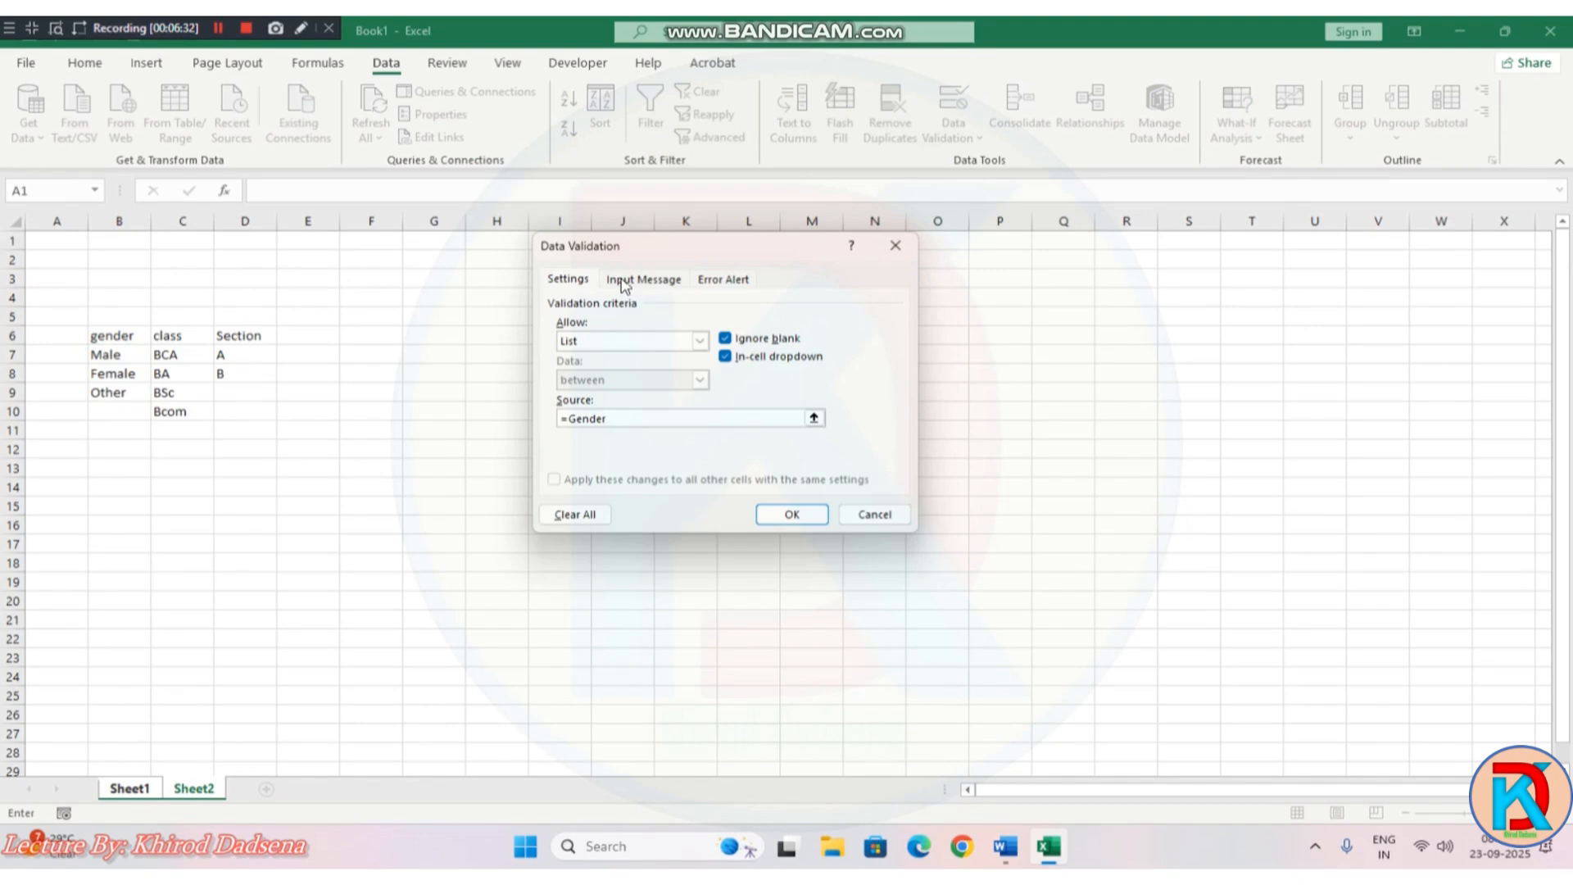
# Step: Give C4's validation an input message titled "Entry" with the text "SElect Gender"
pyautogui.click(625, 281)
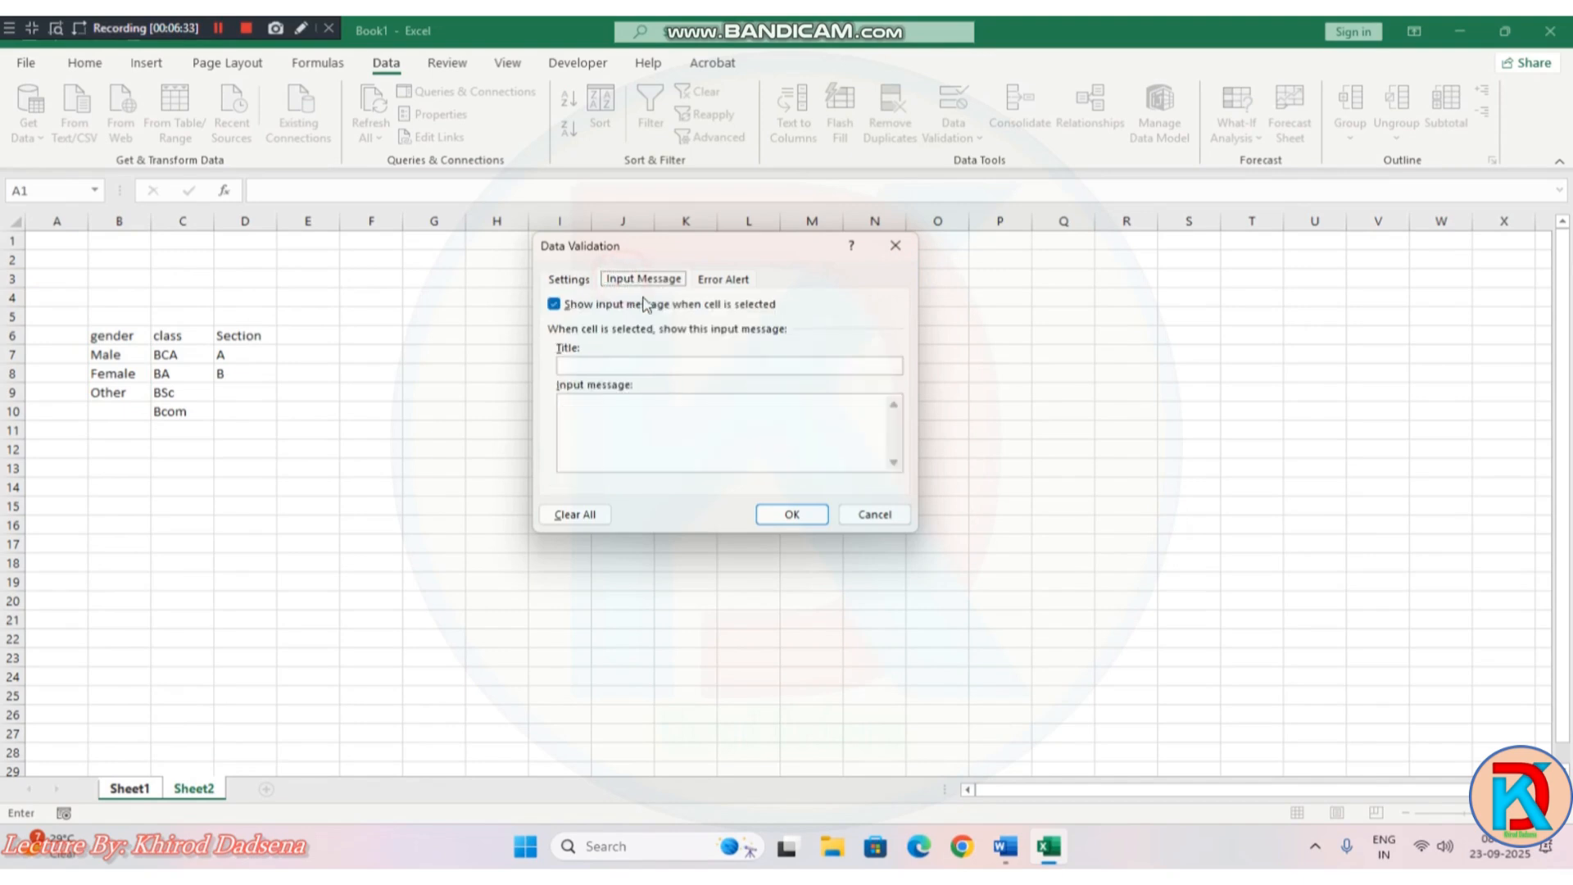
pyautogui.click(593, 366)
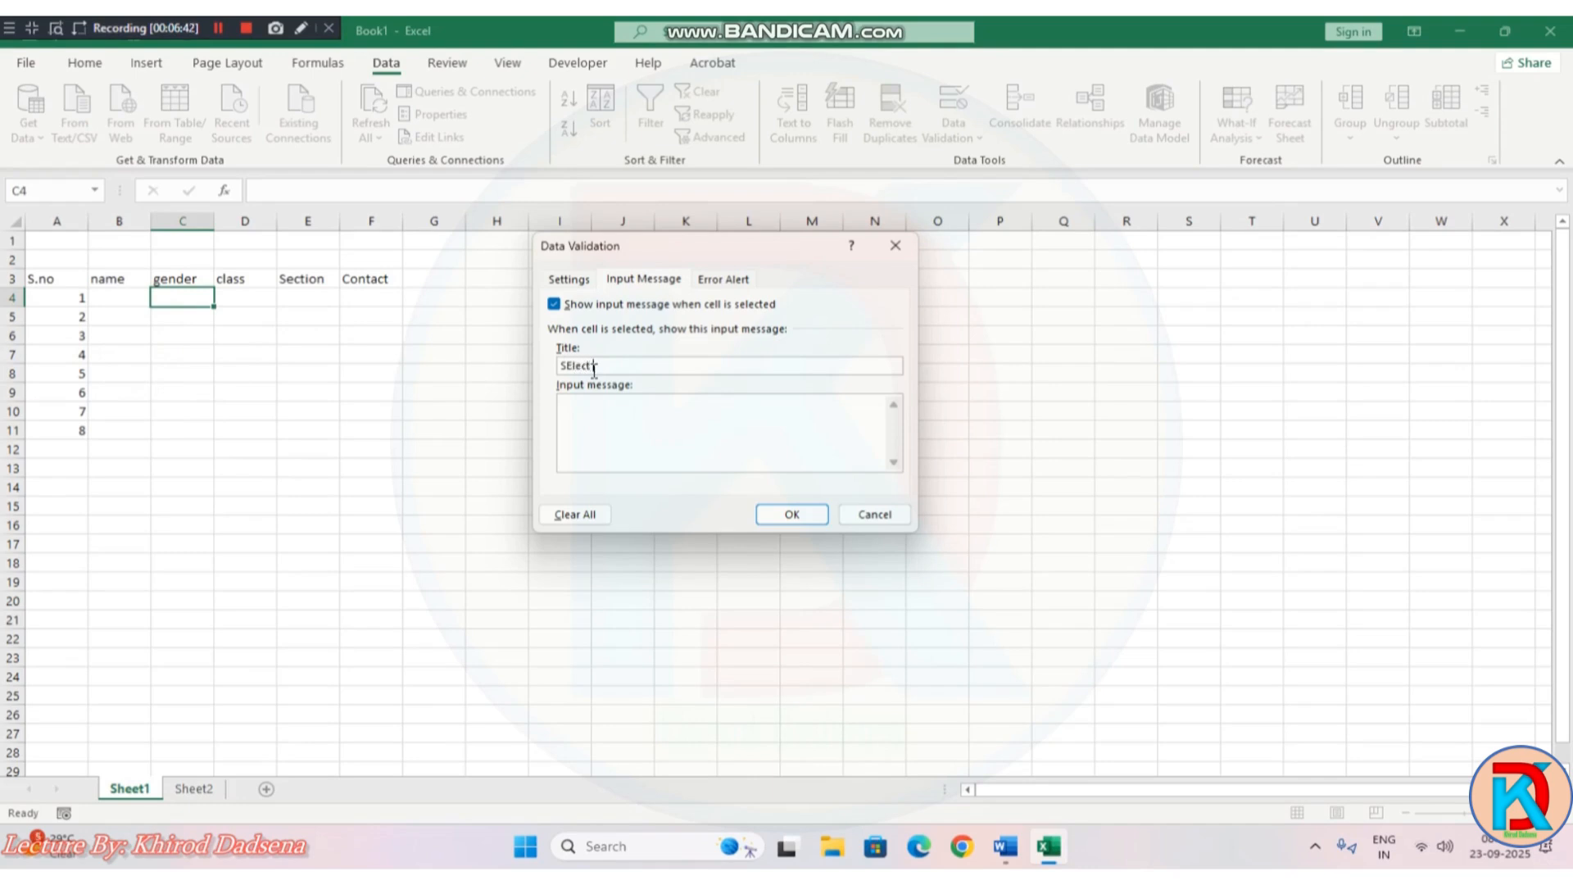
pyautogui.write('nde')
pyautogui.moveTo(645, 366); pyautogui.dragTo(494, 365)
pyautogui.hotkey('ctrl', 'c')
pyautogui.press('BackSpace')
pyautogui.click(603, 419)
pyautogui.hotkey('ctrl', 'v')
pyautogui.click(584, 364)
pyautogui.write('Entry')
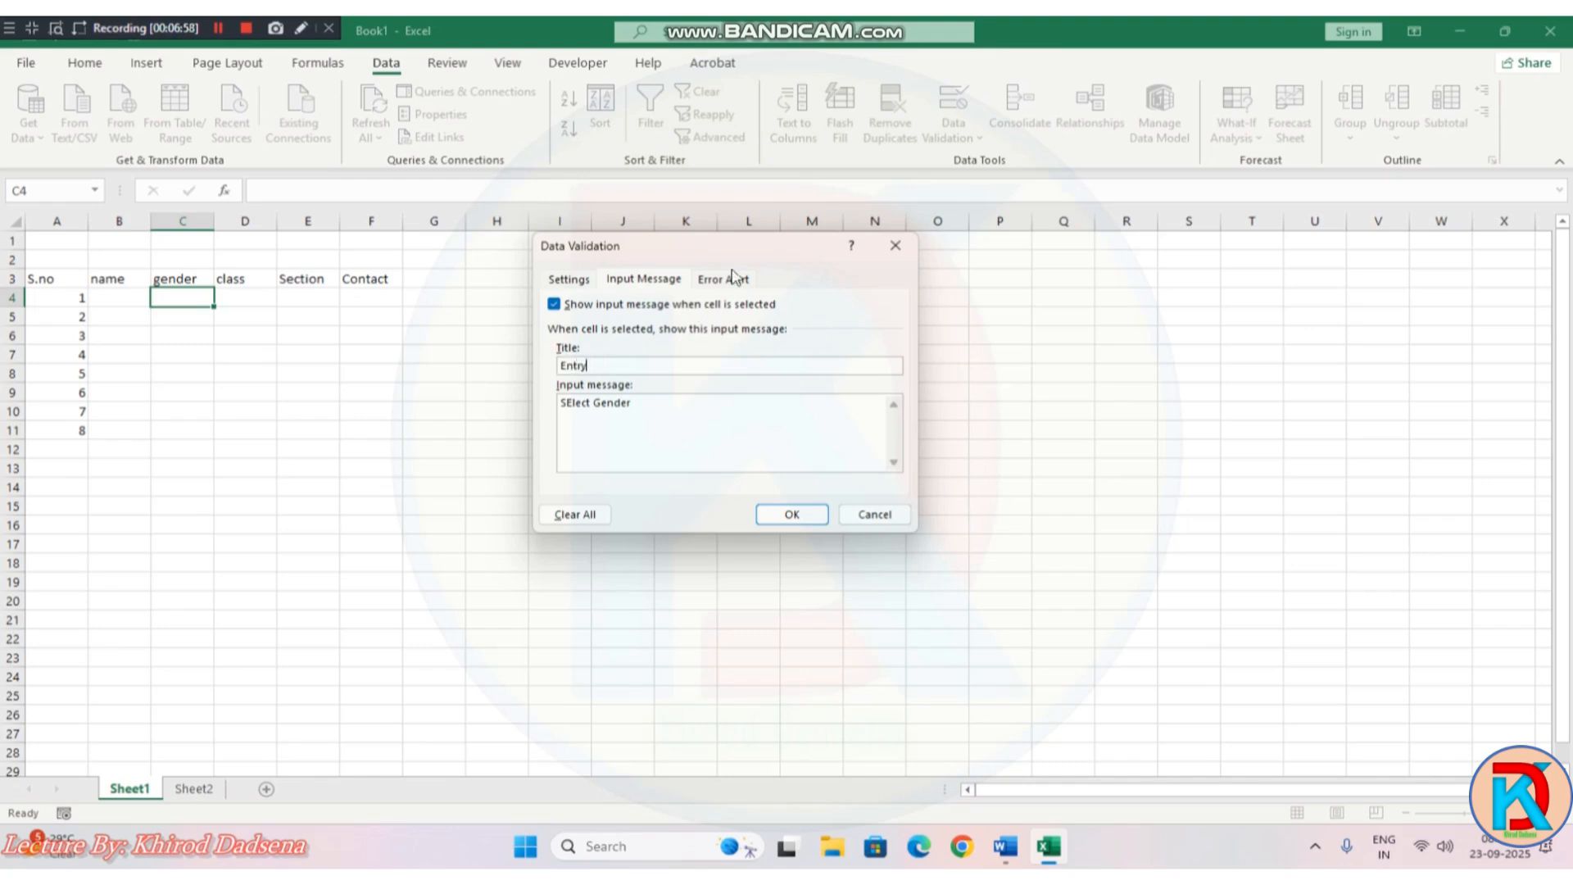
# Step: Set a Warning error alert titled "Error" with the message "Wrong Selection" and apply the validation to C4
pyautogui.click(725, 279)
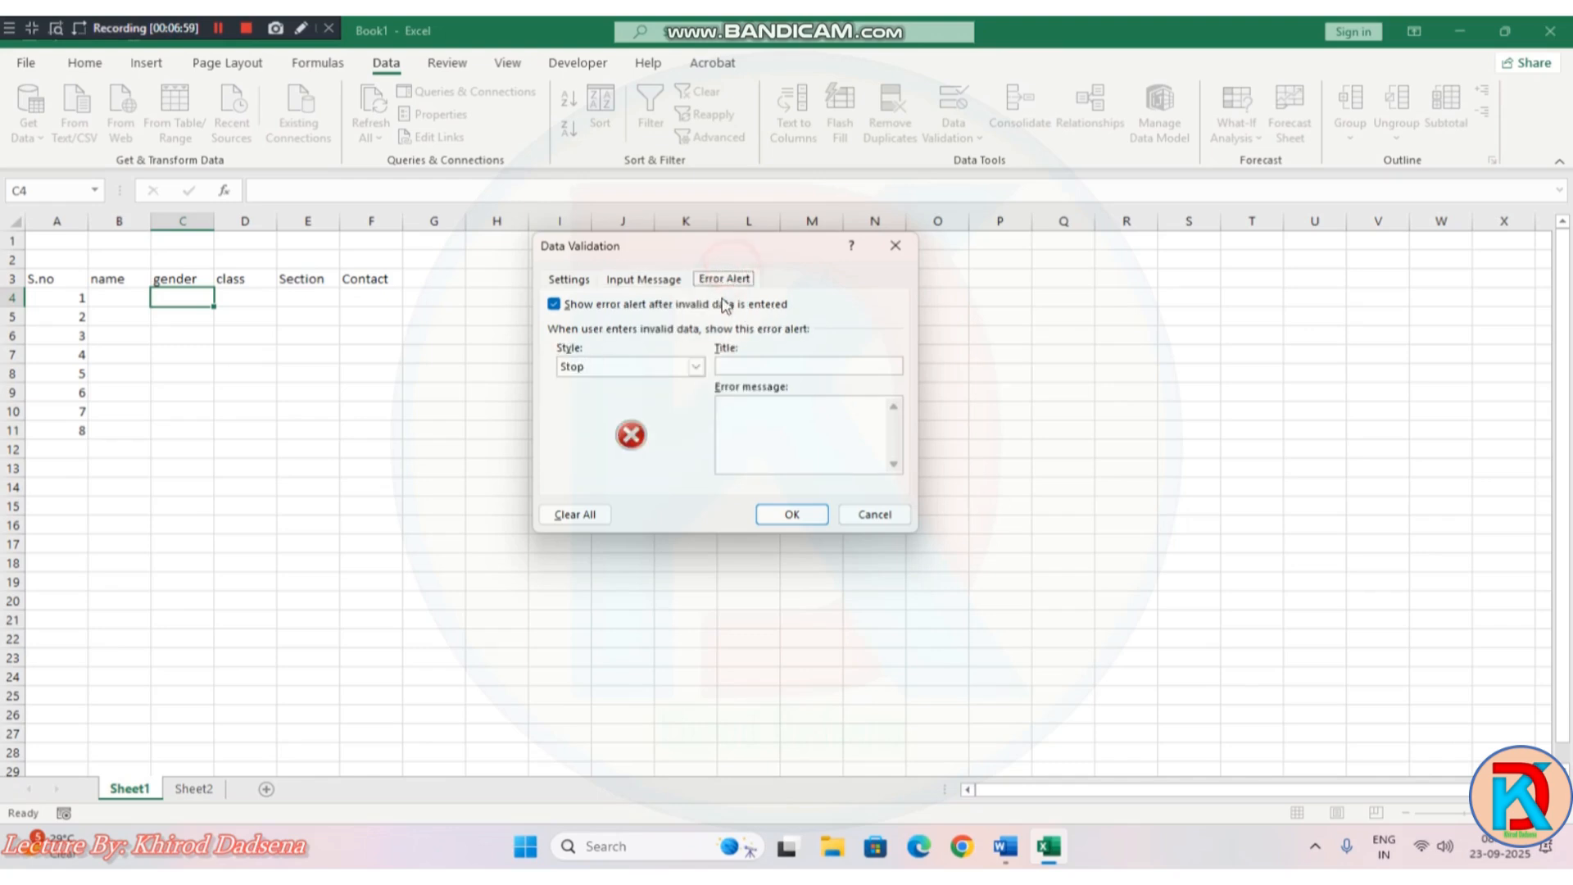
pyautogui.click(695, 367)
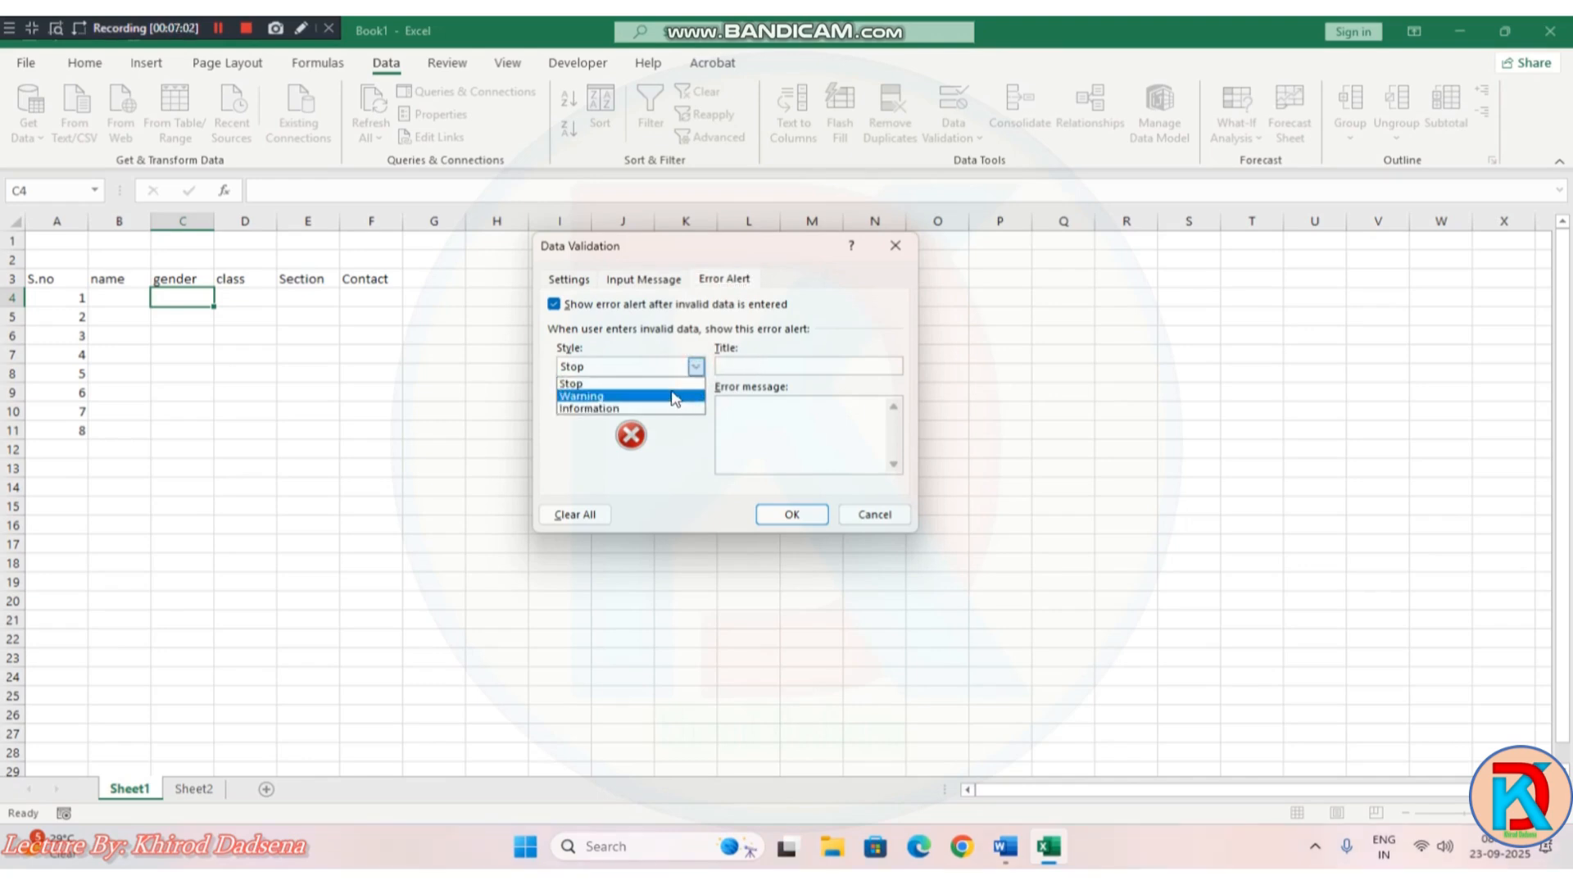
pyautogui.click(665, 395)
pyautogui.click(752, 368)
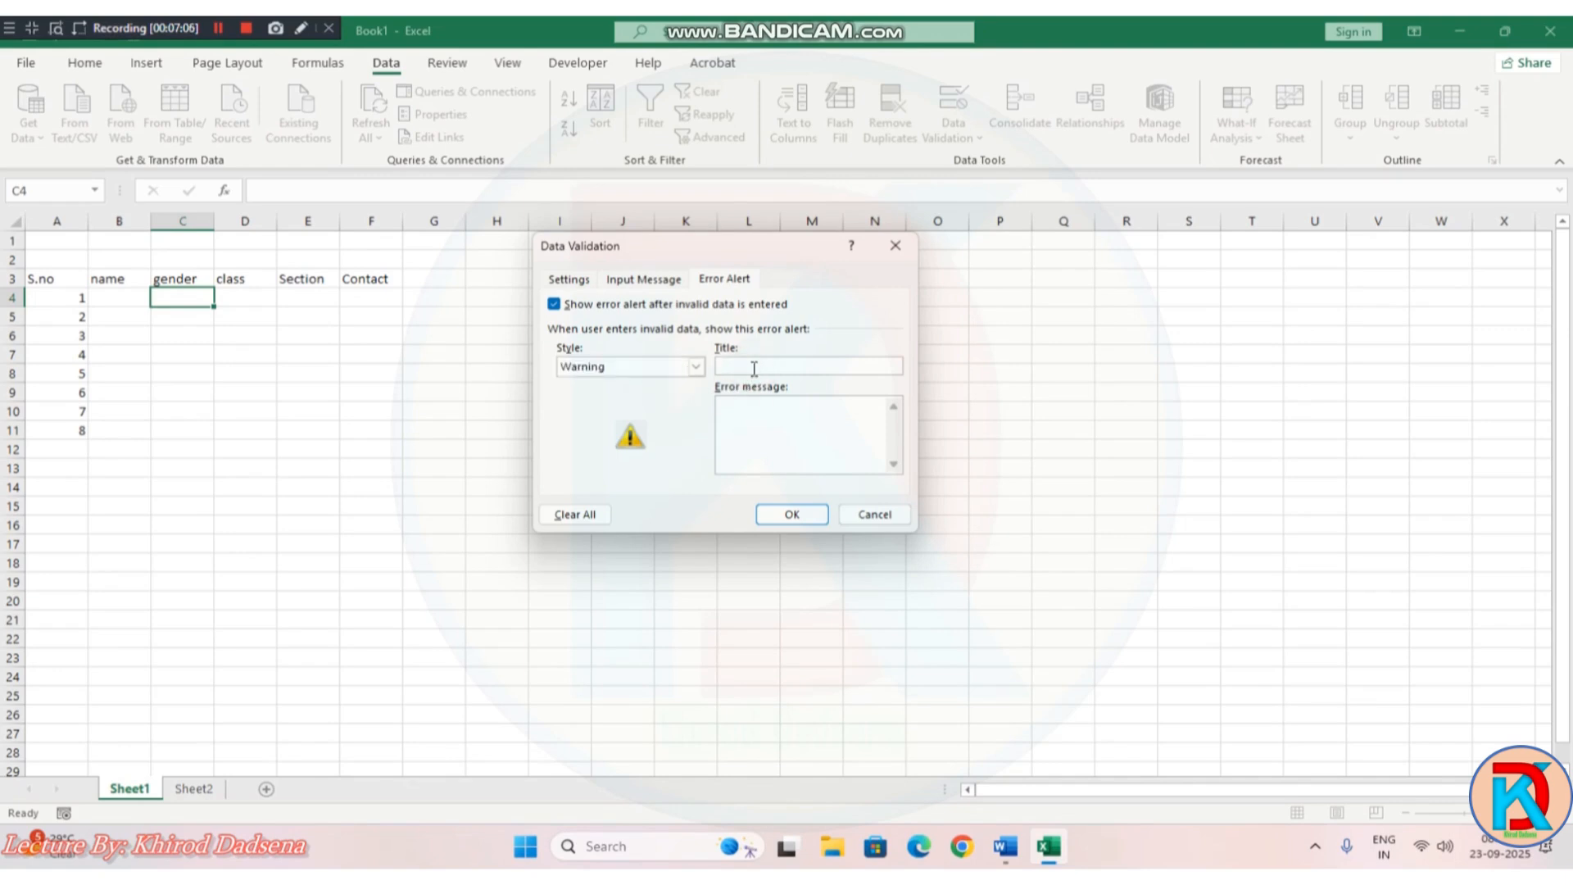
pyautogui.write('Error')
pyautogui.click(753, 420)
pyautogui.write('Wrong Selection')
pyautogui.click(799, 515)
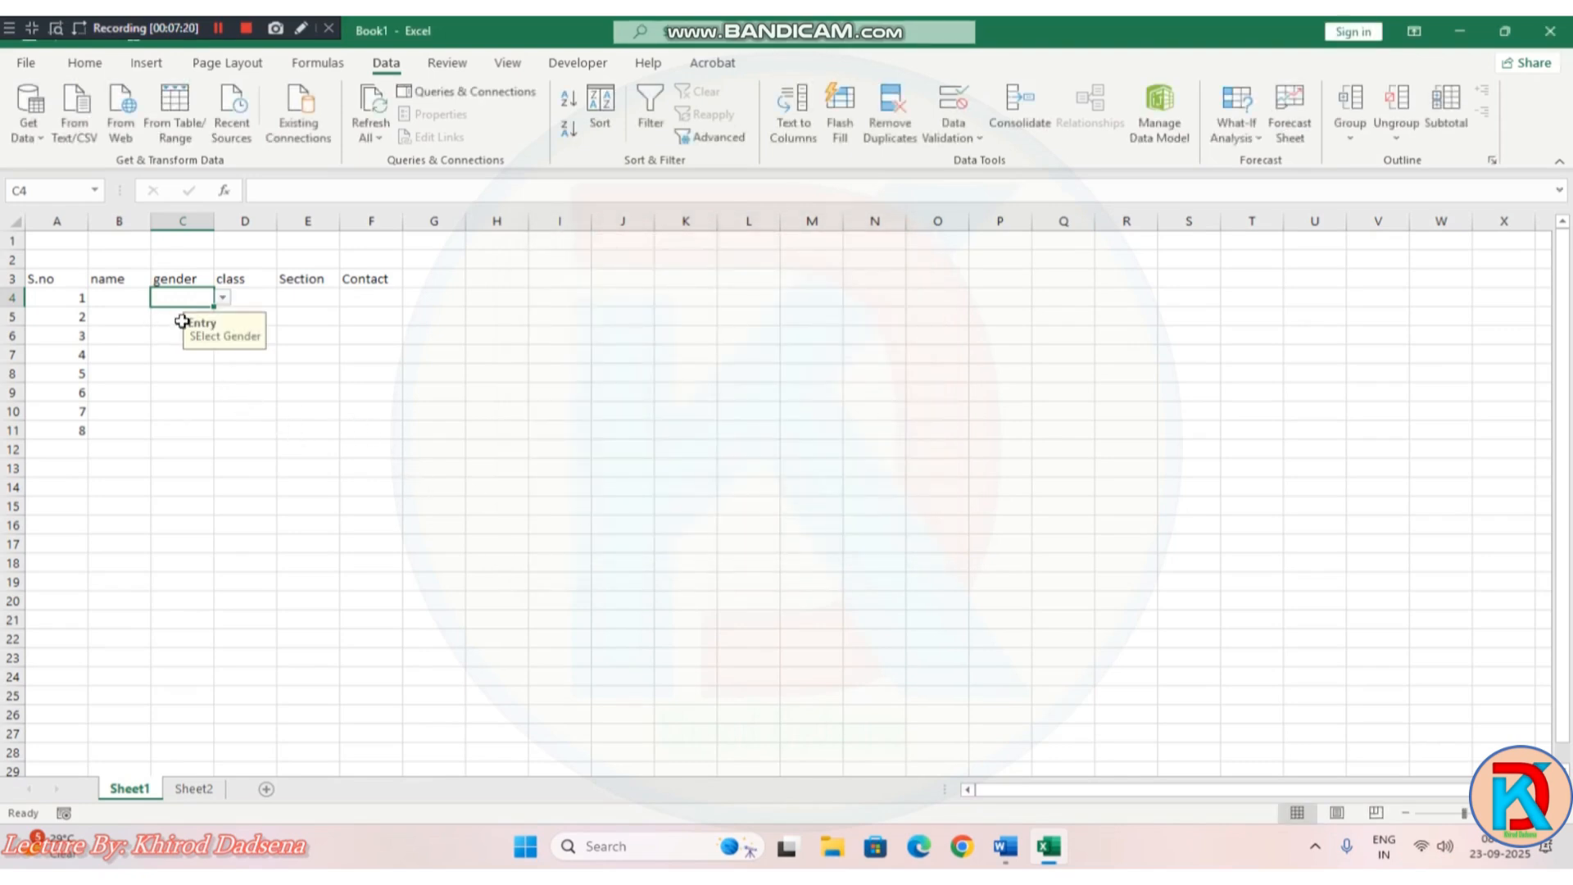
# Step: Check the dropdown options in C4 against the gender list on Sheet2
pyautogui.click(194, 377)
pyautogui.click(189, 303)
pyautogui.click(221, 298)
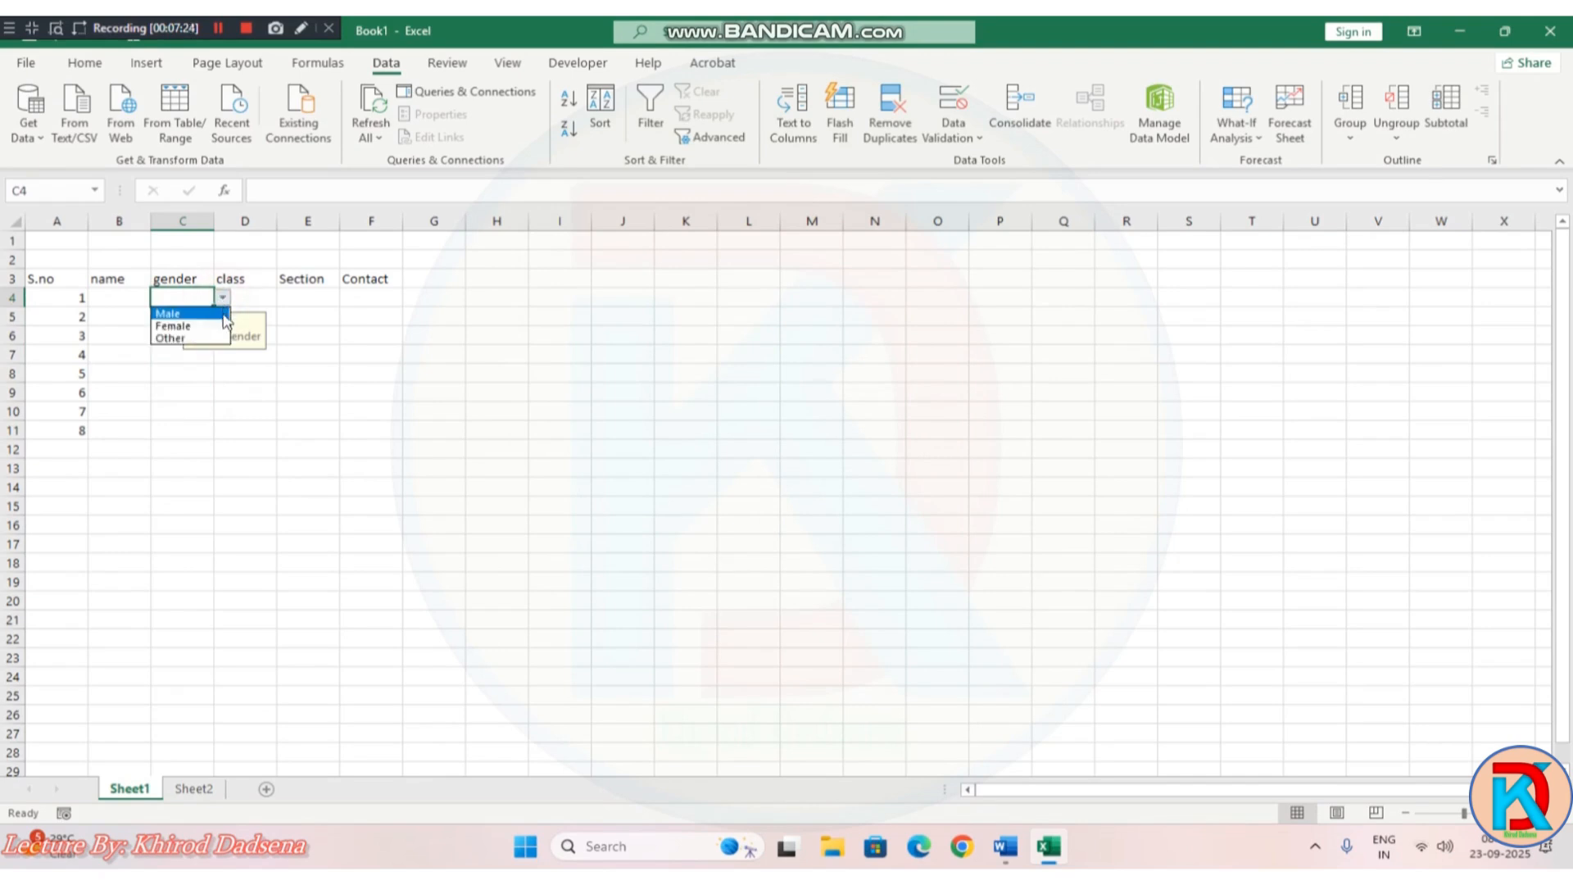
pyautogui.click(196, 789)
pyautogui.click(195, 788)
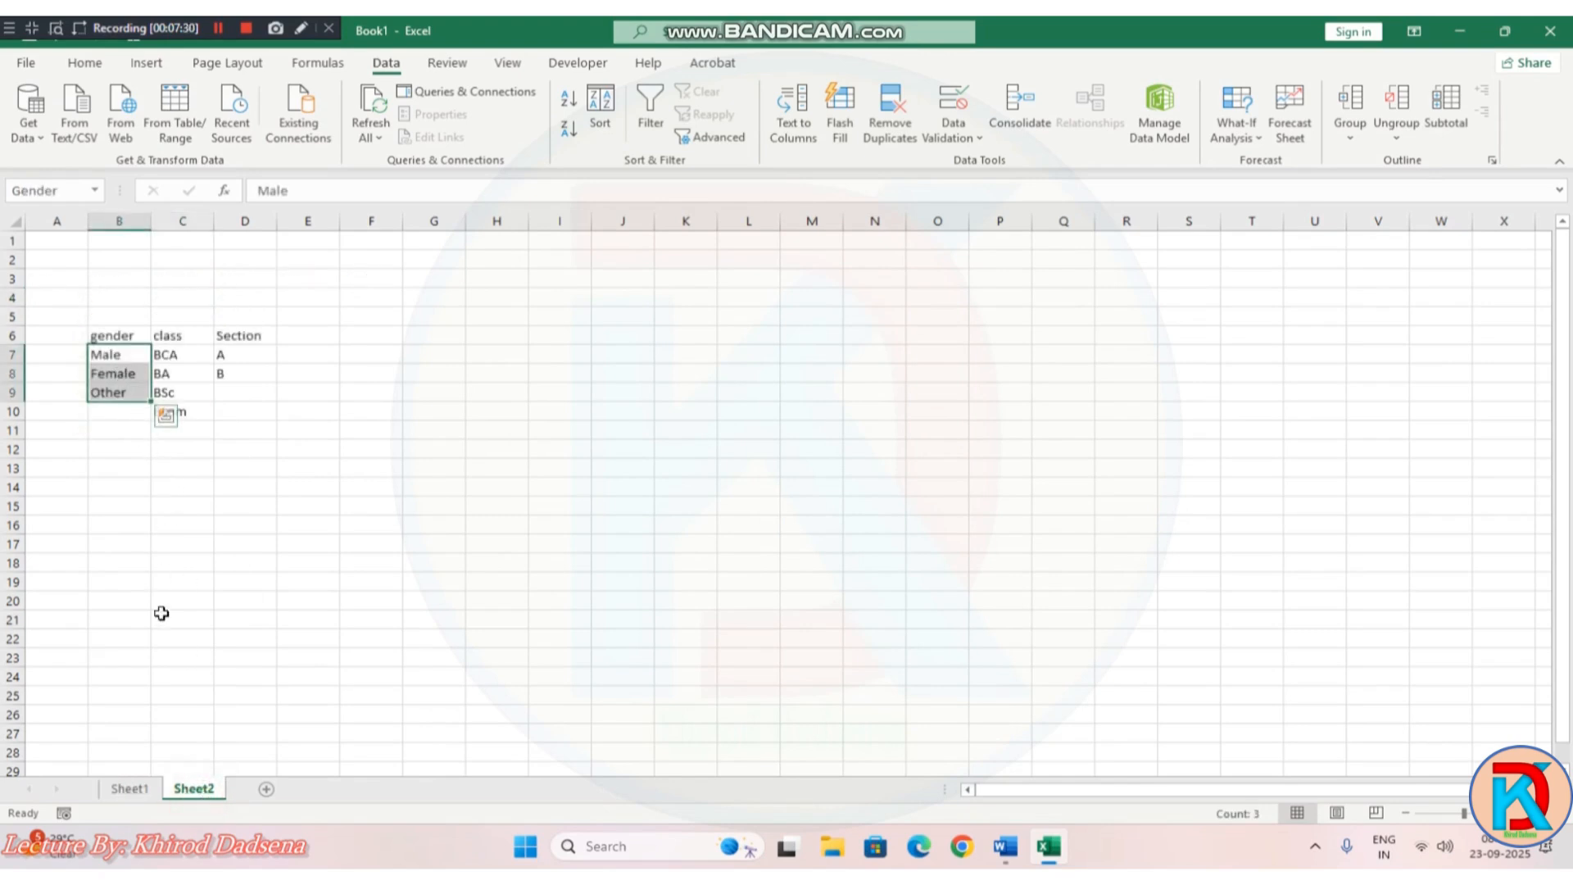
pyautogui.click(214, 580)
pyautogui.click(130, 788)
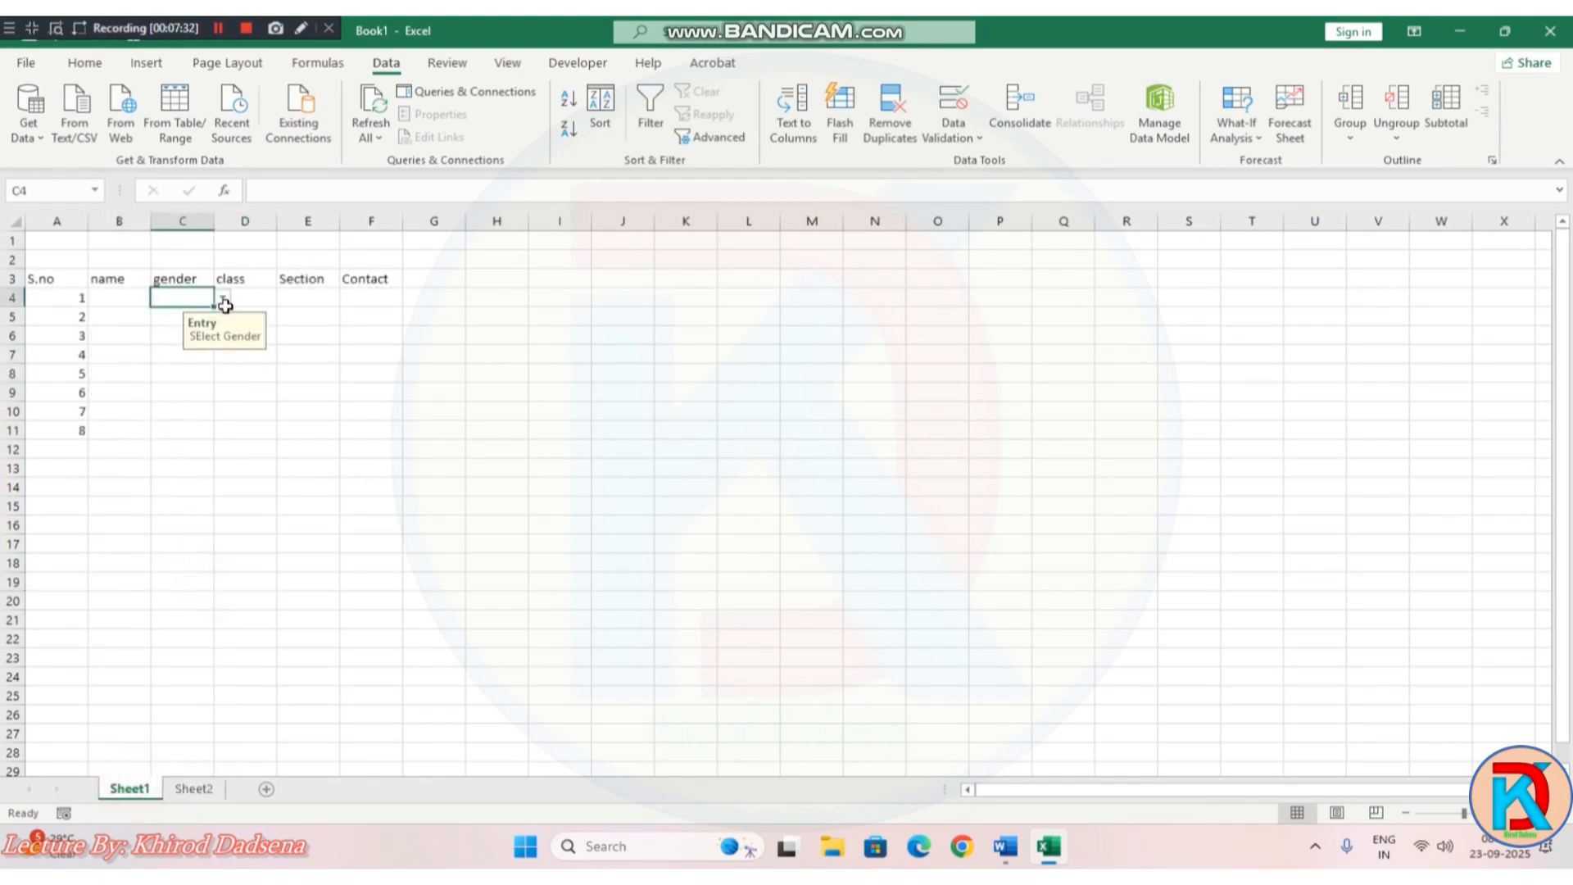
# Step: Copy the gender validation from C4 down to C11 and check the prompt and dropdown in the filled cells
pyautogui.moveTo(213, 309); pyautogui.dragTo(220, 442)
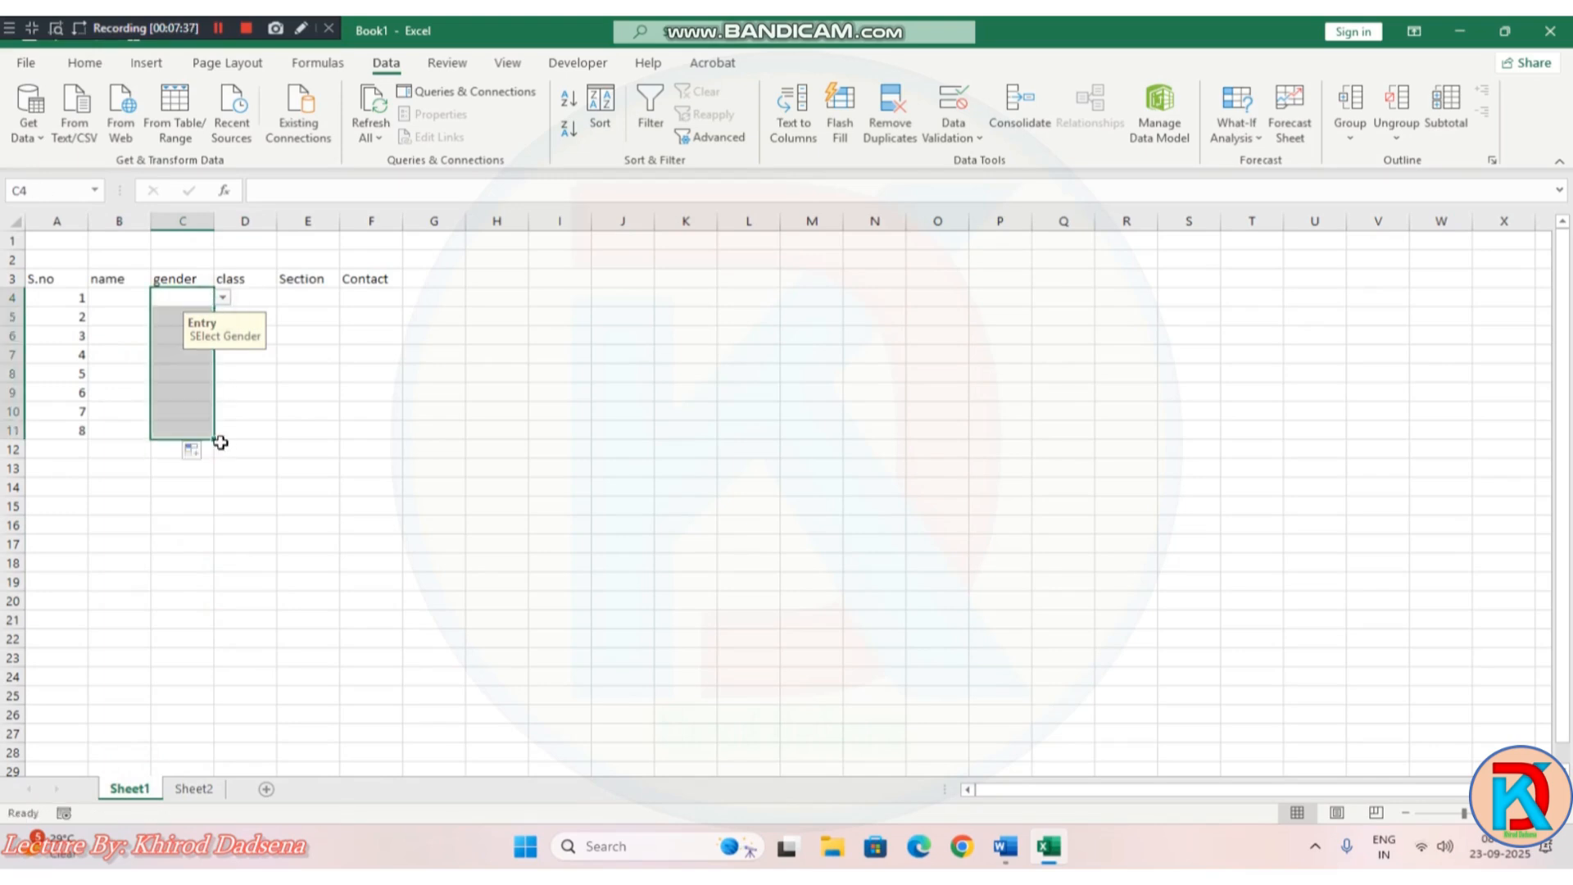
pyautogui.click(189, 372)
pyautogui.click(180, 354)
pyautogui.click(185, 313)
pyautogui.click(182, 298)
pyautogui.click(172, 374)
pyautogui.click(180, 411)
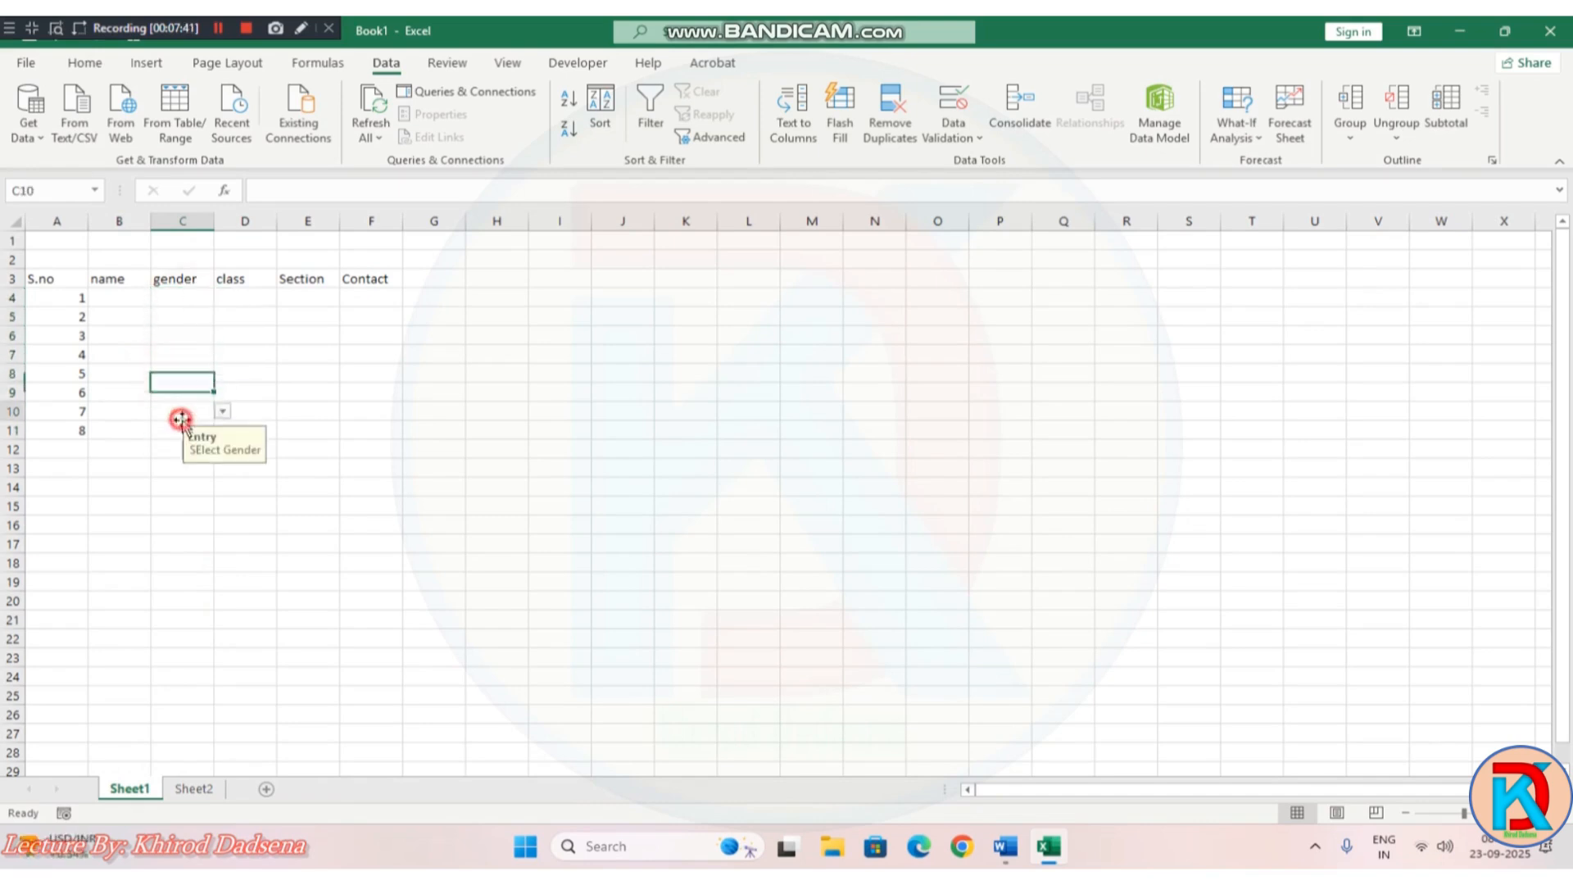
pyautogui.click(197, 334)
pyautogui.click(195, 316)
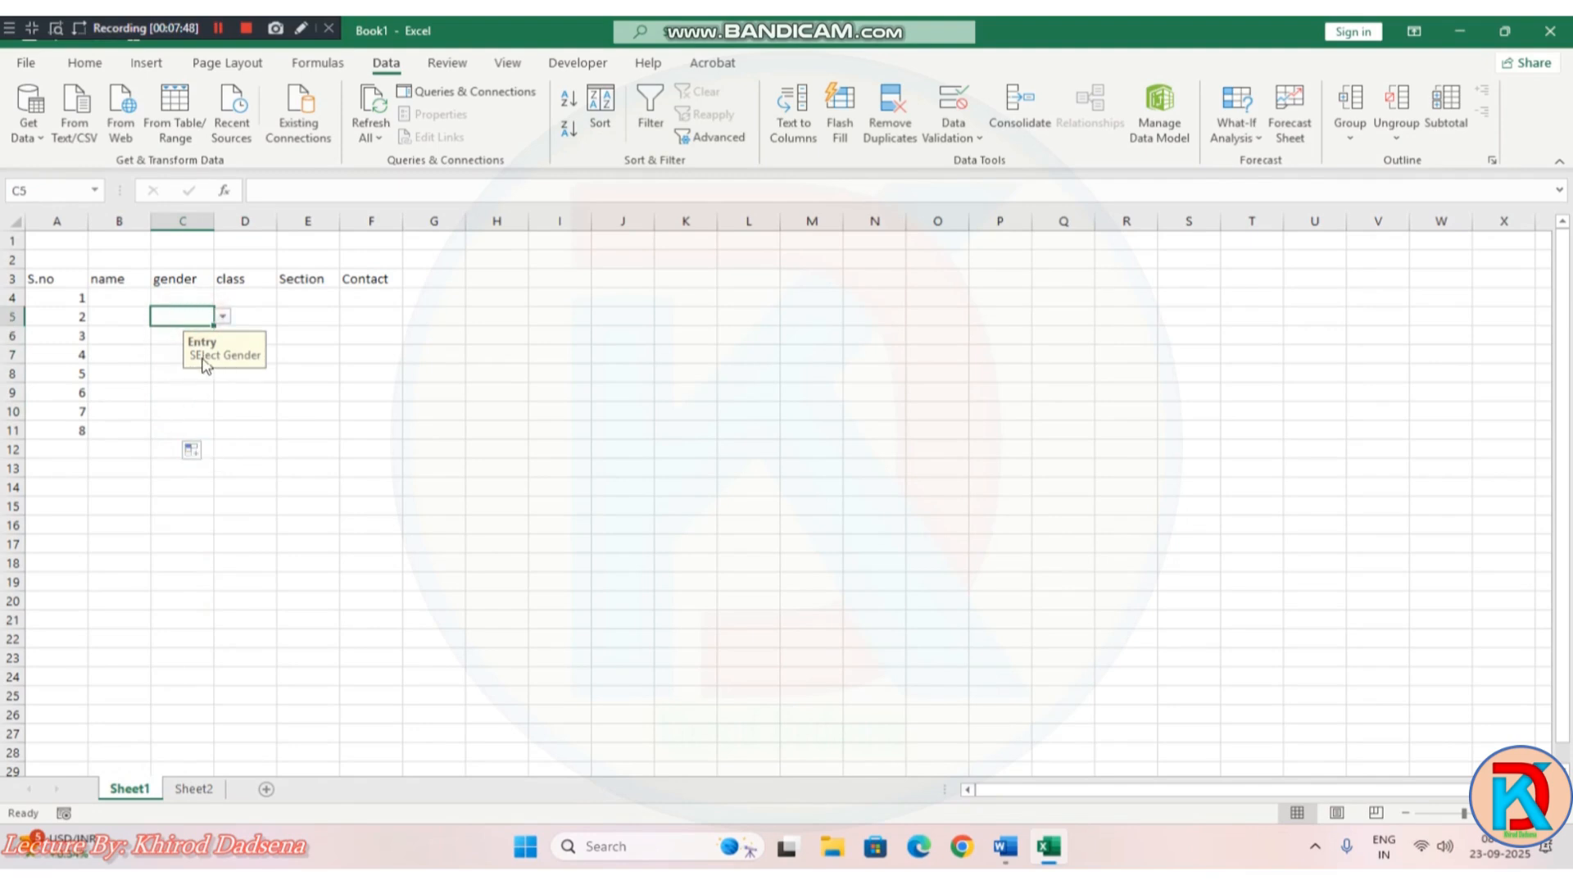
pyautogui.click(222, 316)
pyautogui.click(390, 366)
# Step: Restrict cell D4 with data validation to a list with the source =Class, without an input message or custom error alert
pyautogui.click(237, 295)
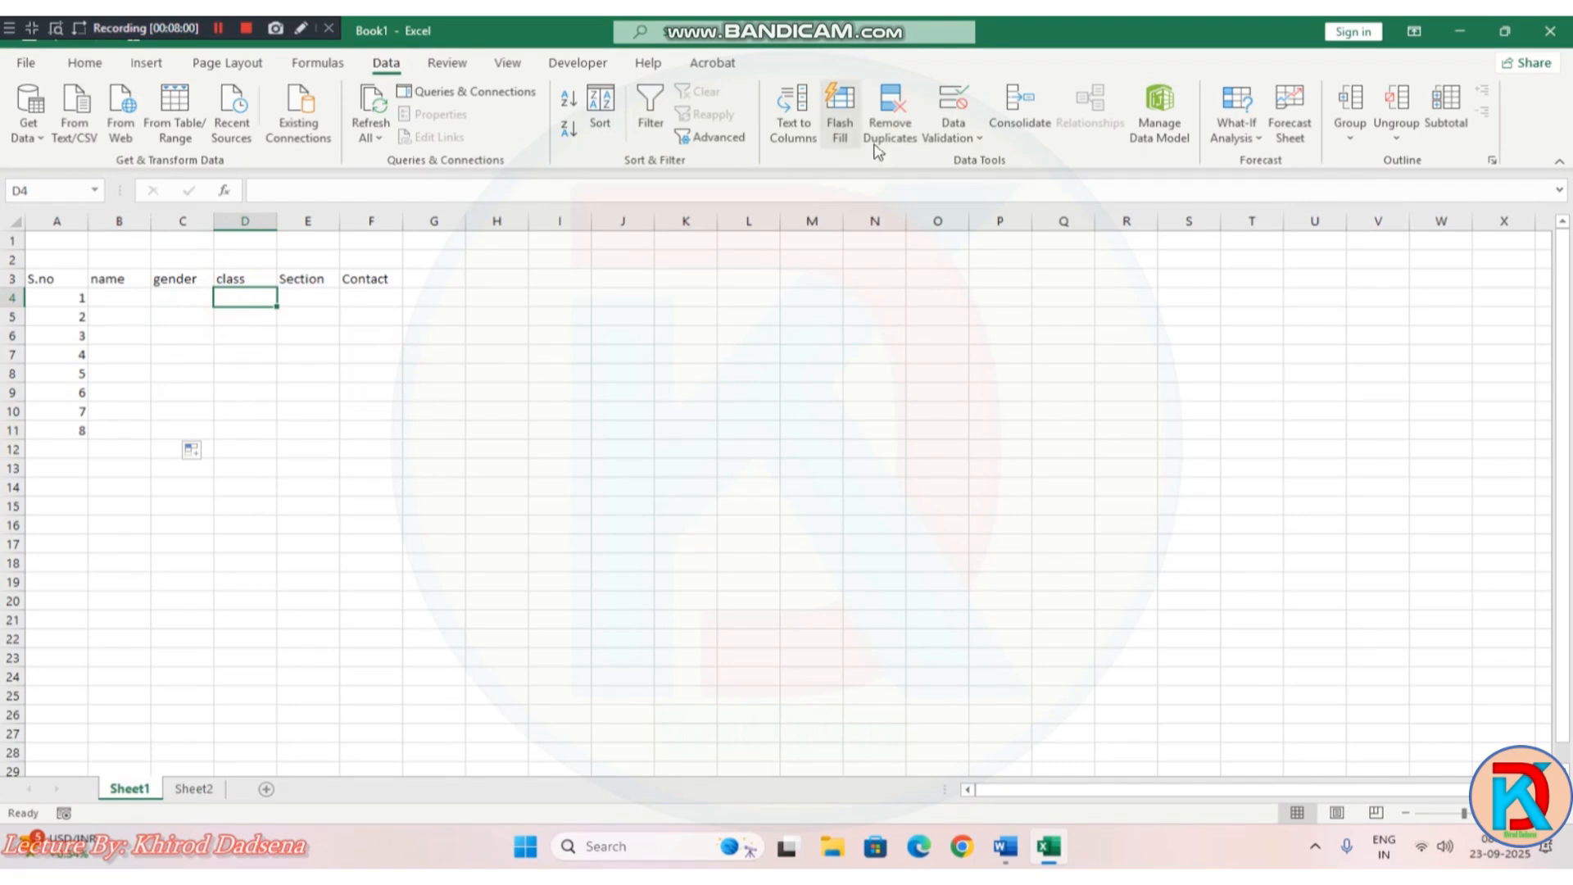
pyautogui.click(953, 106)
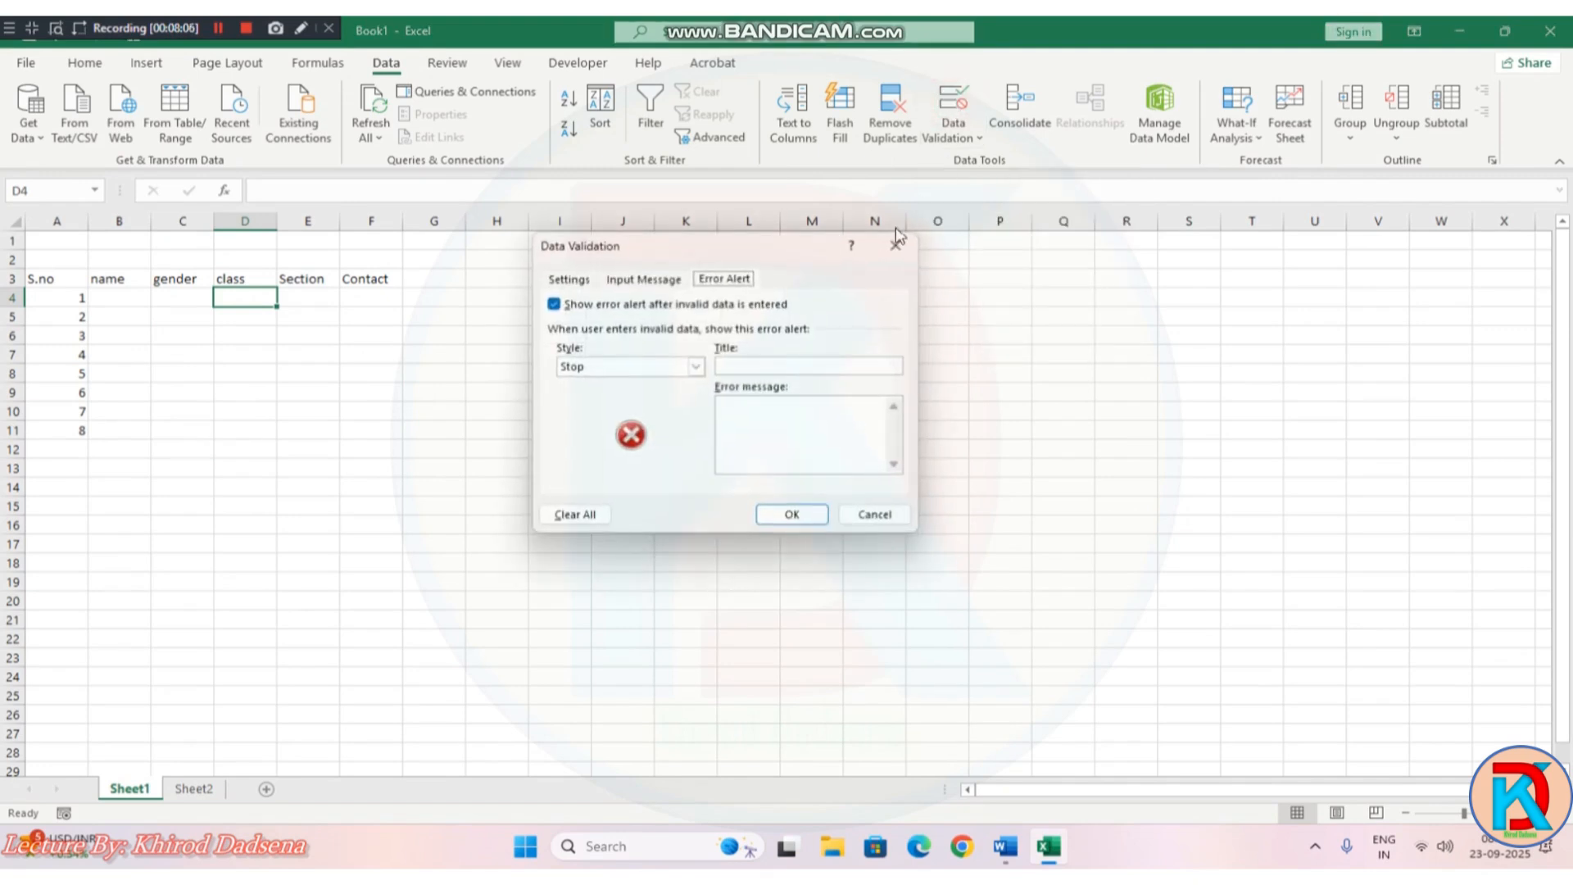
pyautogui.click(584, 282)
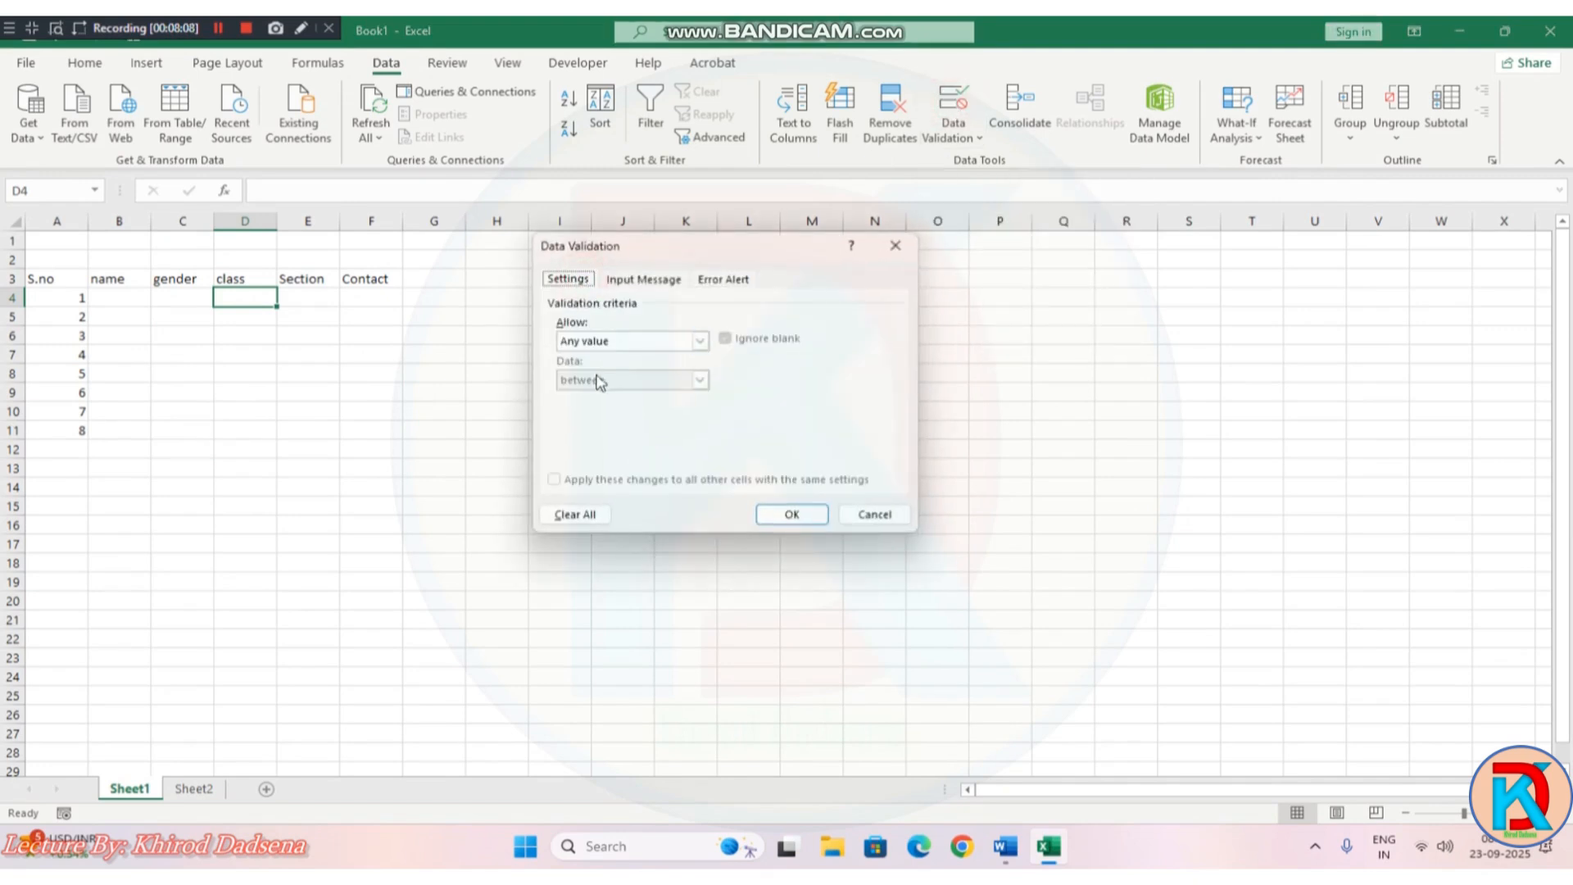
pyautogui.click(700, 340)
pyautogui.click(665, 395)
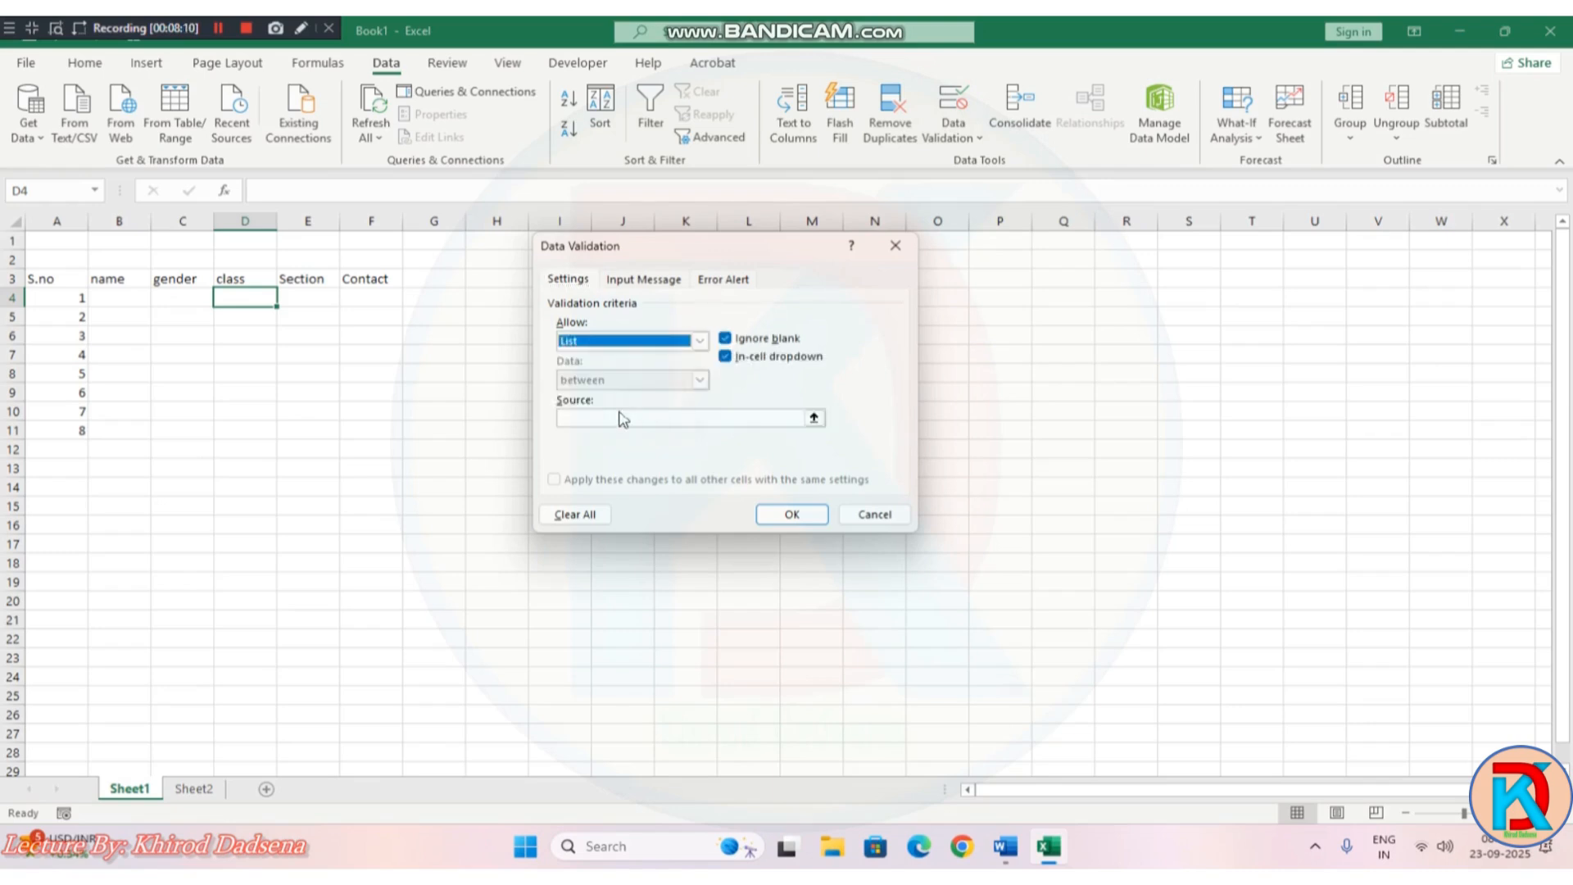
pyautogui.click(607, 421)
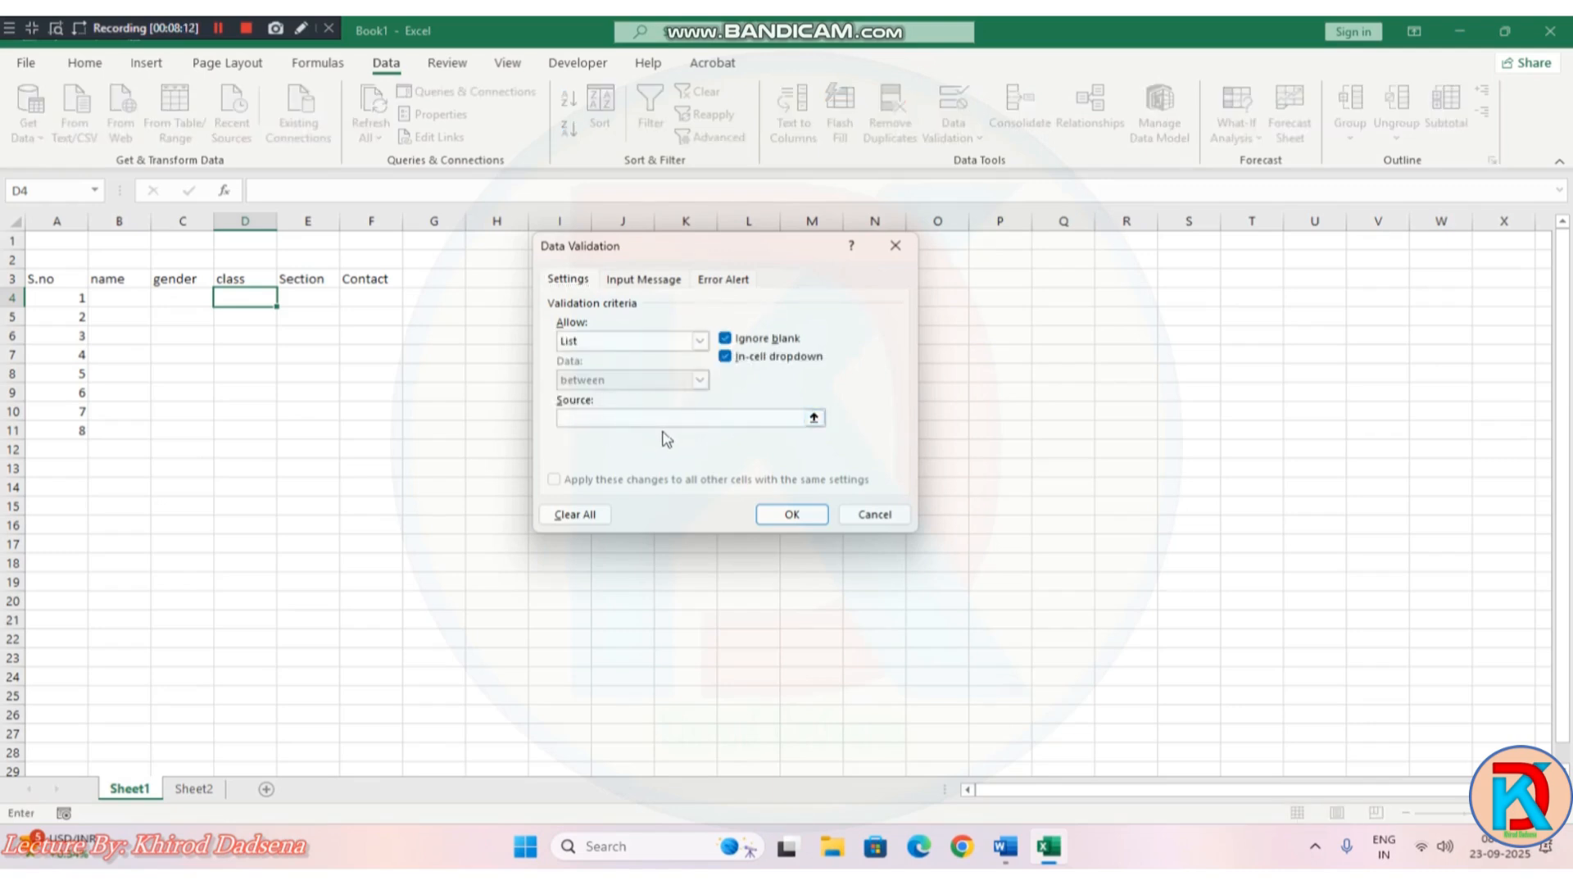
pyautogui.write('=Class')
pyautogui.click(652, 281)
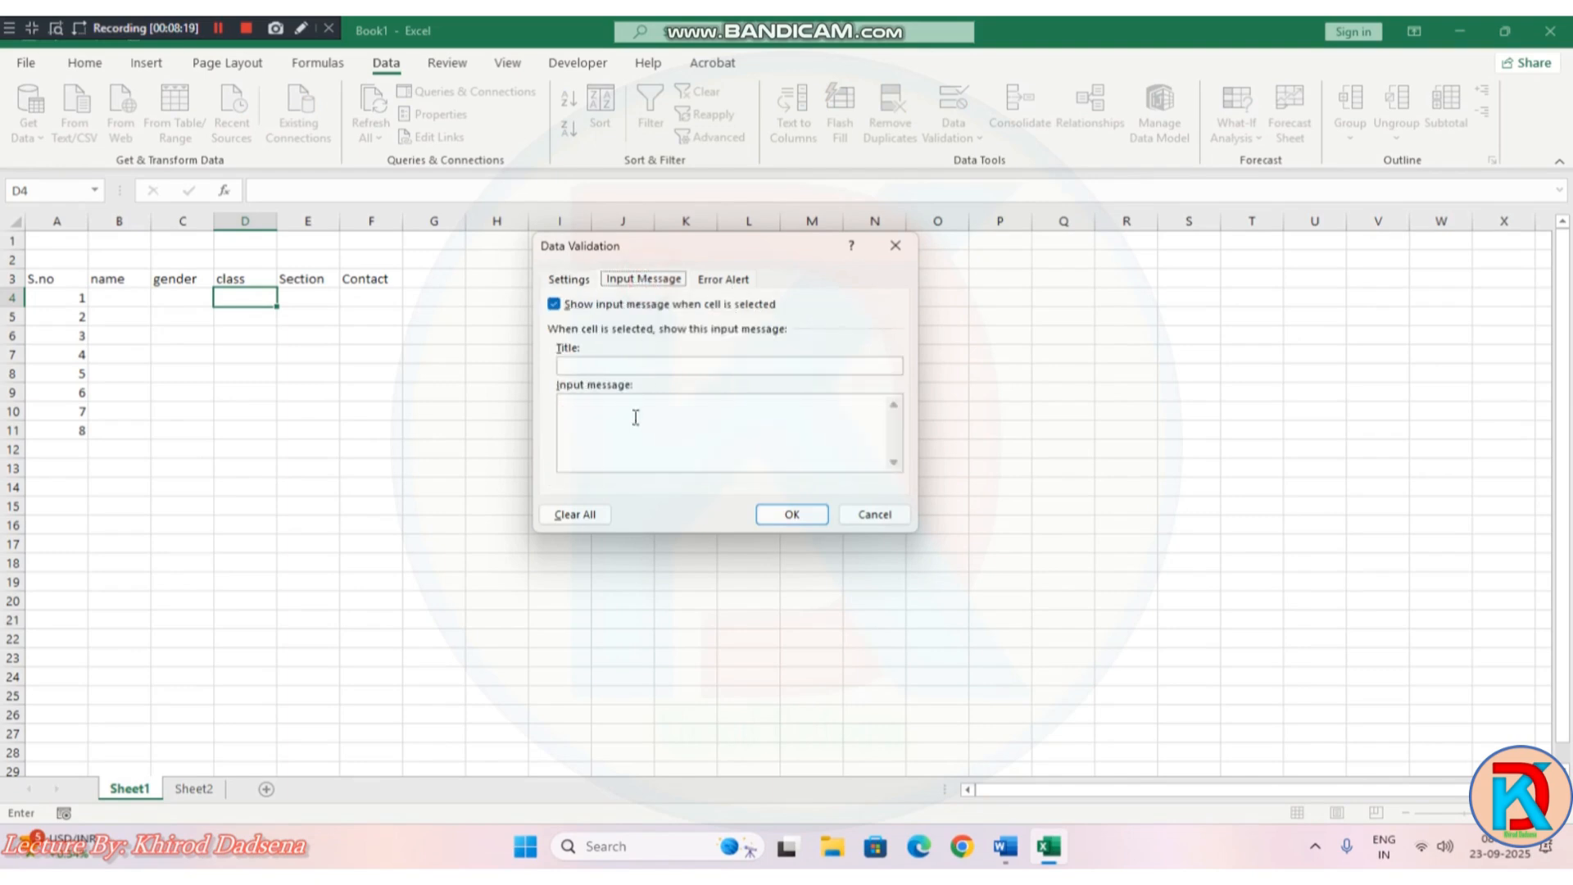
pyautogui.click(724, 280)
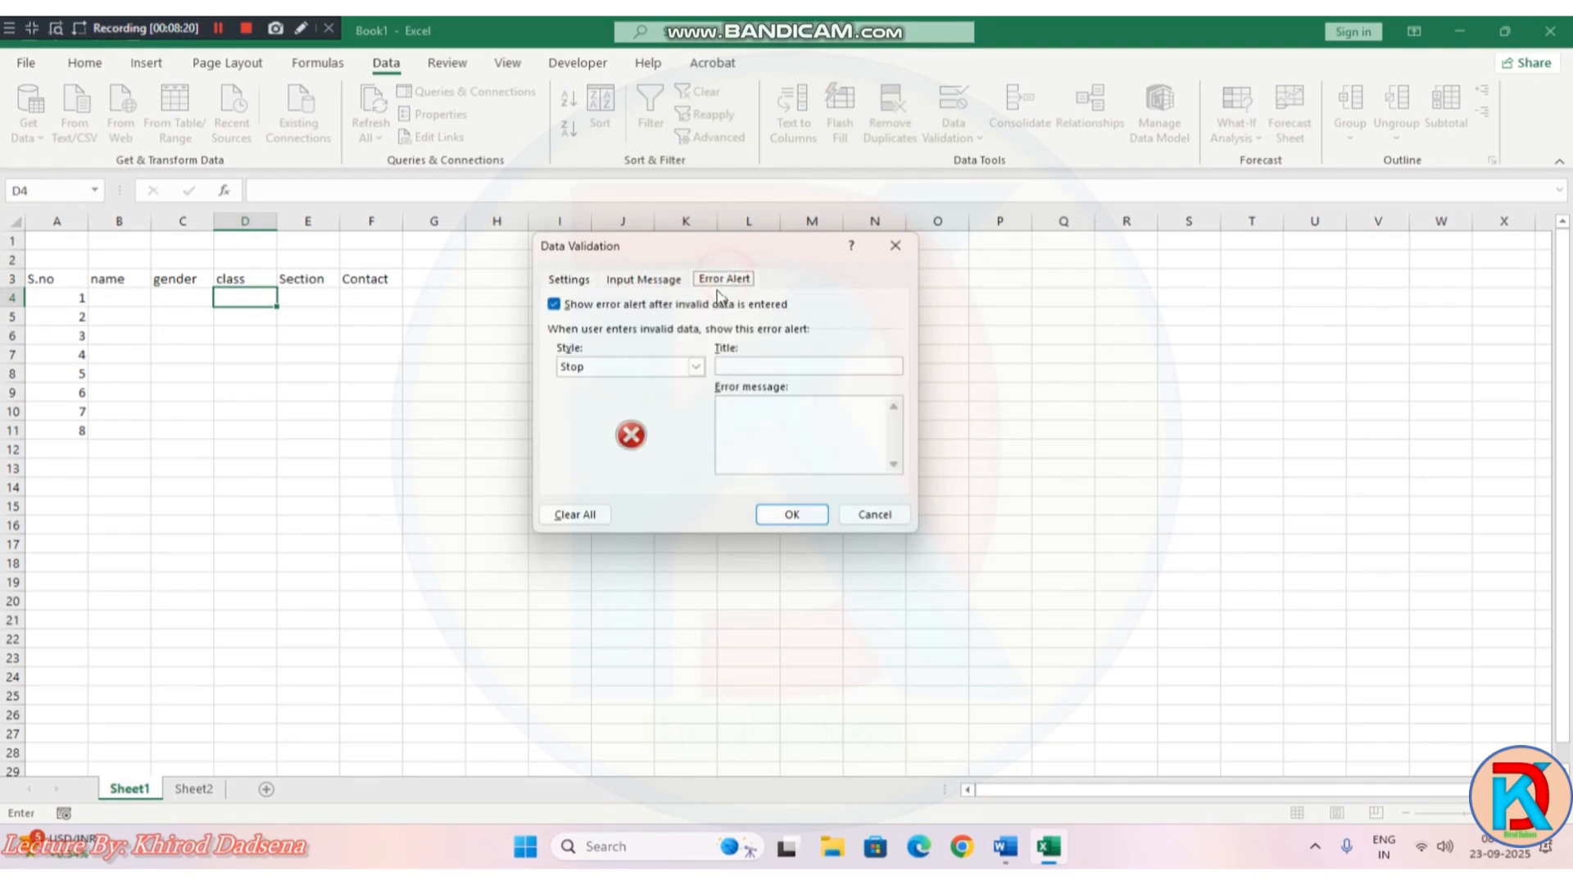
pyautogui.click(581, 282)
pyautogui.click(791, 514)
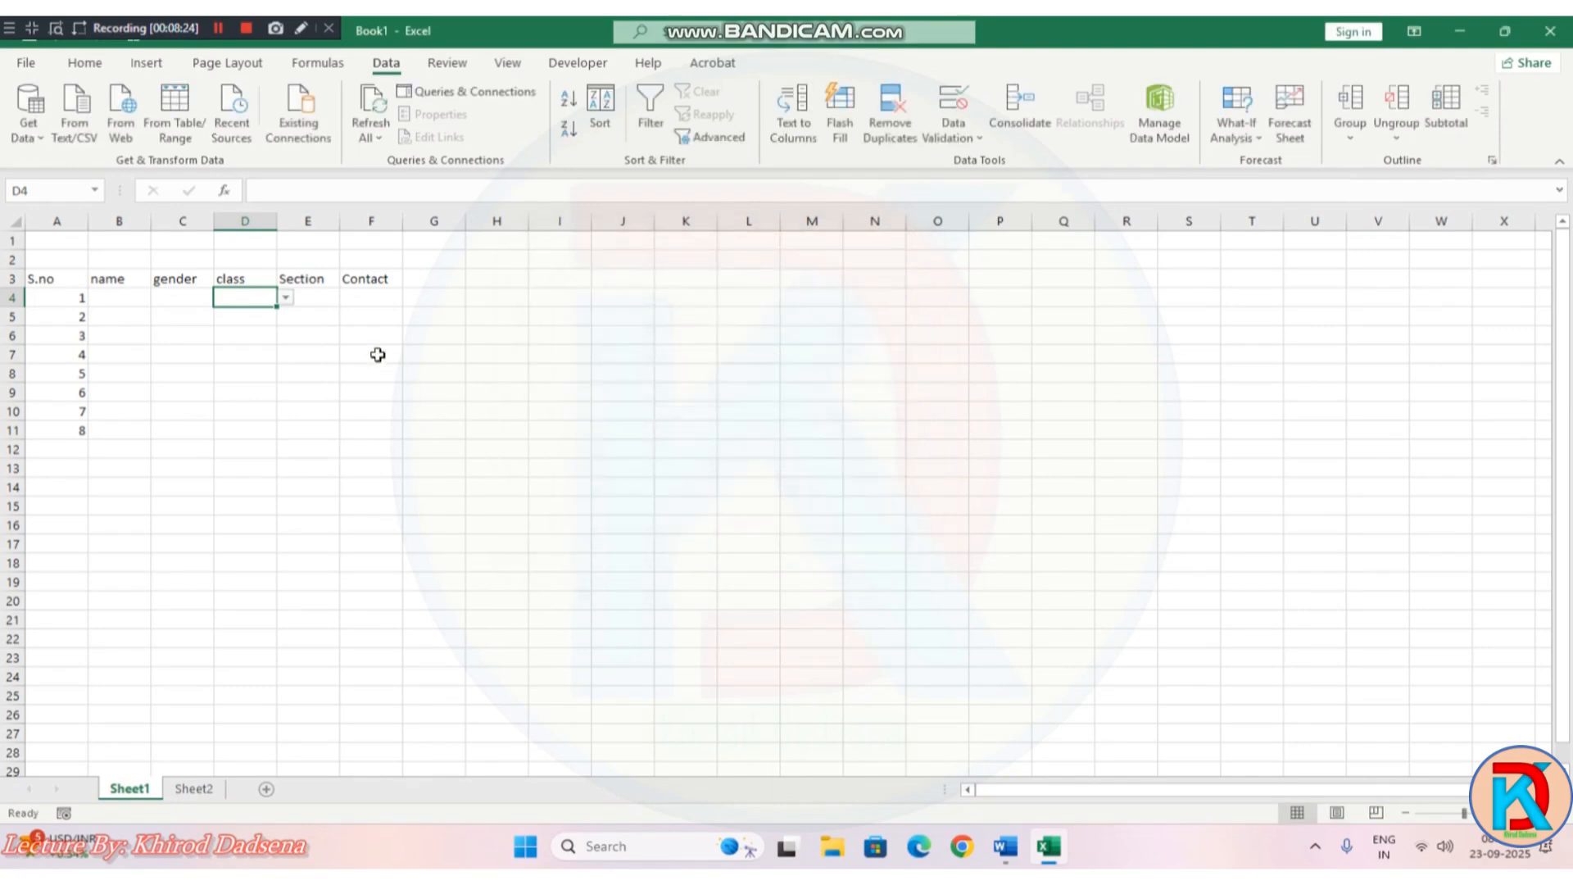
# Step: Check the class dropdown in D4 and copy its validation down to D11
pyautogui.click(285, 298)
pyautogui.click(321, 396)
pyautogui.click(256, 298)
pyautogui.moveTo(277, 308); pyautogui.dragTo(278, 437)
# Step: Restrict cell E4 with data validation to a list with the source =Section
pyautogui.click(321, 301)
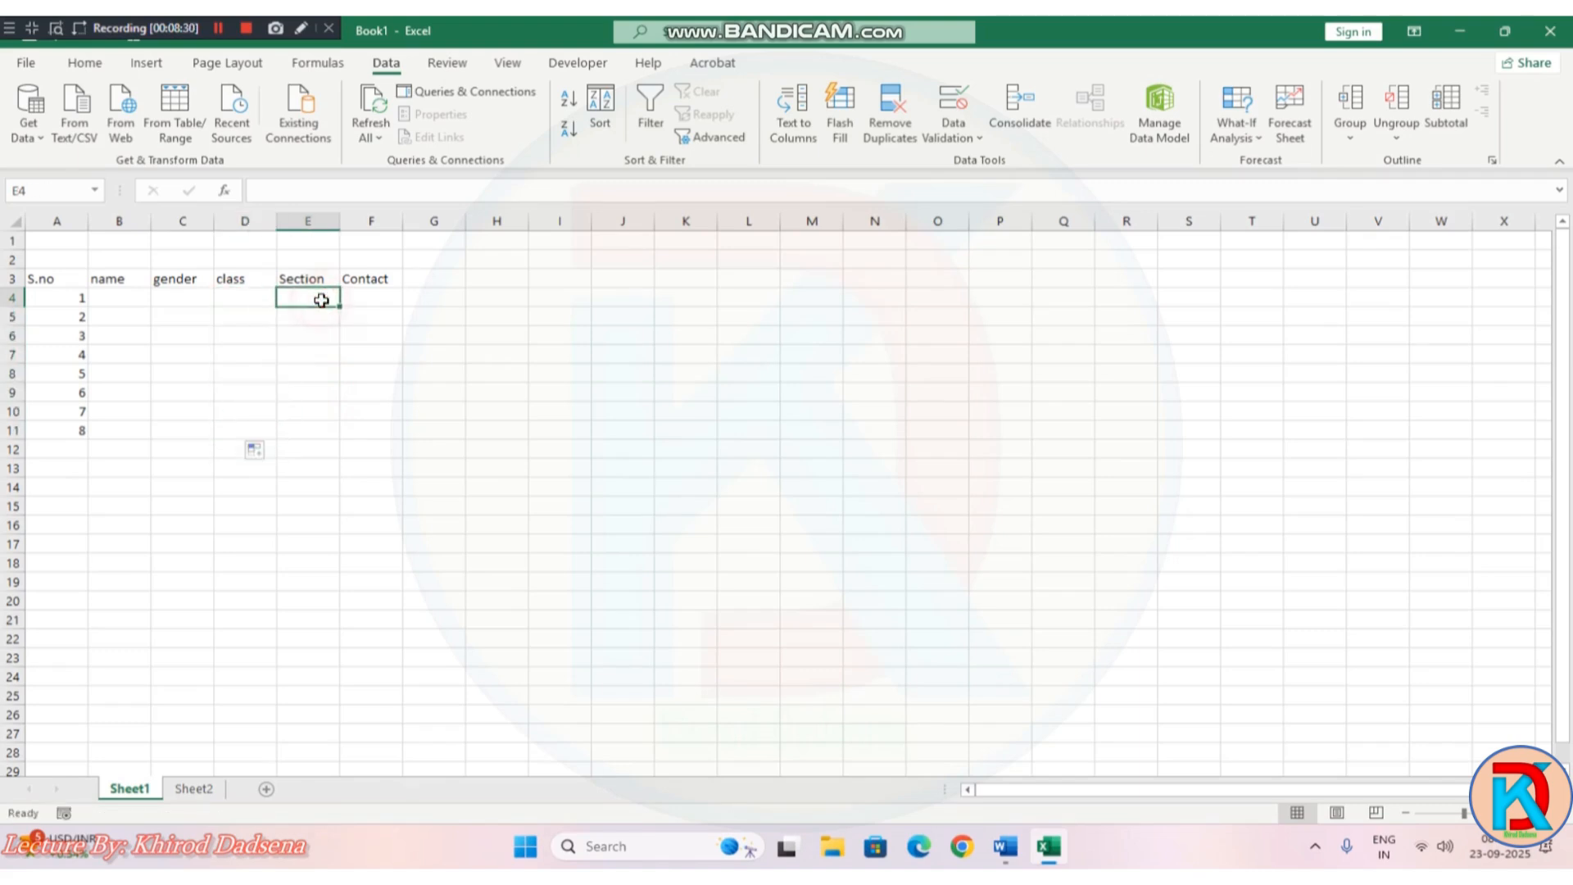
pyautogui.click(950, 102)
pyautogui.click(660, 342)
pyautogui.click(638, 395)
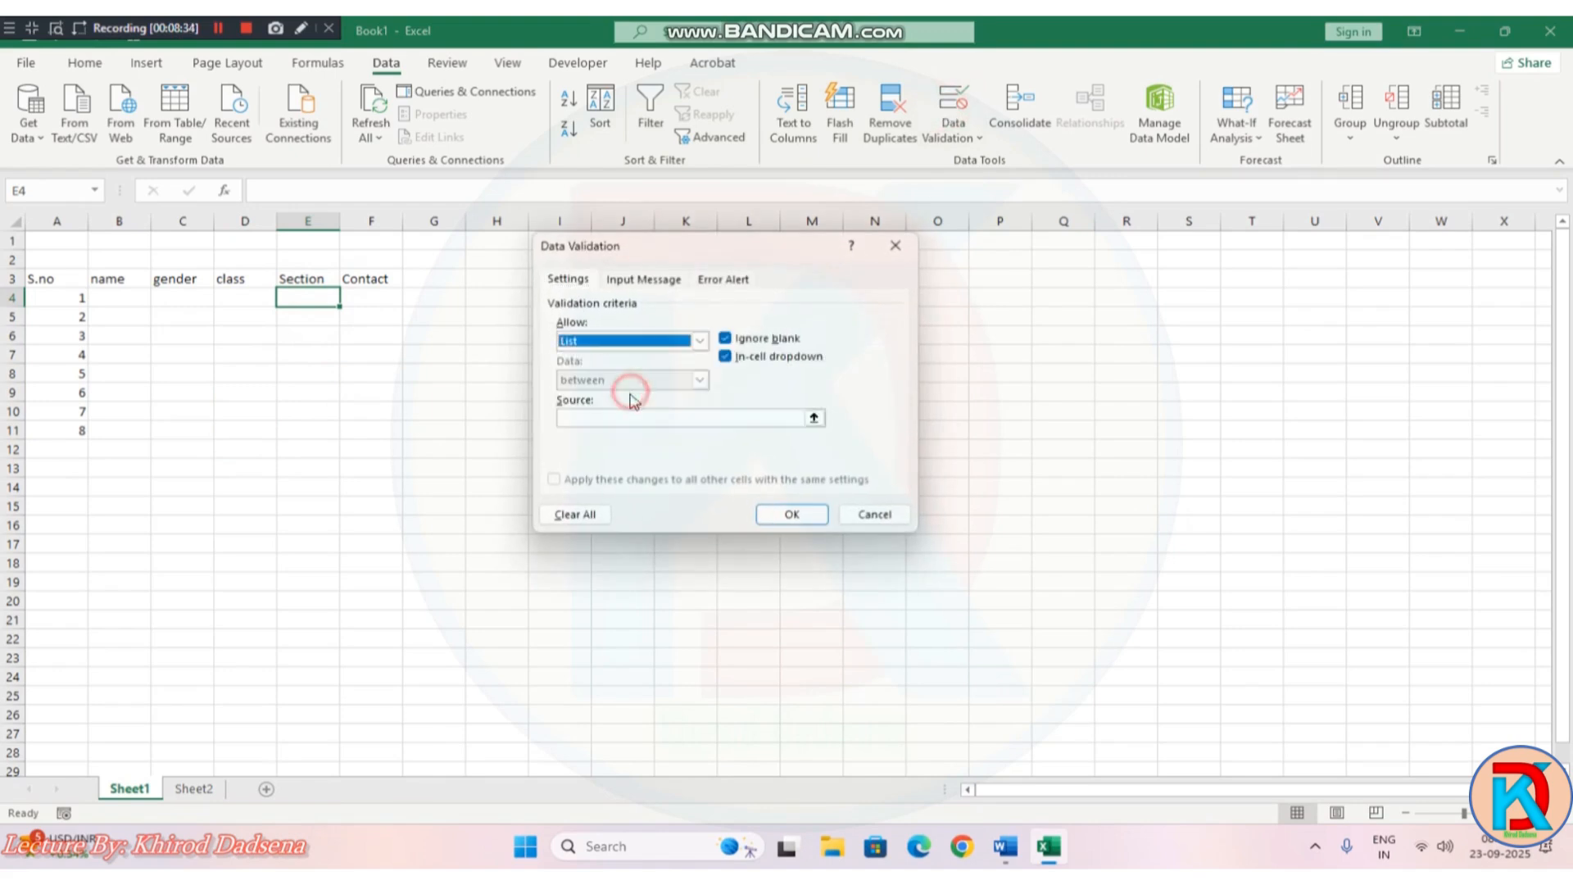
pyautogui.click(640, 421)
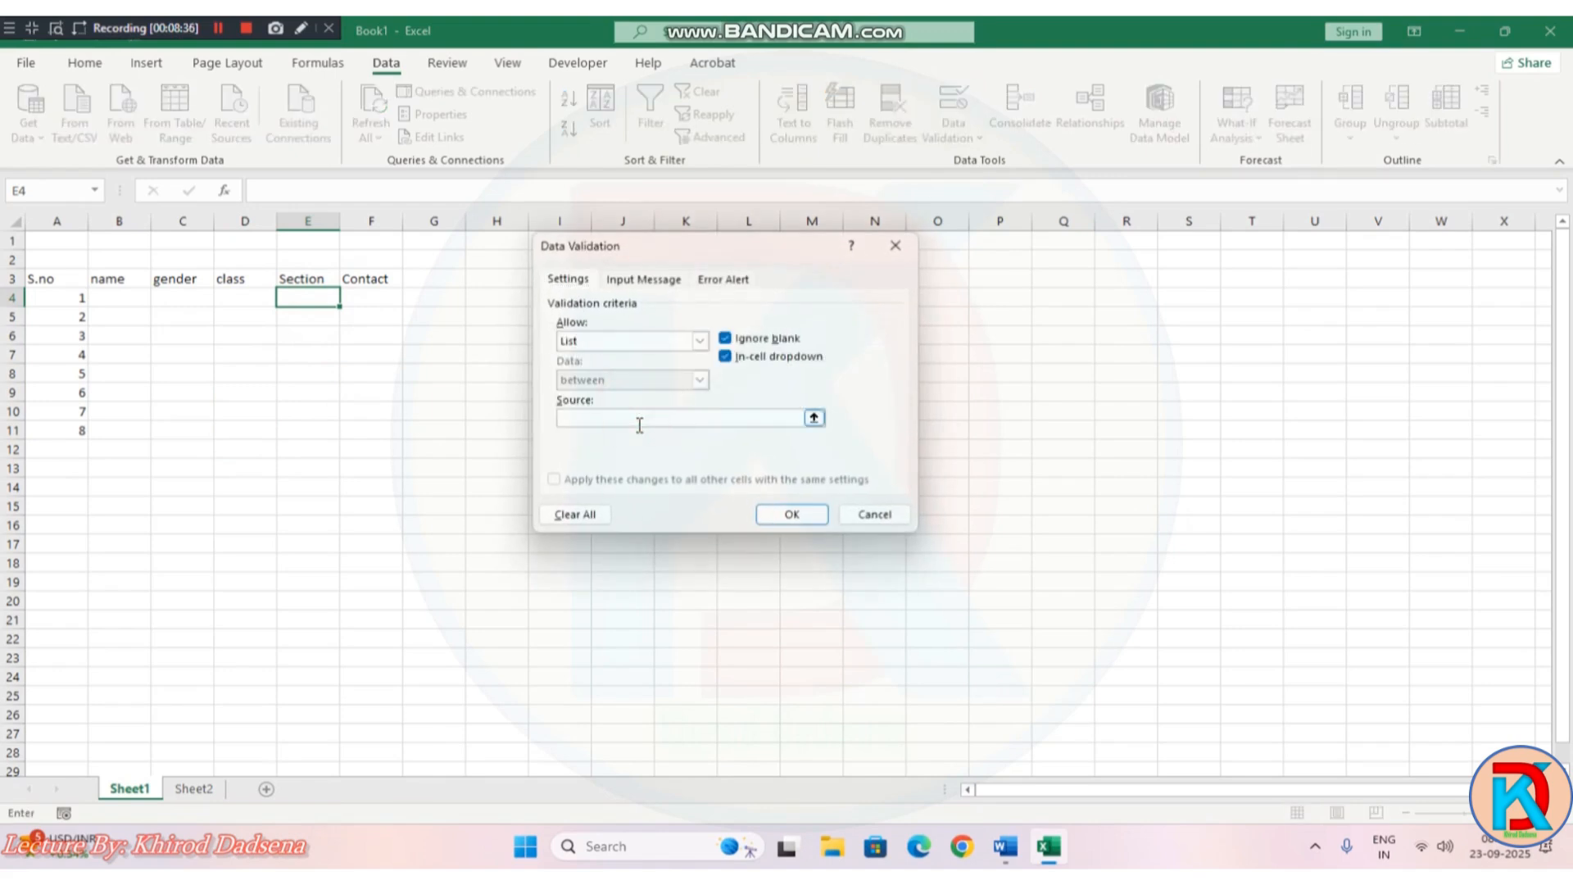
pyautogui.write('=Section')
pyautogui.click(792, 515)
pyautogui.click(381, 296)
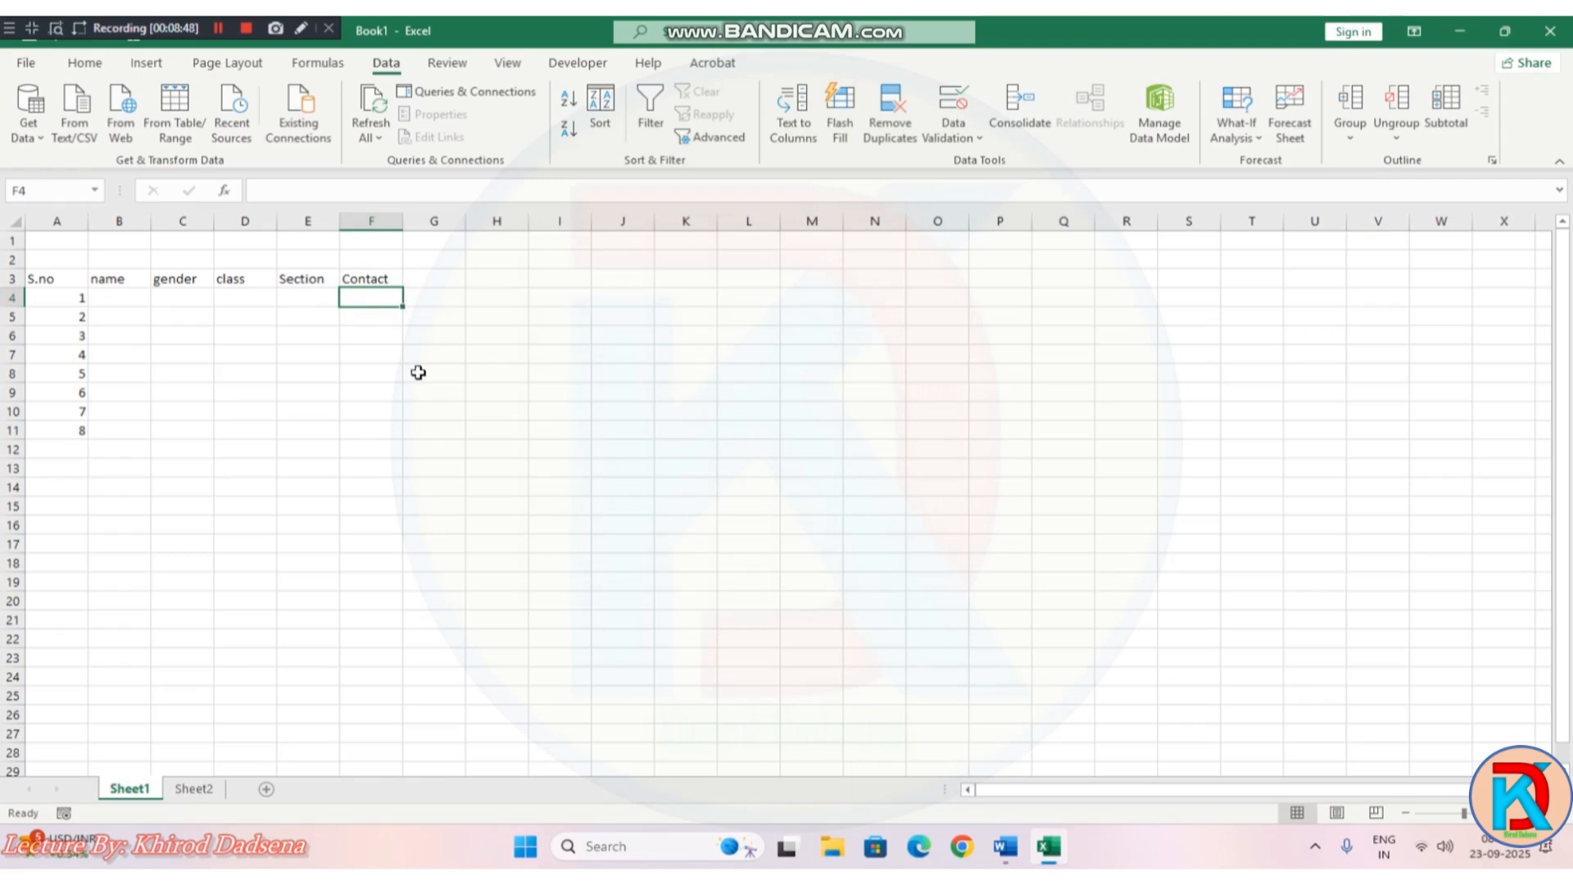
# Step: Restrict cell F4 with data validation to a text length between 10 and 10
pyautogui.click(960, 114)
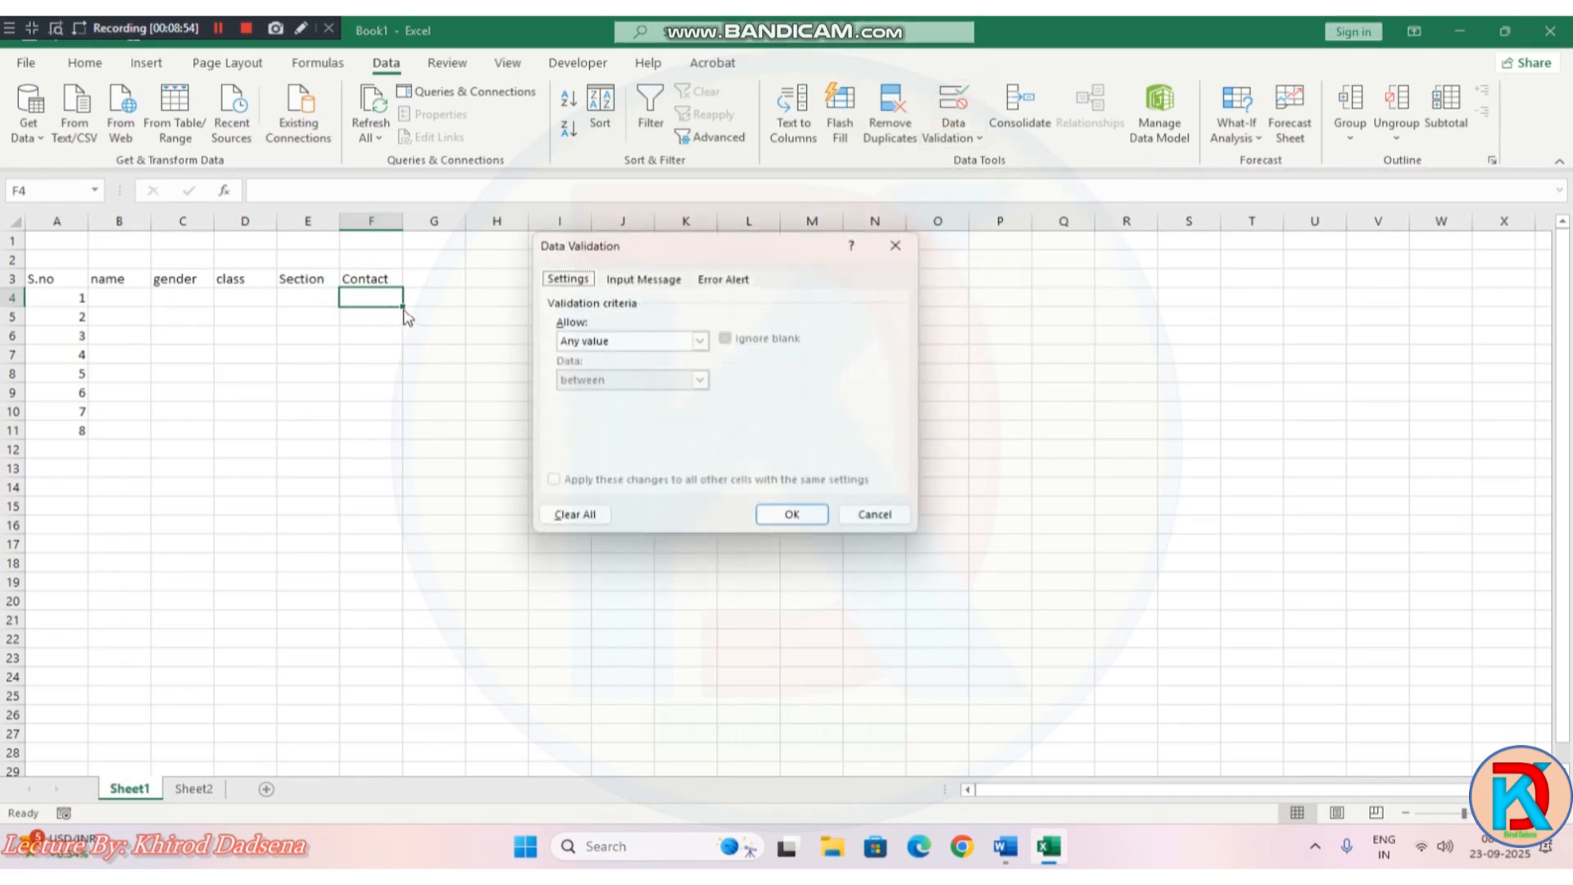
pyautogui.click(699, 341)
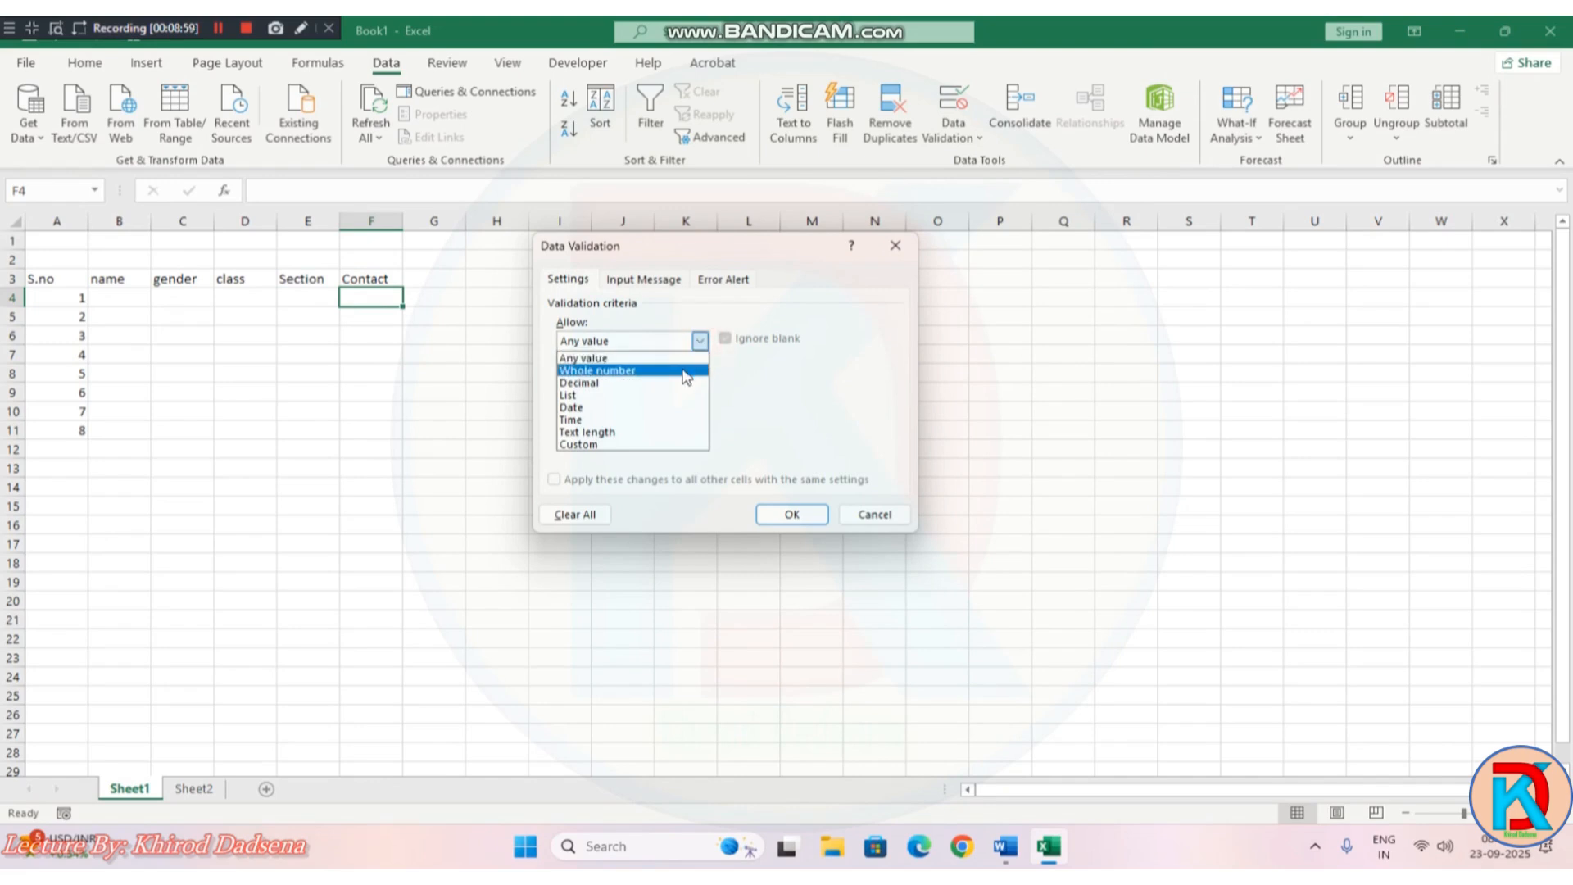
pyautogui.click(616, 432)
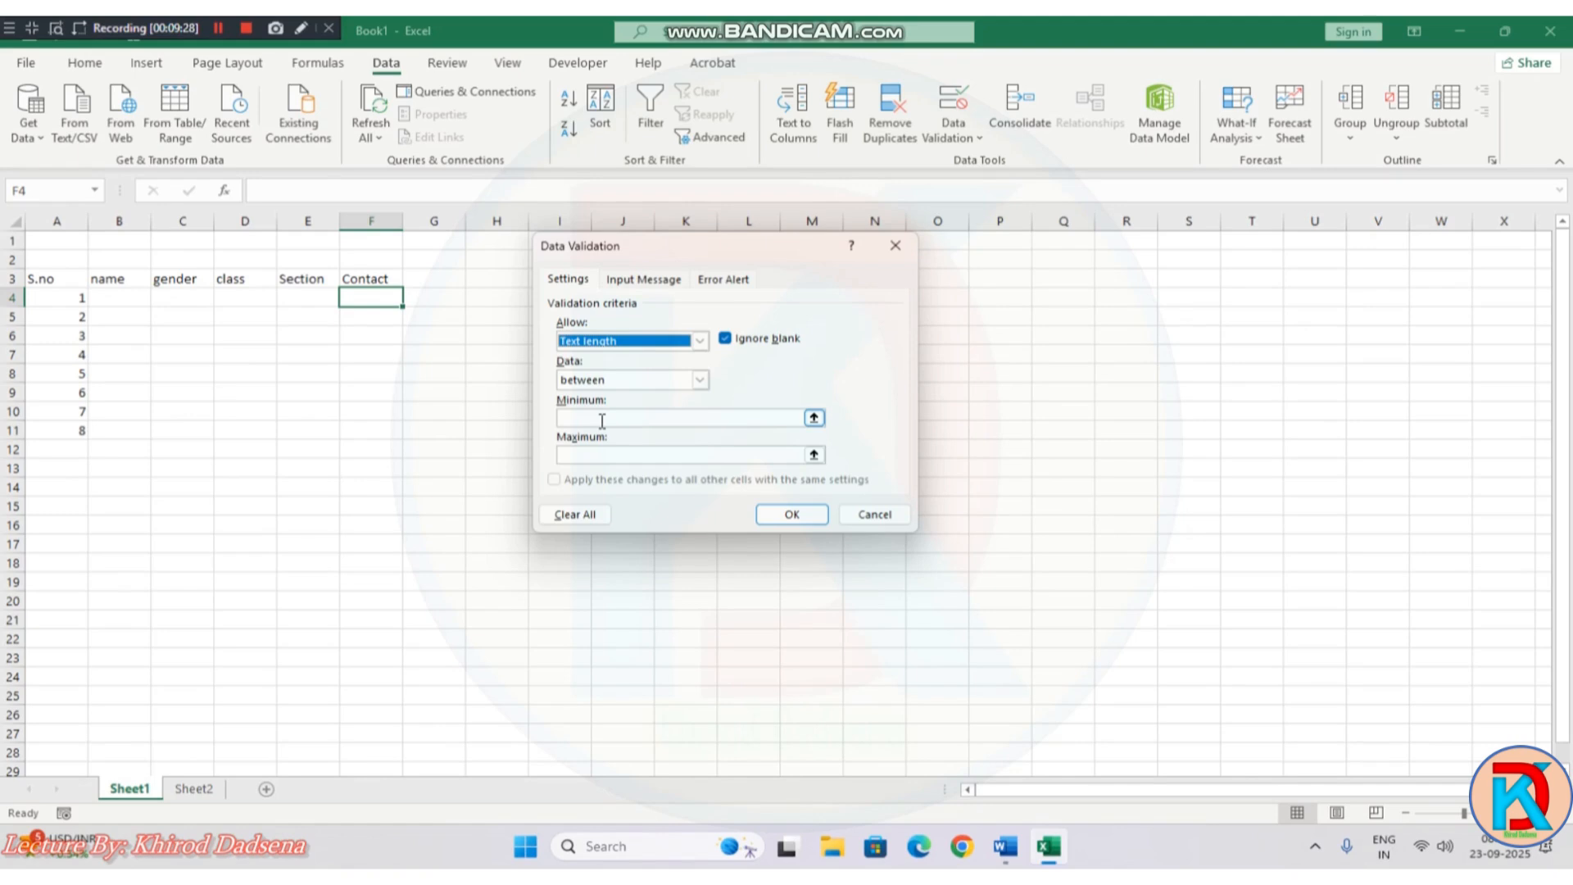
pyautogui.click(602, 421)
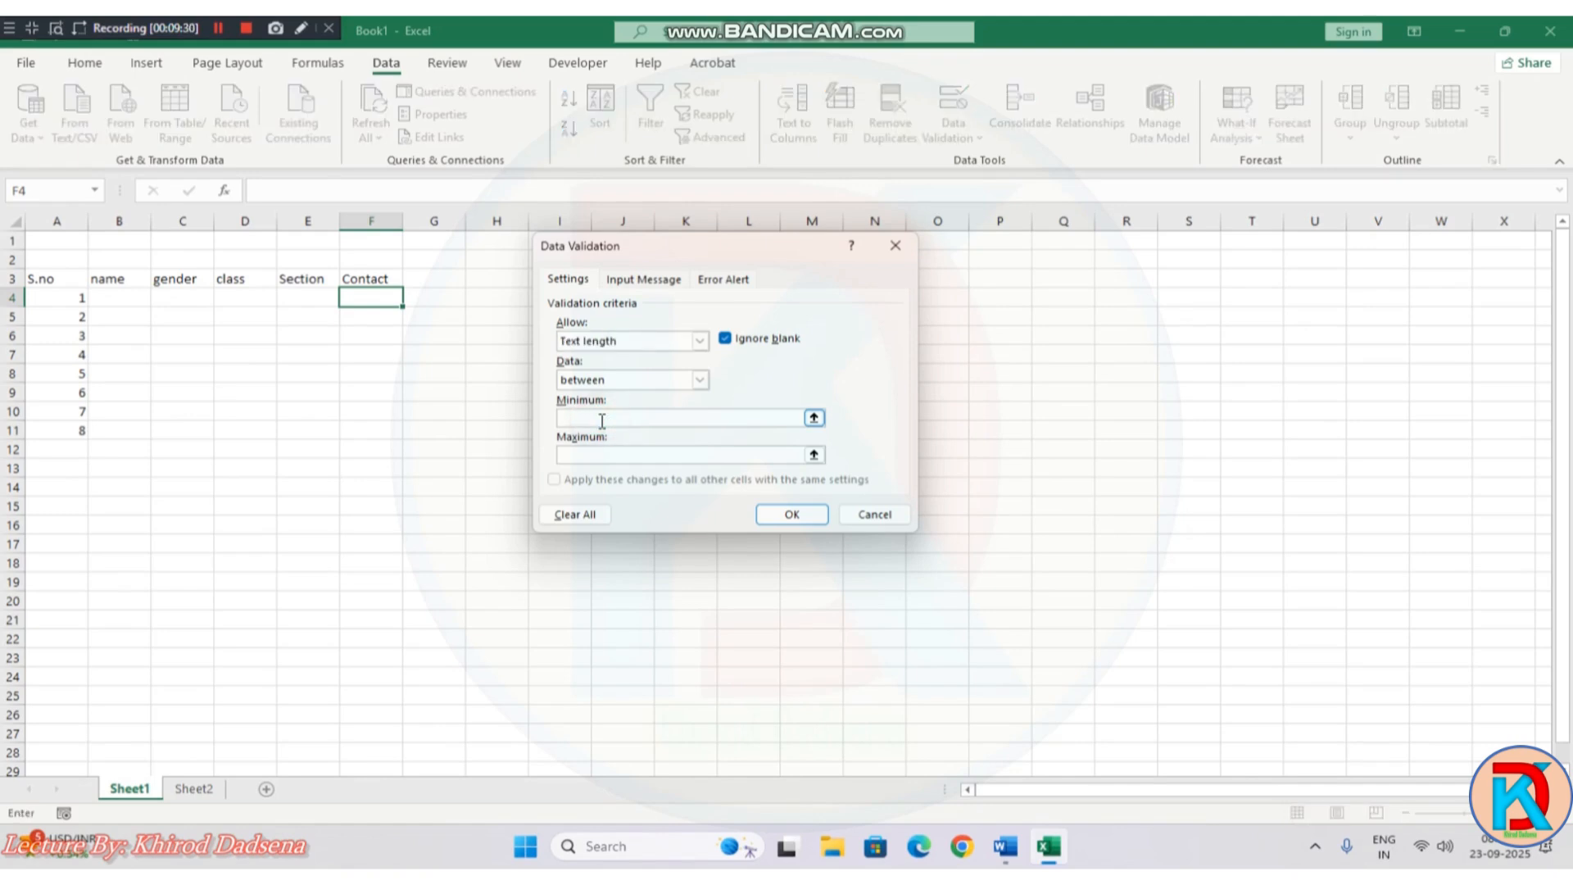
pyautogui.write('10')
pyautogui.click(602, 454)
pyautogui.write('10')
# Step: Write "Enter 10 digit contact number" as the title of the input message for F4
pyautogui.click(641, 282)
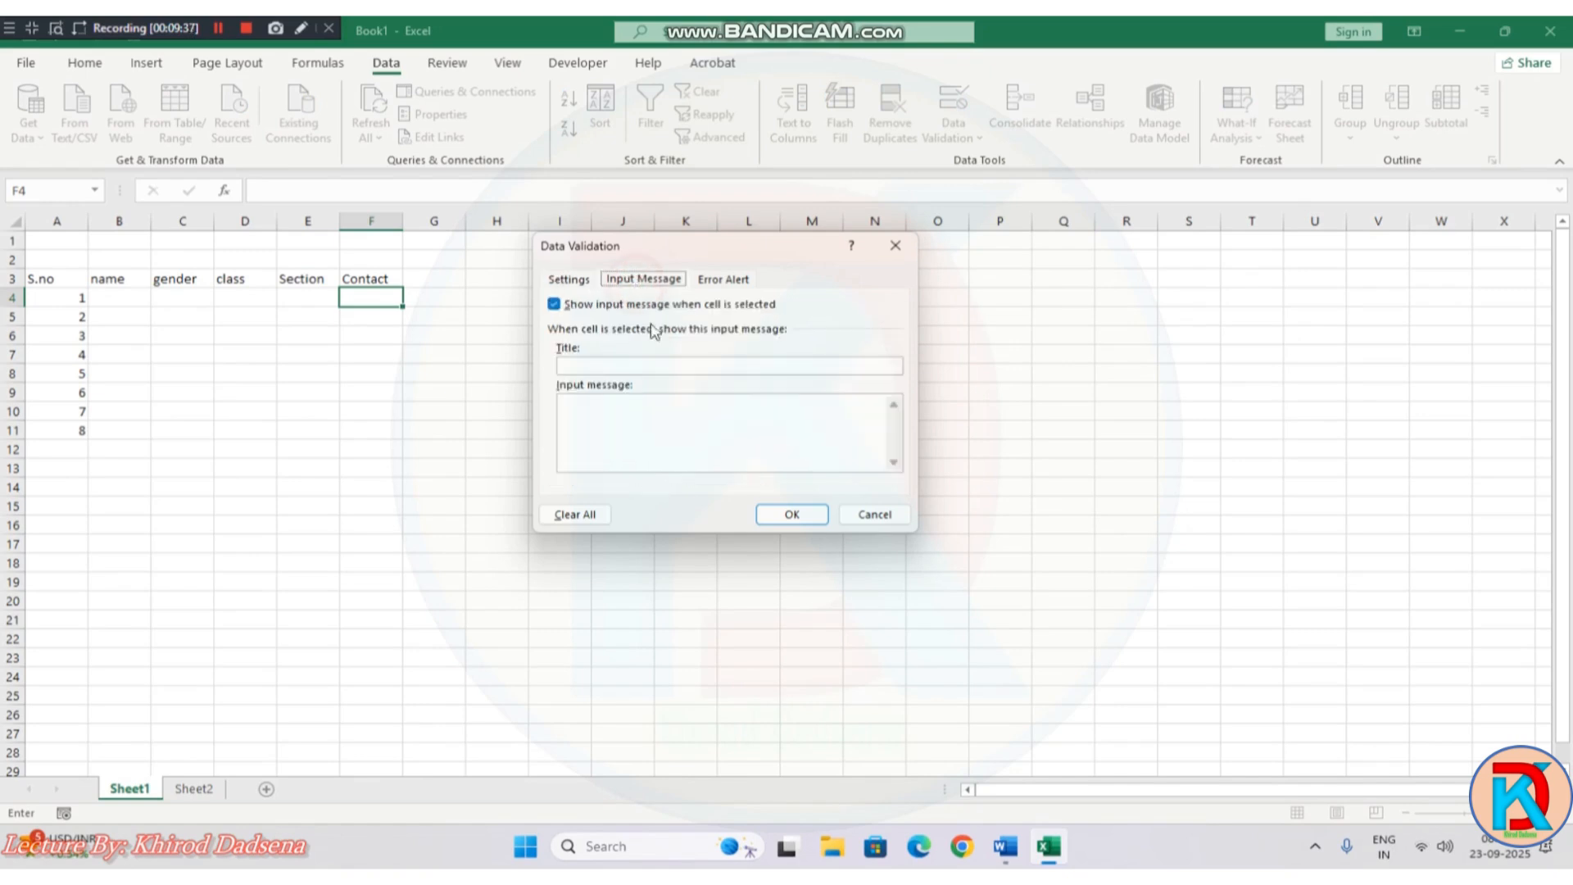
pyautogui.click(607, 363)
pyautogui.write('Enter 10digit contact nu,m')
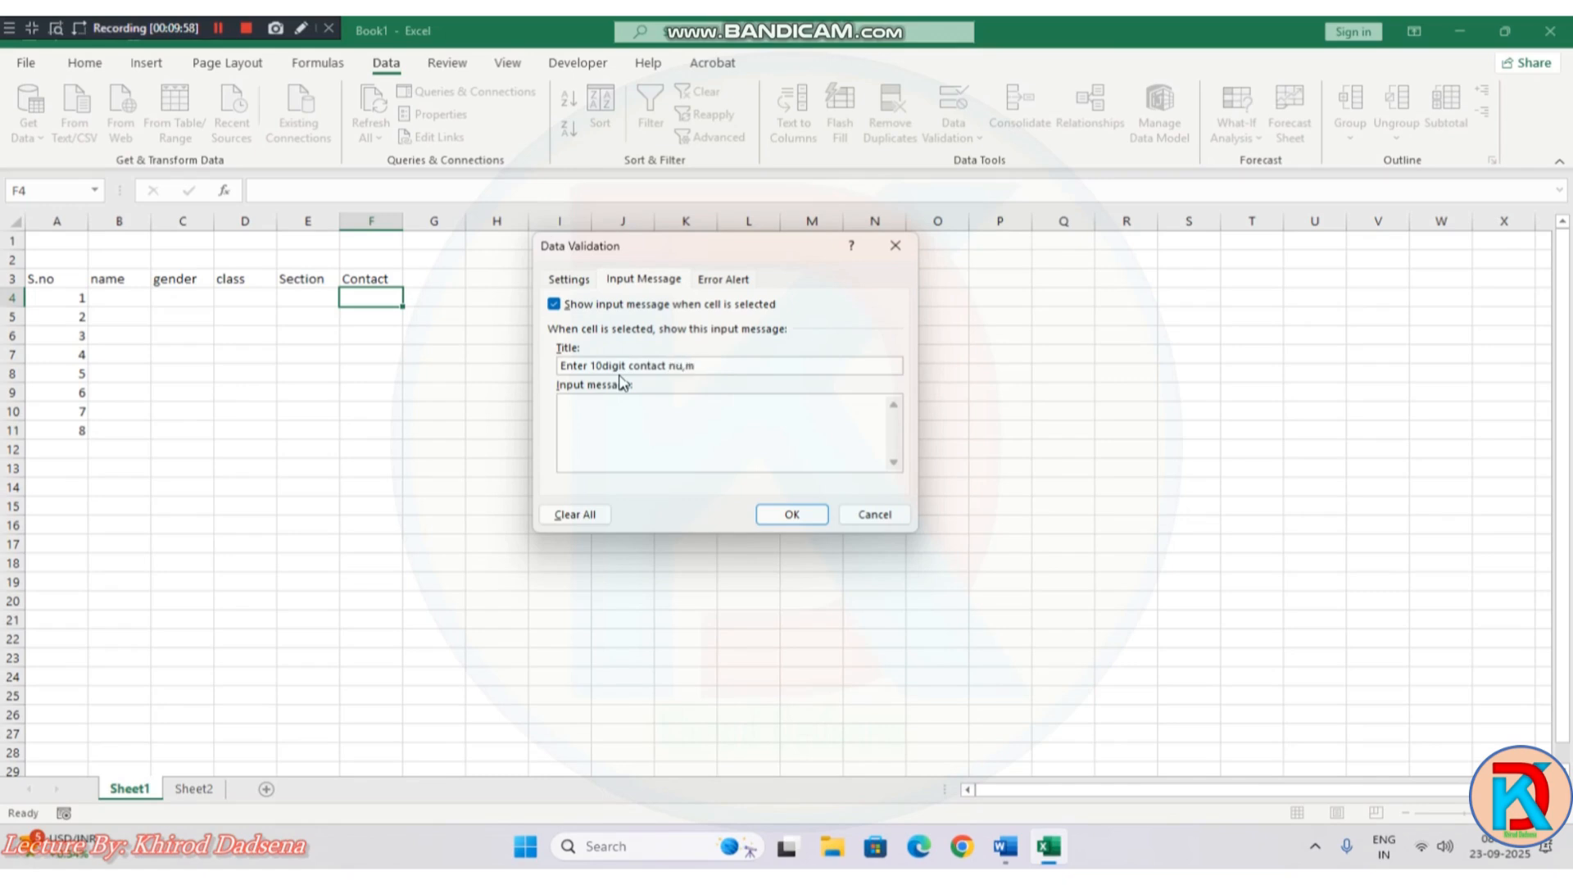
pyautogui.press('BackSpace')
pyautogui.press('BackSpace')
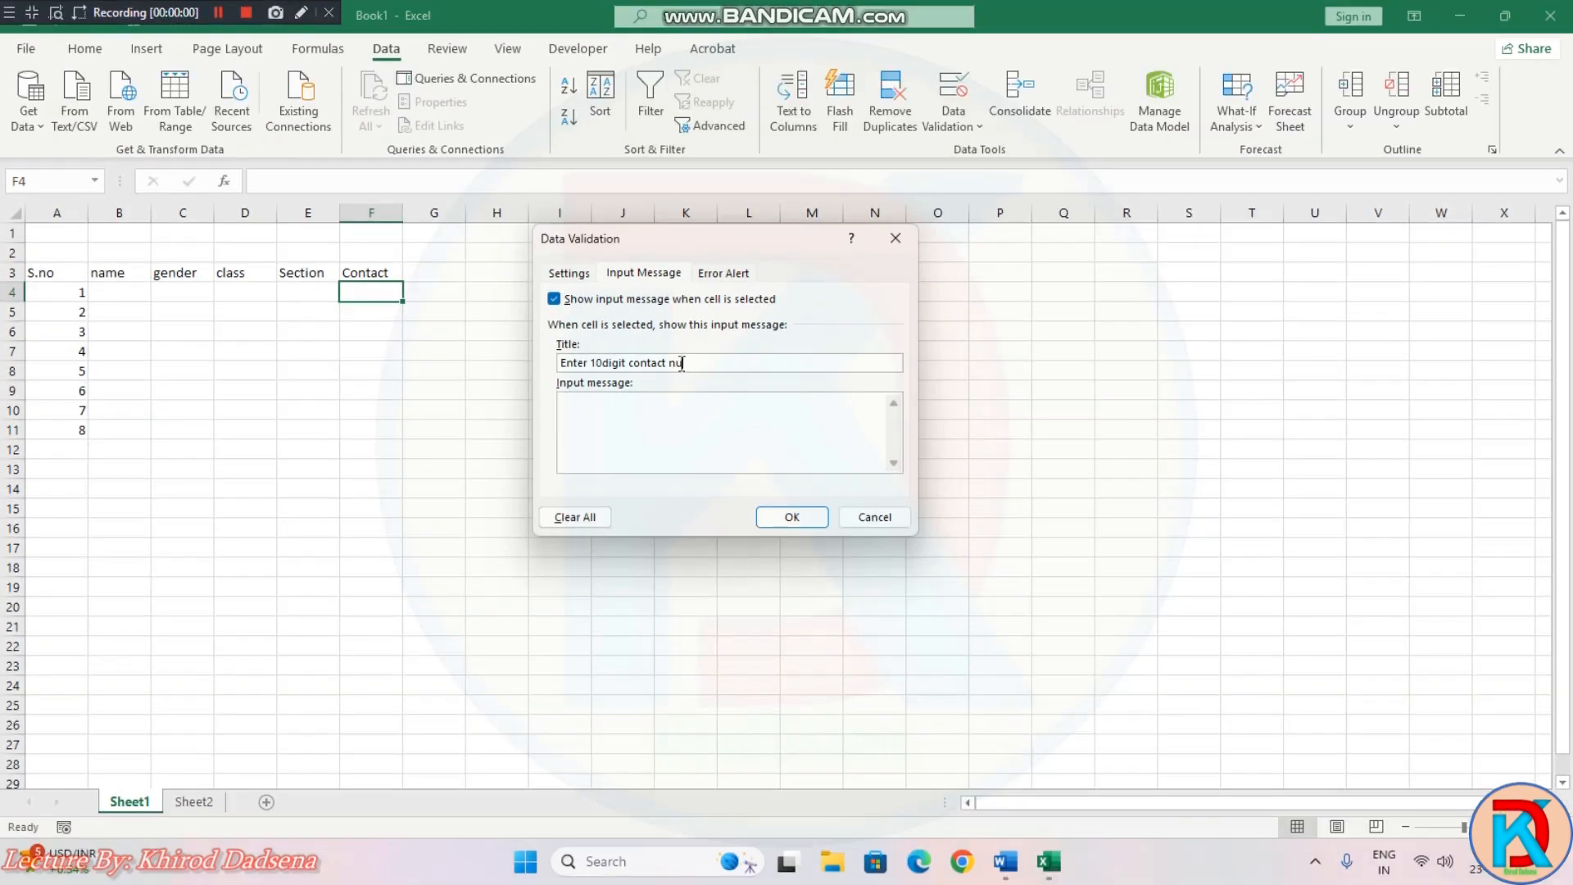
pyautogui.moveTo(684, 360); pyautogui.dragTo(632, 362)
pyautogui.click(607, 363)
pyautogui.click(695, 361)
pyautogui.write('mber')
# Step: Move the title text "Enter 10 digit contact number" into the input message body and title the message Entry
pyautogui.moveTo(714, 361); pyautogui.dragTo(504, 370)
pyautogui.hotkey('ctrl', 'c')
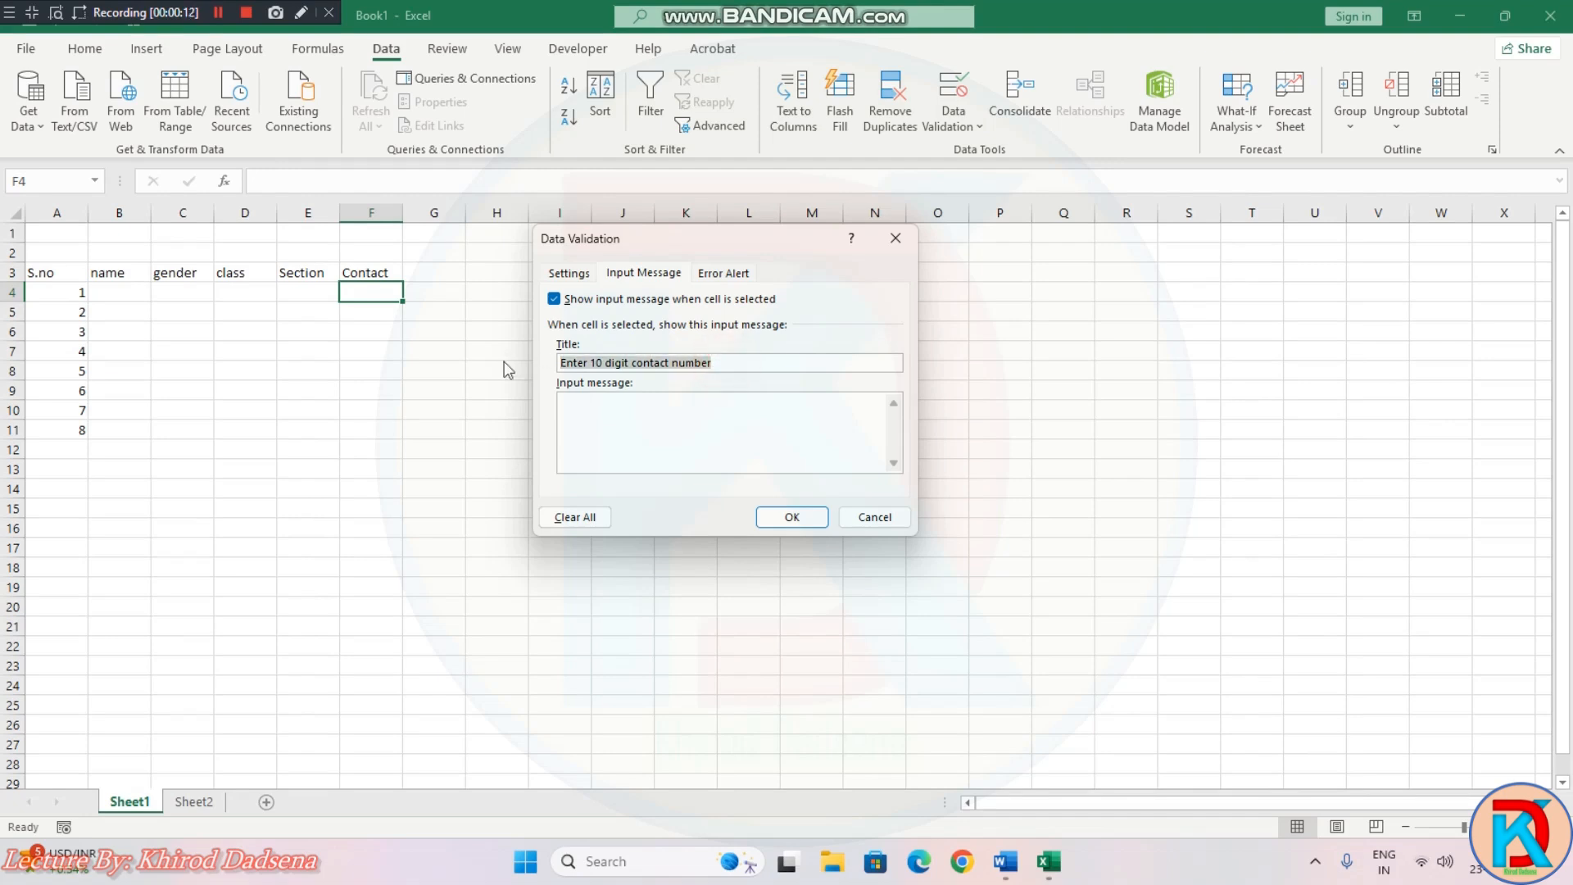
pyautogui.press('BackSpace')
pyautogui.click(578, 404)
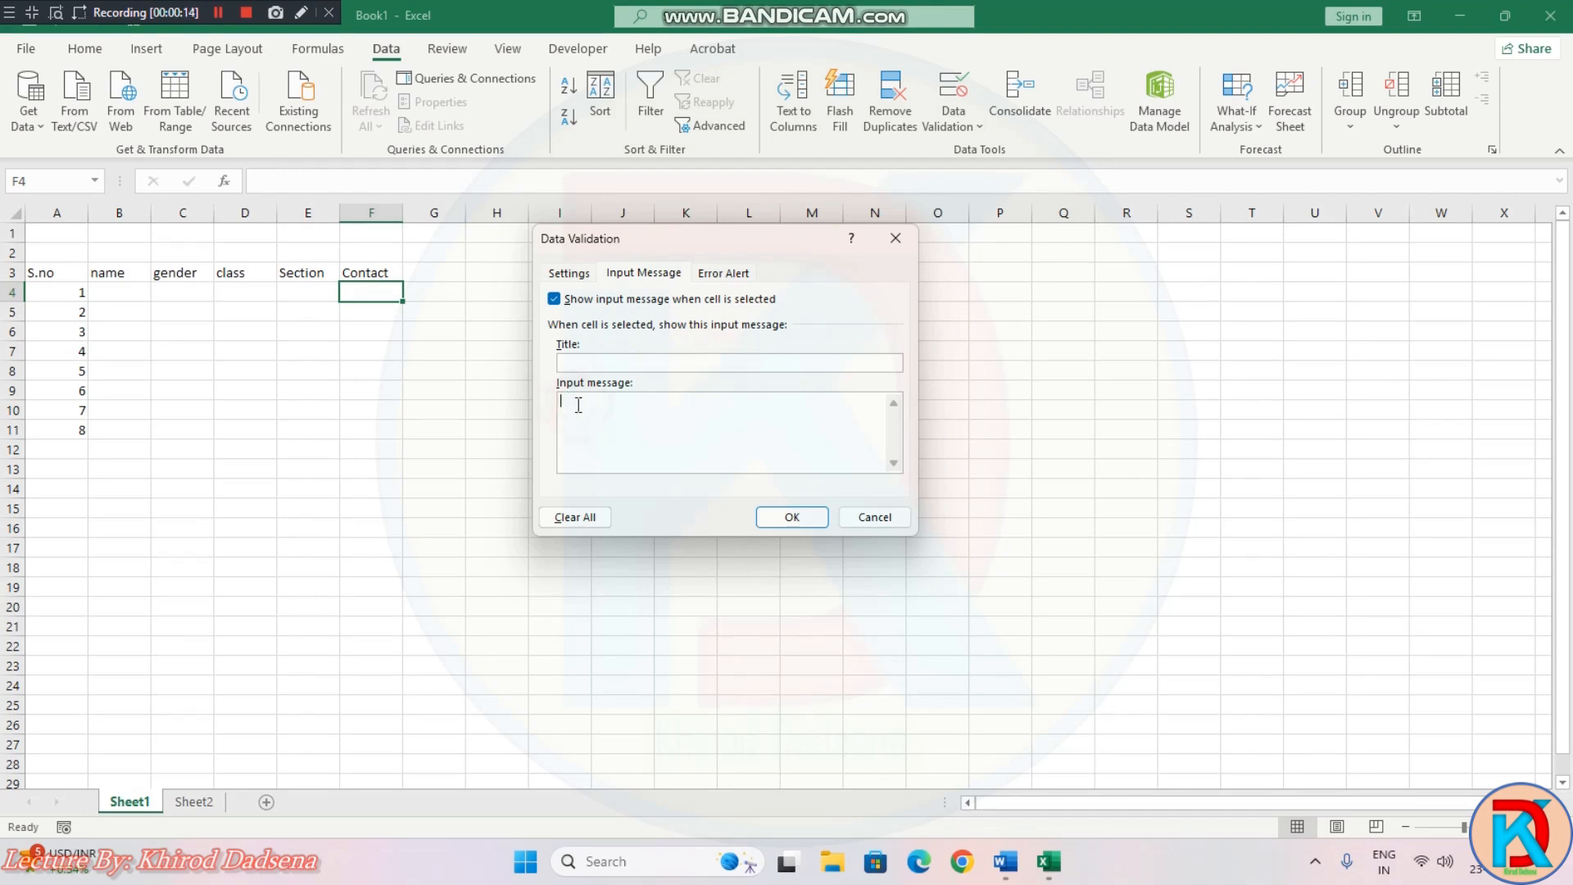
pyautogui.hotkey('ctrl', 'v')
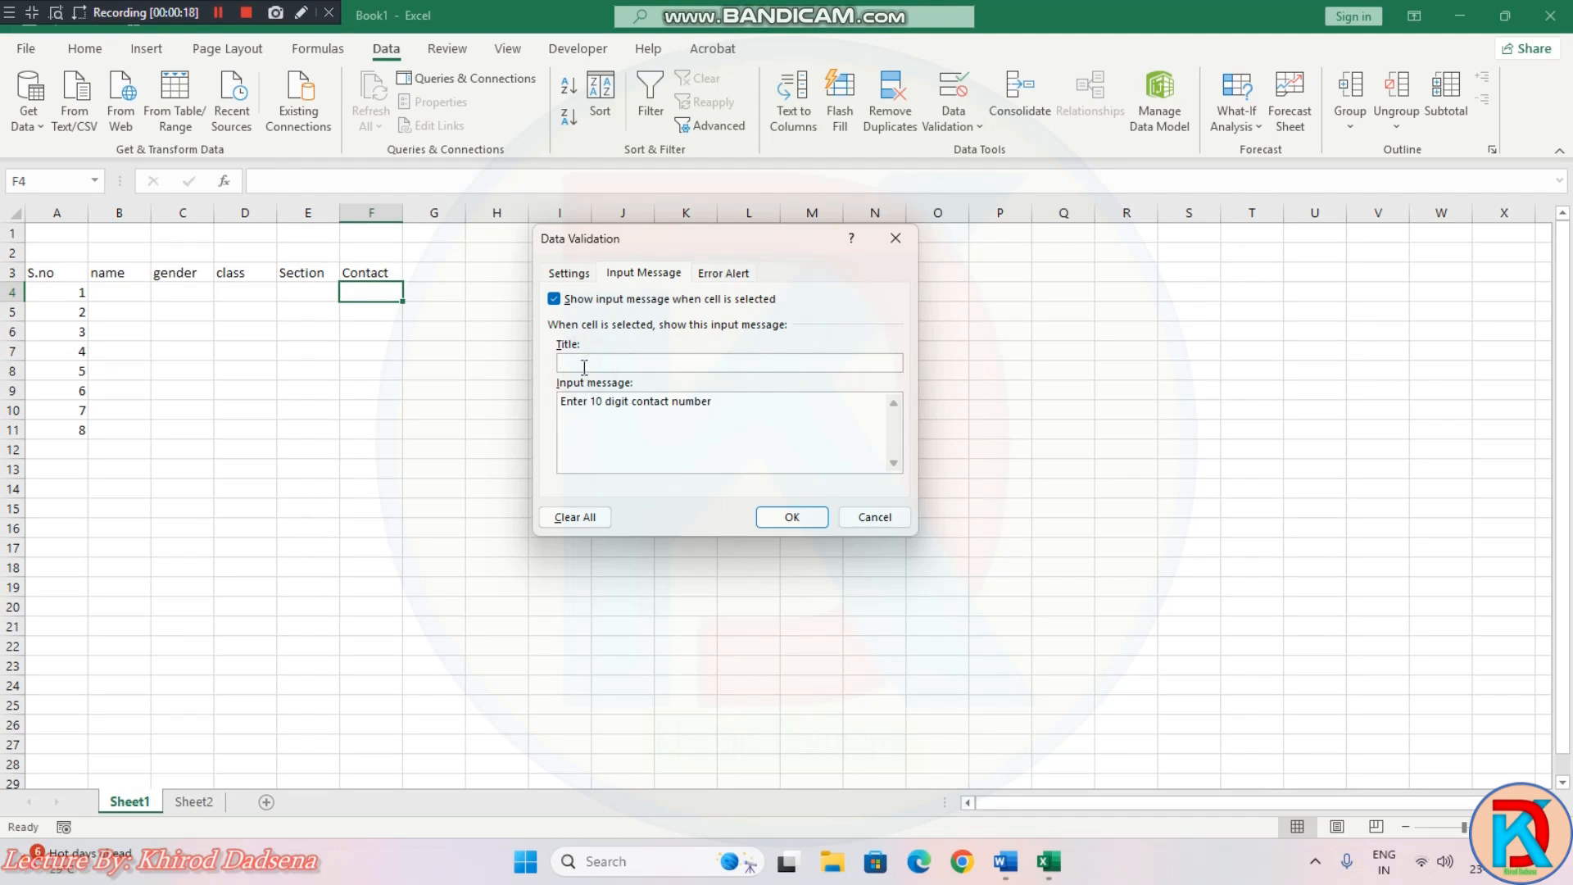
pyautogui.click(584, 368)
pyautogui.write('promp')
pyautogui.press('BackSpace')
pyautogui.press('BackSpace')
pyautogui.press('BackSpace')
pyautogui.press('BackSpace')
pyautogui.press('BackSpace')
# Step: Give F4's validation an Information-style error alert titled Error with the message "Only 10 digit are allow", and apply the validation
pyautogui.click(724, 273)
pyautogui.click(748, 361)
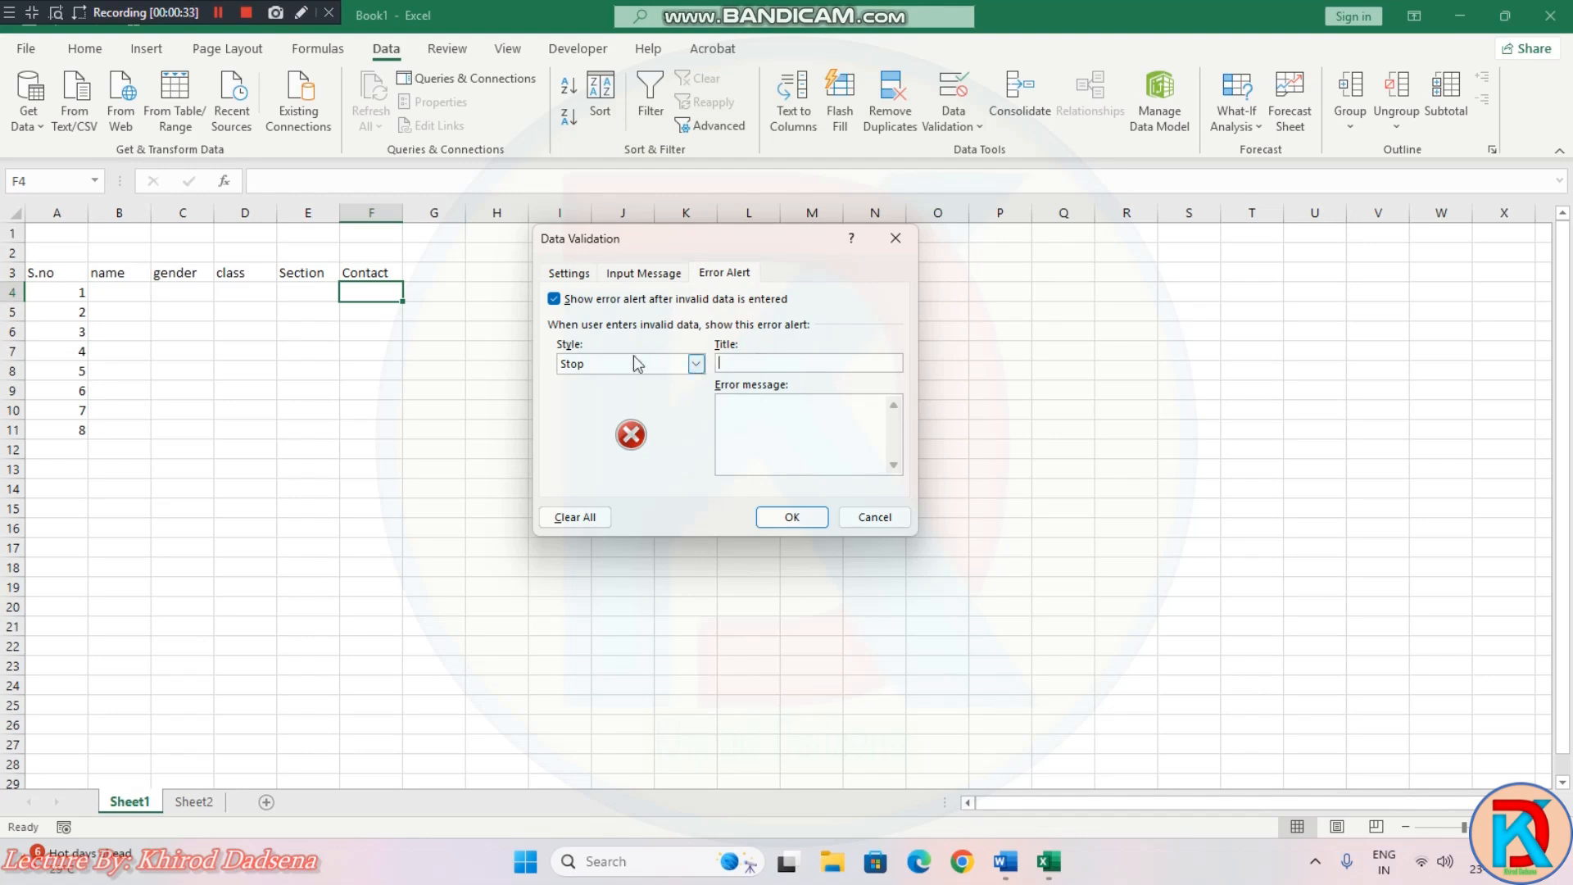
pyautogui.write('Error')
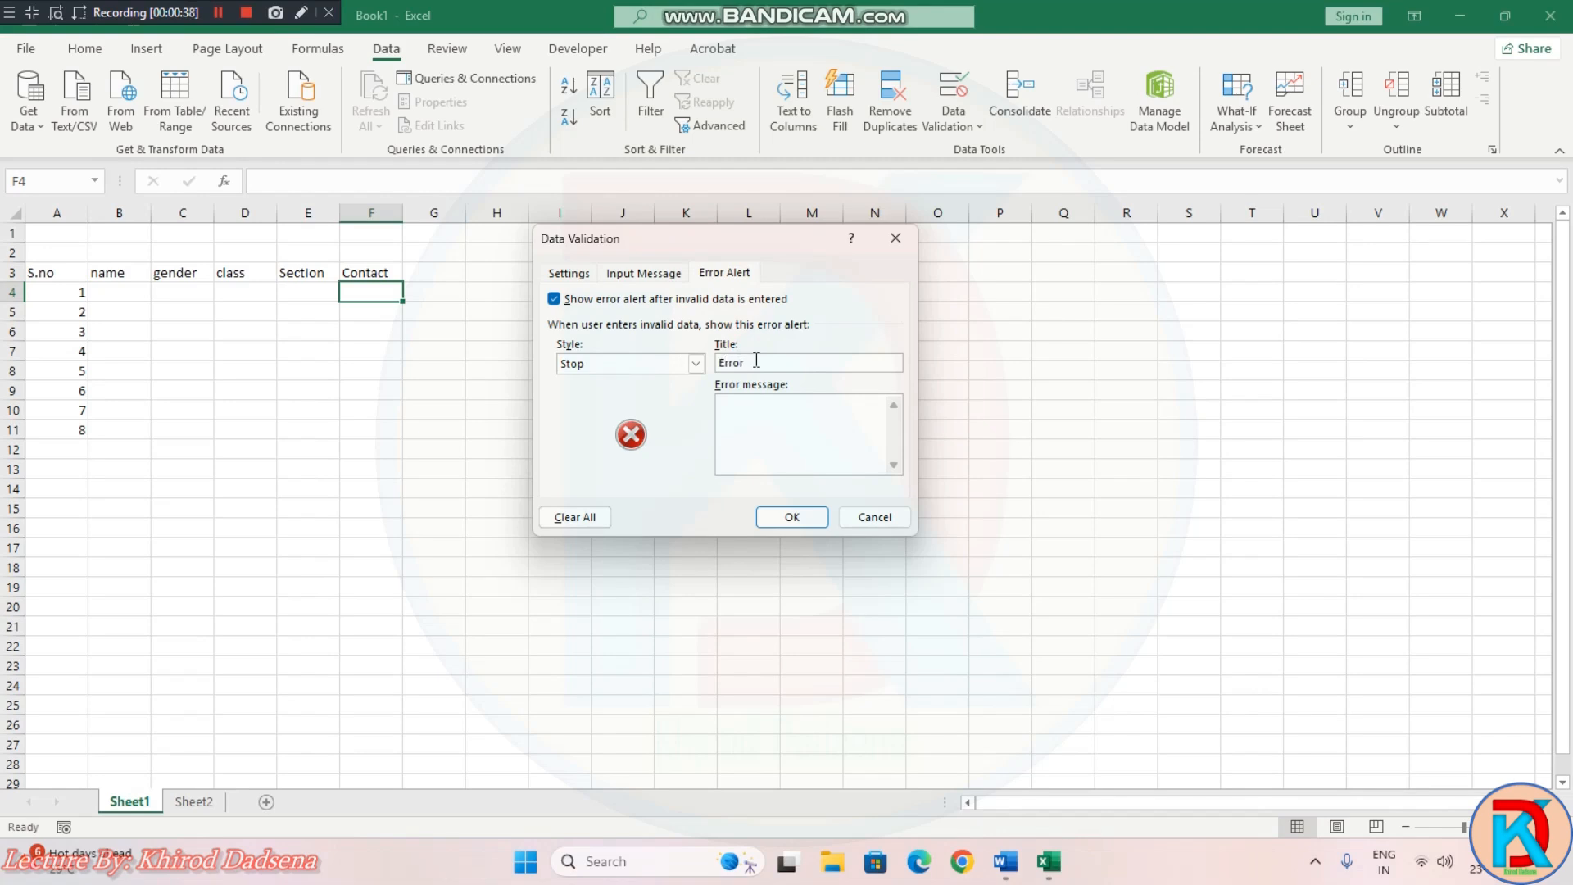
pyautogui.write('plea')
pyautogui.press('BackSpace')
pyautogui.press('BackSpace')
pyautogui.press('BackSpace')
pyautogui.press('BackSpace')
pyautogui.write('Only 10 digit are allow')
pyautogui.click(635, 365)
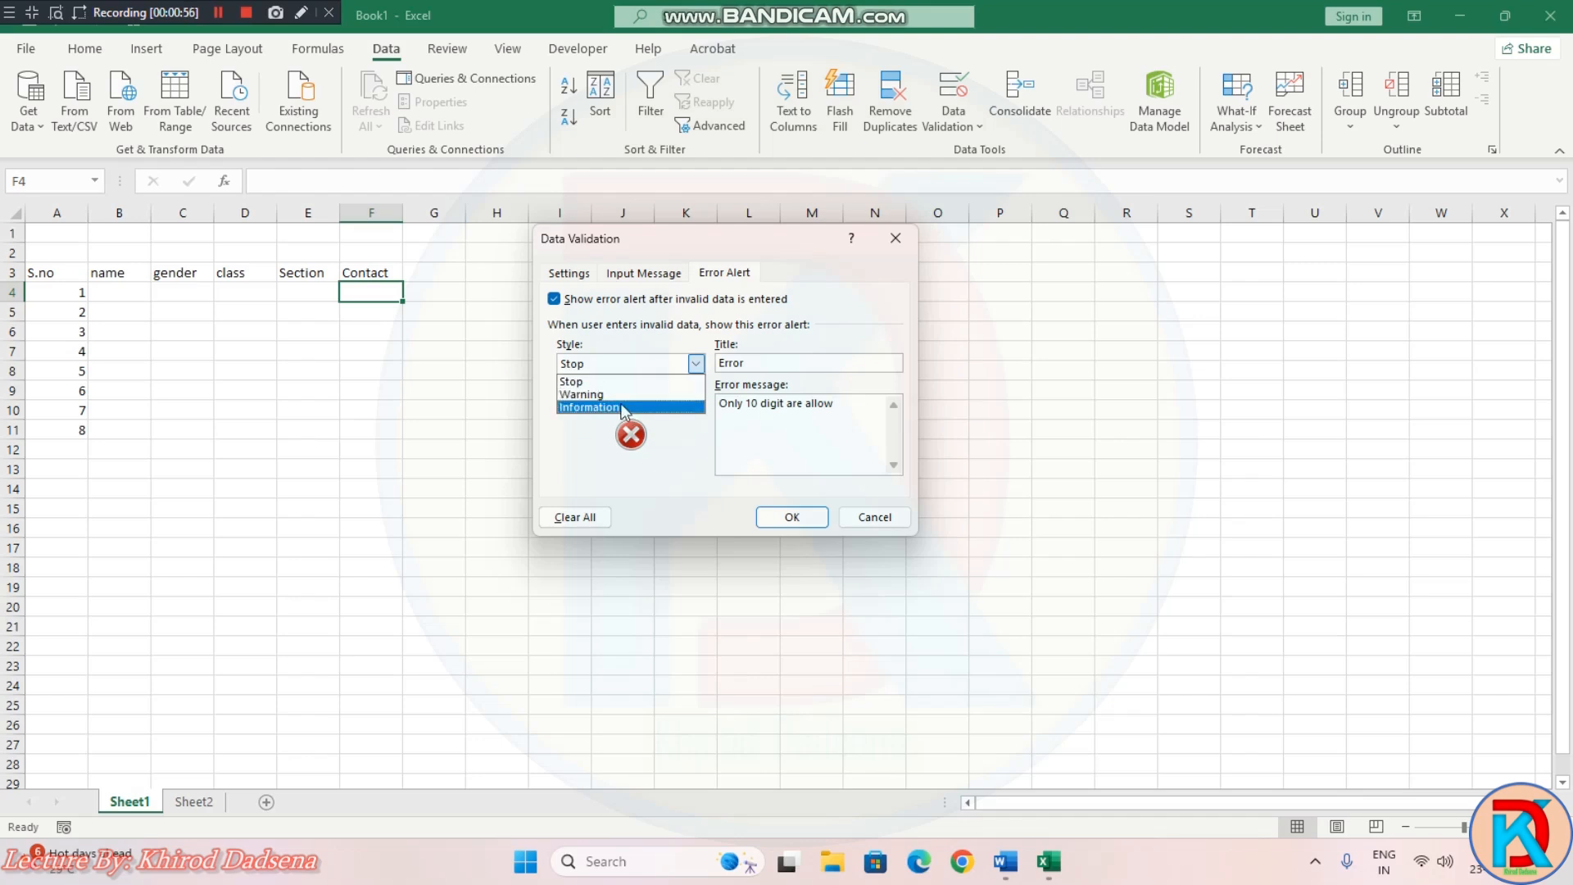
pyautogui.click(629, 407)
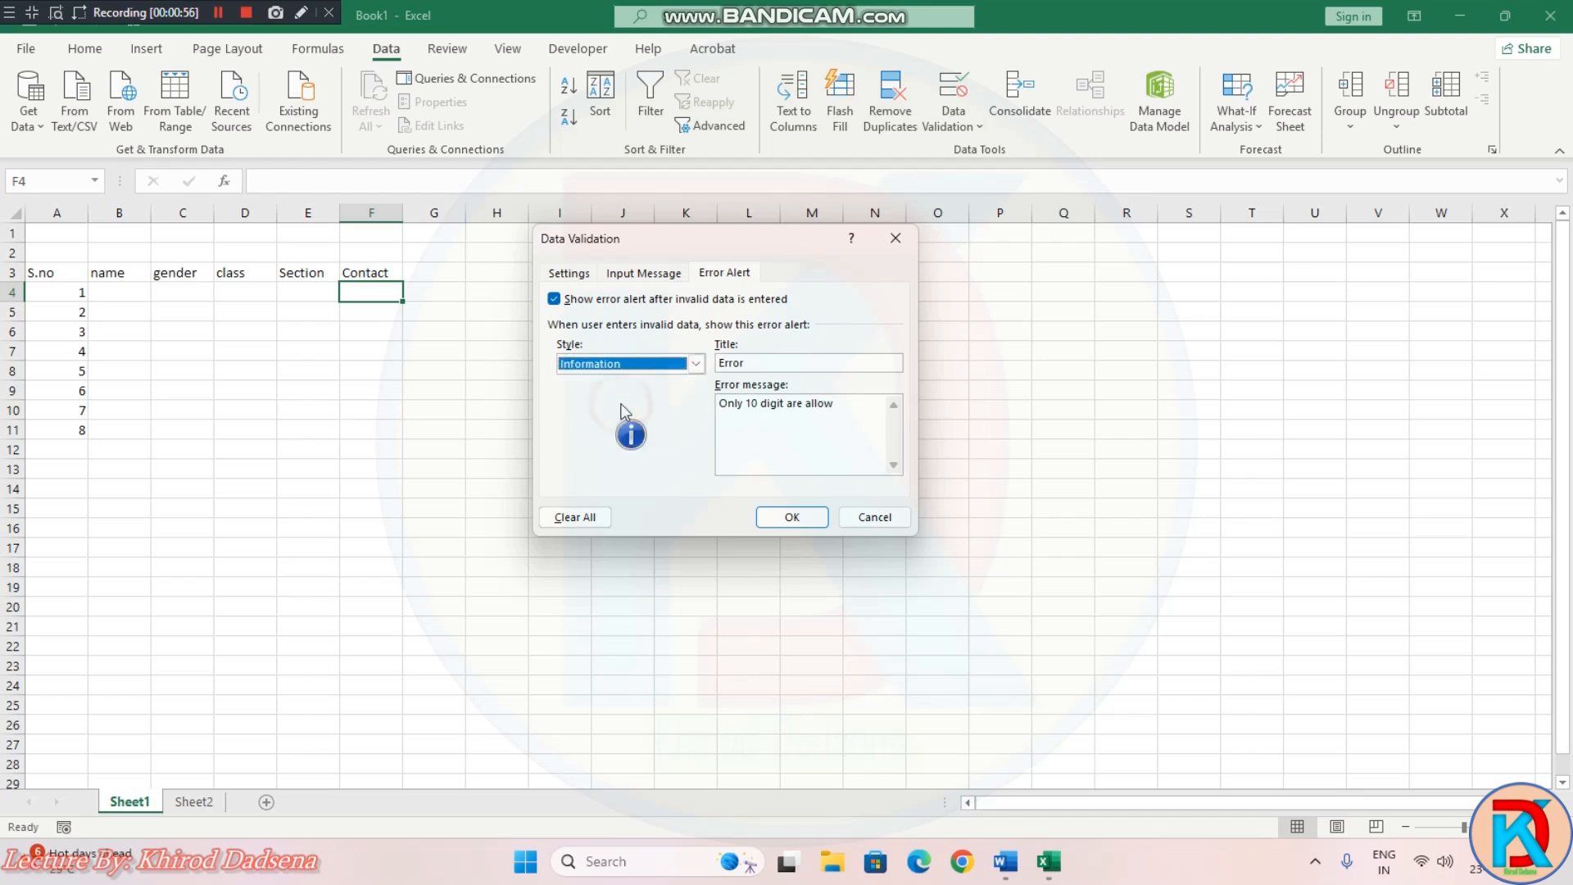
pyautogui.click(803, 525)
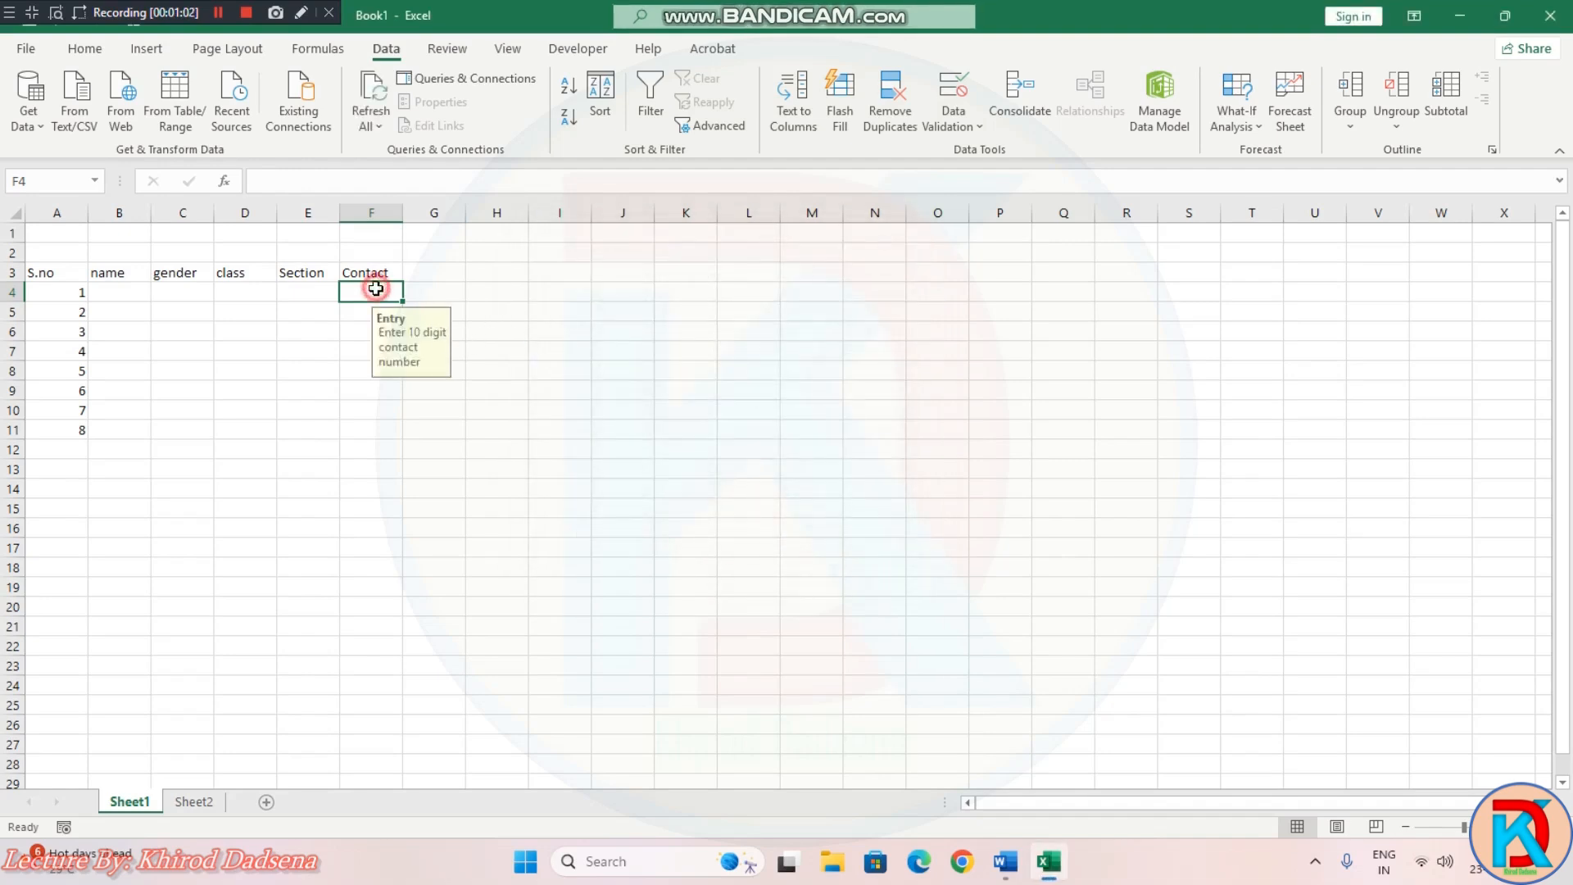
# Step: Copy the validation from F4, E4, D4 and C4 down to row 11 in each column
pyautogui.moveTo(405, 301); pyautogui.dragTo(404, 450)
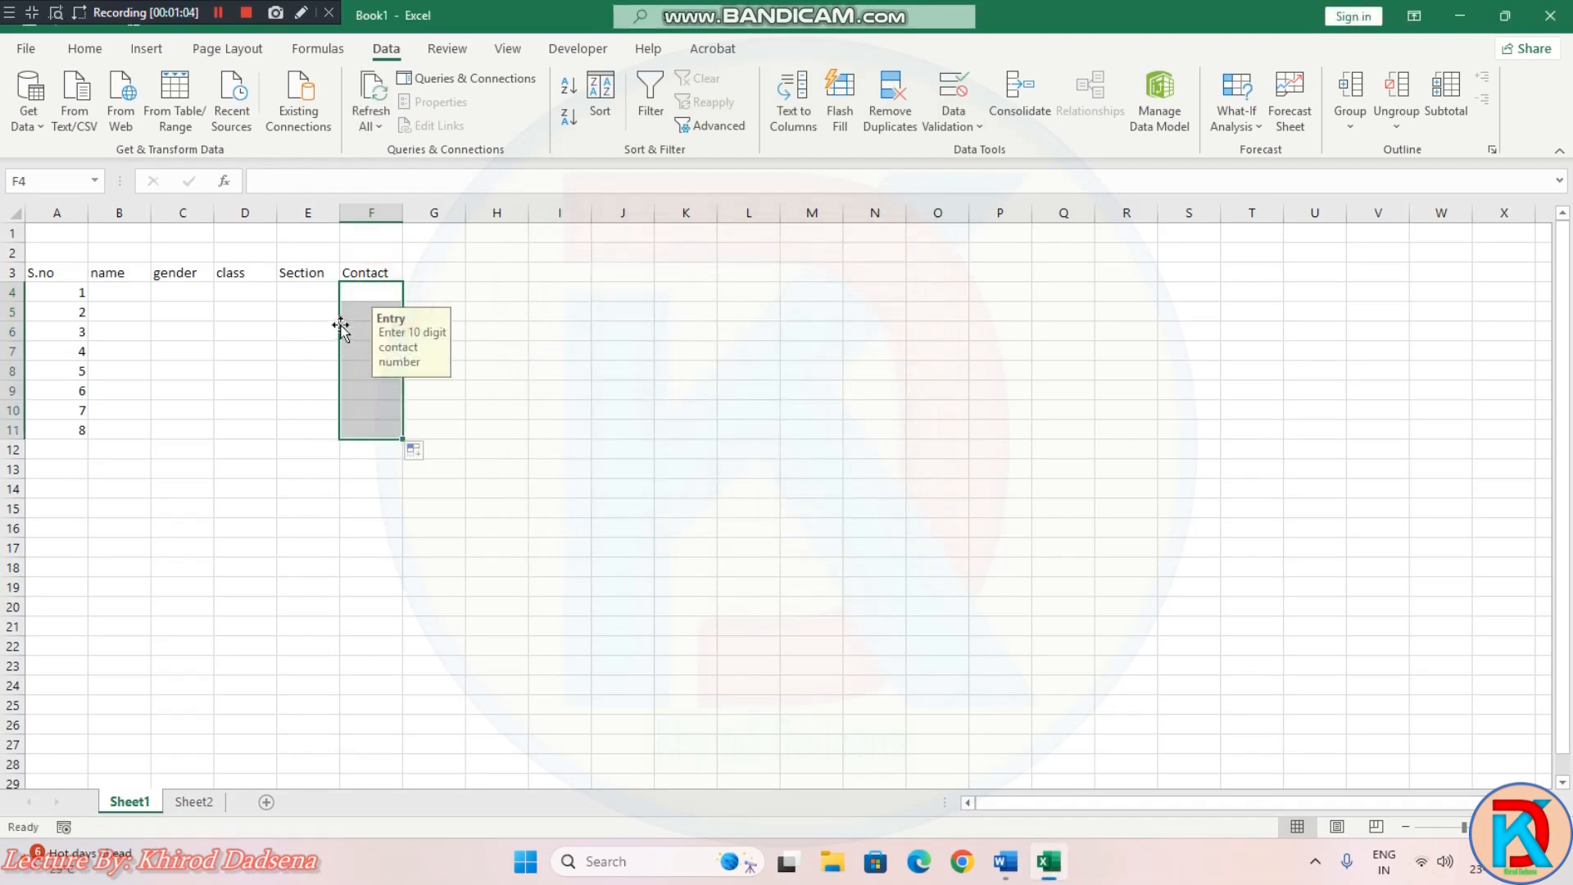
pyautogui.click(305, 299)
pyautogui.moveTo(335, 300); pyautogui.dragTo(343, 445)
pyautogui.click(242, 296)
pyautogui.moveTo(276, 301); pyautogui.dragTo(281, 445)
pyautogui.click(189, 295)
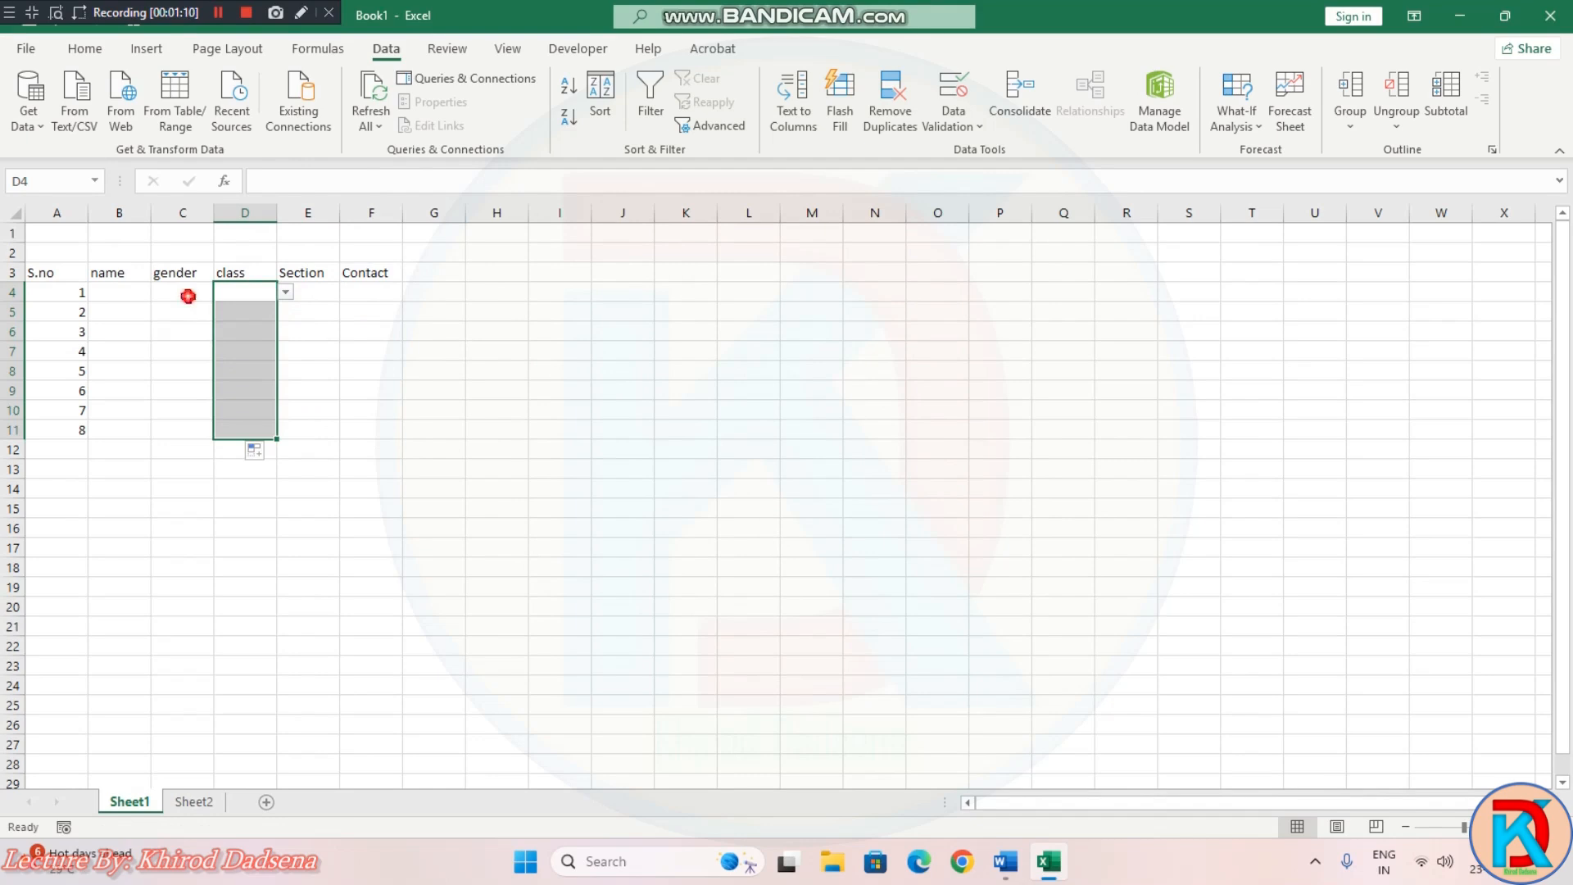
pyautogui.moveTo(212, 302); pyautogui.dragTo(215, 440)
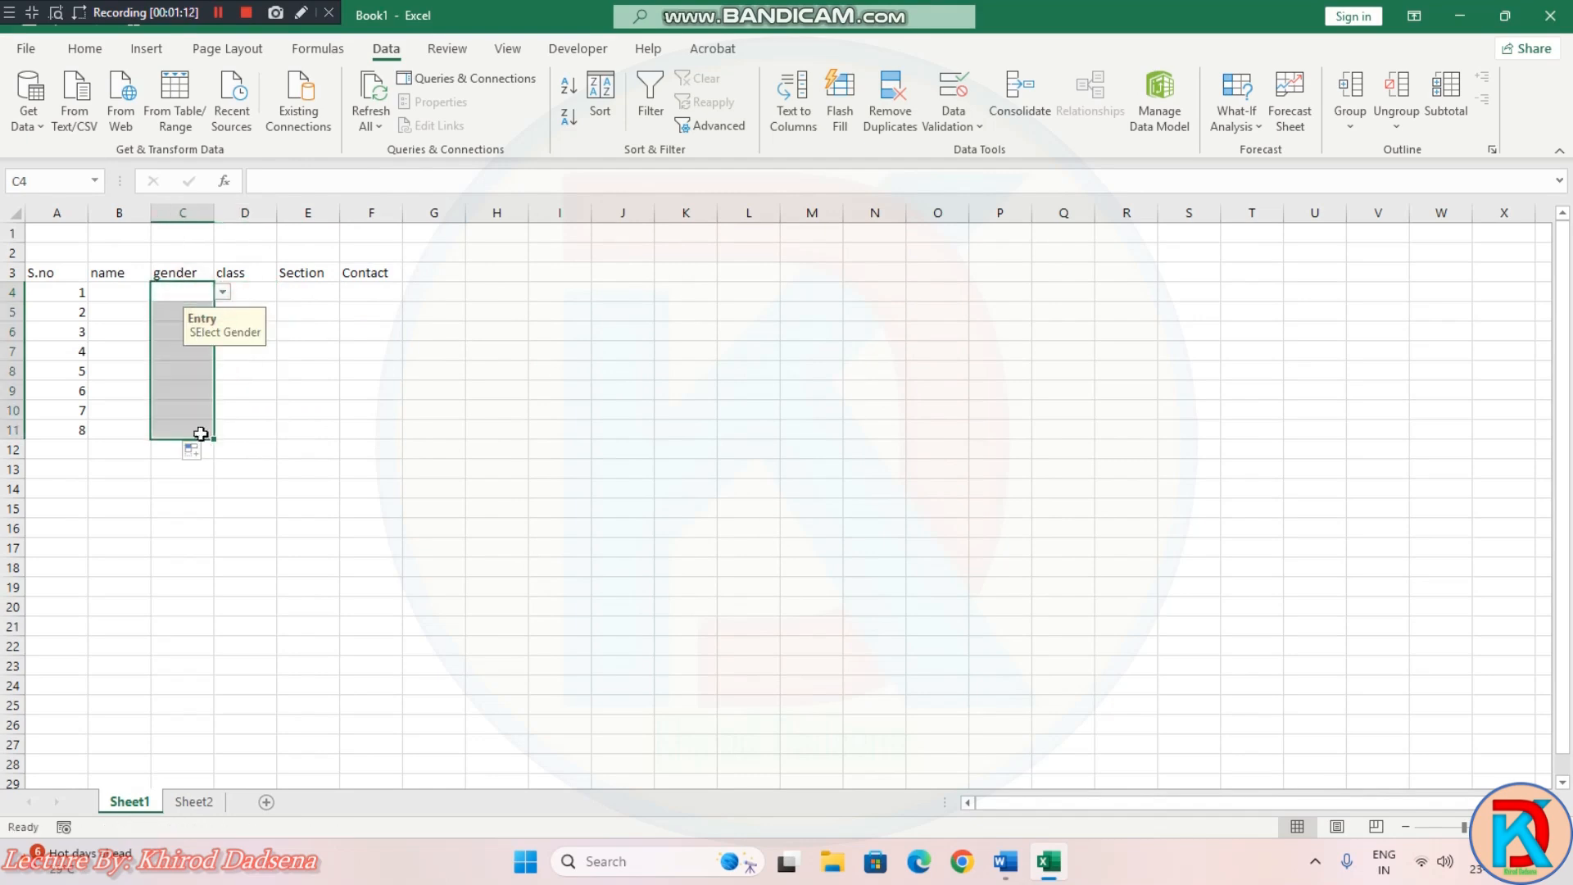
# Step: Enter the first candidate's name in cell B4
pyautogui.click(125, 296)
pyautogui.write('L')
pyautogui.press('BackSpace')
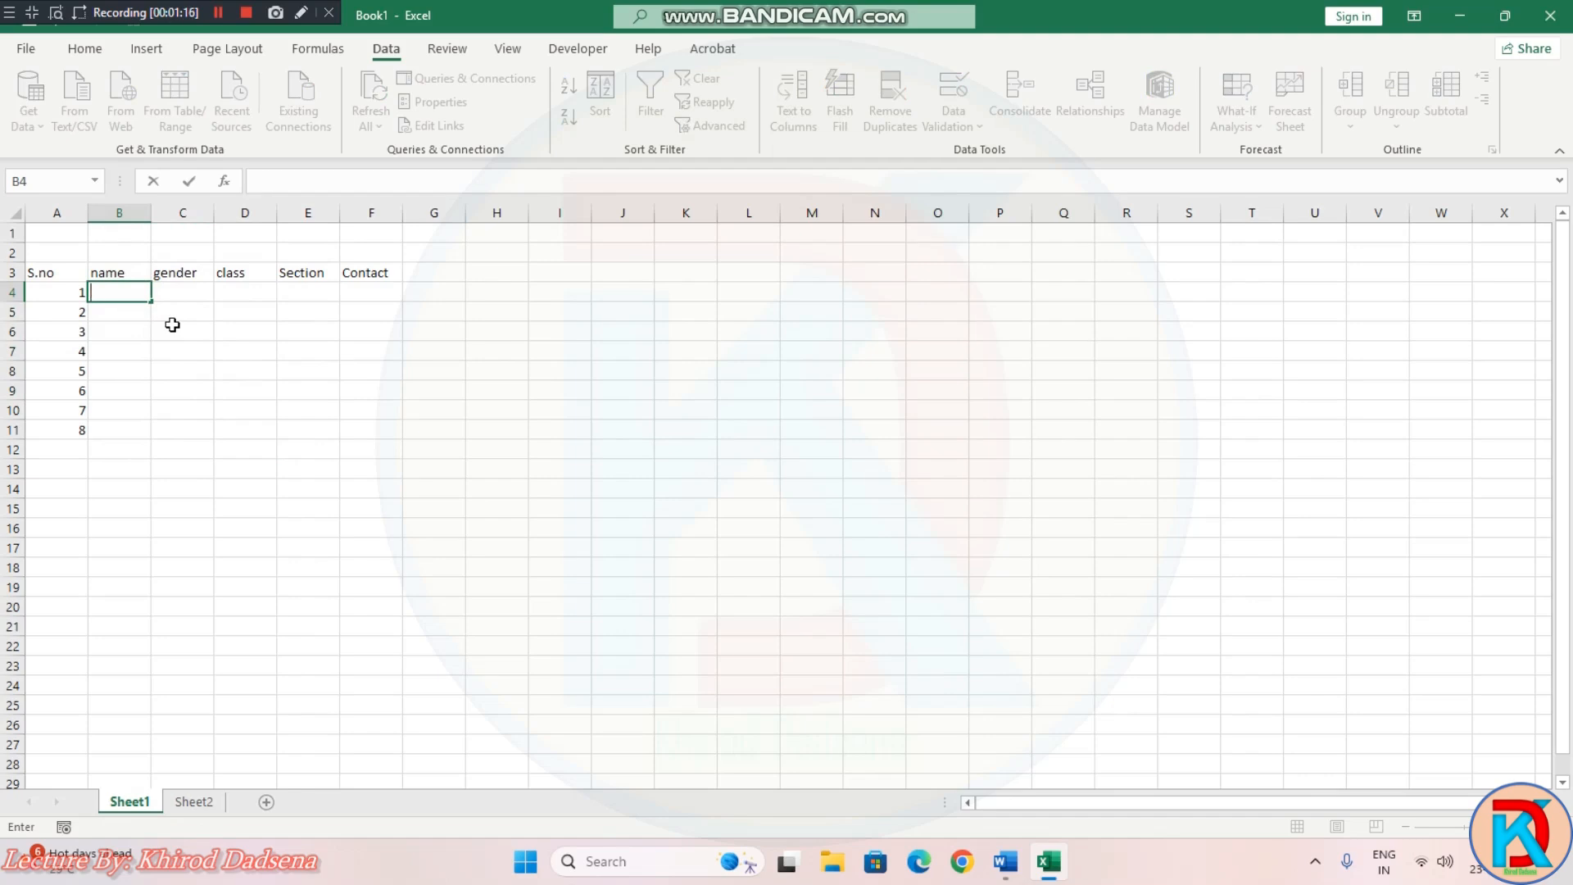
pyautogui.write('Mikku')
pyautogui.press('Tab')
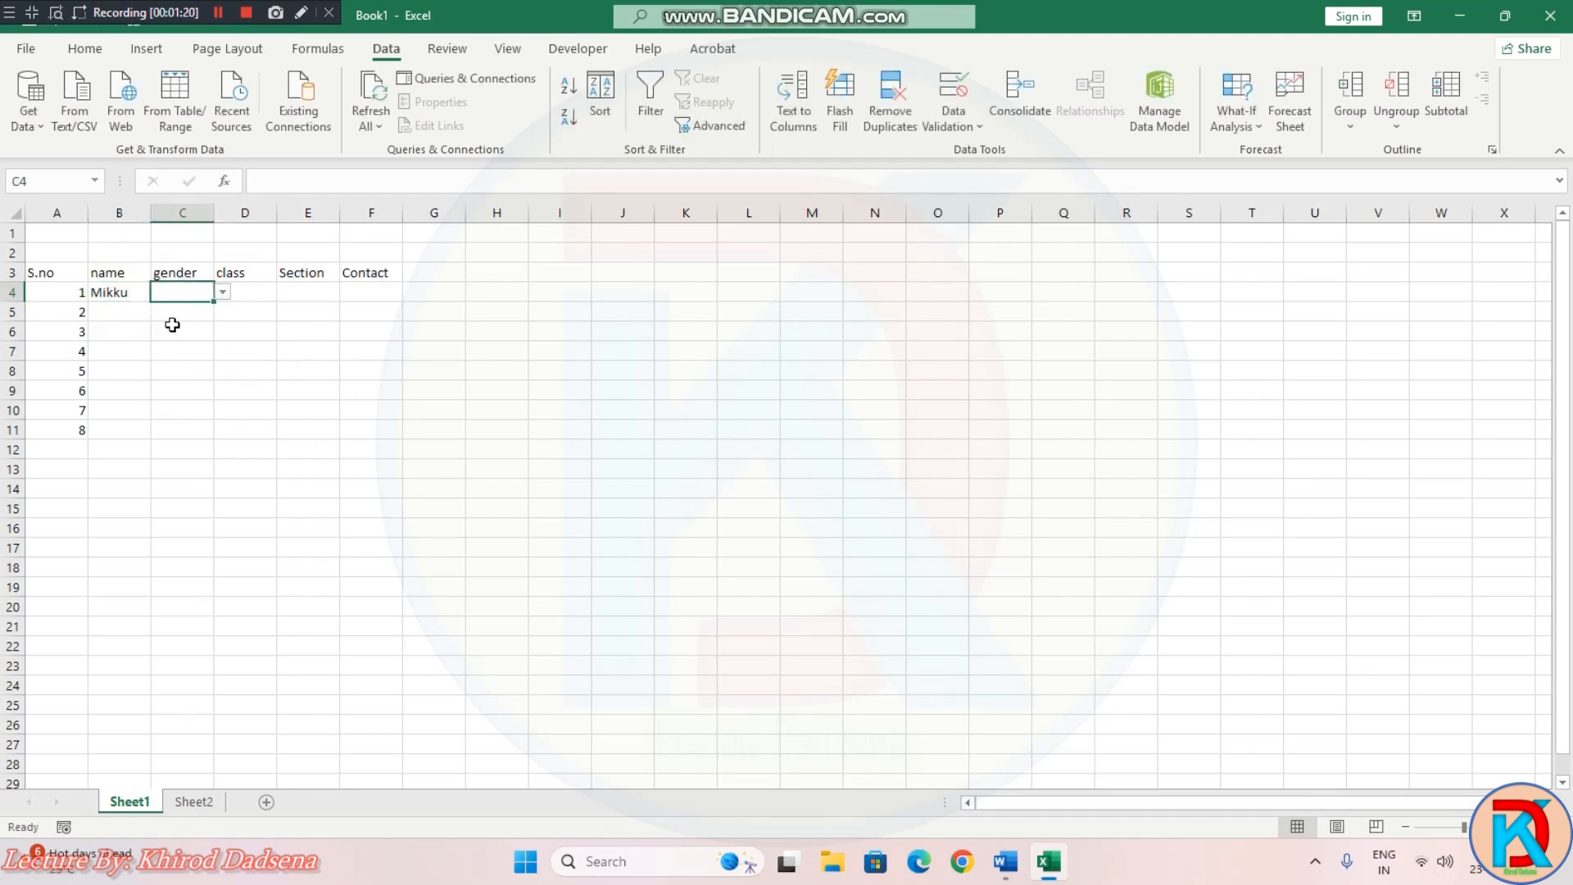
pyautogui.press('super')
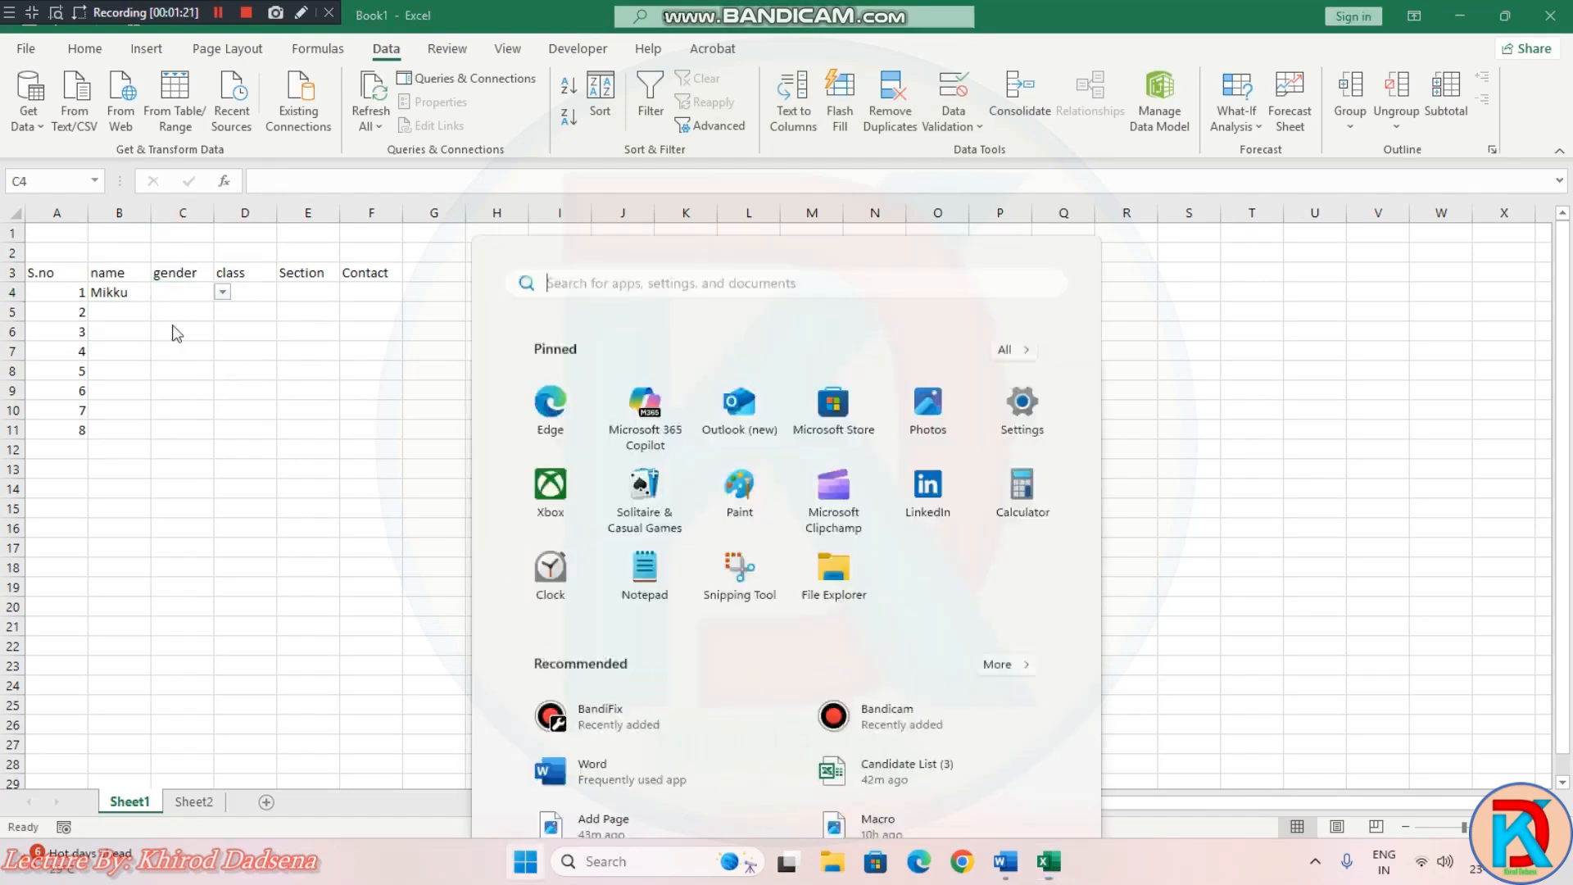
pyautogui.click(223, 291)
pyautogui.click(224, 291)
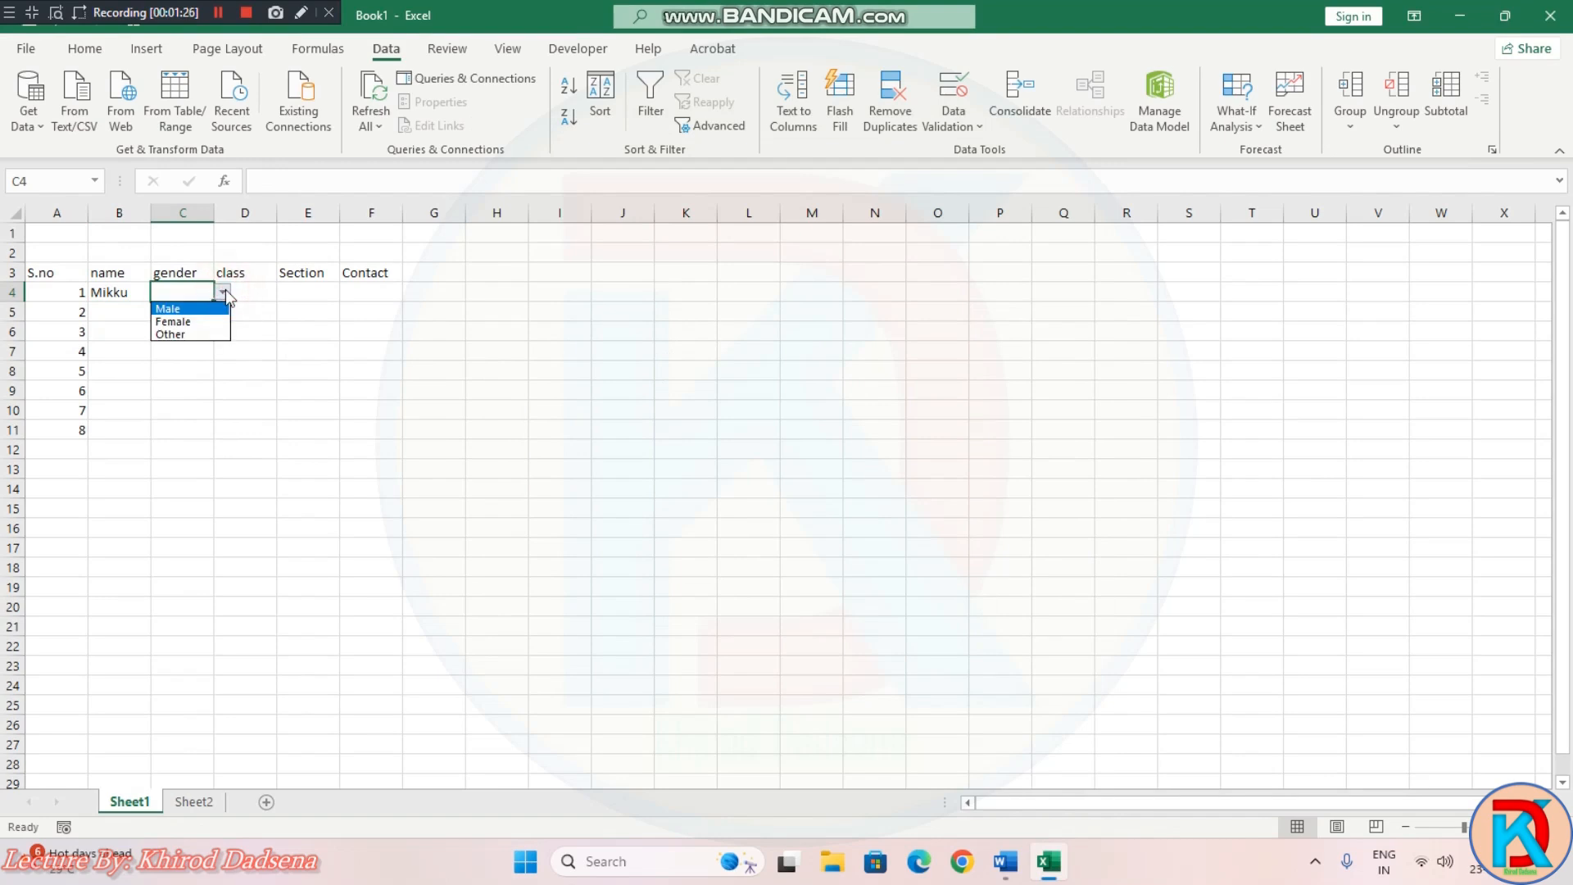
pyautogui.click(343, 391)
# Step: Choose Male as the gender in C4 and Bcom as the class in D4 from their dropdown lists
pyautogui.click(111, 293)
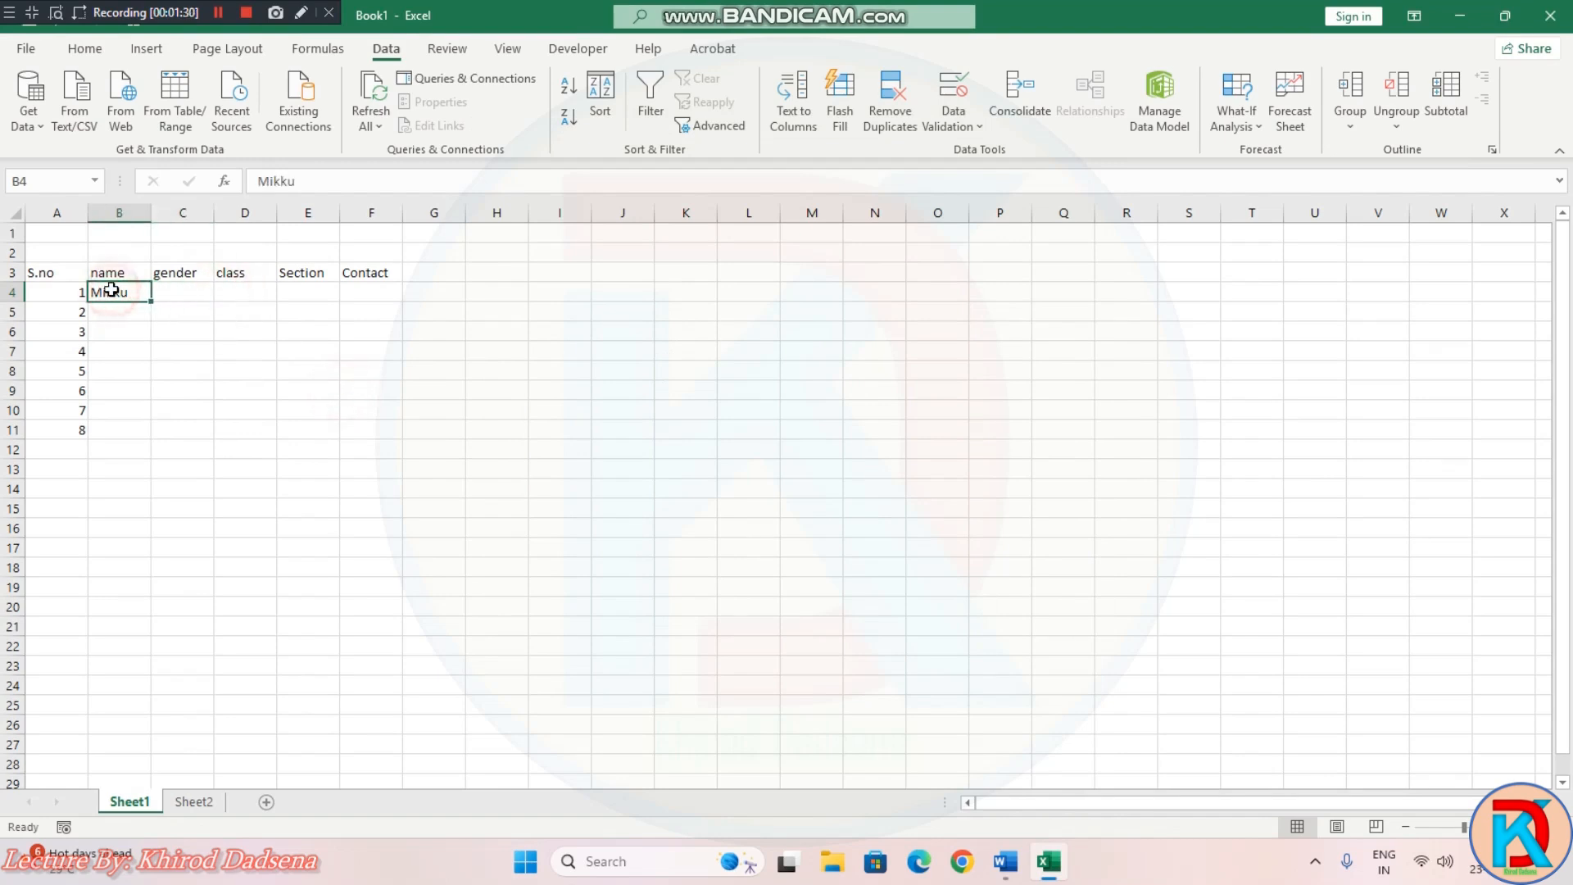
pyautogui.press('Right')
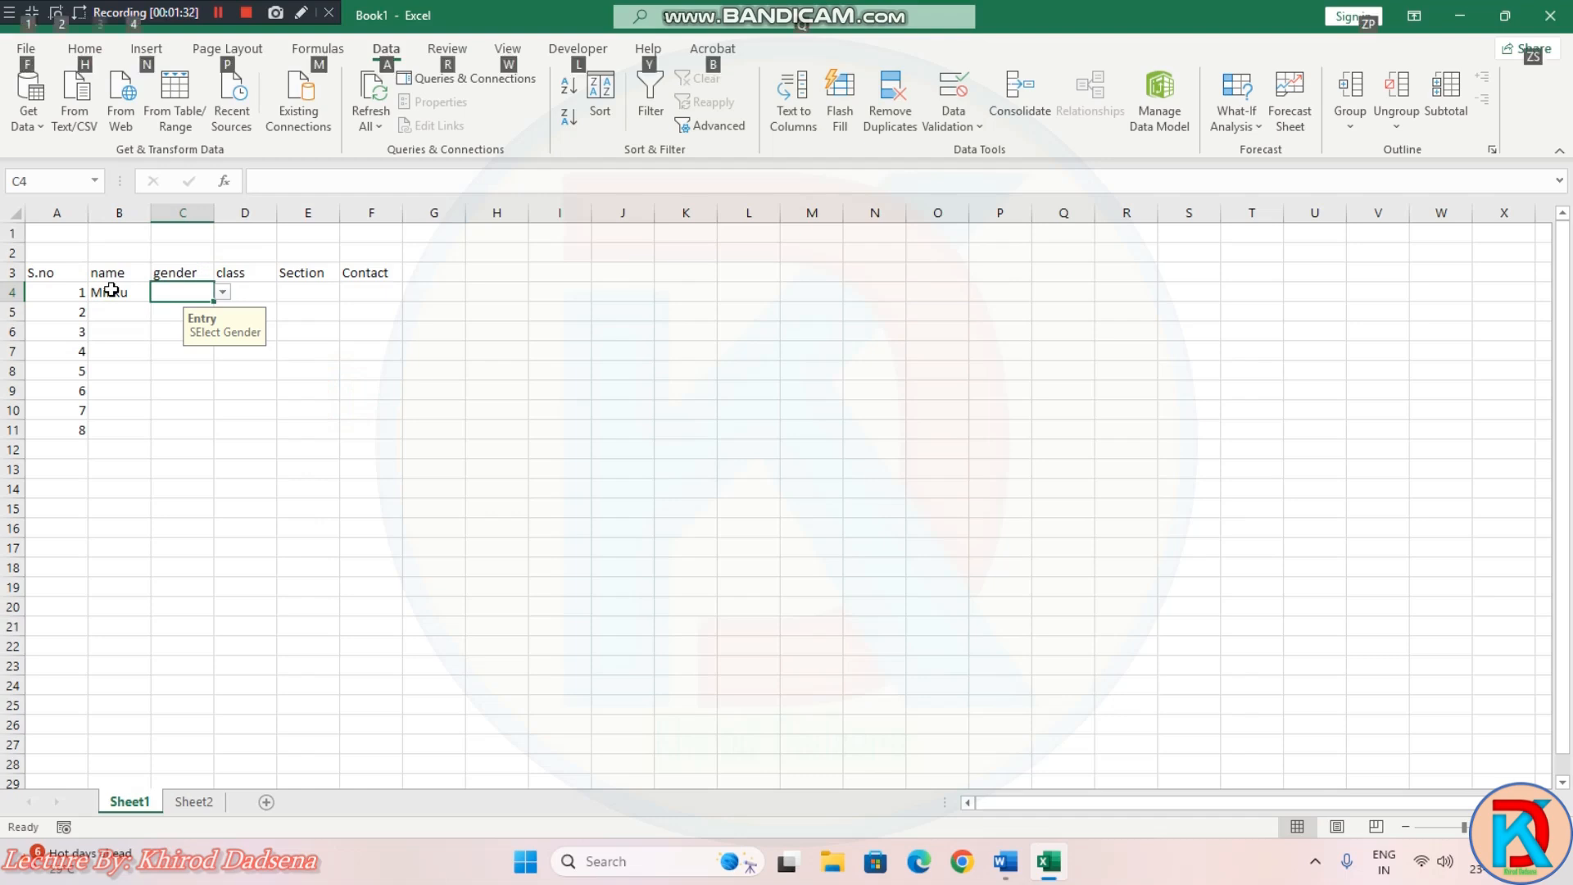
pyautogui.hotkey('alt', 'Down')
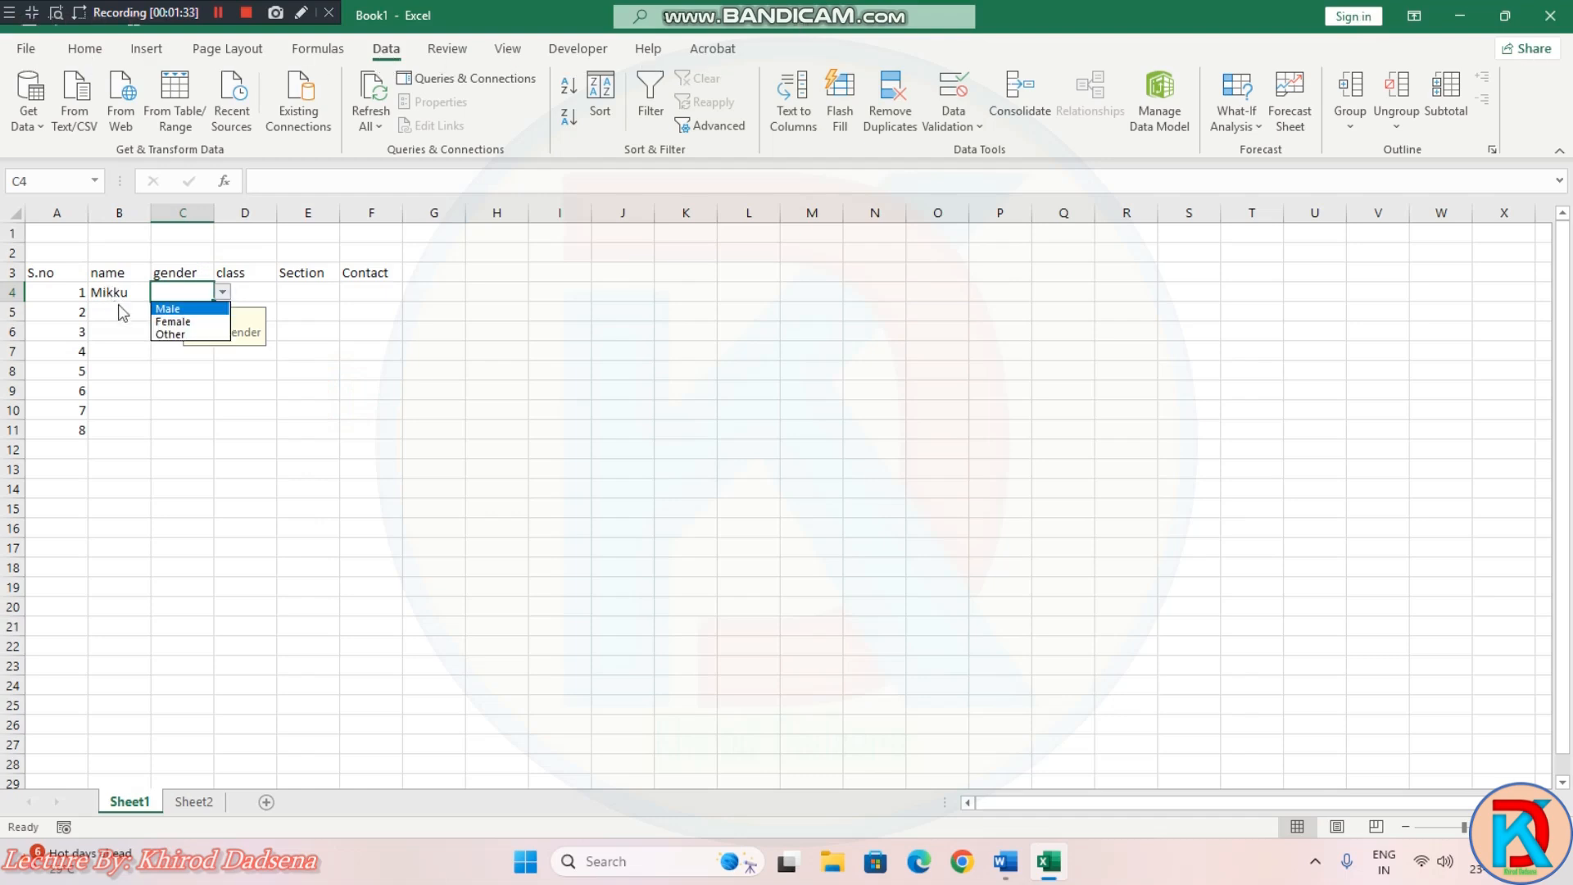
pyautogui.click(177, 309)
pyautogui.click(254, 297)
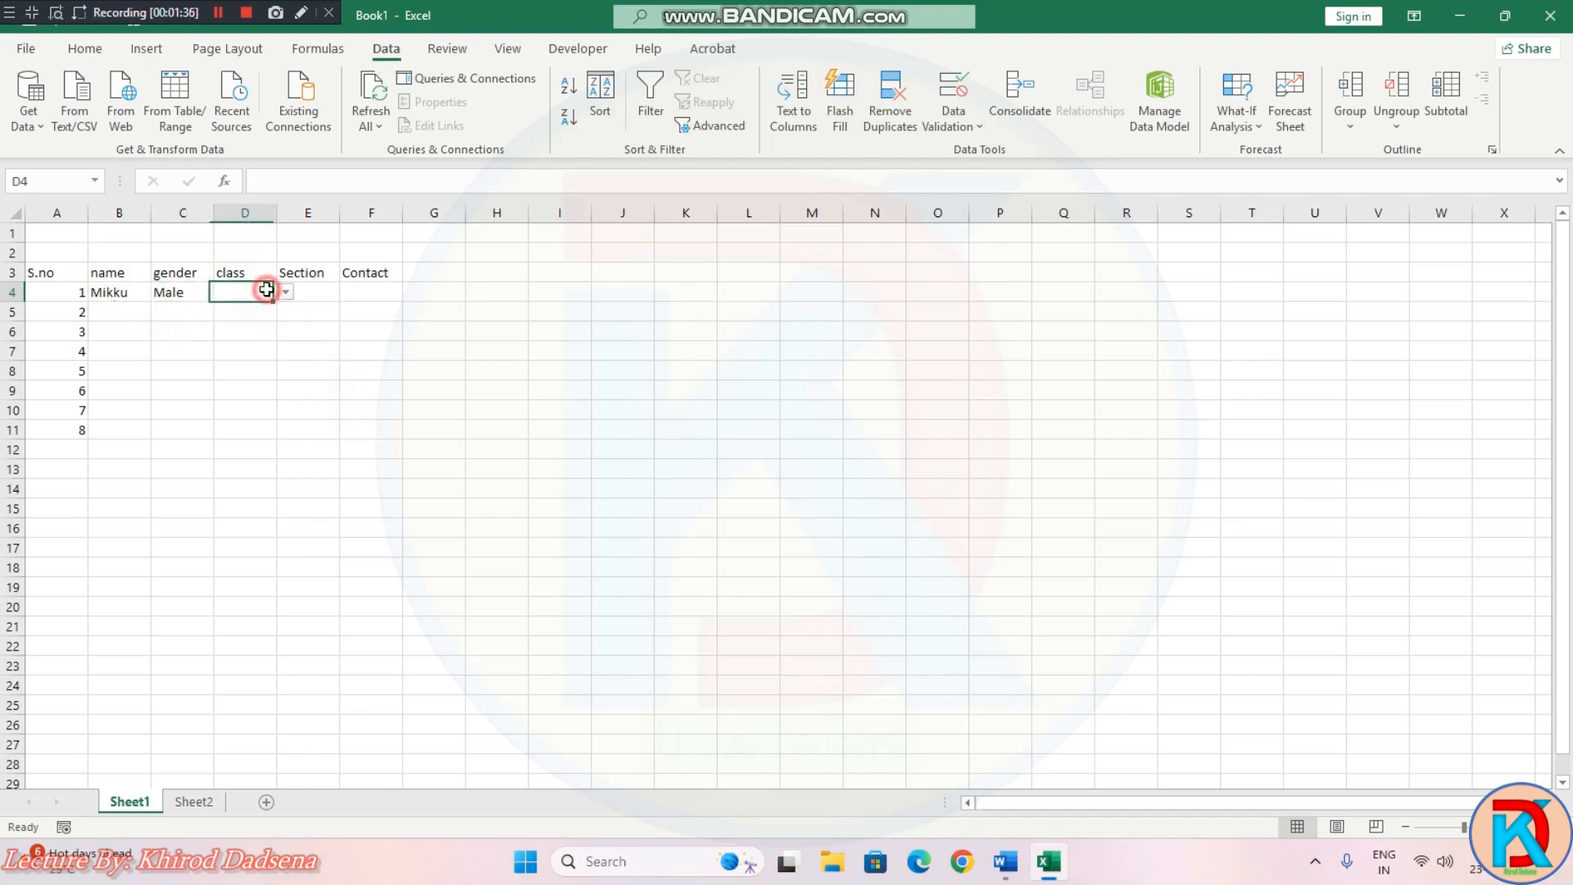
pyautogui.click(285, 291)
pyautogui.press('Escape')
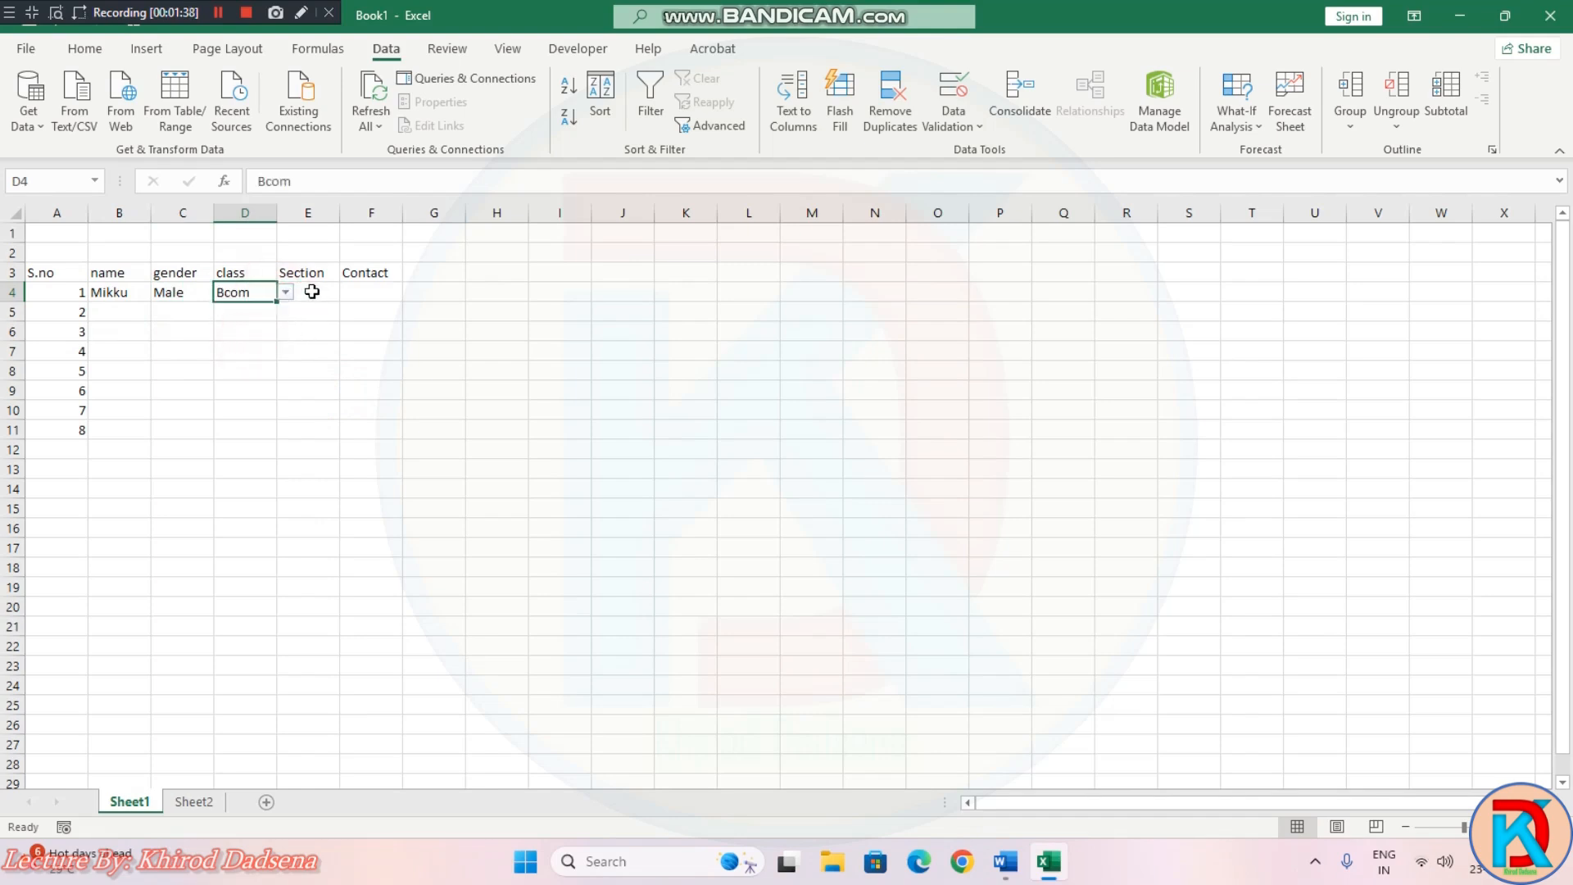
# Step: Choose B as the section in E4 from its dropdown list
pyautogui.click(309, 292)
pyautogui.click(348, 291)
pyautogui.click(292, 311)
pyautogui.click(348, 292)
pyautogui.click(327, 309)
pyautogui.click(348, 292)
pyautogui.click(318, 329)
# Step: Test the contact validation by entering an 11-digit number in F4 and accept the entry despite the alert
pyautogui.click(374, 297)
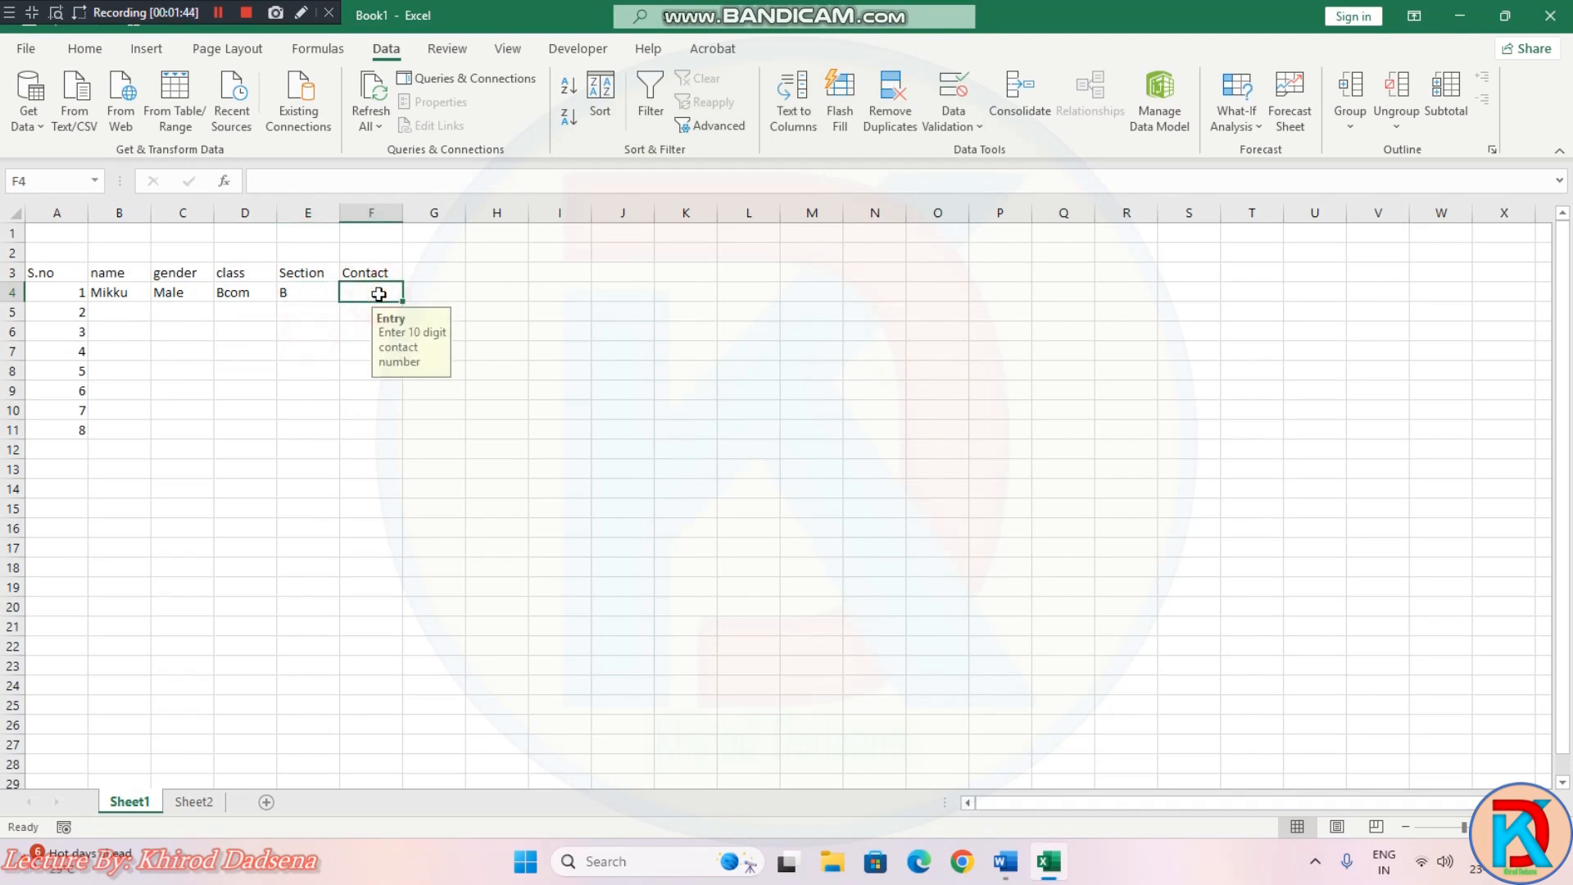
pyautogui.write('987')
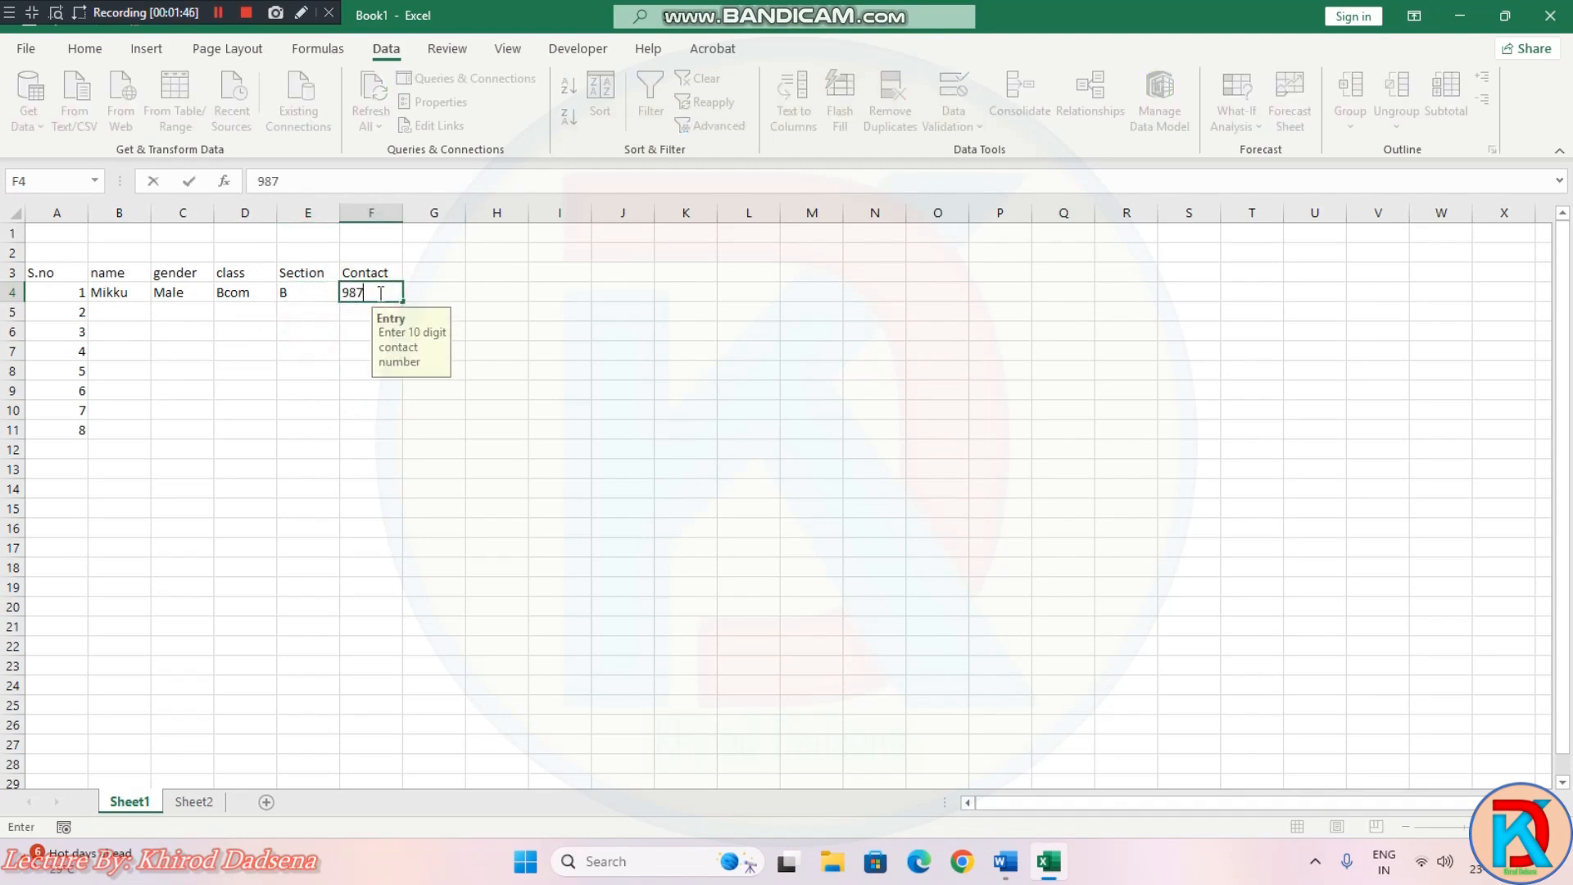
pyautogui.write('65432100')
pyautogui.press('Return')
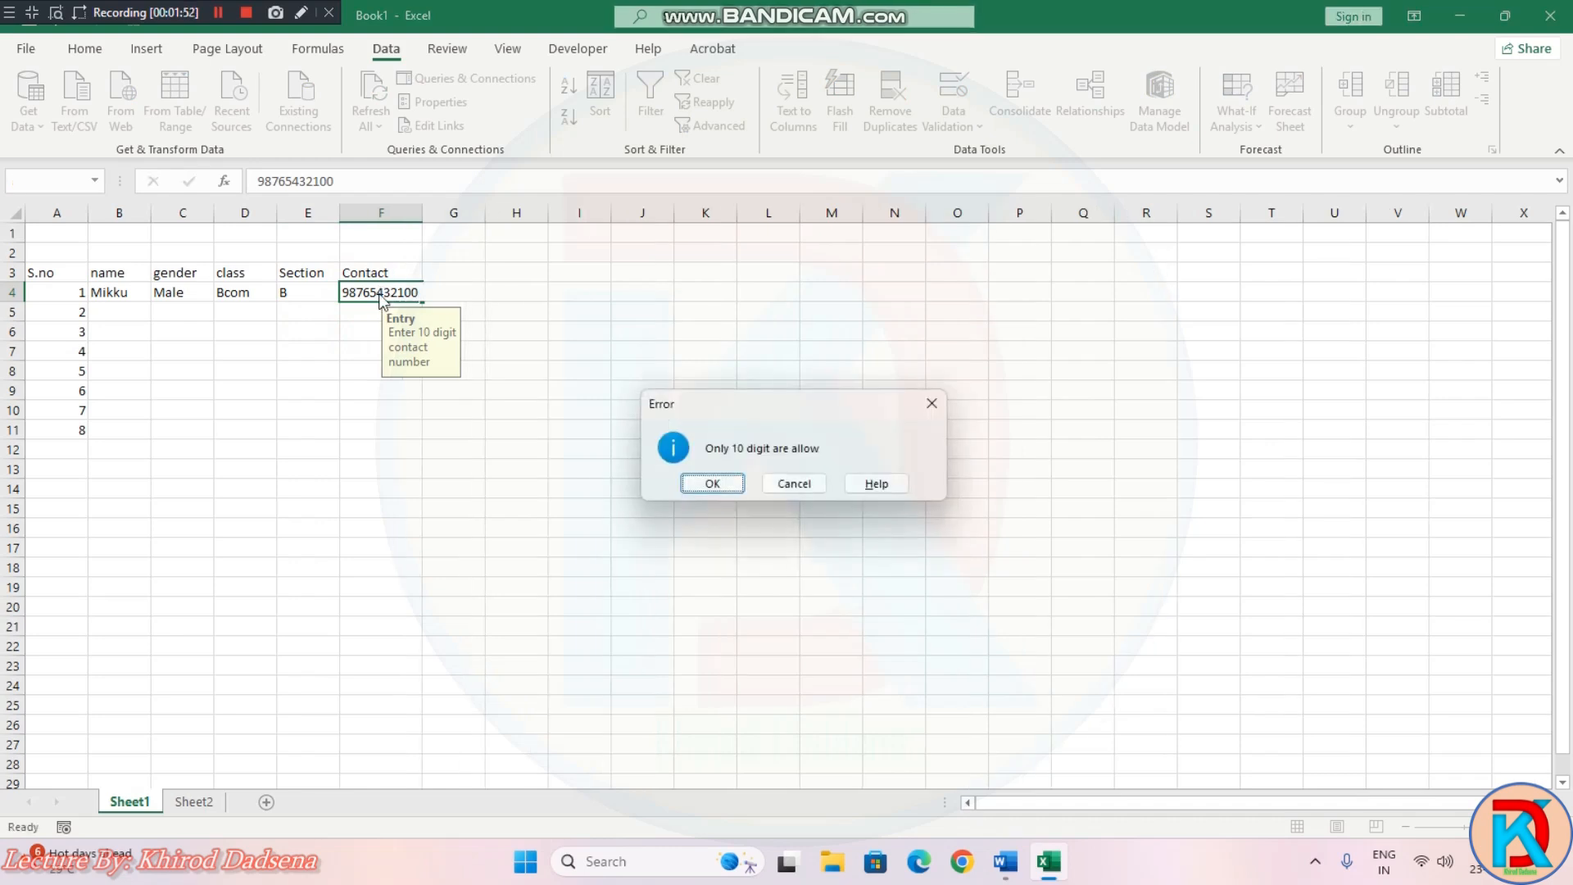
pyautogui.click(710, 483)
# Step: Shorten the contact number in F4 to 10 digits by removing its last digit
pyautogui.click(386, 294)
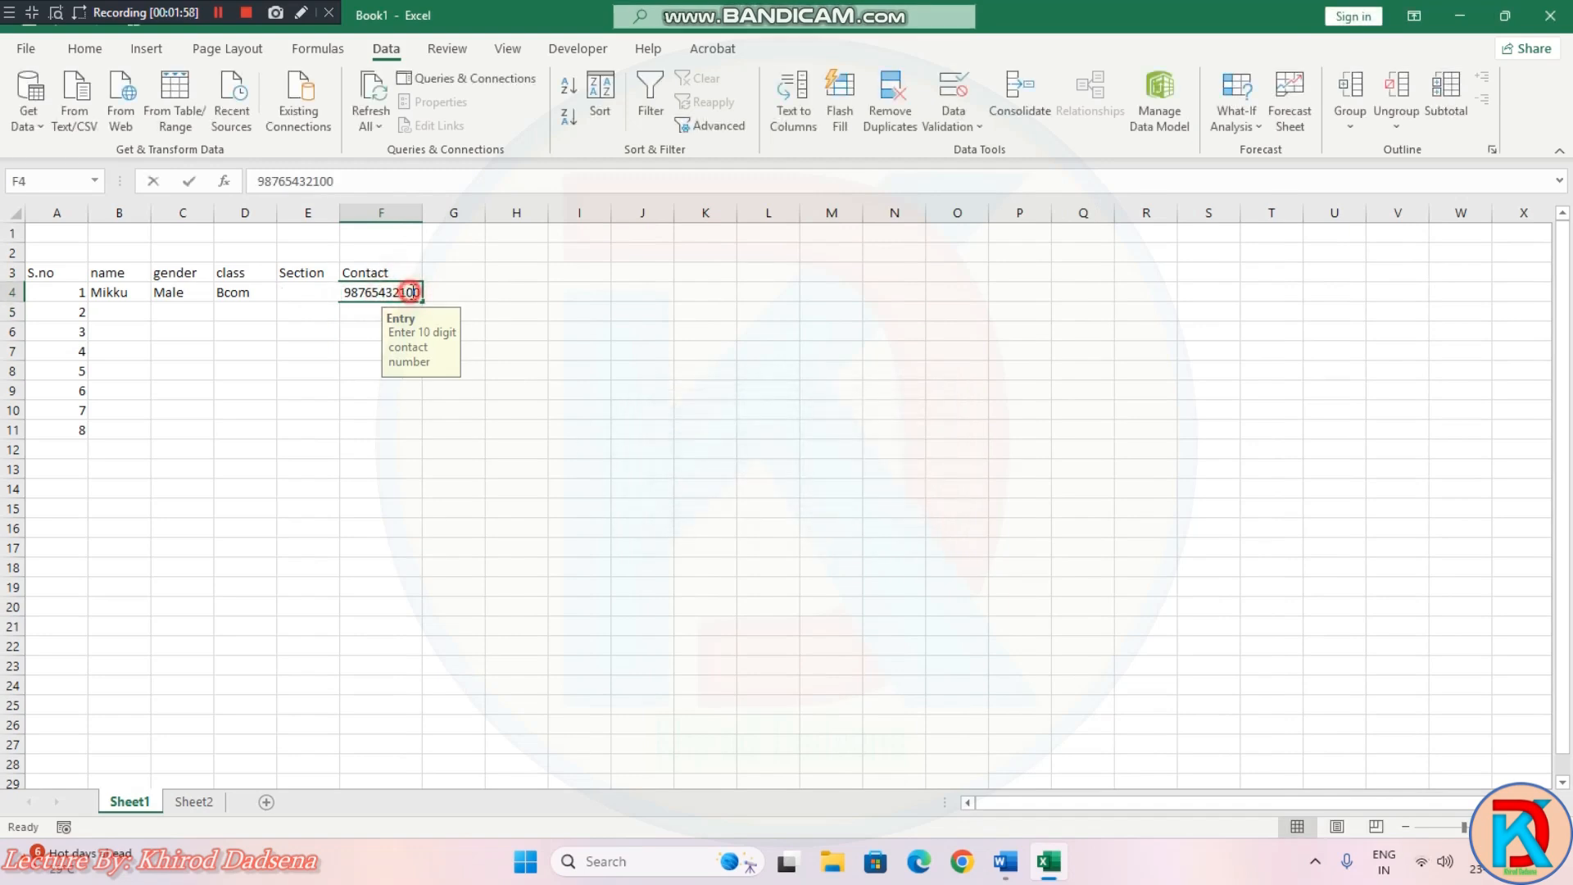
pyautogui.doubleClick(405, 293)
pyautogui.press('BackSpace')
pyautogui.press('Return')
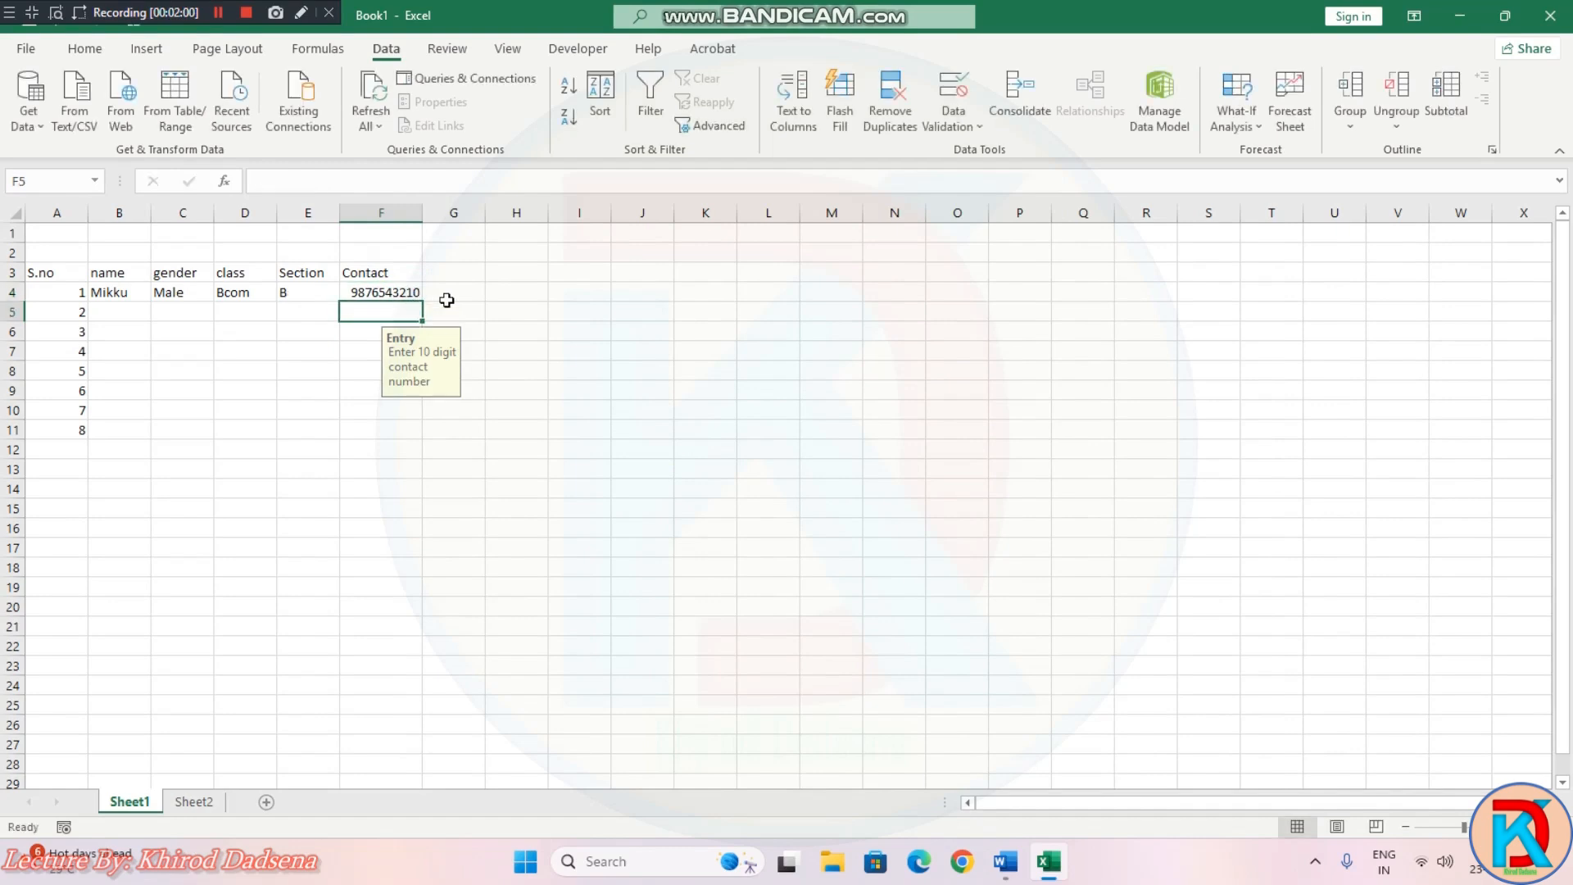
# Step: Enter the second candidate's name in B5 and set the gender in C5 to Male from its dropdown list
pyautogui.click(125, 313)
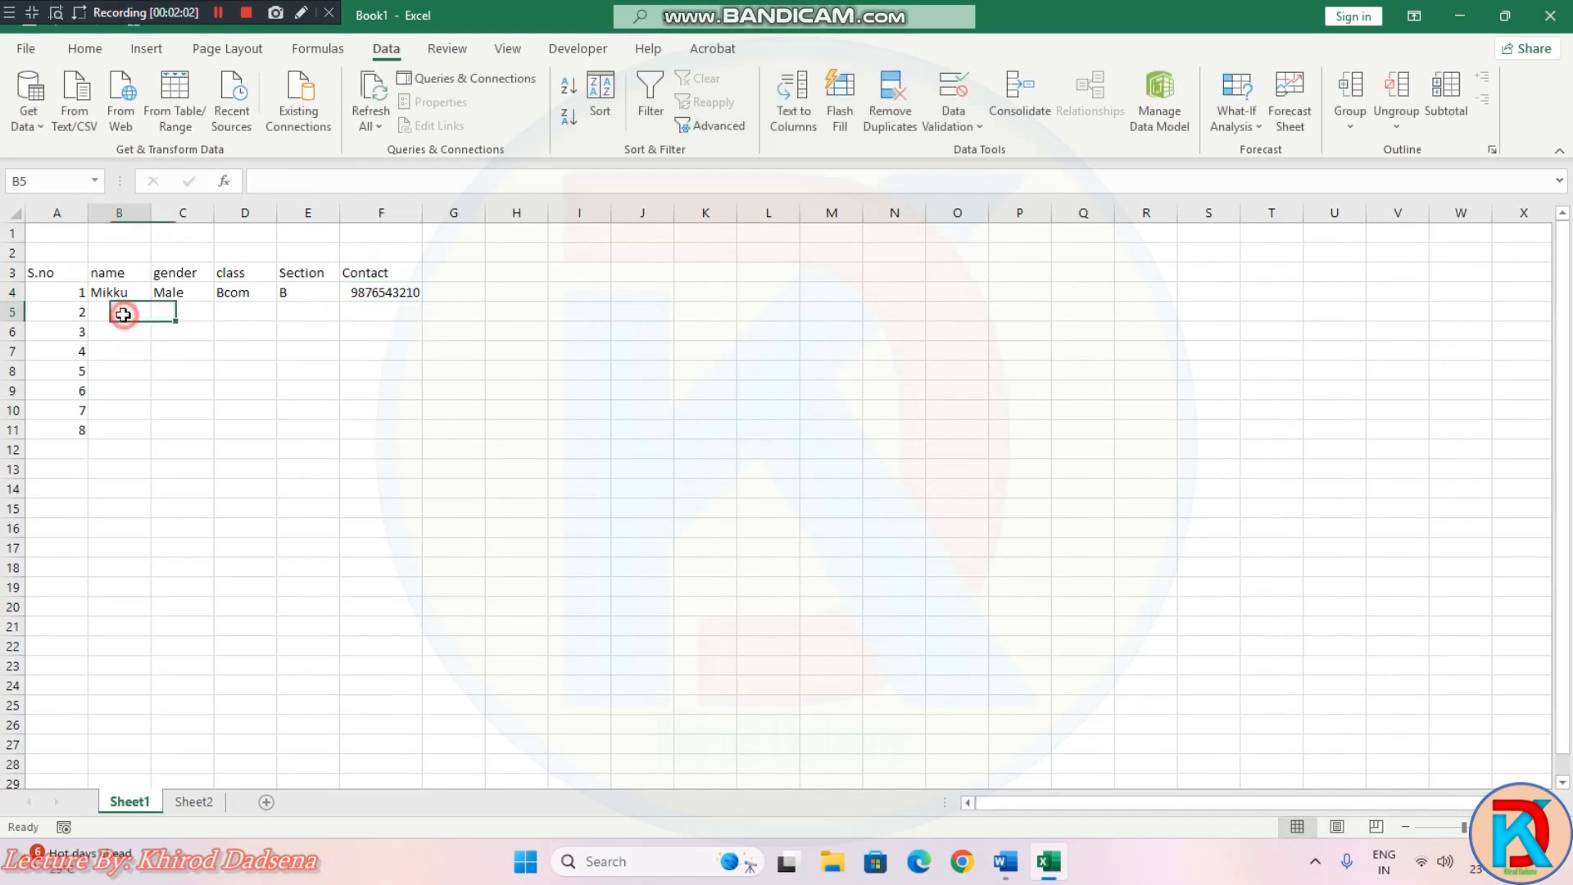
pyautogui.write('Mo')
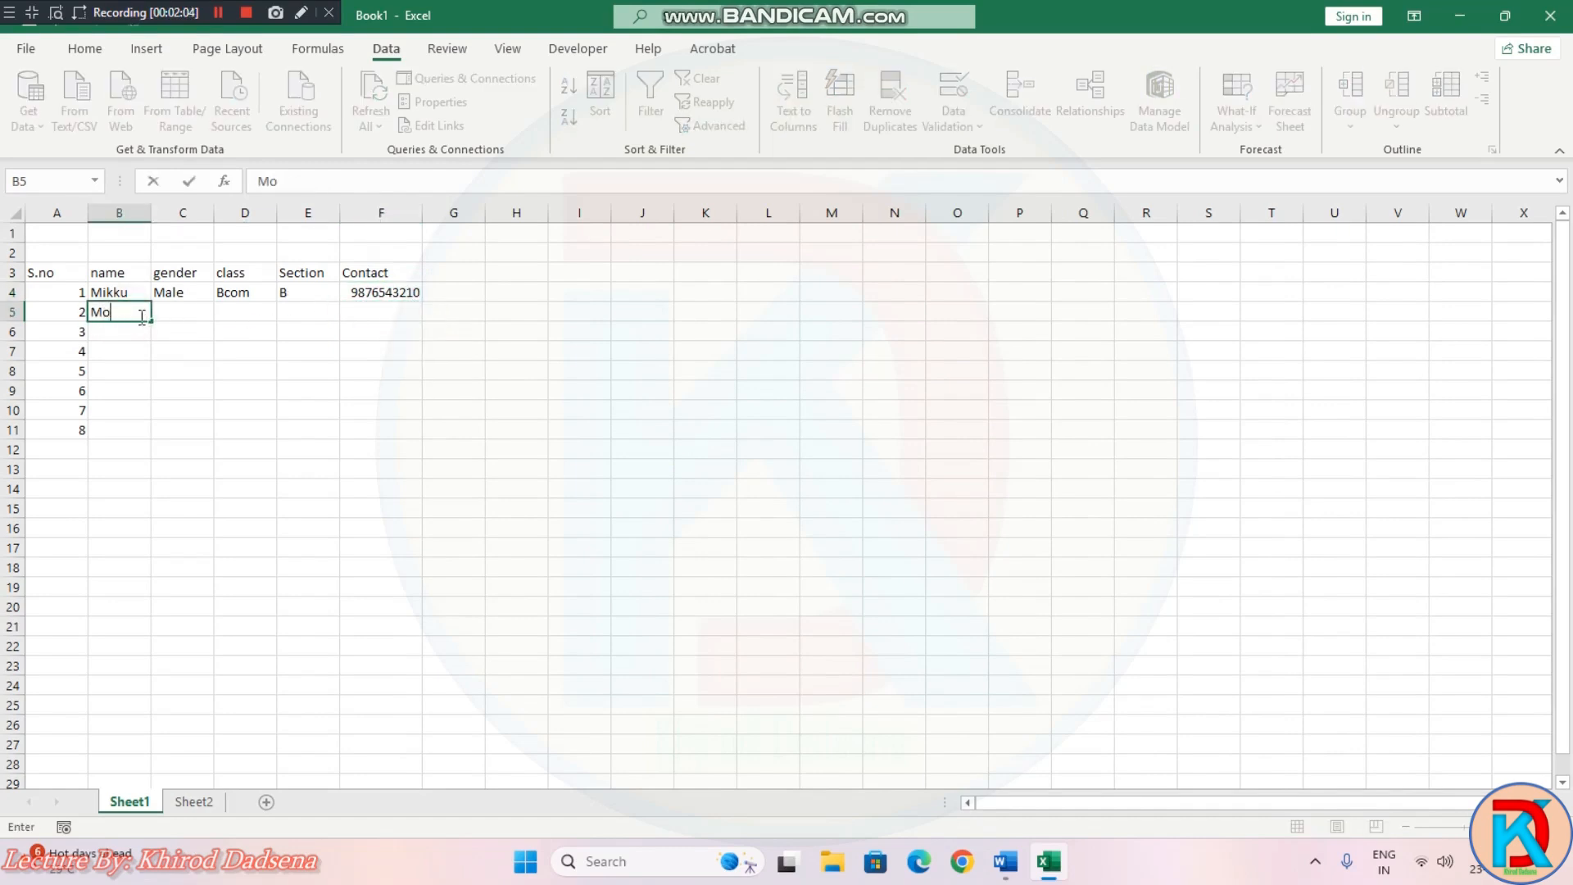
pyautogui.write('han')
pyautogui.click(200, 316)
pyautogui.click(222, 311)
pyautogui.click(196, 354)
pyautogui.click(227, 310)
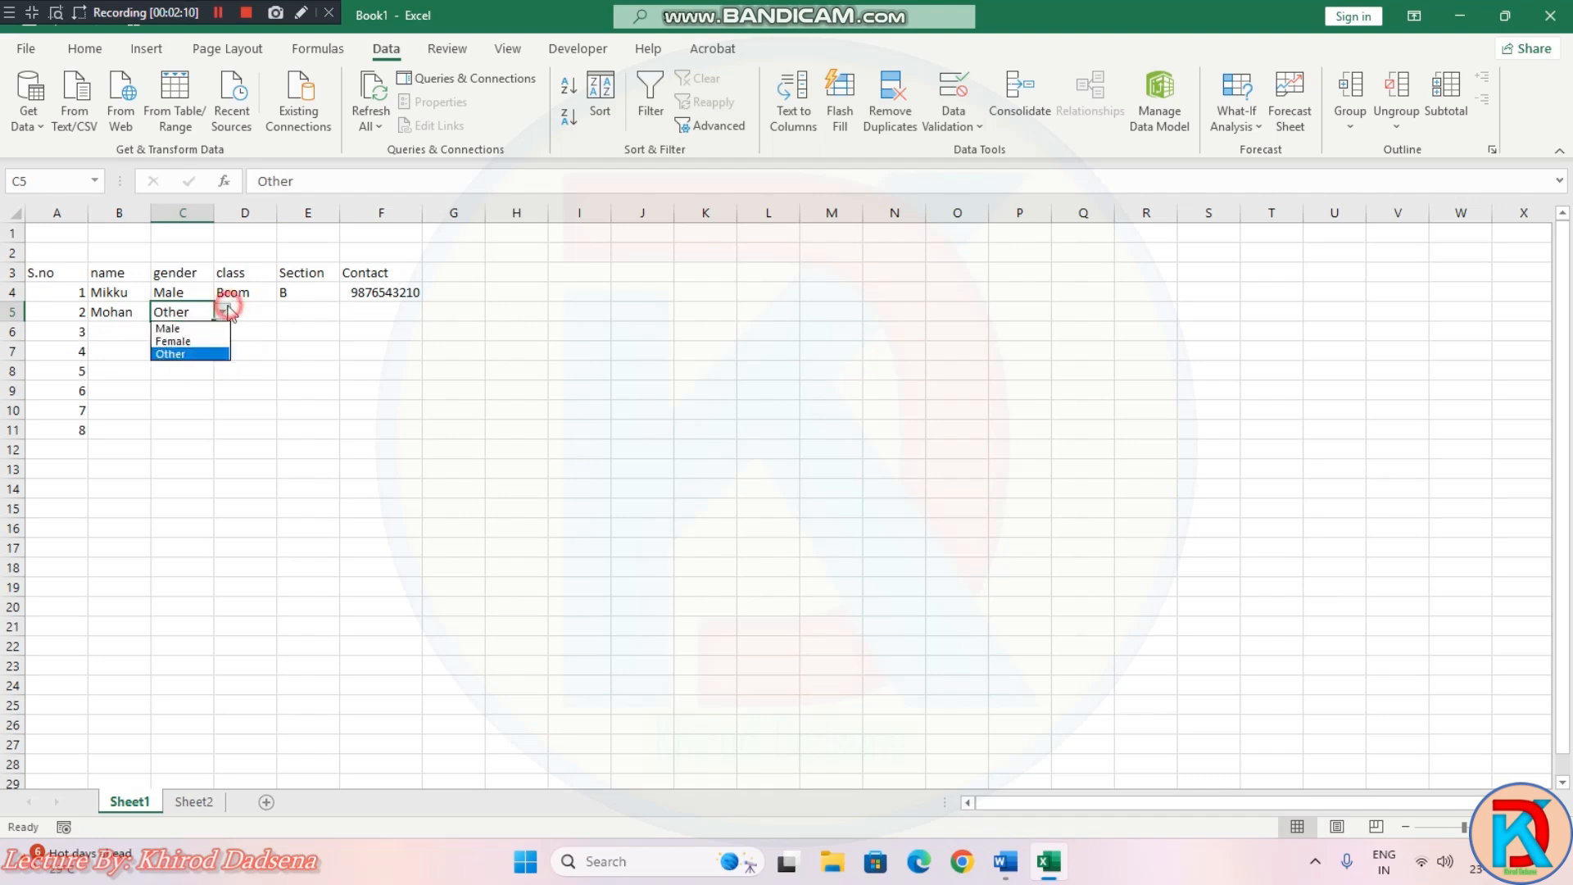
pyautogui.click(186, 329)
# Step: Choose BSc as the class in D5 from its dropdown list and try to re-enter it by editing the cell
pyautogui.click(246, 312)
pyautogui.click(286, 312)
pyautogui.click(248, 347)
pyautogui.doubleClick(249, 314)
pyautogui.press('Return')
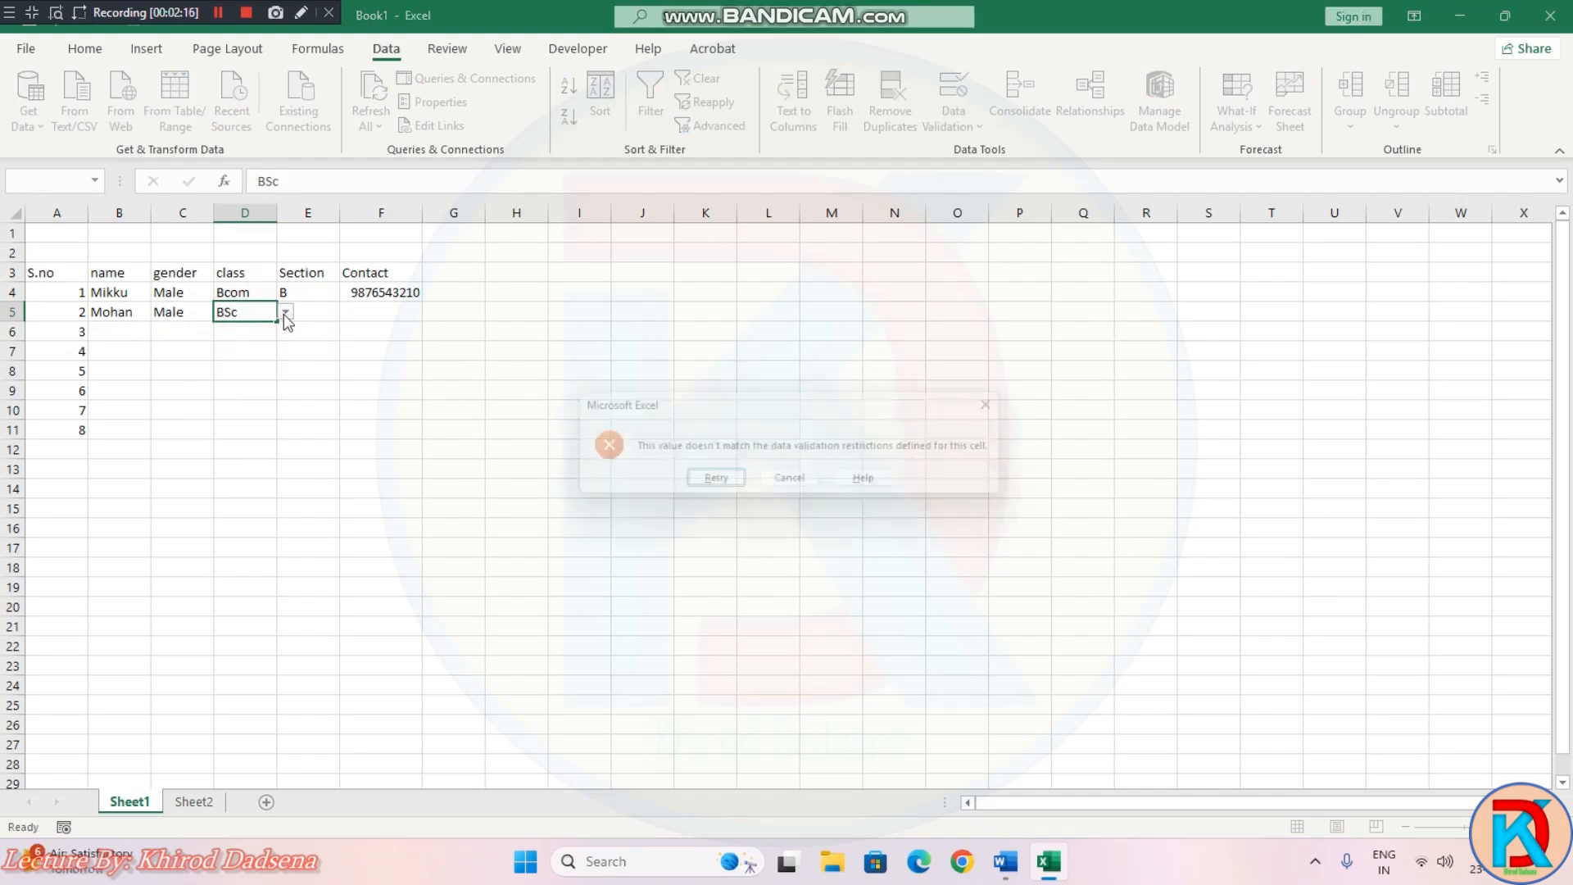
pyautogui.press('Return')
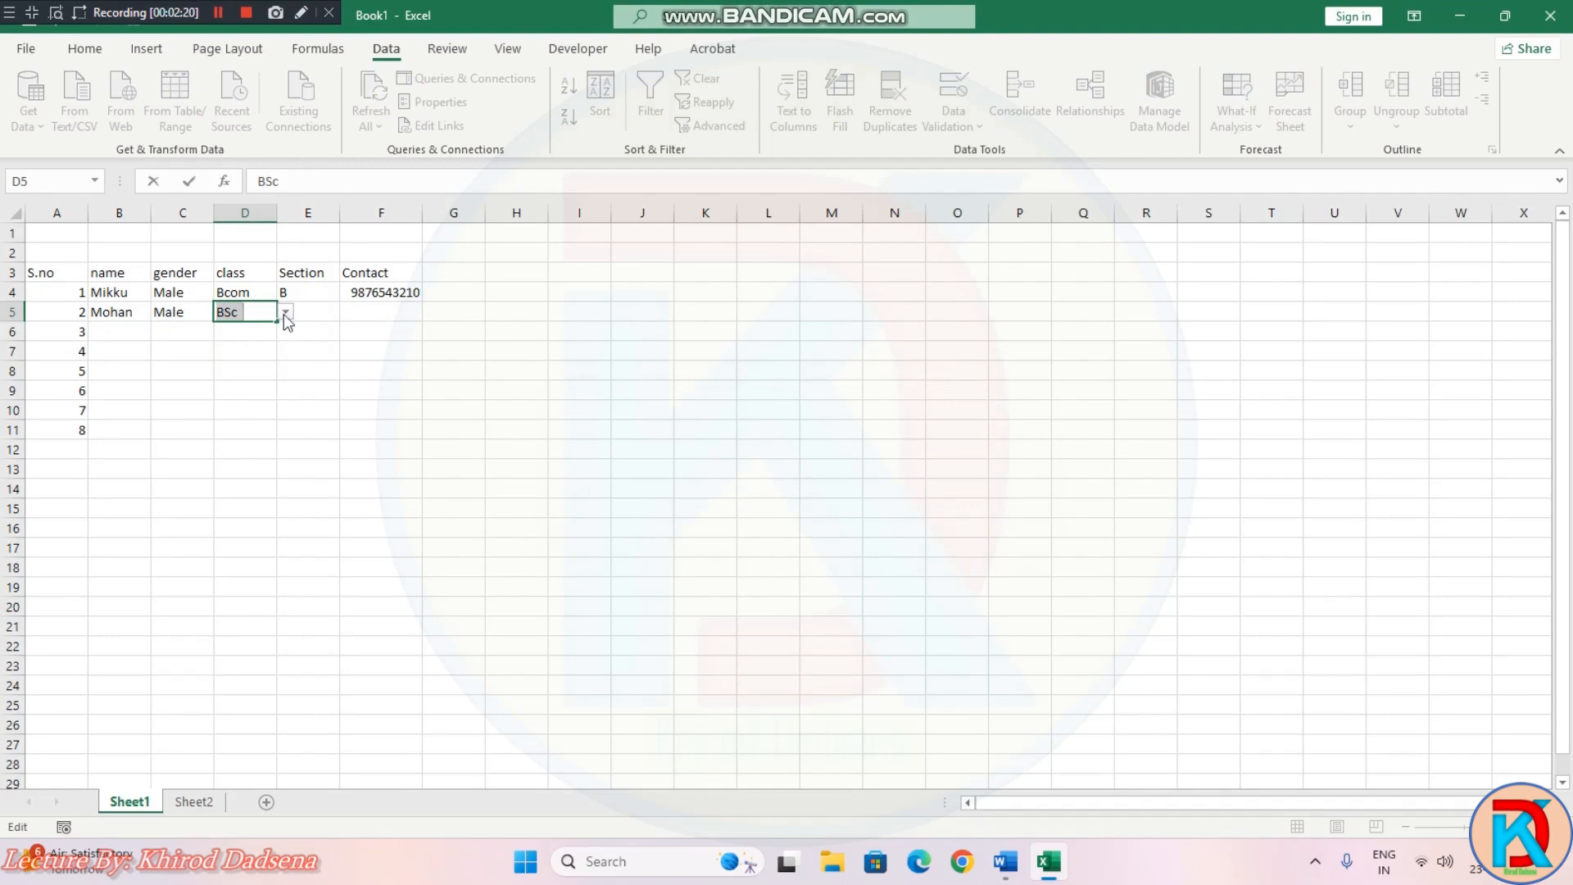
# Step: Test the class validation in D5 by adding 11 after BSc, retry at the alert, and remove the 11
pyautogui.click(265, 313)
pyautogui.write('11')
pyautogui.press('Return')
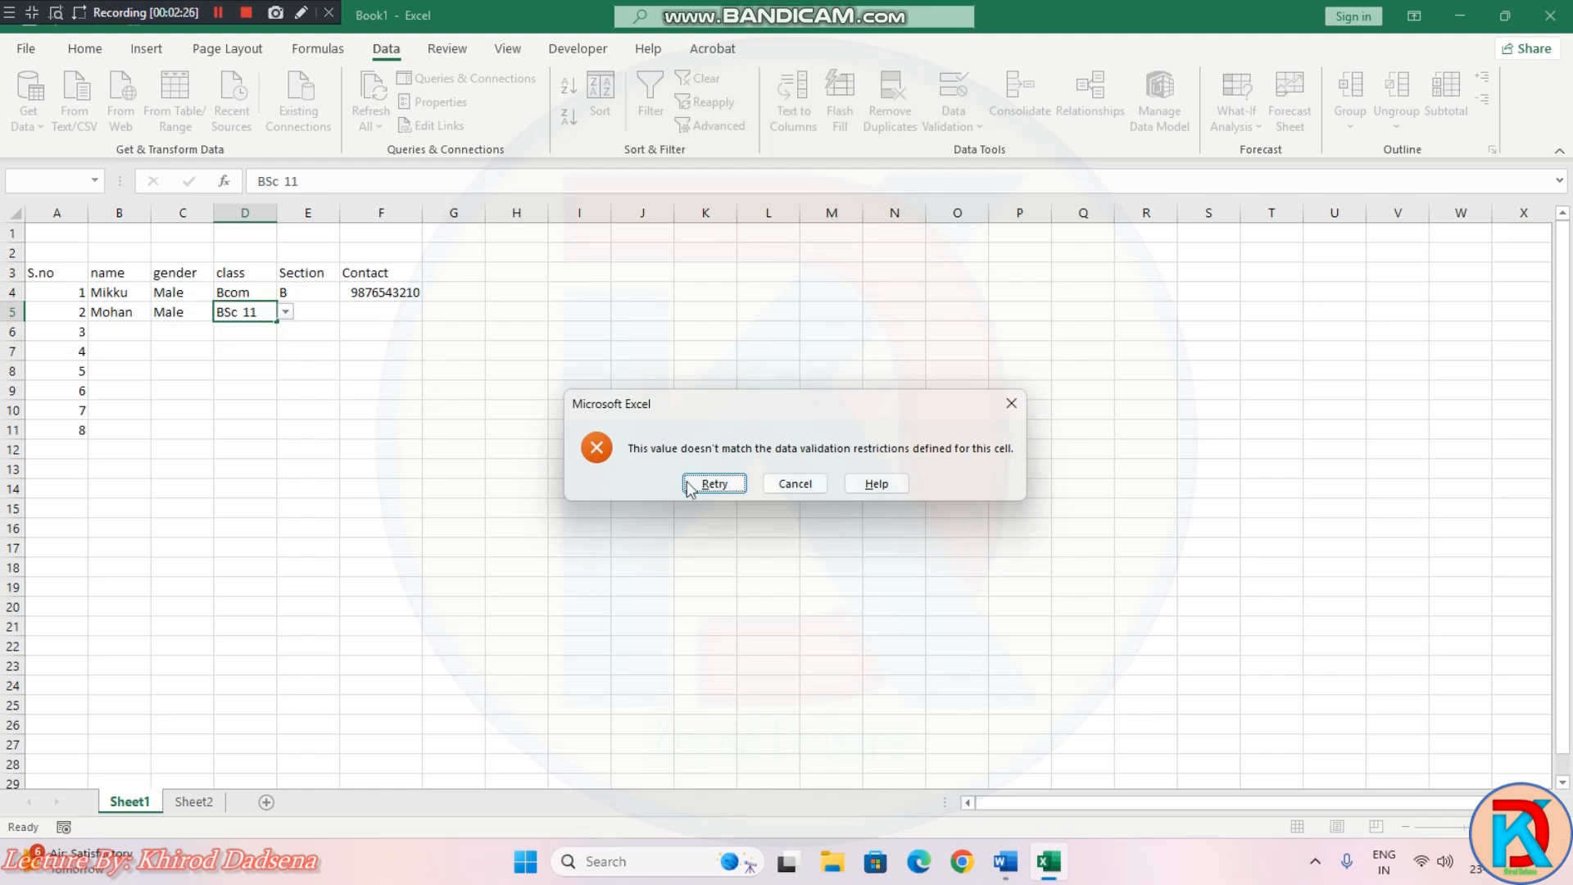
pyautogui.click(726, 488)
pyautogui.click(259, 314)
pyautogui.click(289, 312)
pyautogui.click(698, 489)
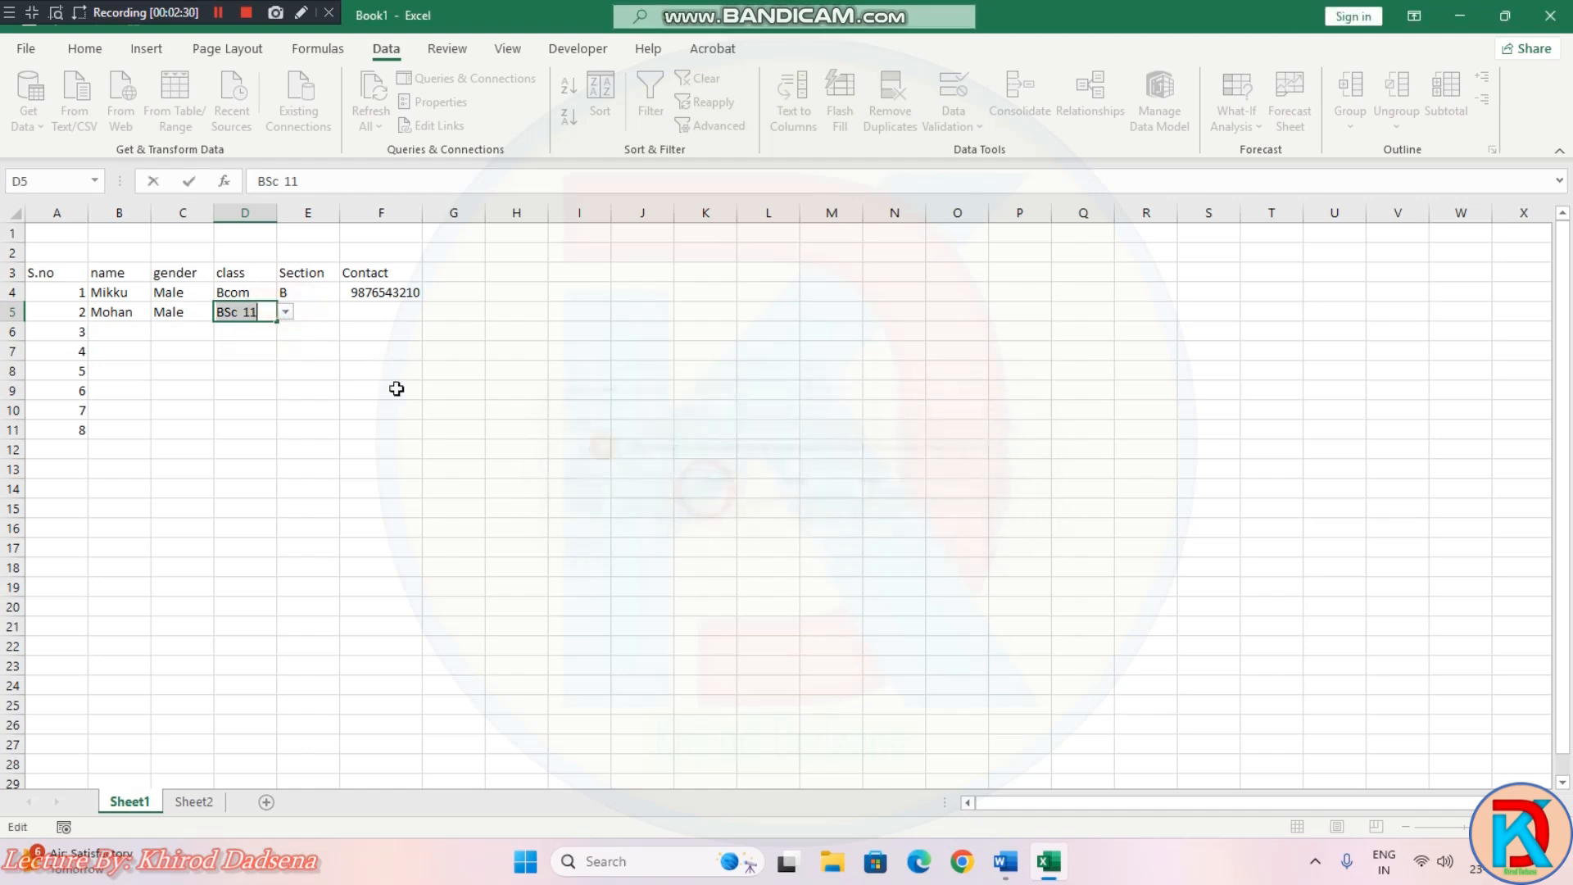
pyautogui.click(266, 313)
pyautogui.press('BackSpace')
pyautogui.press('BackSpace')
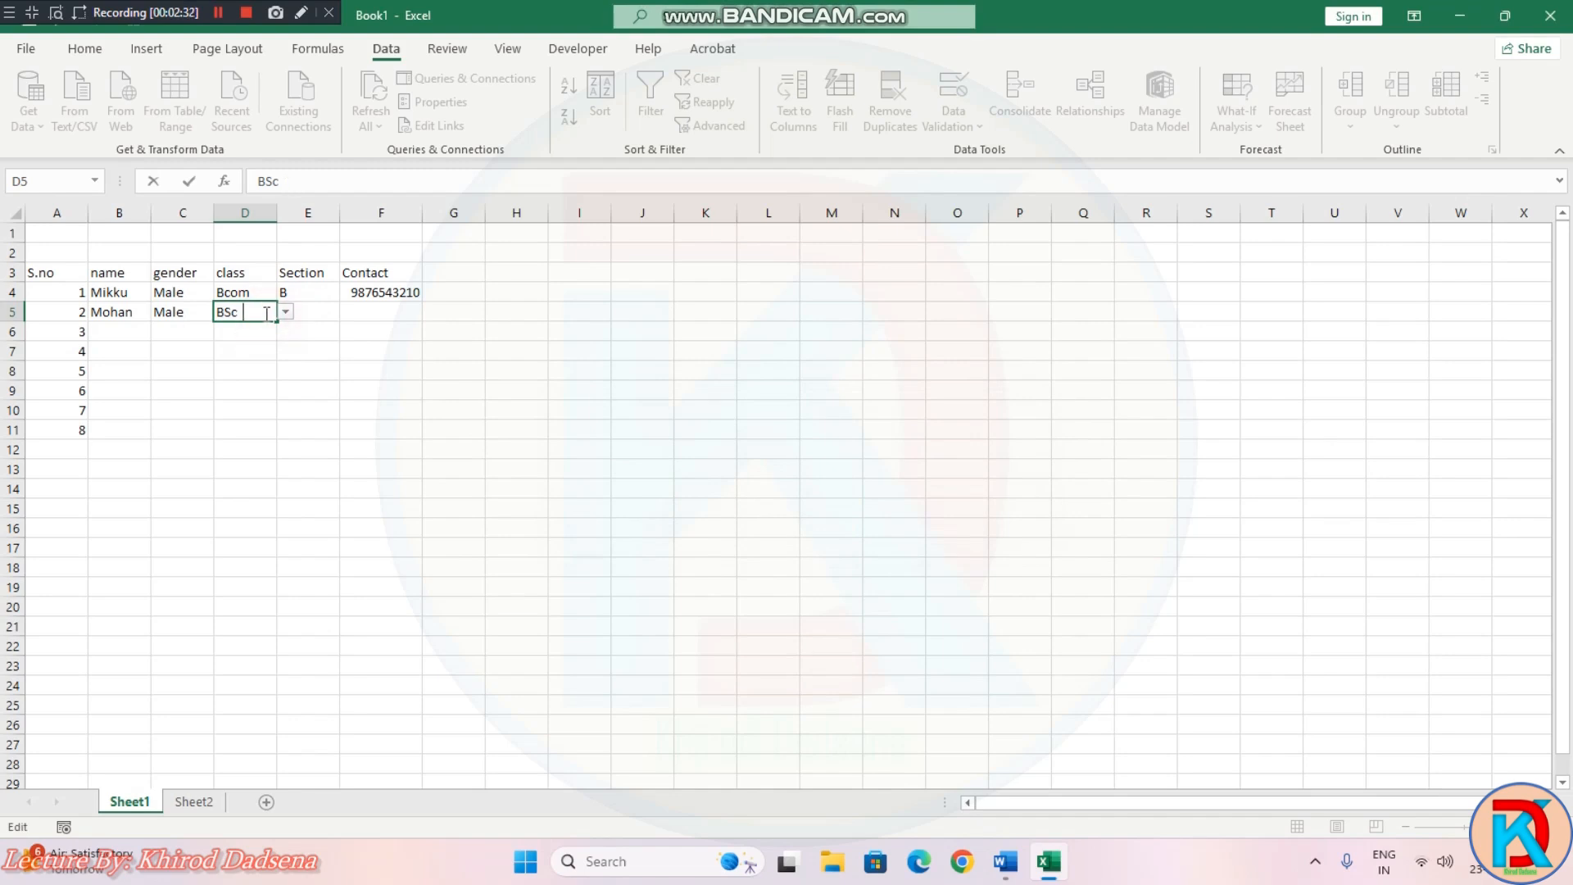
# Step: Choose Bcom as the class in D5 and A as the section in E5 from their dropdown lists
pyautogui.click(285, 312)
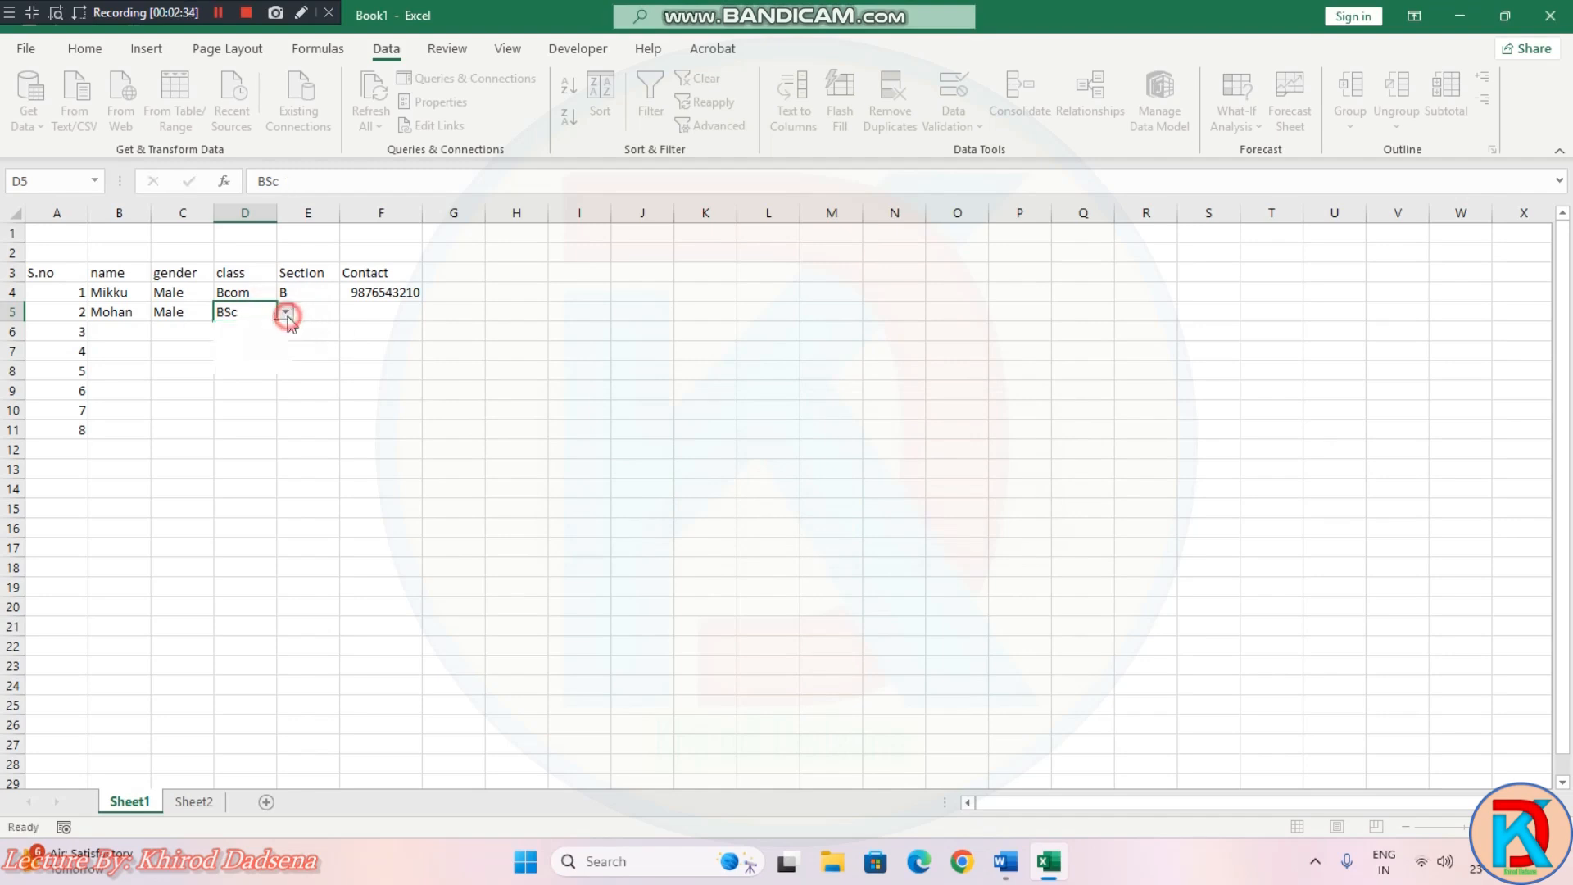
pyautogui.click(233, 371)
pyautogui.click(321, 316)
pyautogui.click(348, 312)
pyautogui.click(315, 326)
# Step: Enter a 10-digit contact number for the second candidate in F5
pyautogui.click(410, 319)
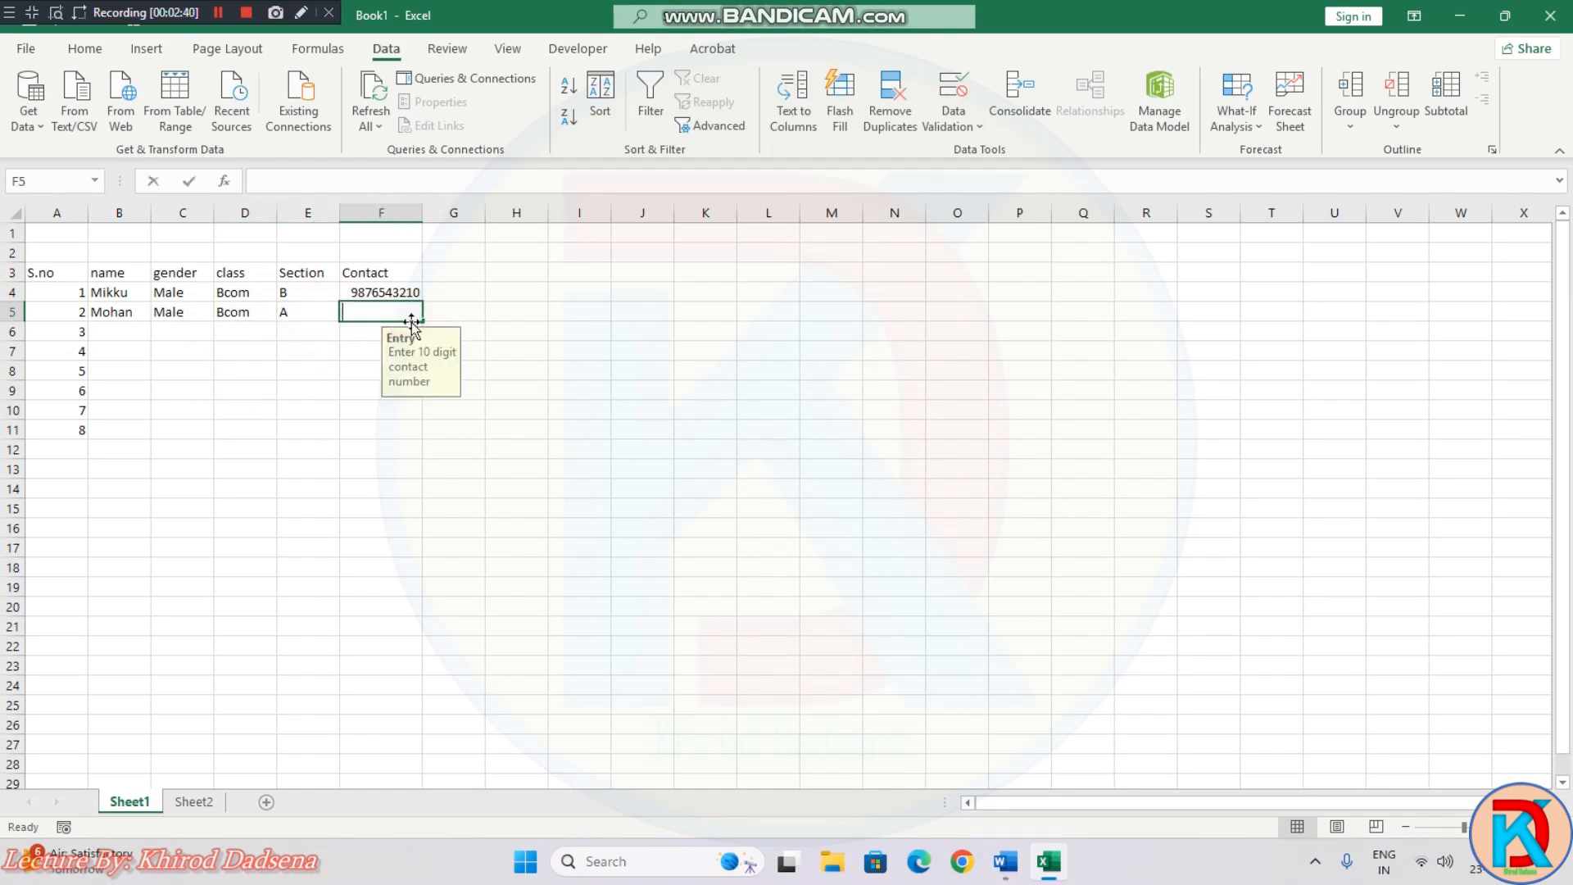
pyautogui.write('1234567890')
pyautogui.press('Return')
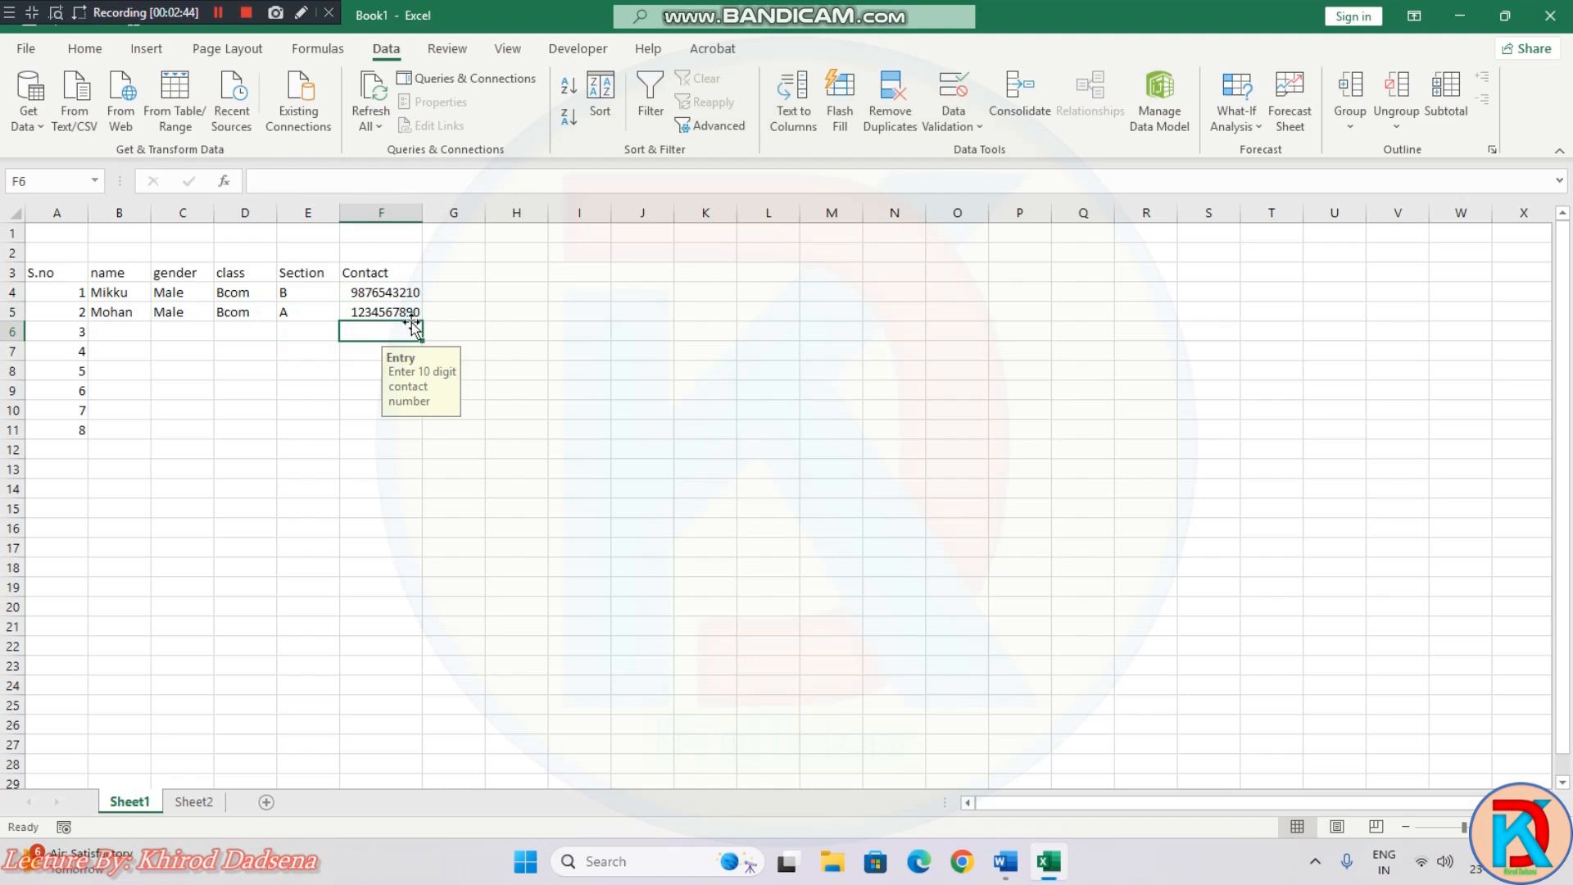
# Step: Append an extra 0 to the contact number in F5 to make it 11 digits and accept it despite the alert
pyautogui.doubleClick(412, 312)
pyautogui.write('0')
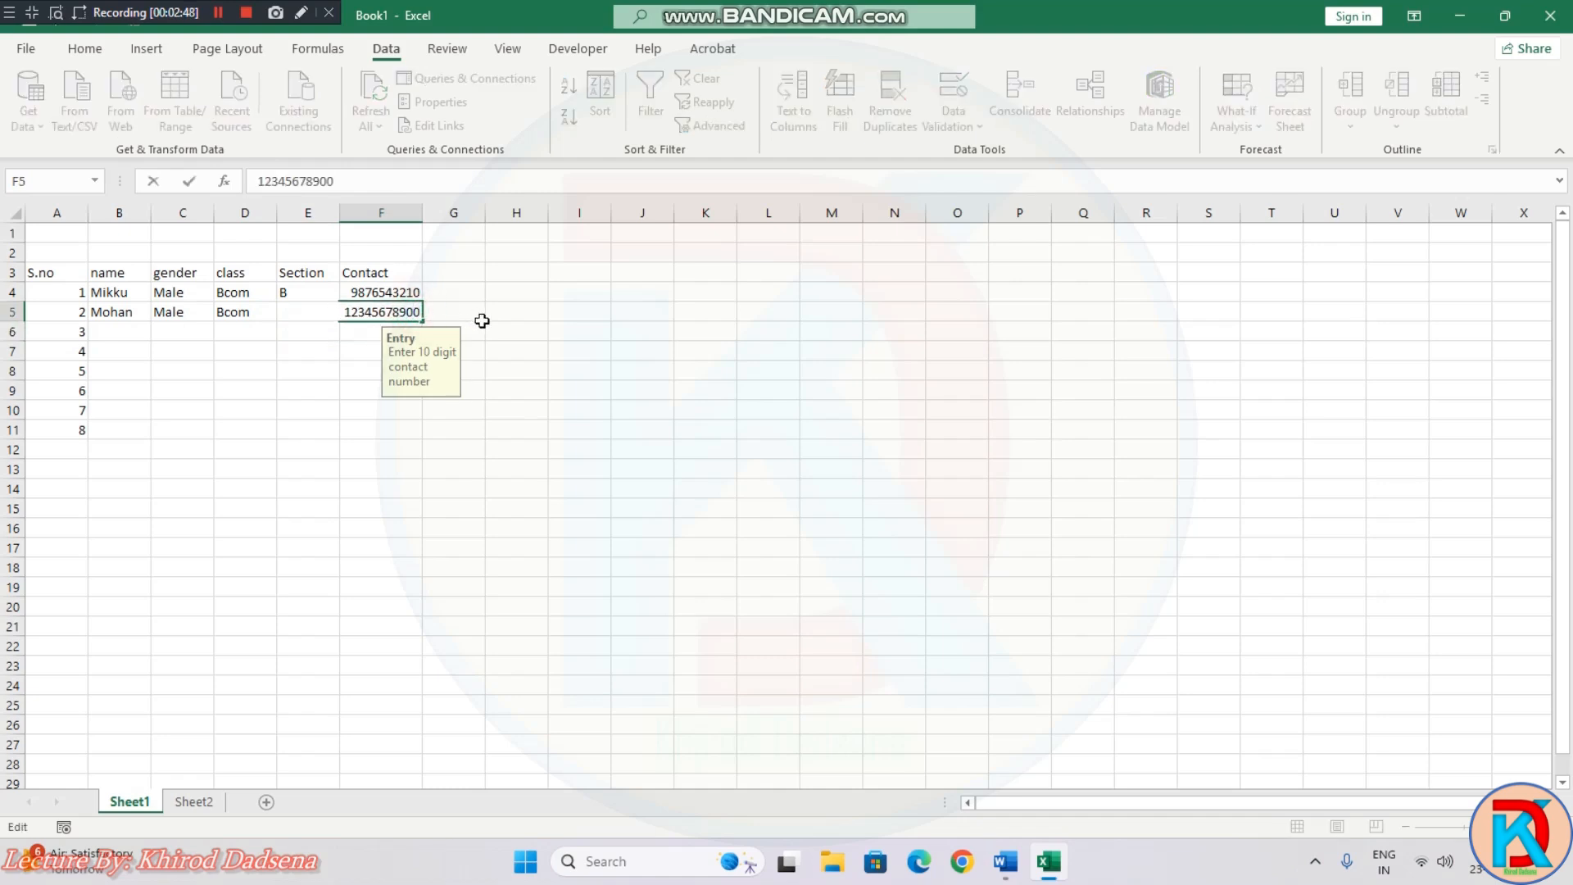
pyautogui.press('Return')
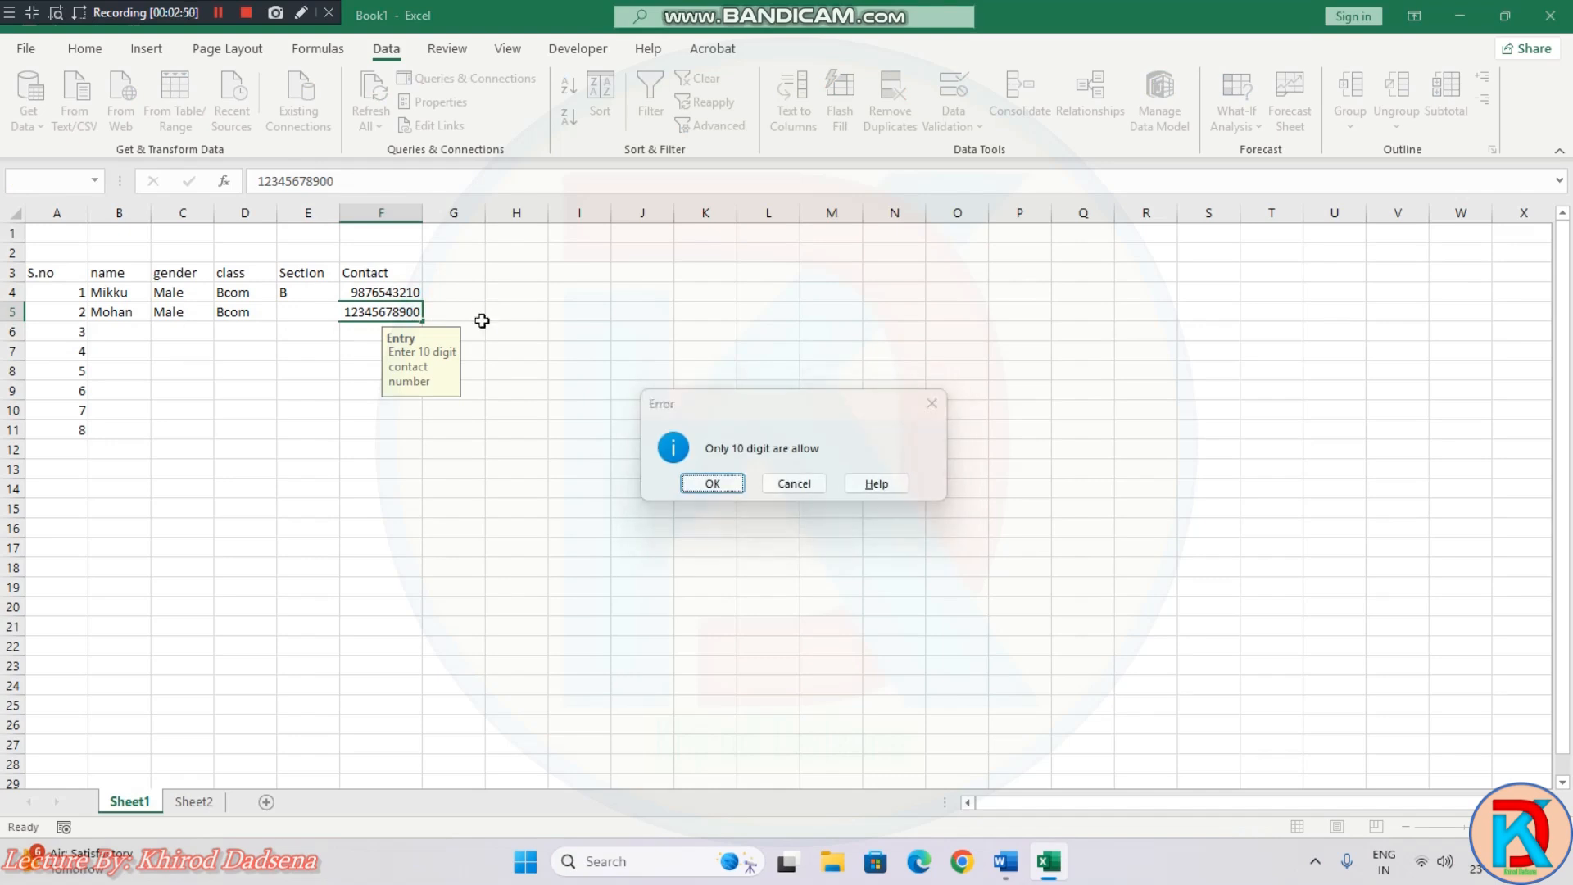
pyautogui.press('Return')
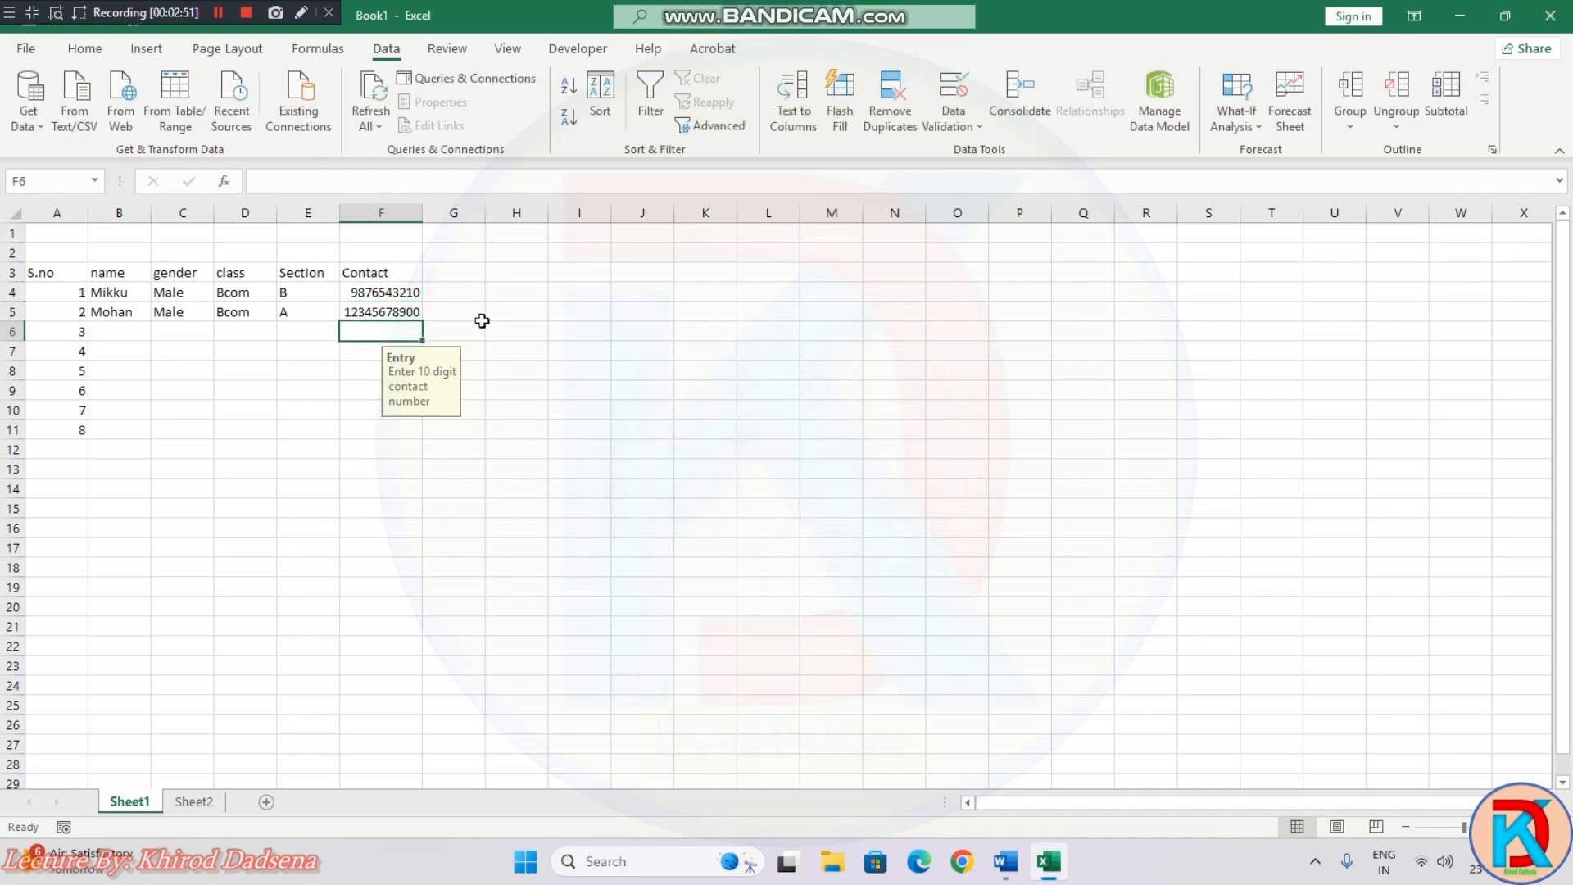
pyautogui.click(412, 315)
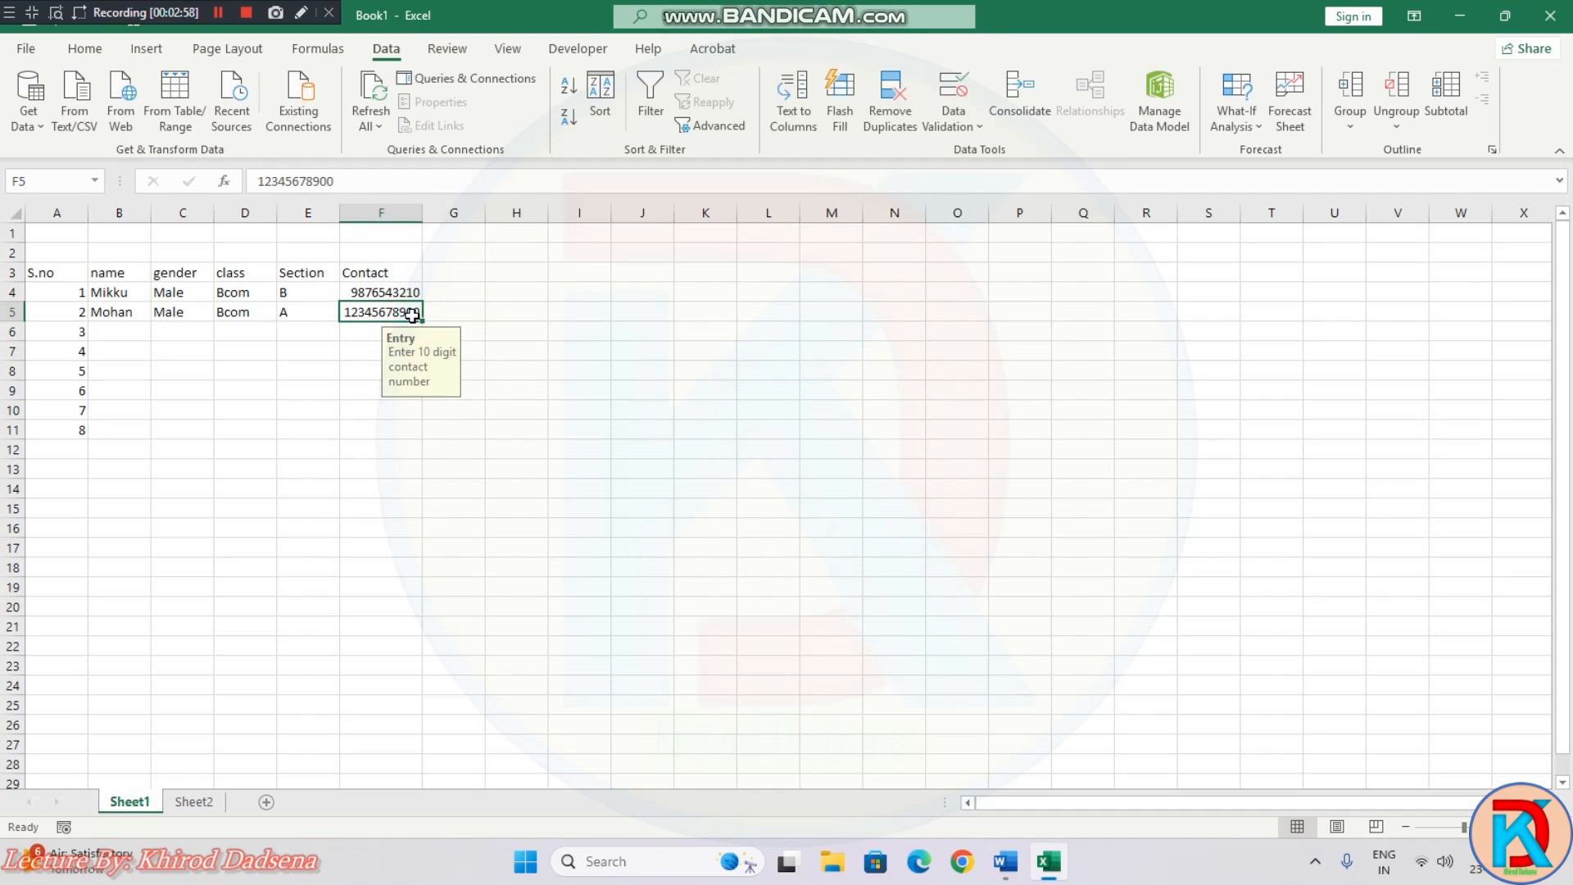
# Step: Enter the third candidate's name in B6, correcting its spelling
pyautogui.click(131, 331)
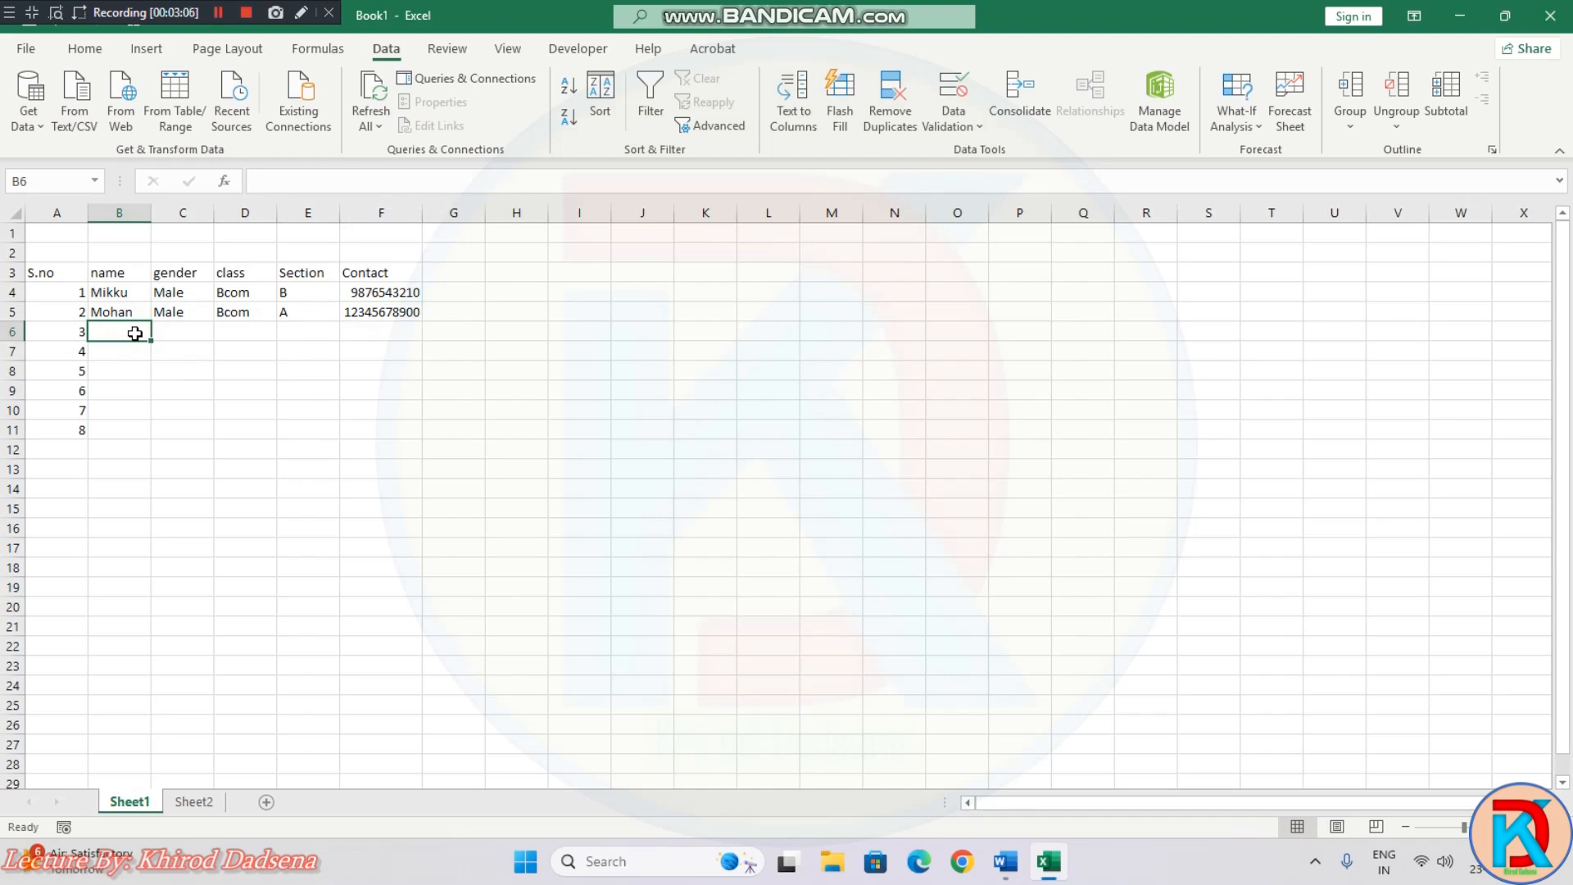
pyautogui.write('sauresh')
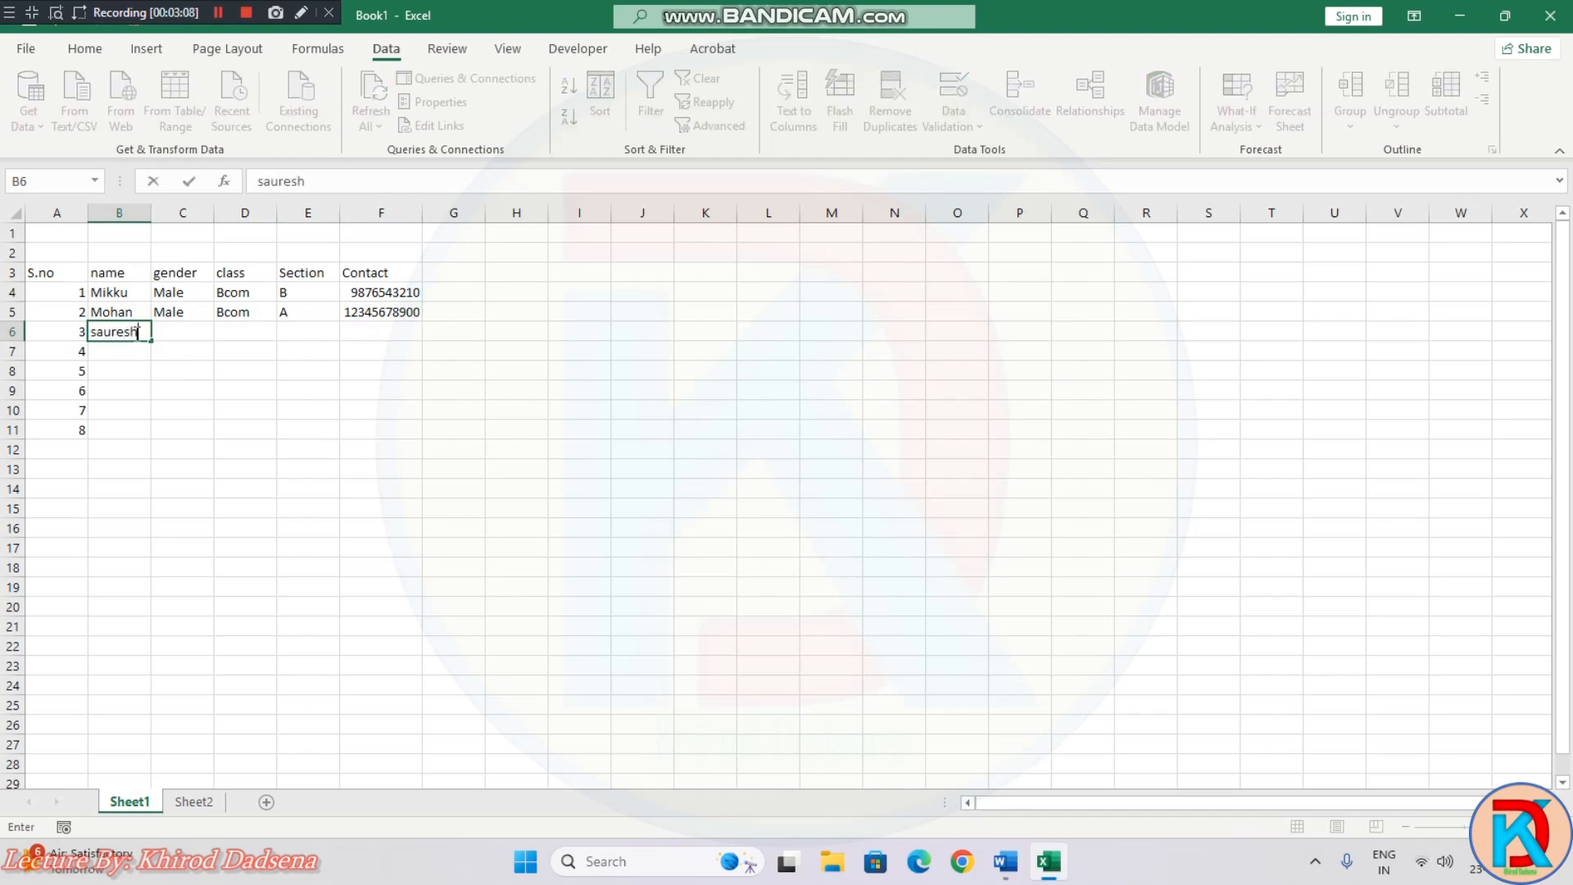
pyautogui.press('BackSpace')
pyautogui.press('BackSpace')
pyautogui.press('BackSpace')
pyautogui.press('BackSpace')
pyautogui.press('BackSpace')
pyautogui.press('BackSpace')
pyautogui.write('uresh')
pyautogui.press('Tab')
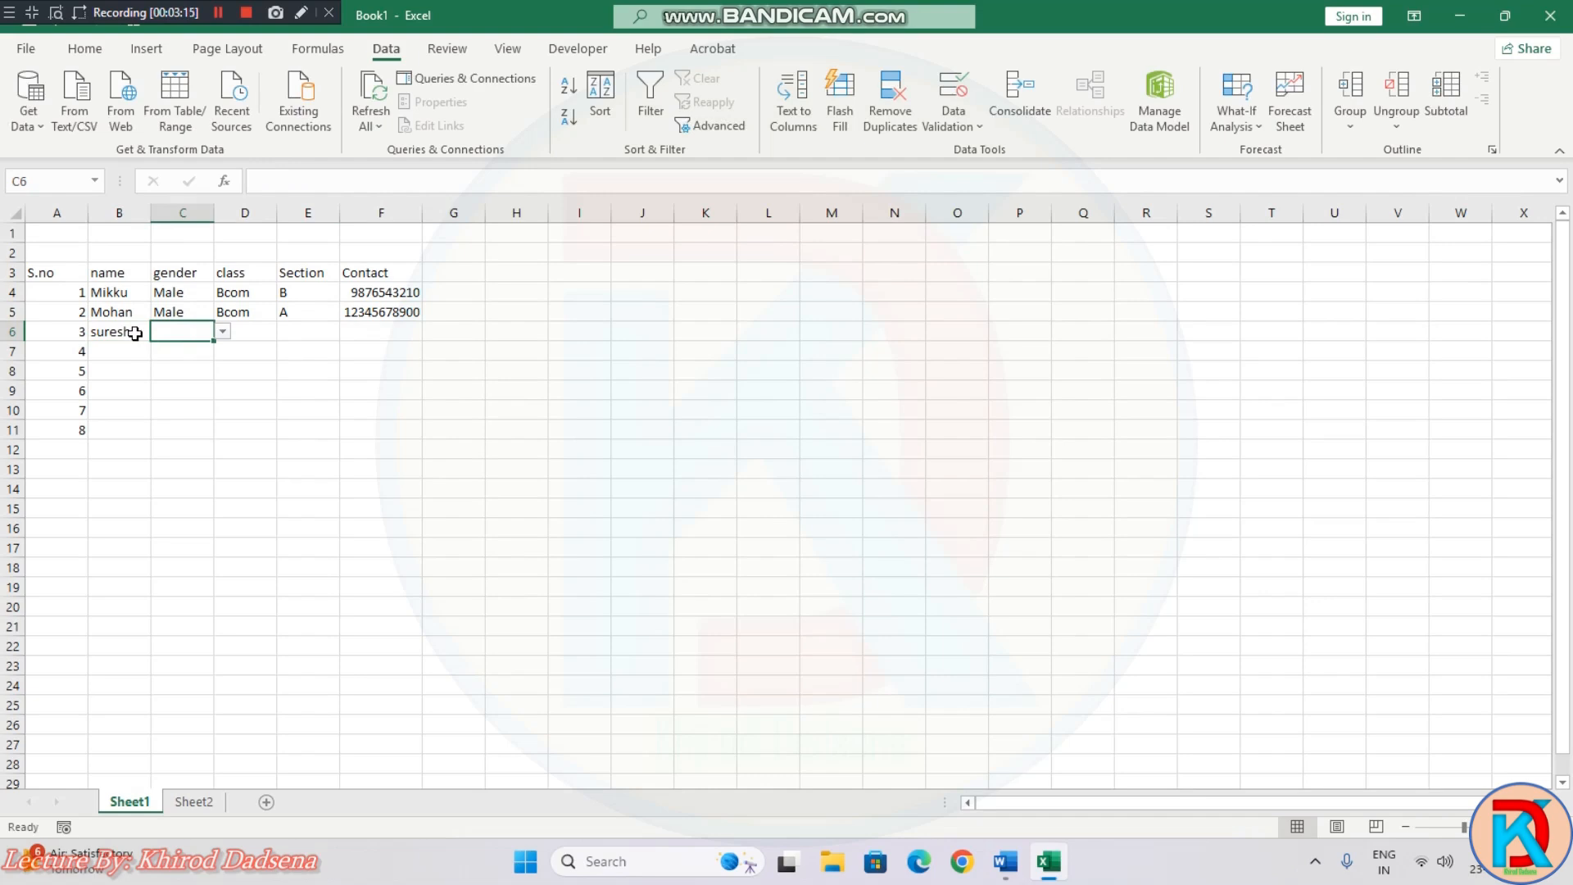
# Step: Fill row 6 from the dropdown lists with gender Male, class BSc and section A
pyautogui.click(222, 332)
pyautogui.click(190, 351)
pyautogui.click(246, 326)
pyautogui.click(286, 332)
pyautogui.click(253, 371)
pyautogui.click(326, 327)
pyautogui.click(348, 331)
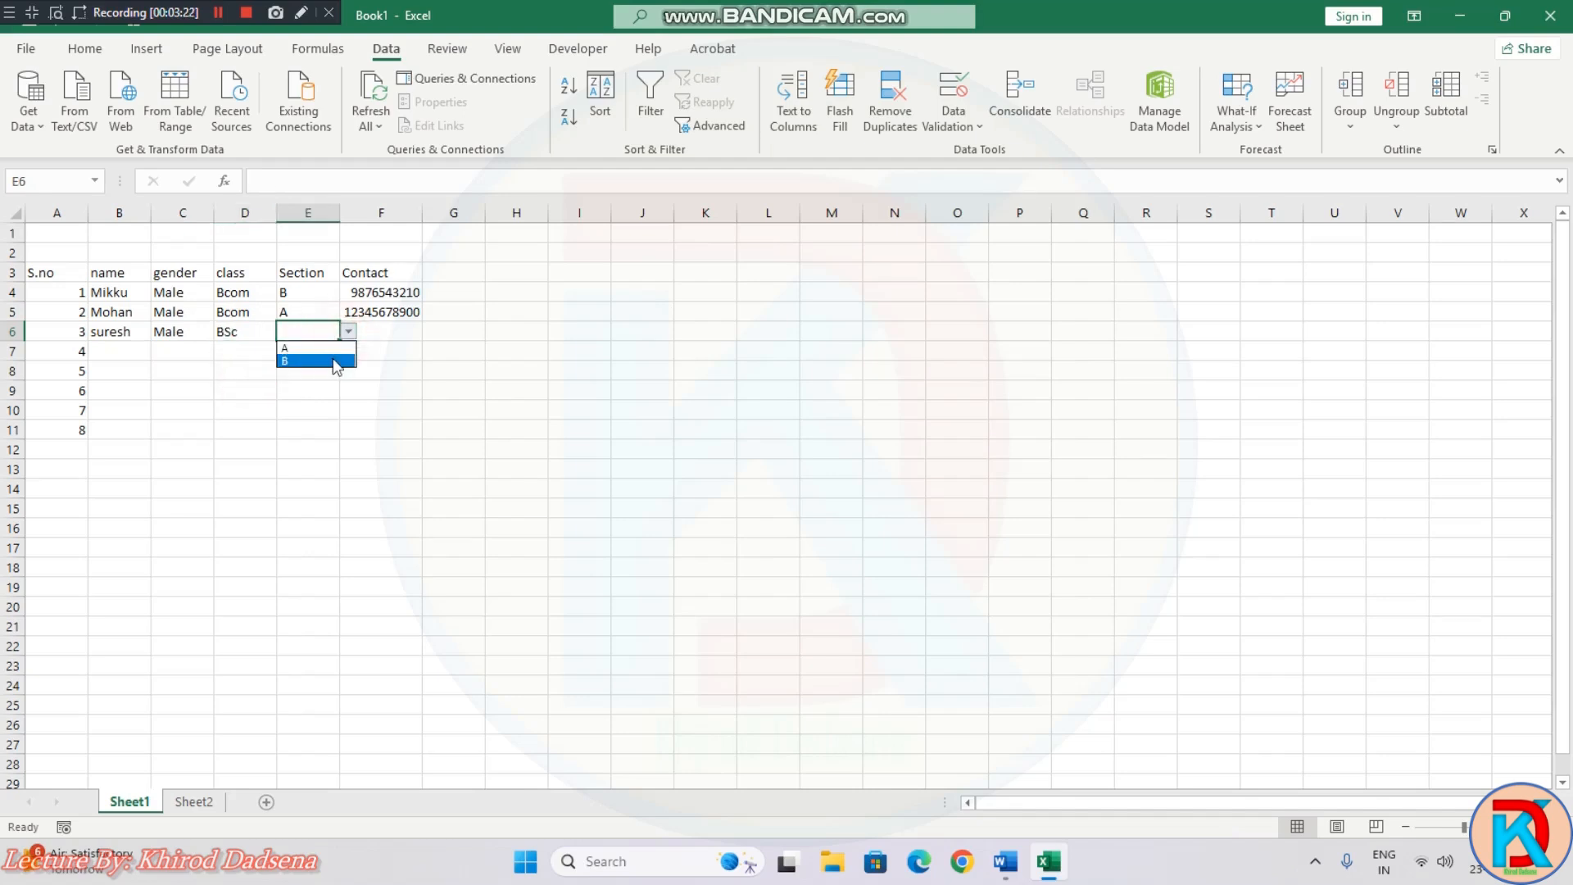
pyautogui.click(330, 350)
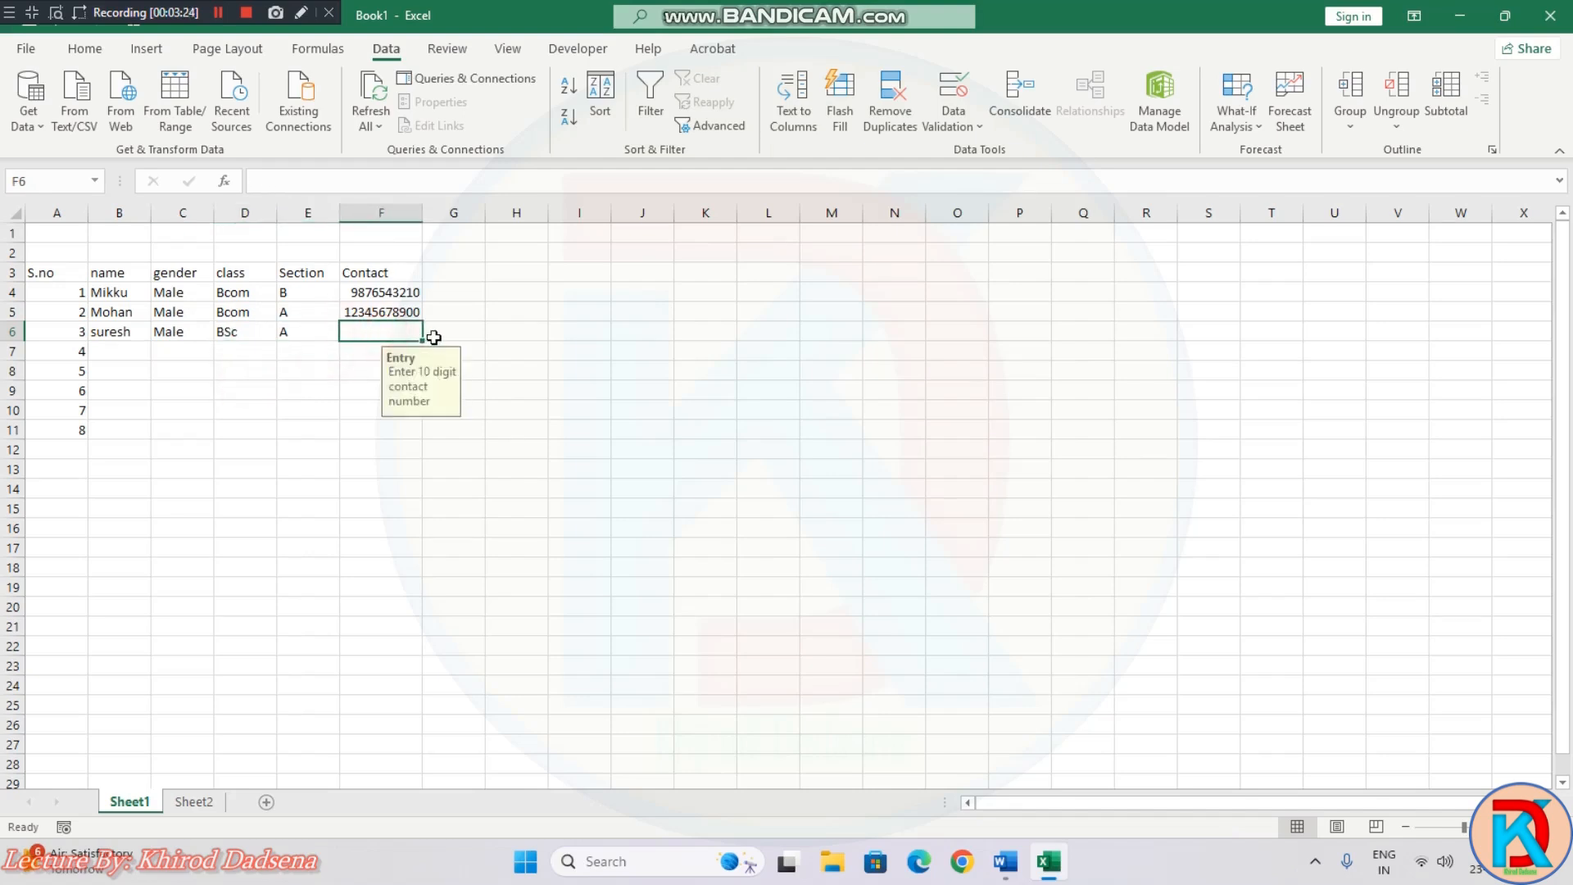
# Step: Enter a 12-digit contact number in F6 and accept it despite the validation alert
pyautogui.write('987654321000')
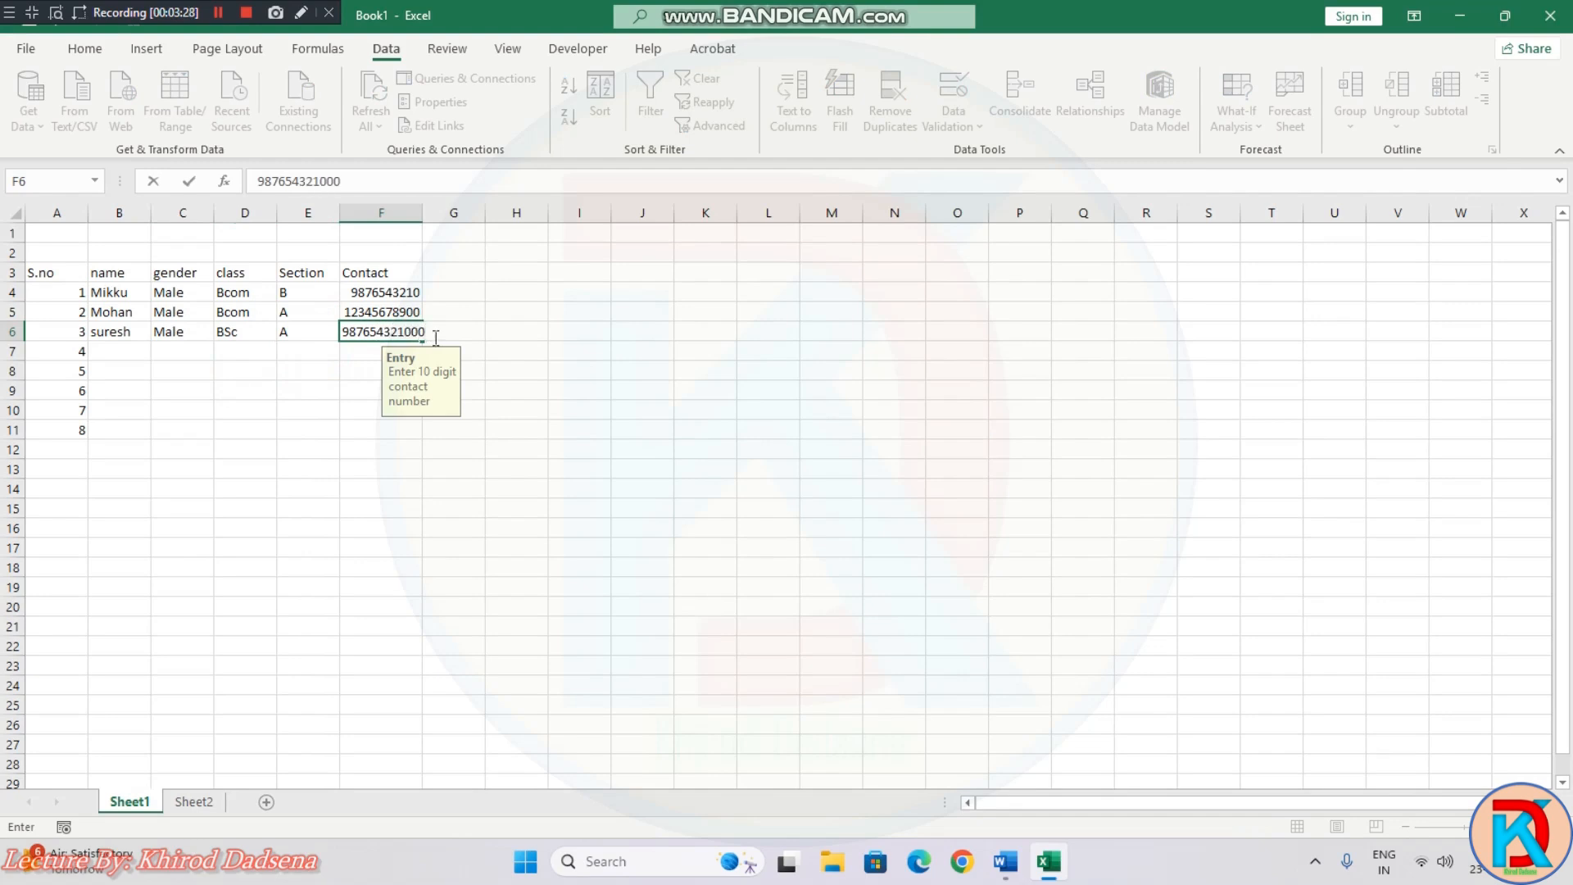
pyautogui.press('Return')
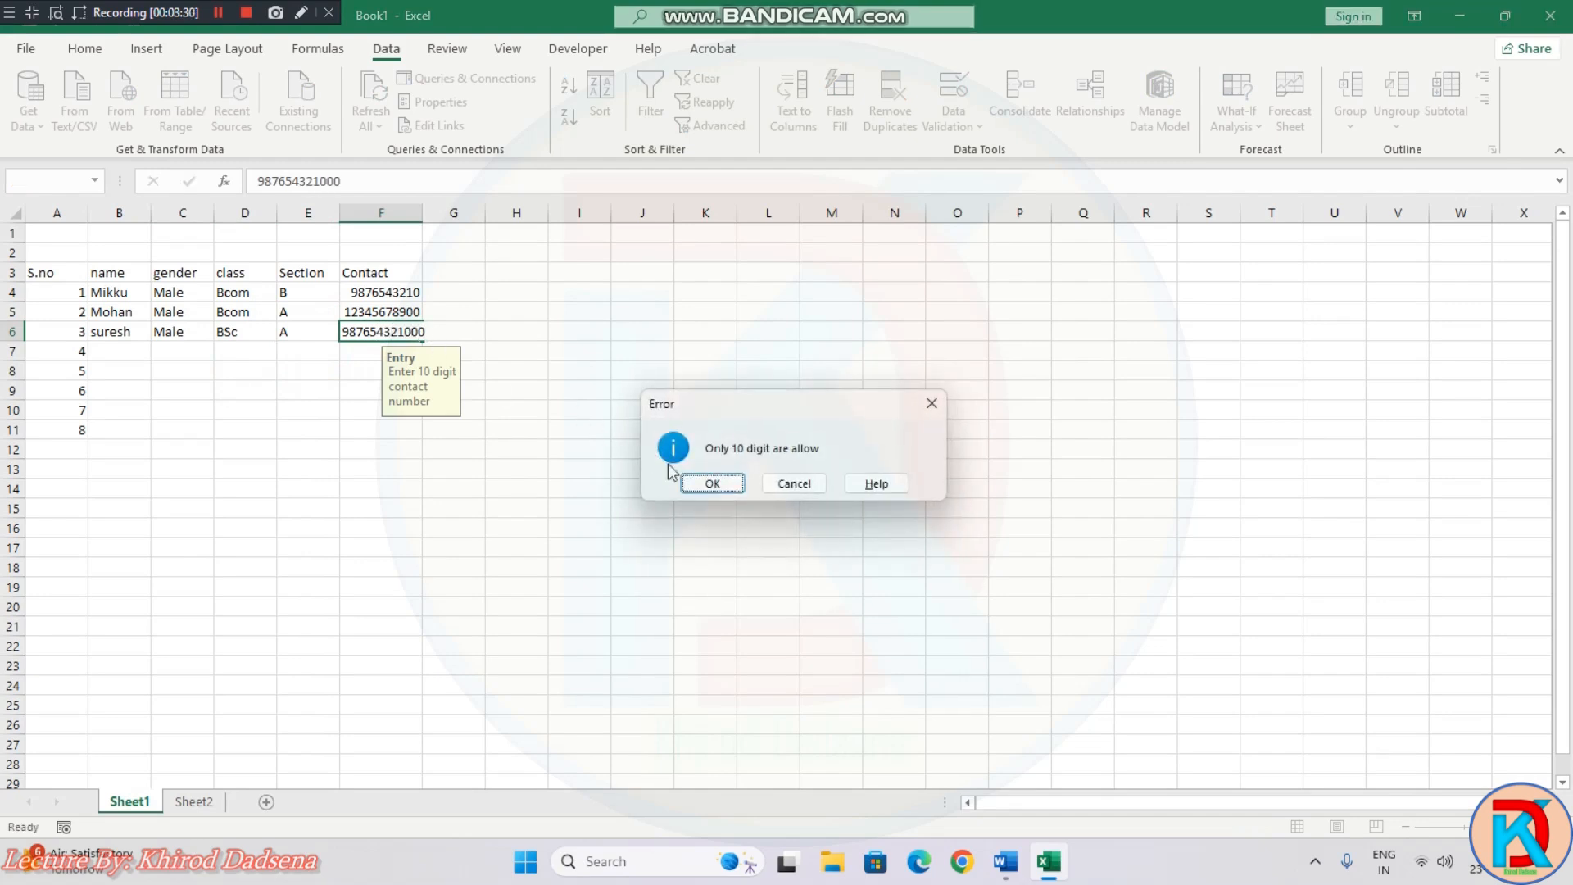
pyautogui.click(712, 484)
# Step: Widen column F and prefix the contact number in F6 with an apostrophe to store it as text, accepting the alert
pyautogui.moveTo(426, 207); pyautogui.dragTo(453, 207)
pyautogui.doubleClick(378, 336)
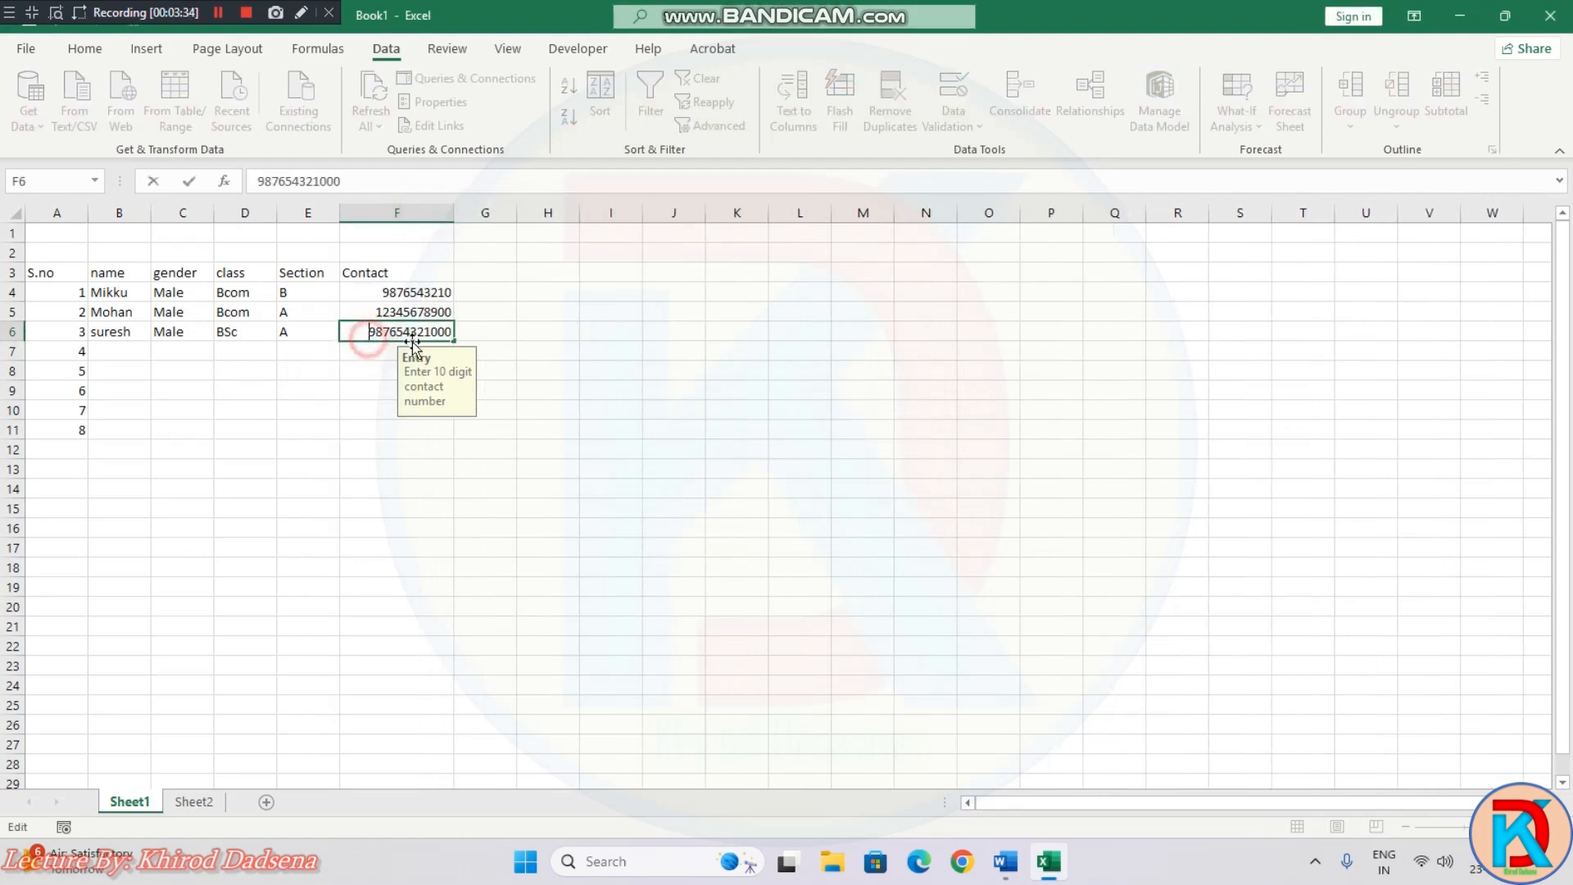
pyautogui.write("'")
pyautogui.press('Return')
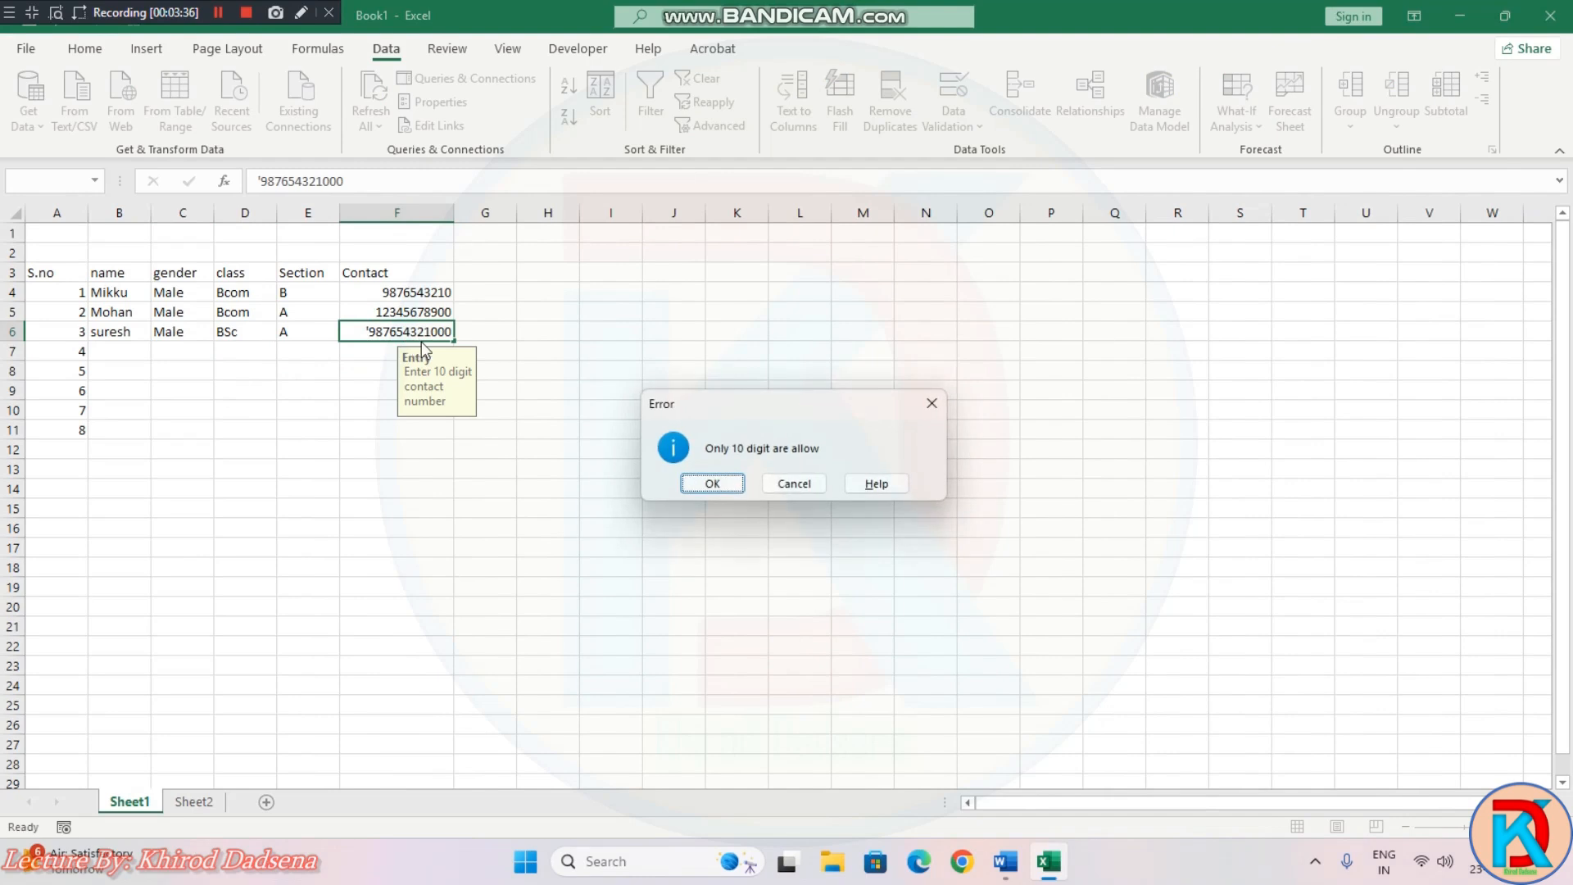
pyautogui.click(718, 484)
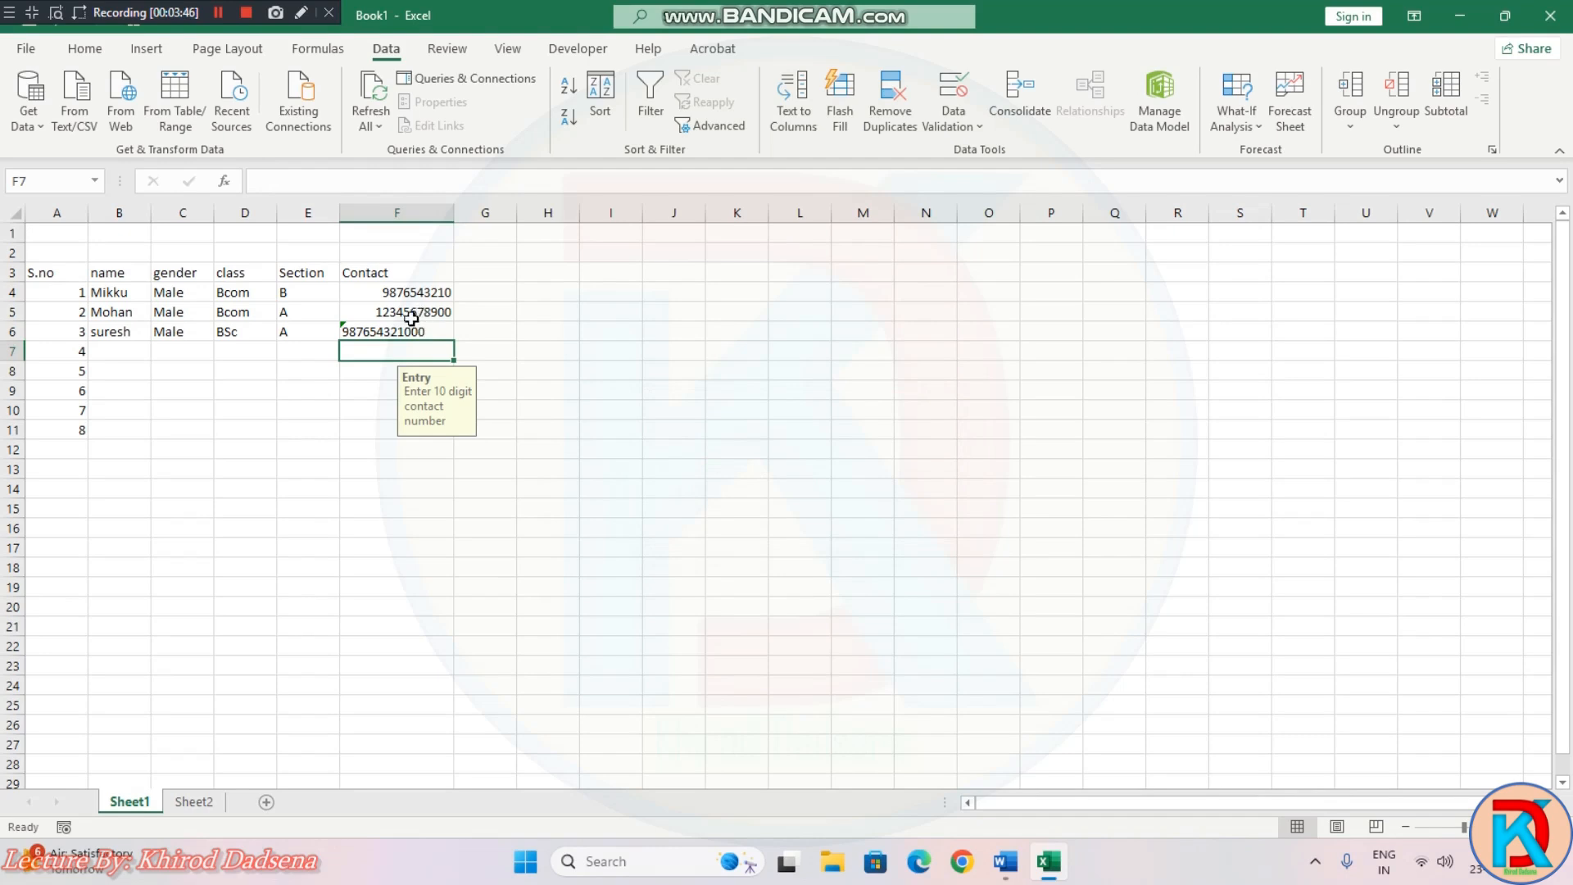
# Step: Narrow column F to fit the contact numbers and circle the invalid data on the sheet
pyautogui.click(332, 449)
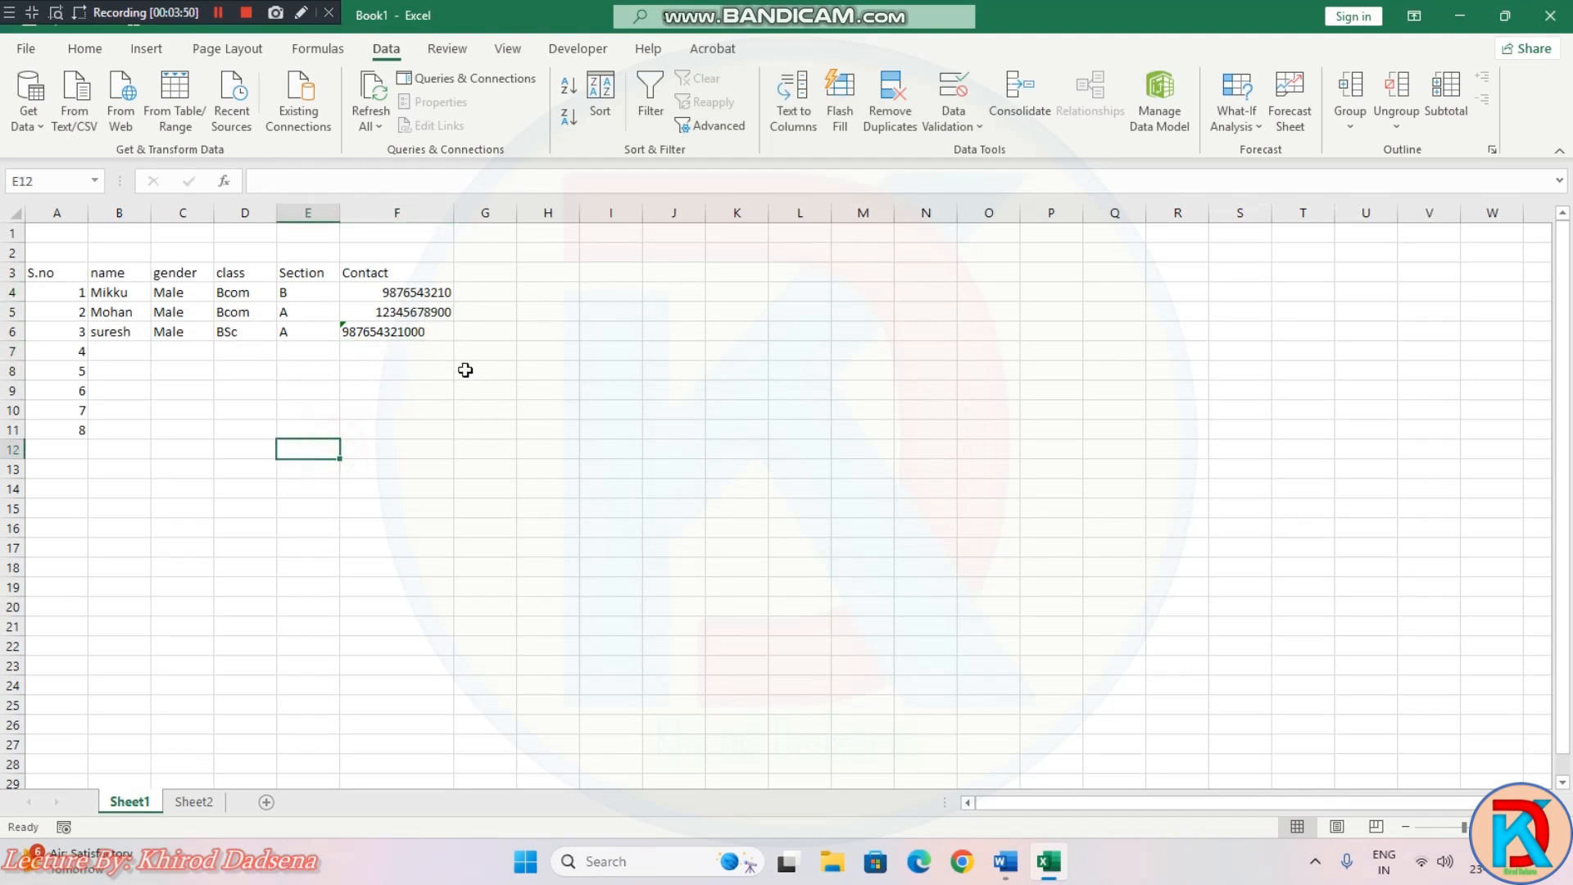
pyautogui.moveTo(448, 217); pyautogui.dragTo(424, 217)
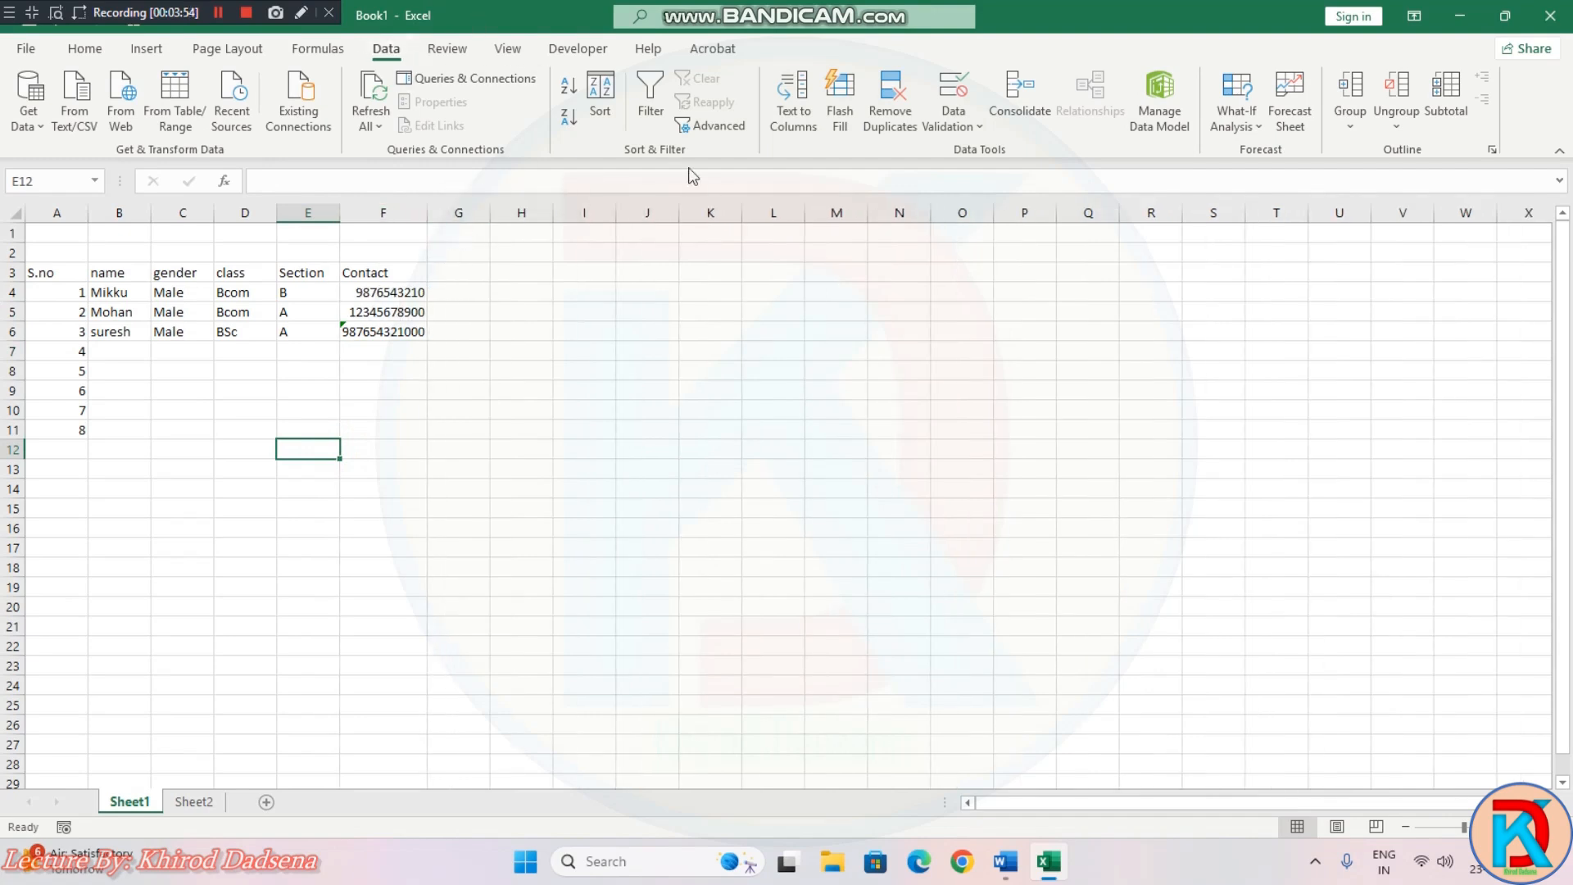
pyautogui.click(952, 124)
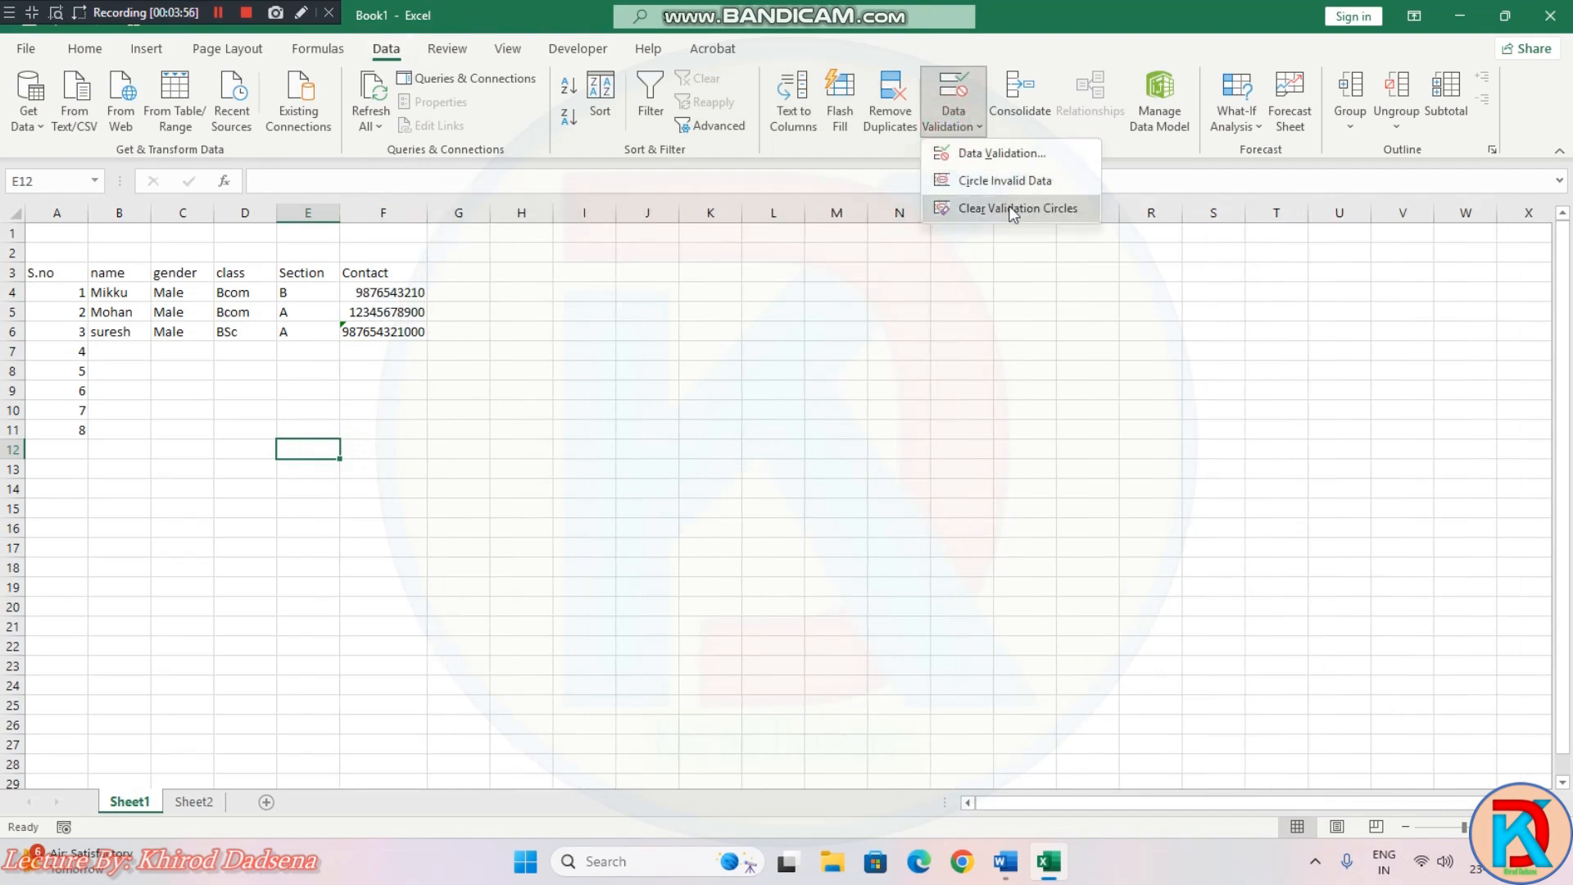
pyautogui.click(1013, 180)
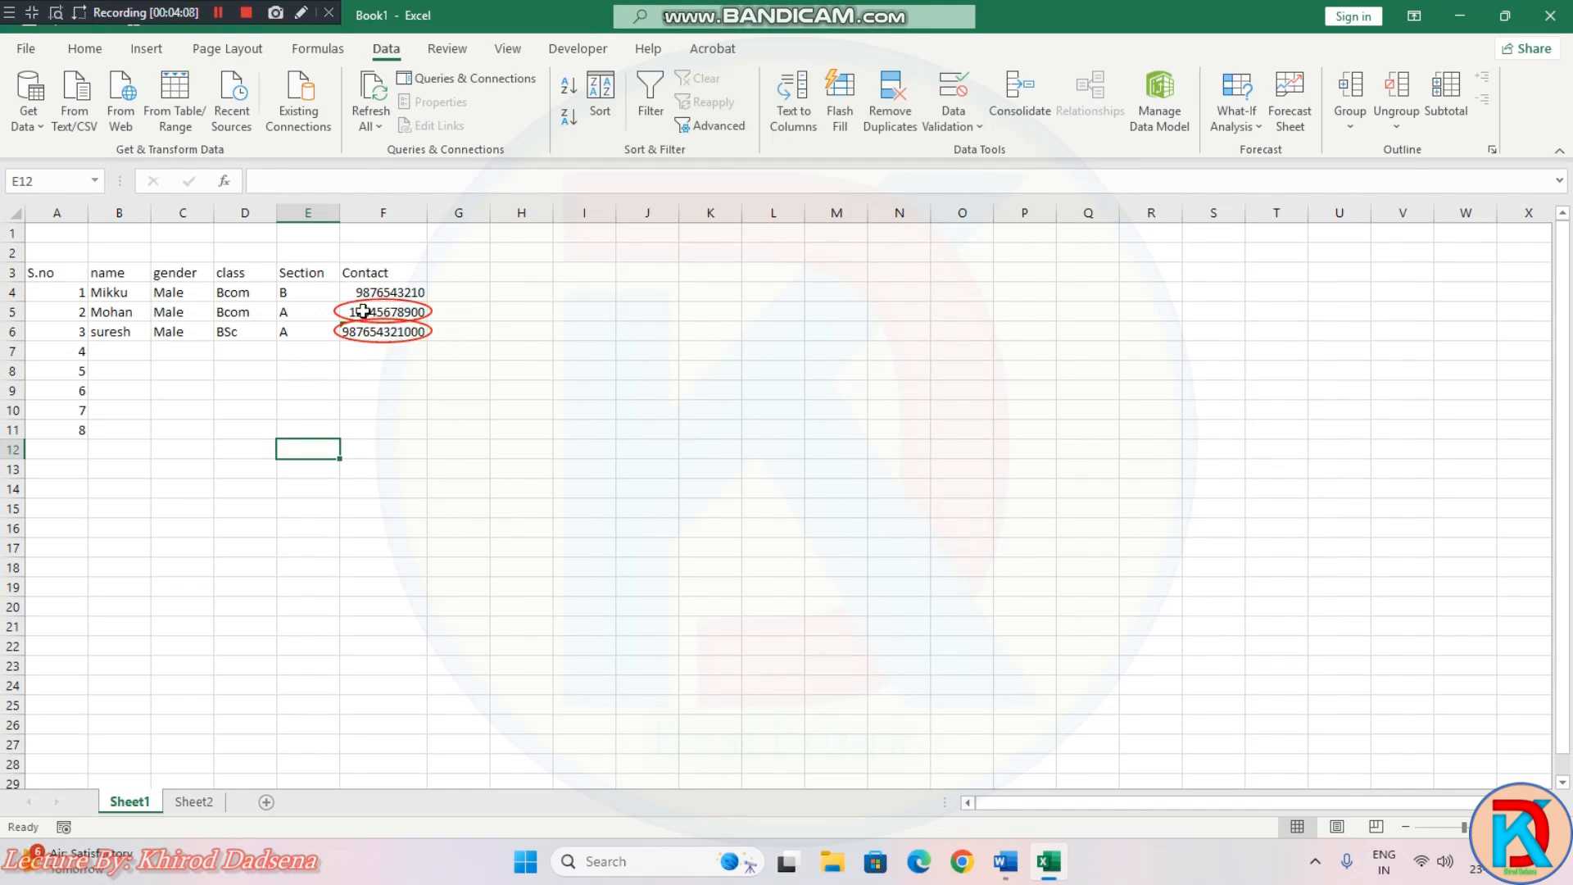
# Step: Try to shorten the circled contact number in F5 by deleting two digits from its middle
pyautogui.doubleClick(363, 312)
pyautogui.press('Delete')
pyautogui.press('Delete')
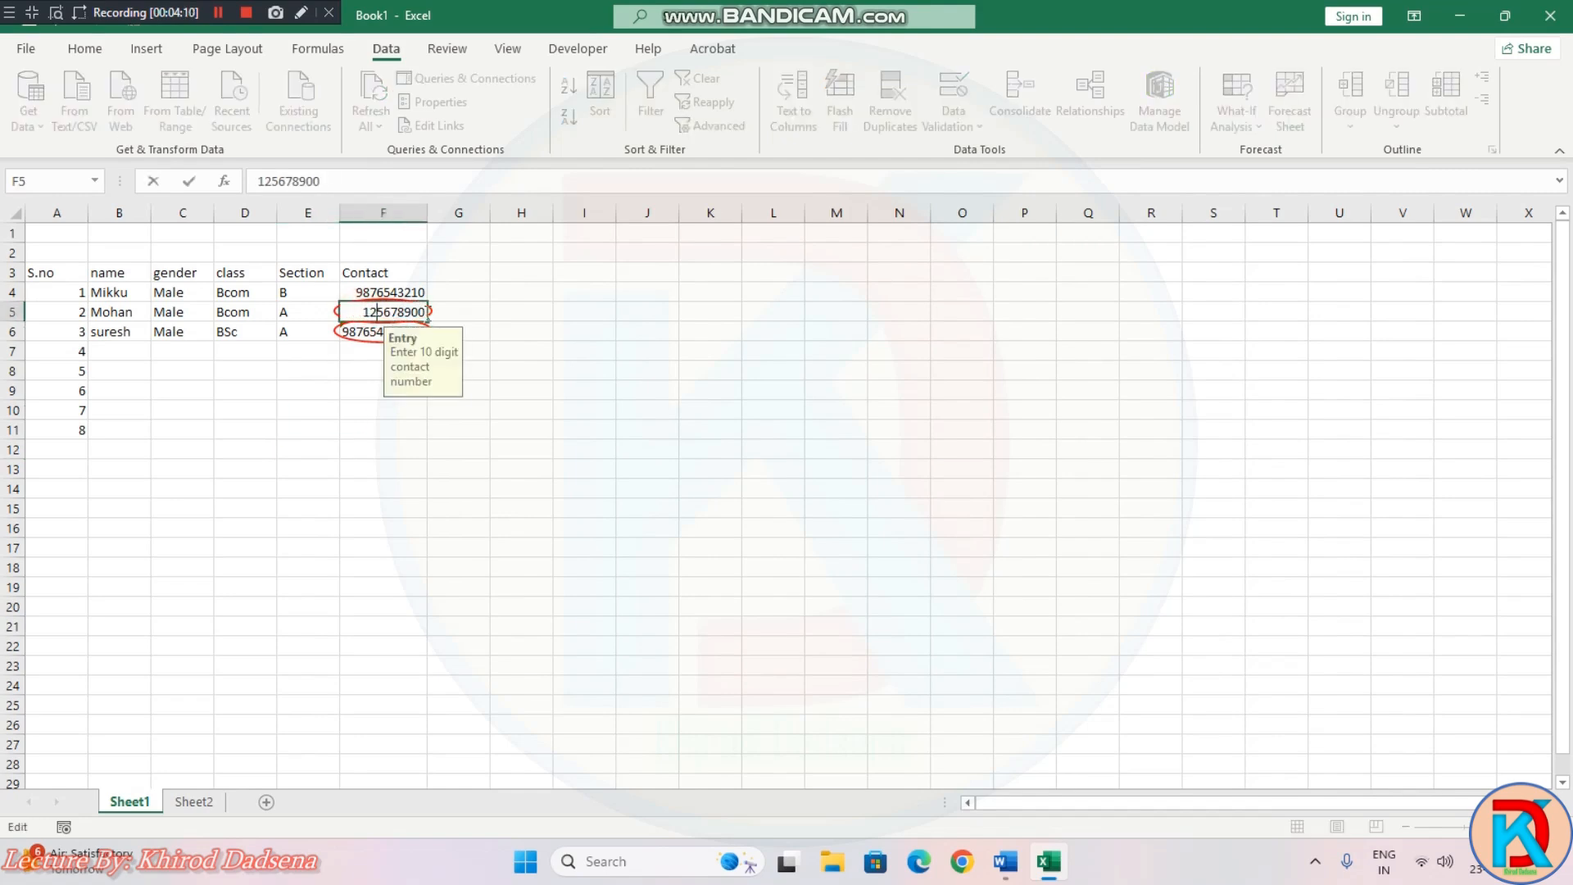
pyautogui.press('Return')
pyautogui.press('Escape')
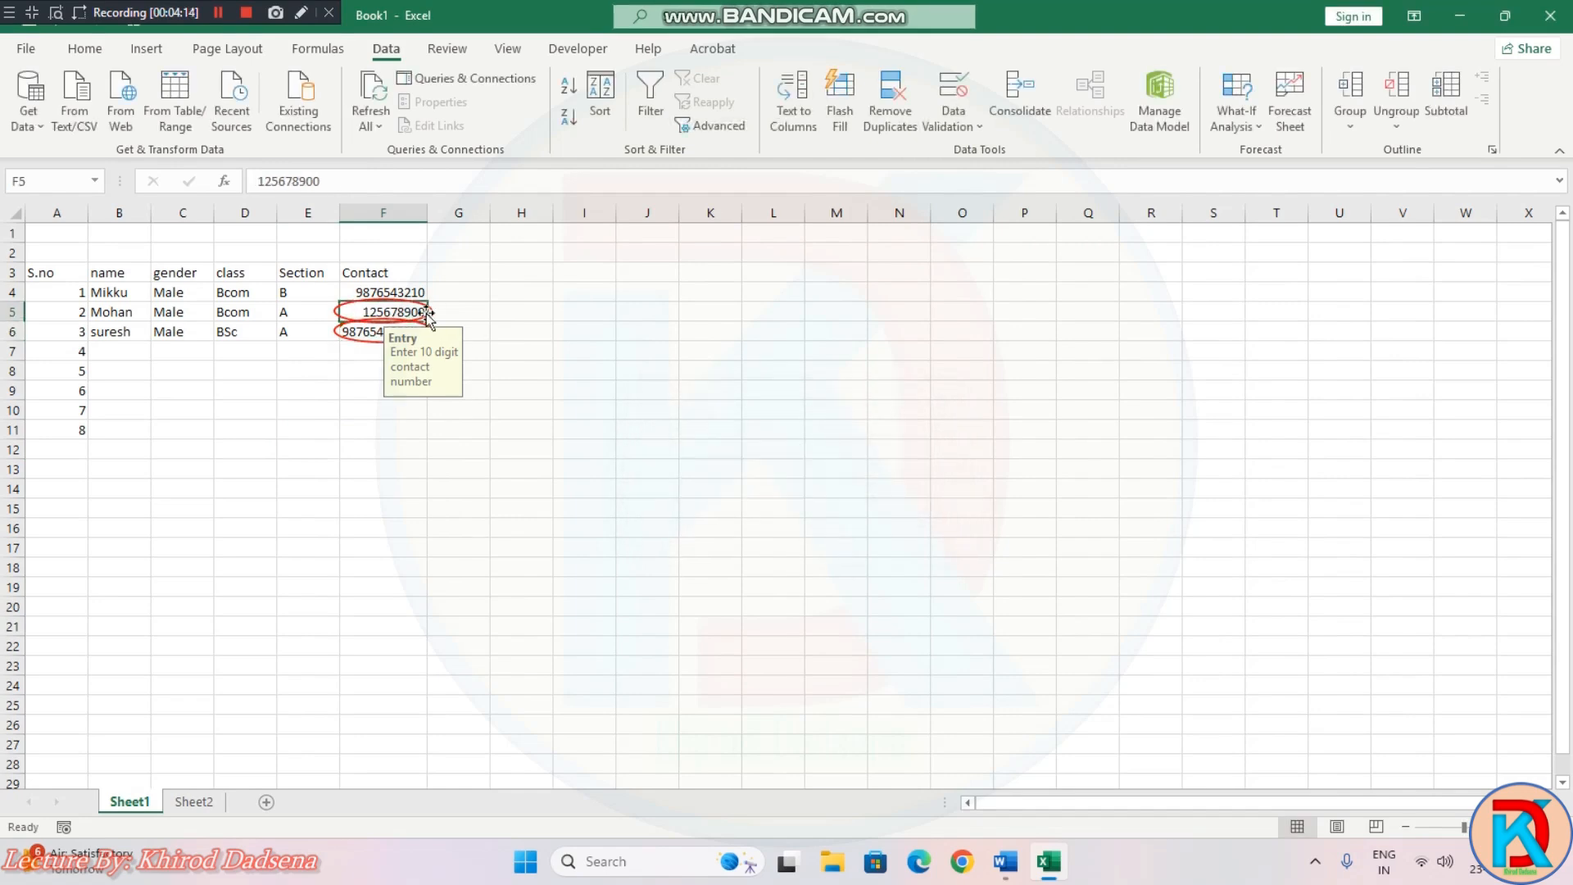
# Step: Reinsert the two deleted middle digits in the F5 contact number and remove its extra final 0, leaving 10 digits
pyautogui.doubleClick(376, 312)
pyautogui.write('4')
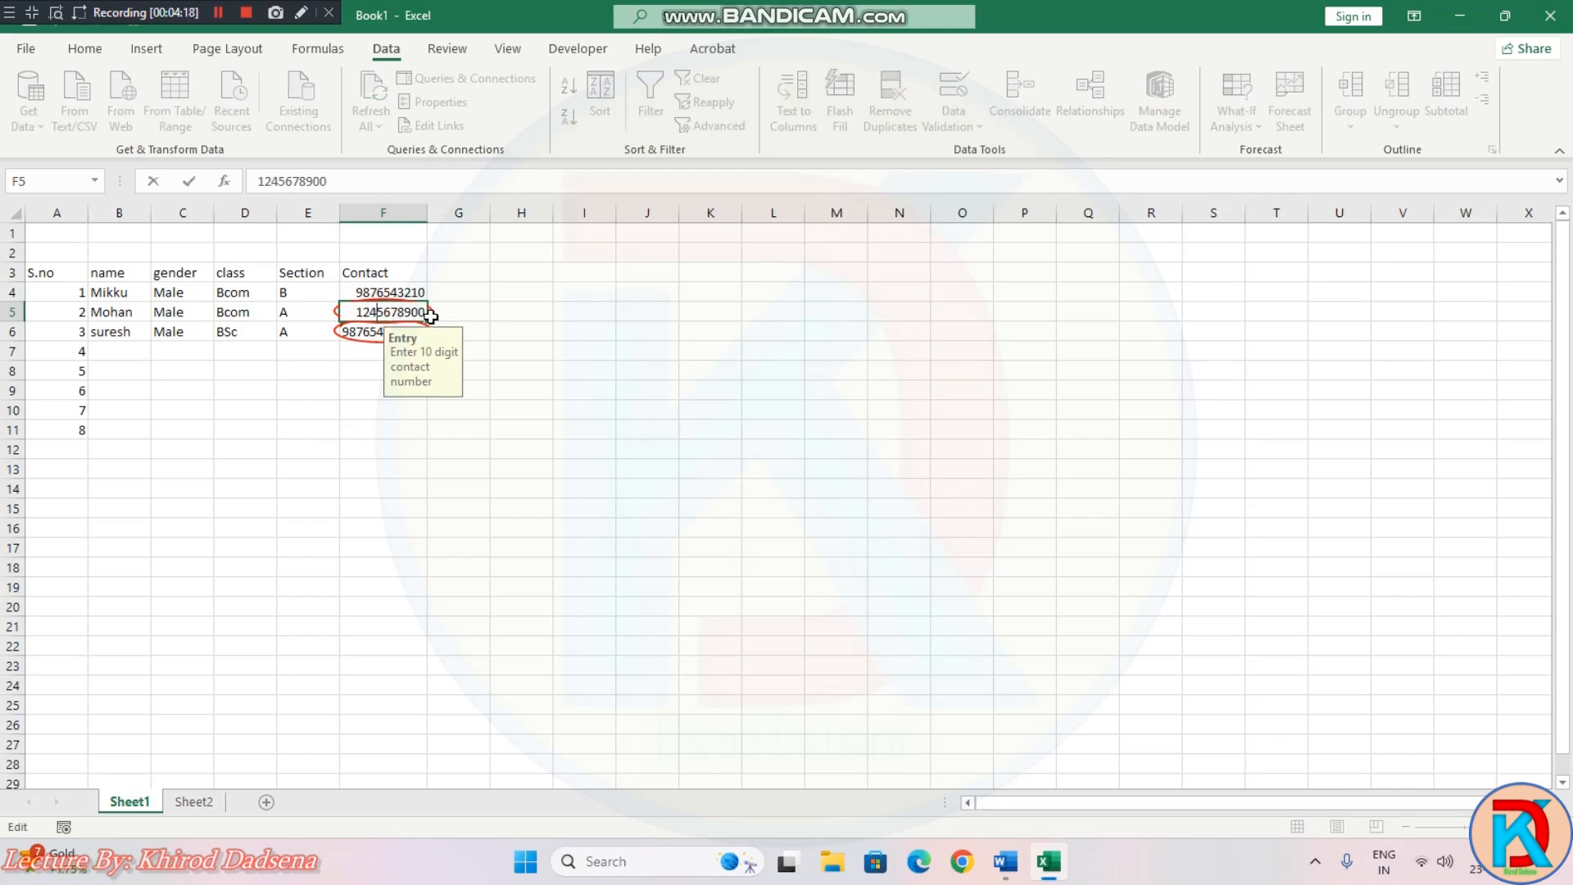
pyautogui.press('BackSpace')
pyautogui.write('34')
pyautogui.click(421, 312)
pyautogui.press('BackSpace')
pyautogui.press('Return')
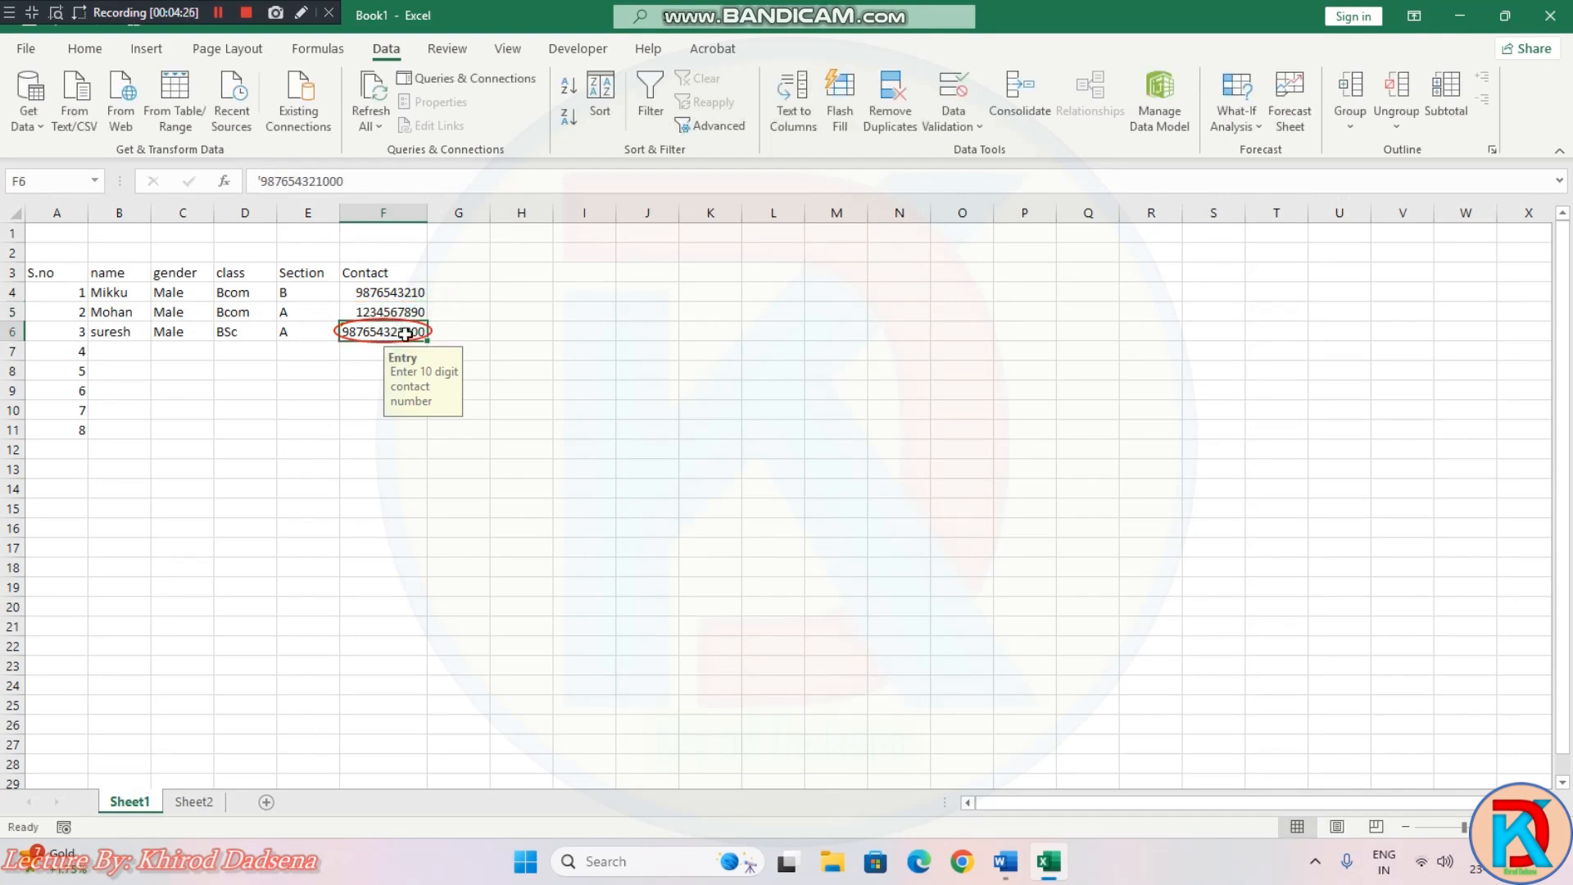
# Step: Shorten the circled contact number in F6 to 10 digits by removing its last two zeros
pyautogui.doubleClick(414, 331)
pyautogui.press('BackSpace')
pyautogui.press('BackSpace')
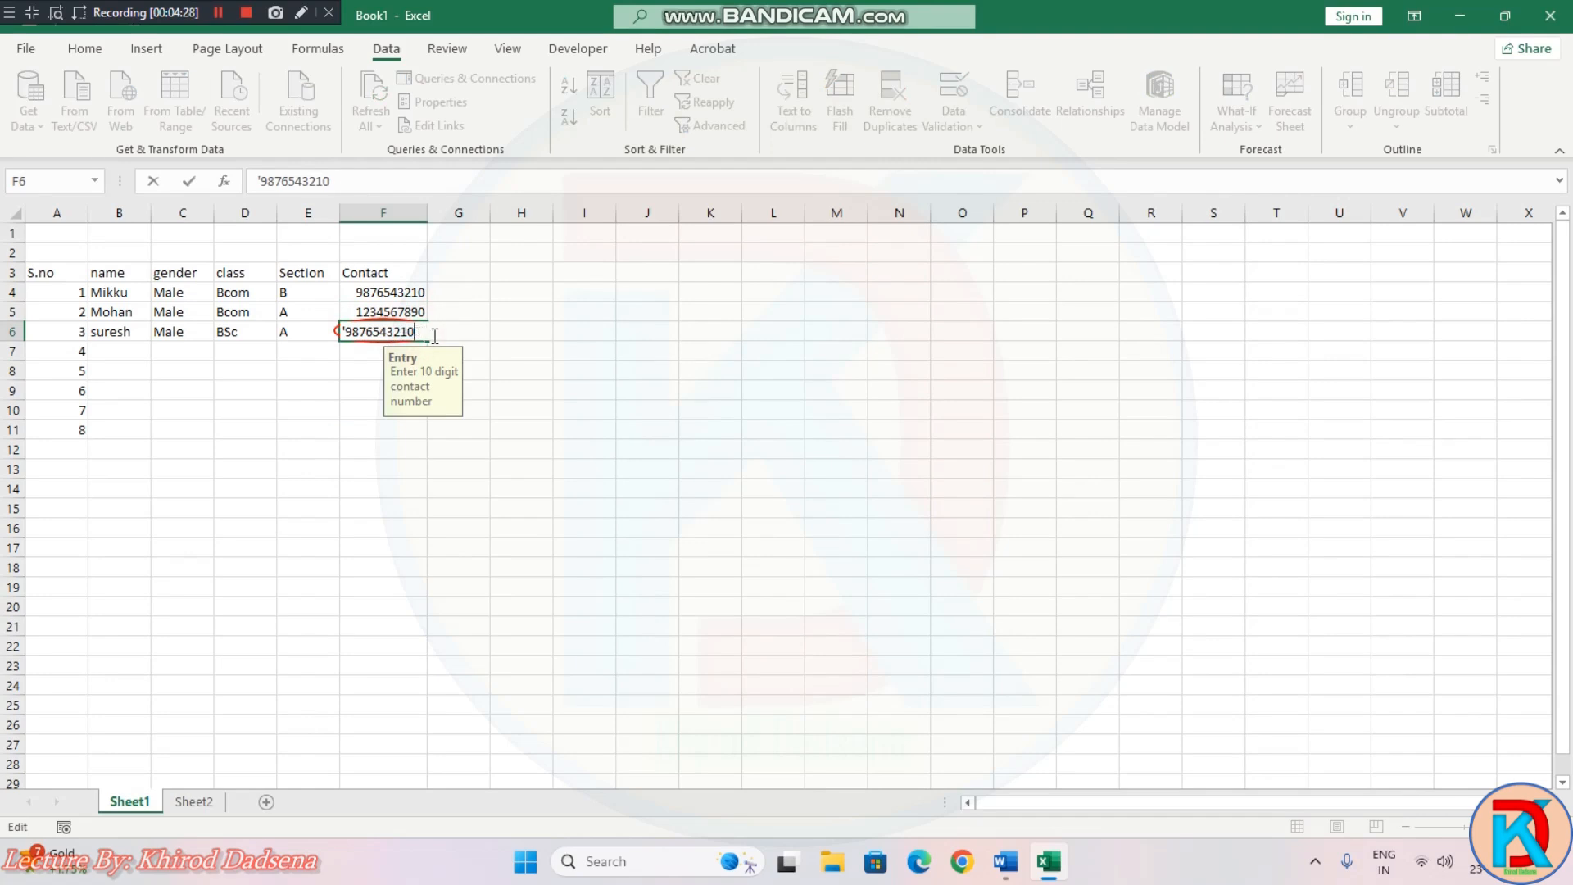
pyautogui.press('Return')
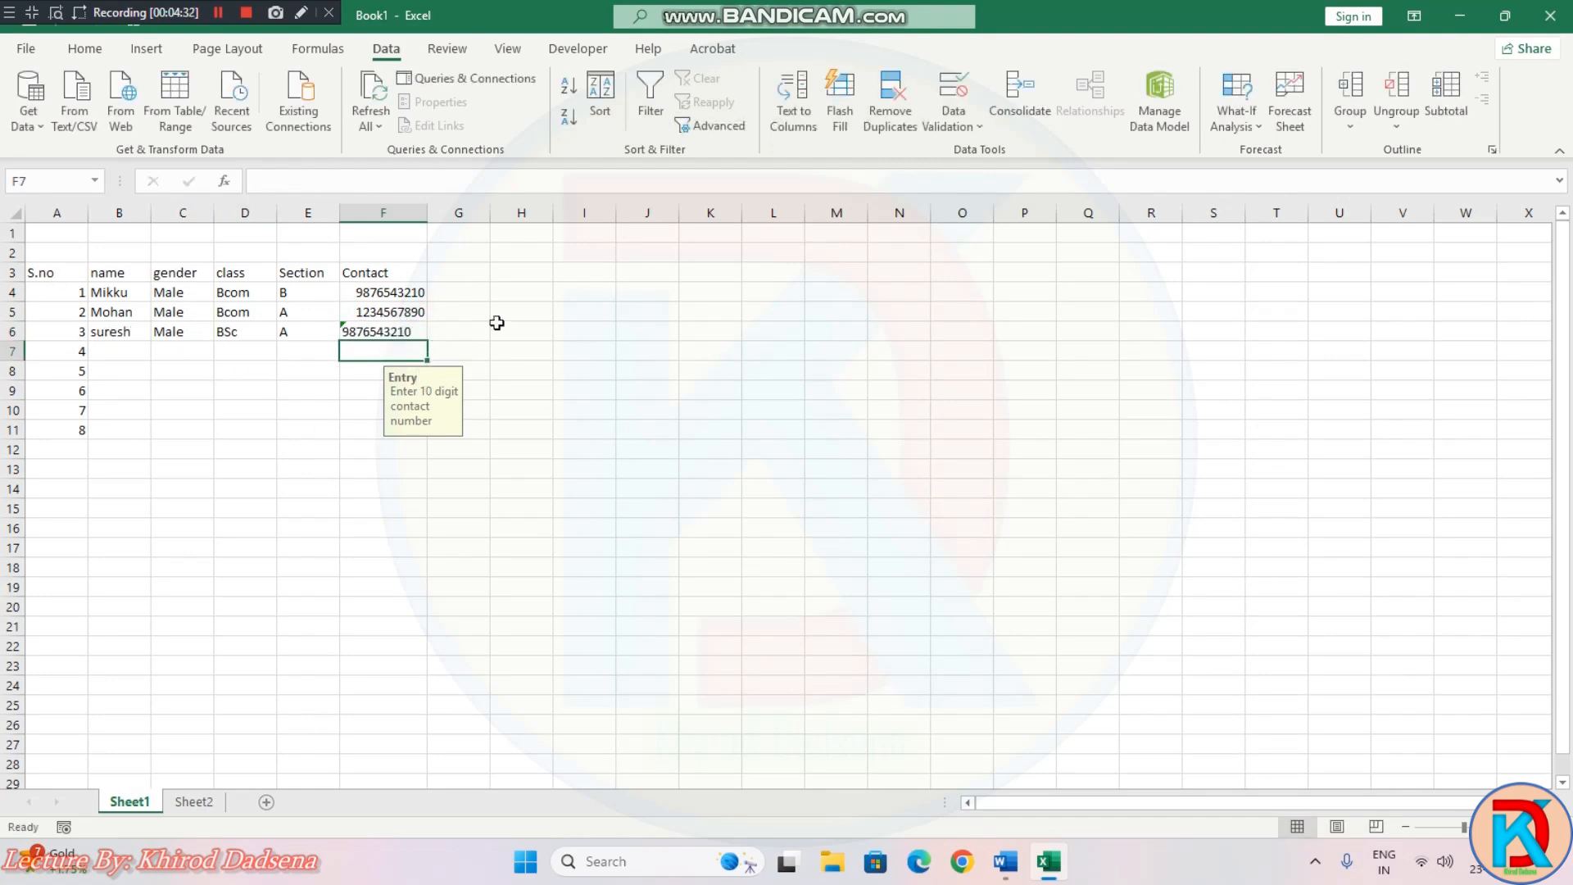
# Step: Narrow column A to fit the serial numbers and widen the gender, class and Section columns
pyautogui.click(750, 370)
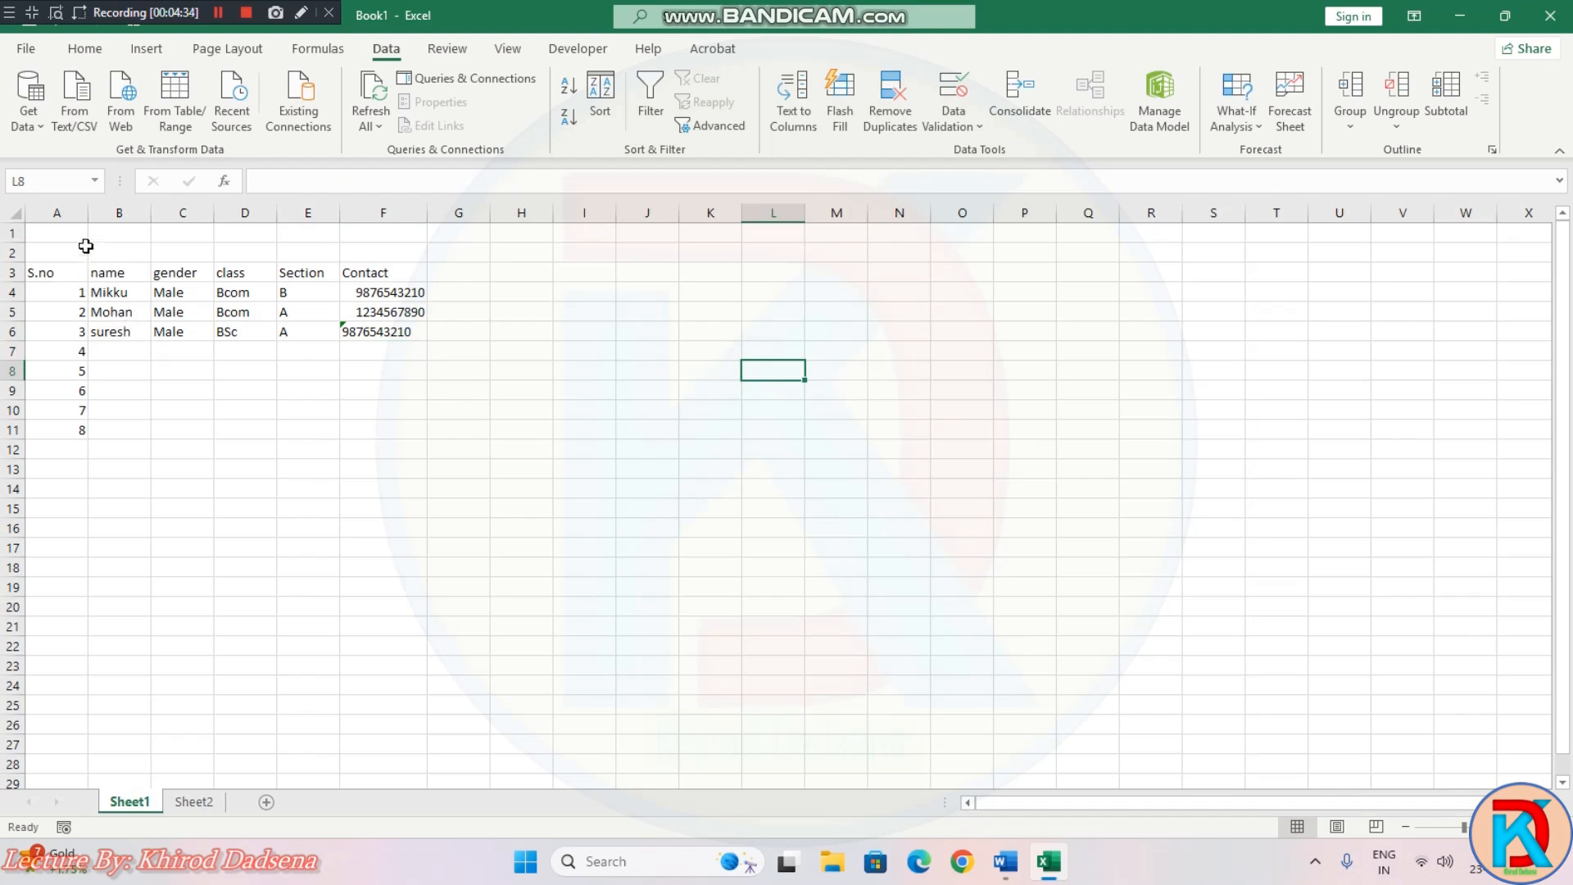
pyautogui.moveTo(87, 214); pyautogui.dragTo(63, 219)
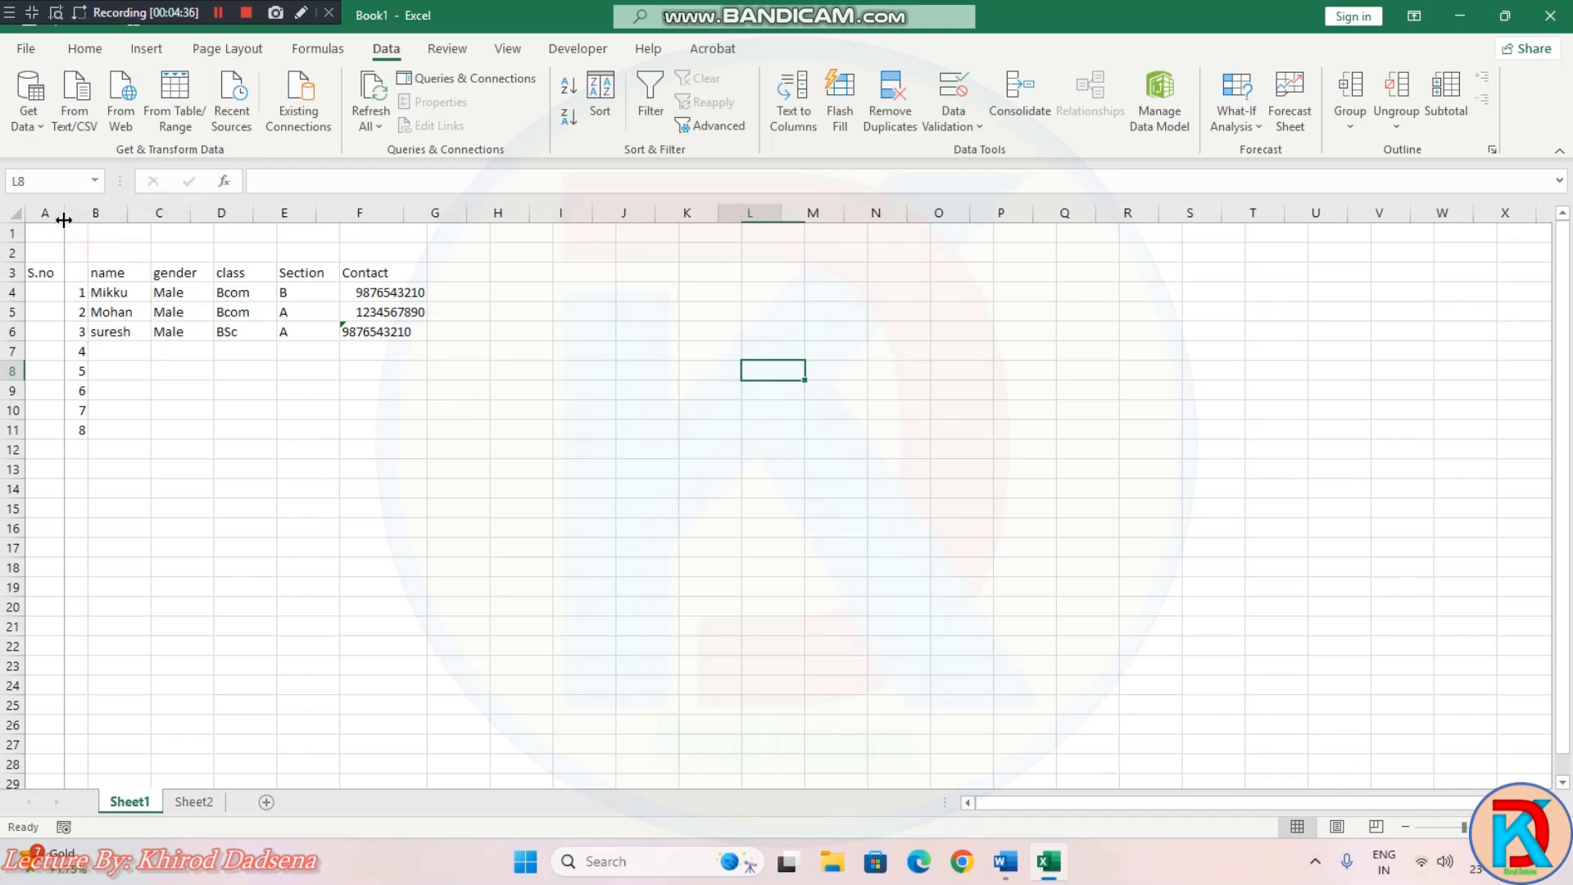
pyautogui.click(229, 354)
pyautogui.moveTo(189, 213); pyautogui.dragTo(444, 214)
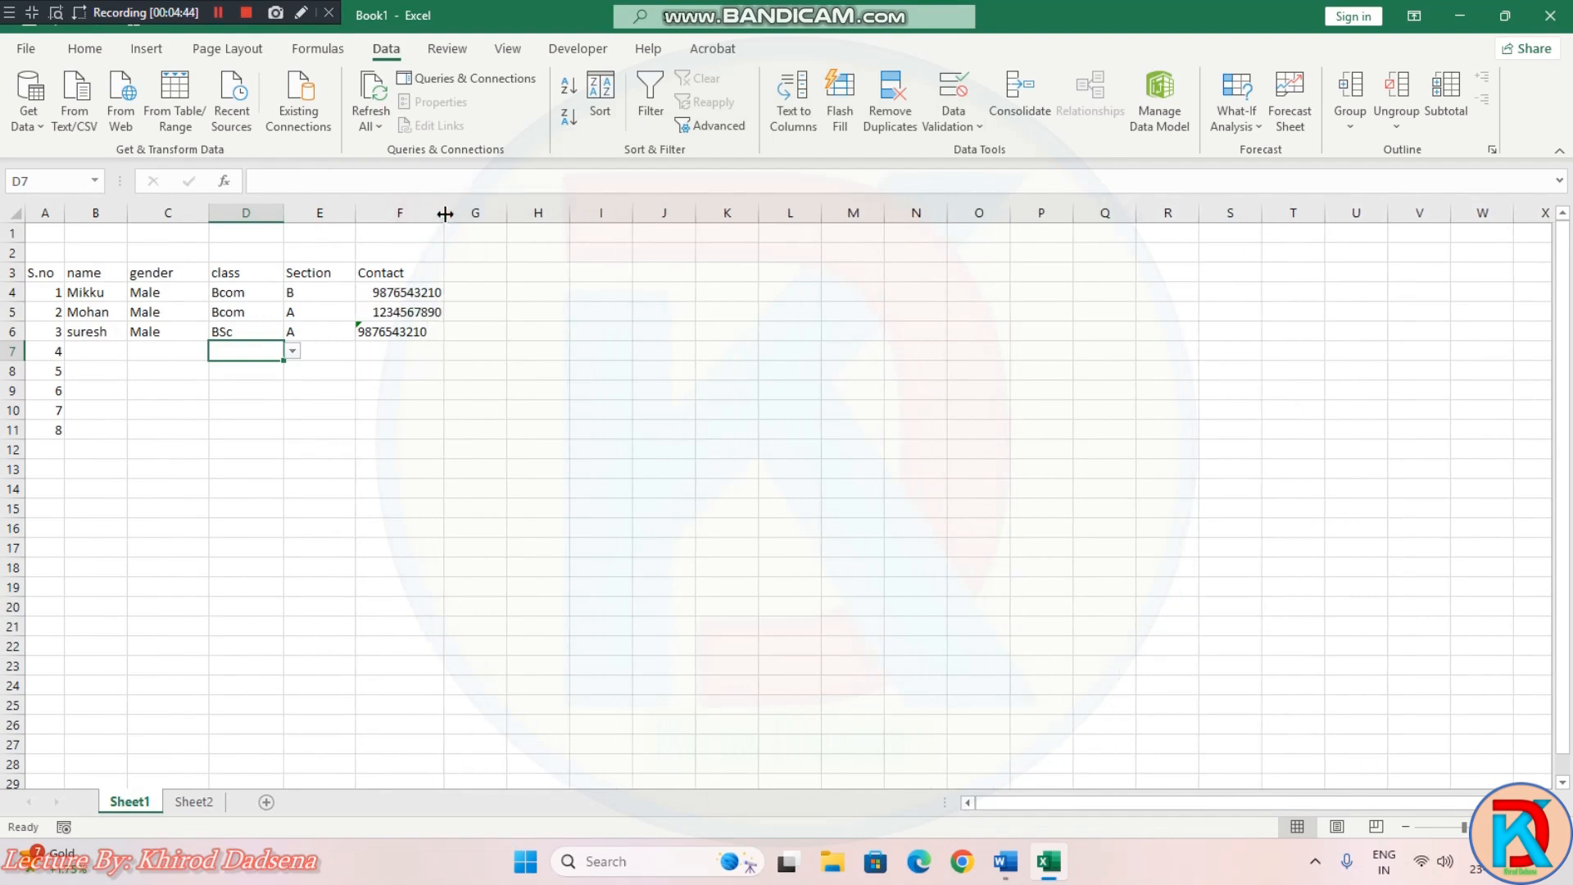